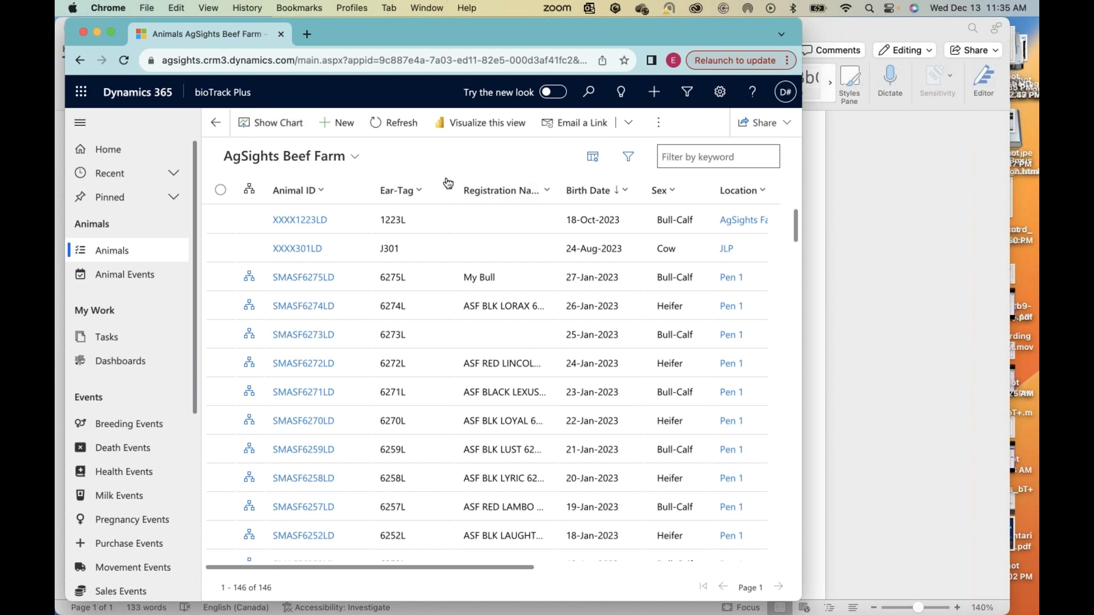
# Step: Show the Inventory by Sex chart for the AgSights Beef Farm animals and inspect its Cow and Bull bars
pyautogui.click(273, 123)
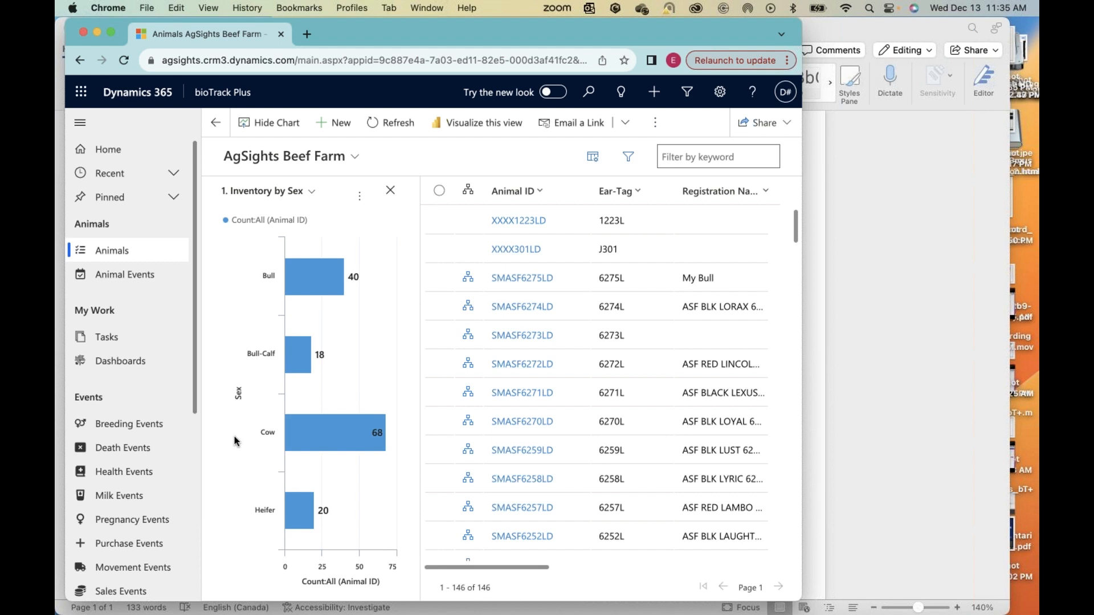
pyautogui.moveTo(328, 434)
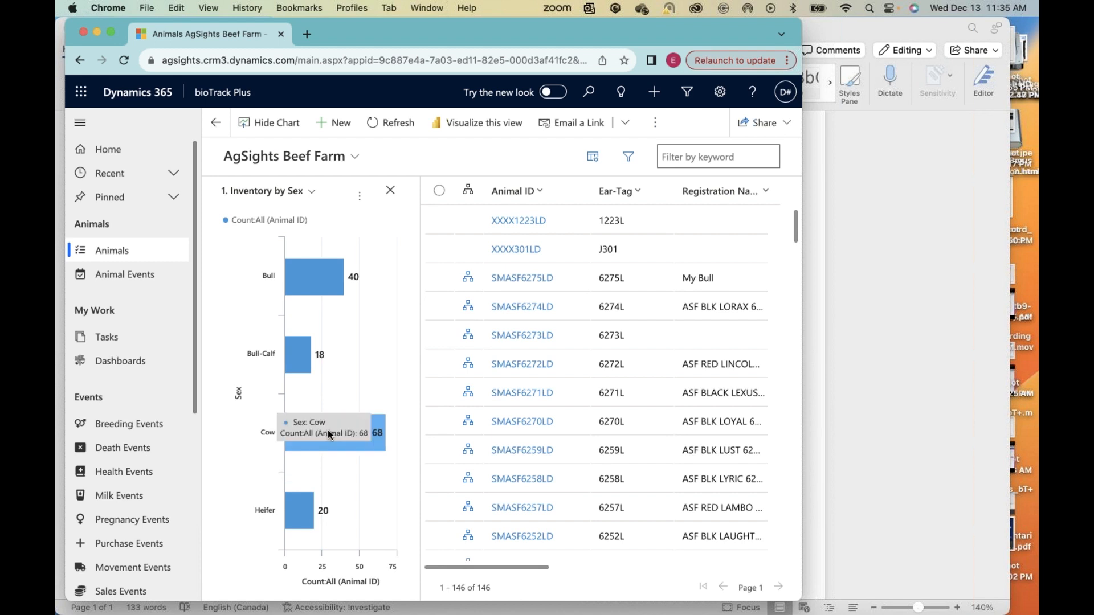
pyautogui.moveTo(315, 279)
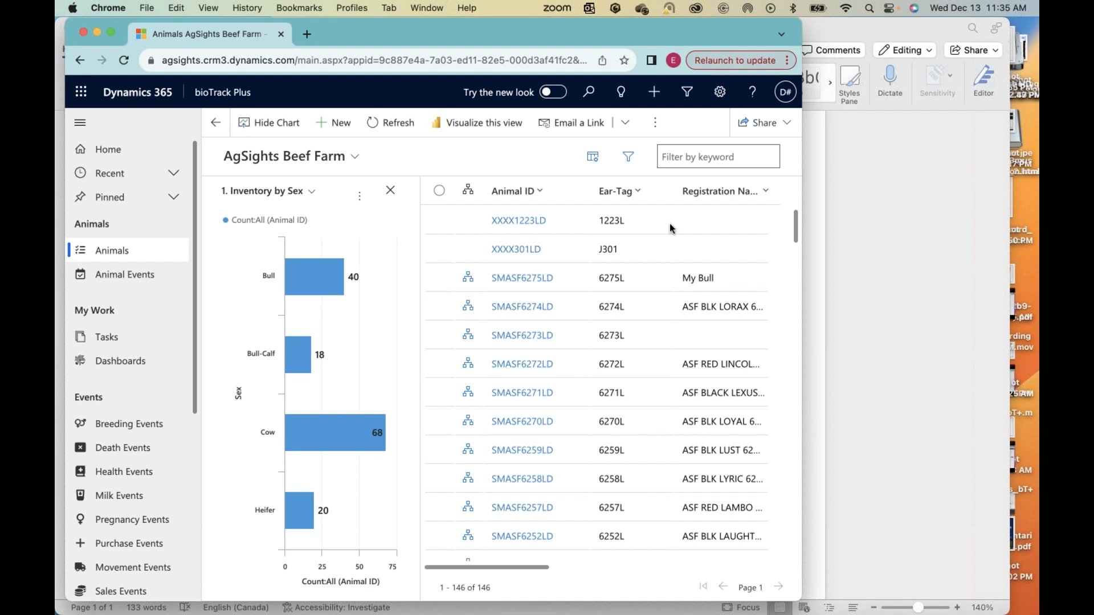
# Step: Filter the animal list to bulls through the chart, review the records, and reload the full Animals list
pyautogui.hscroll(5, 649, 442)
pyautogui.click(335, 282)
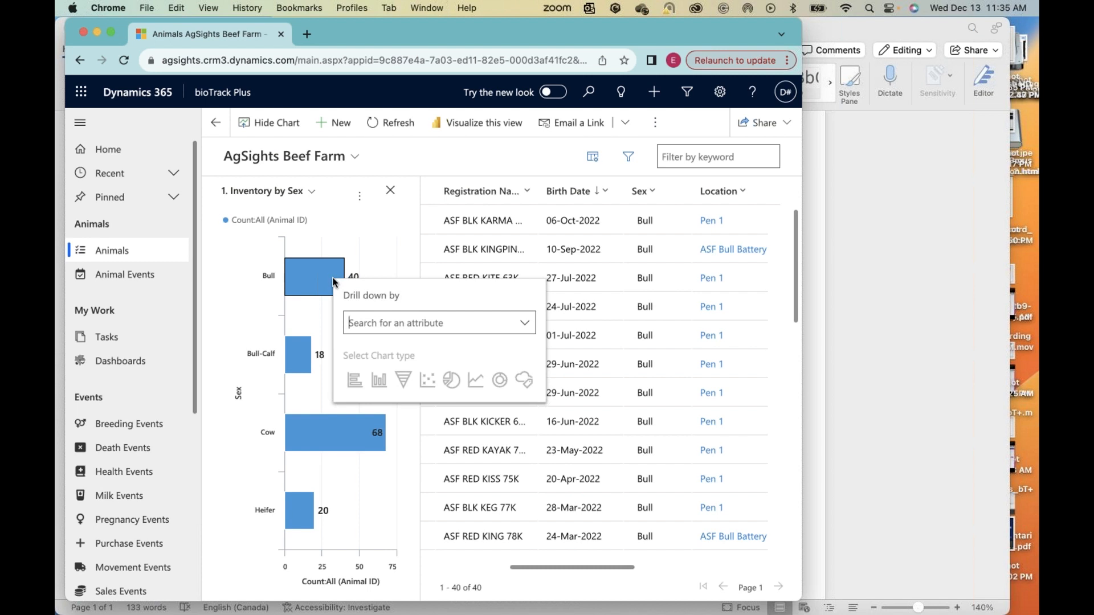
pyautogui.click(546, 167)
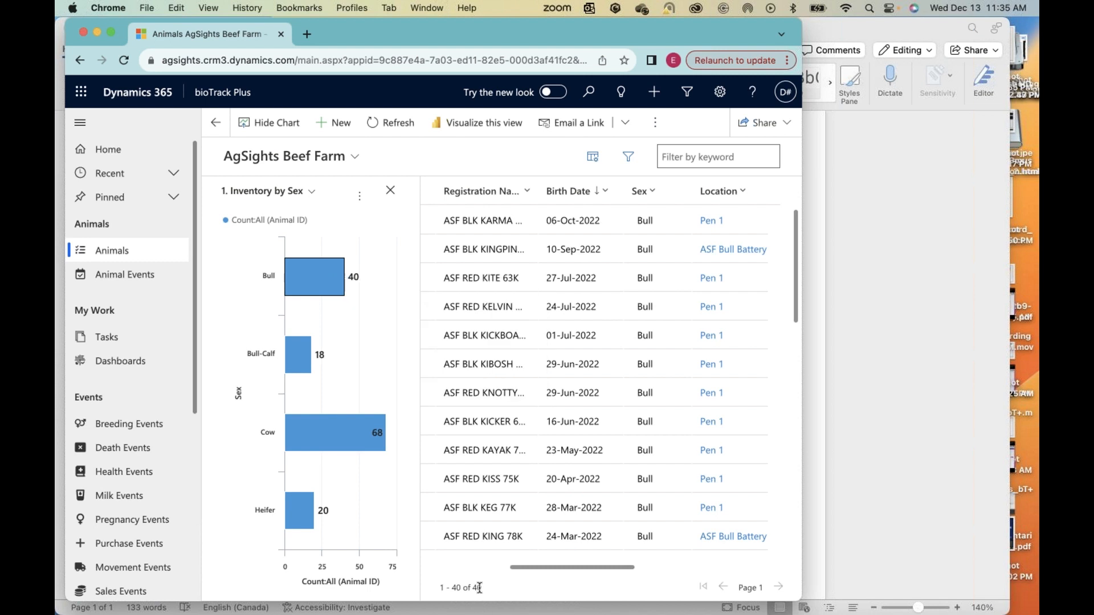
pyautogui.scroll(-15, 644, 514)
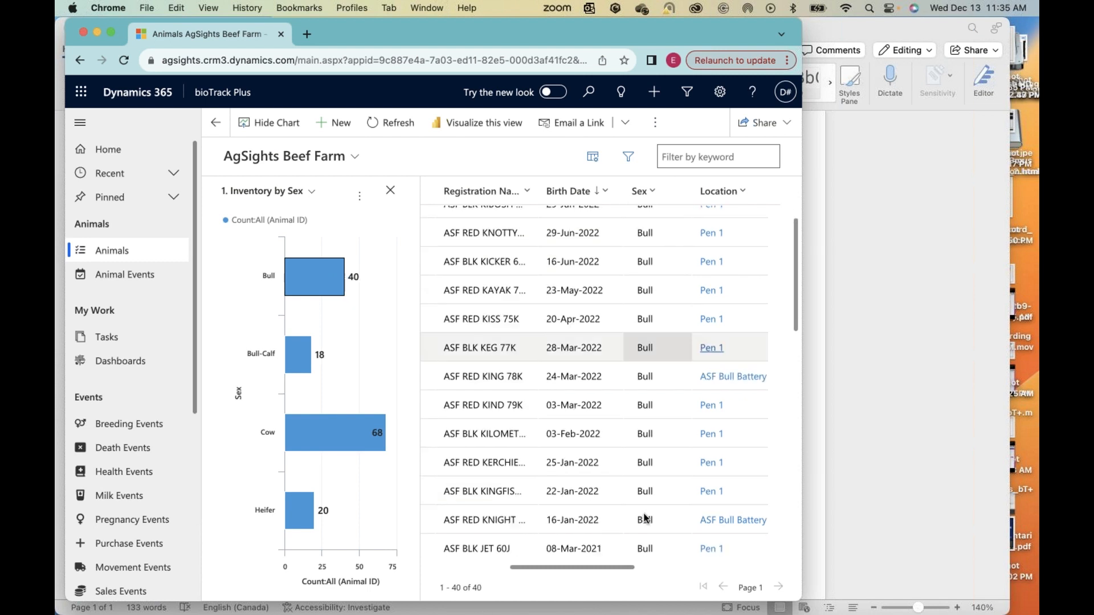
pyautogui.scroll(15, 644, 511)
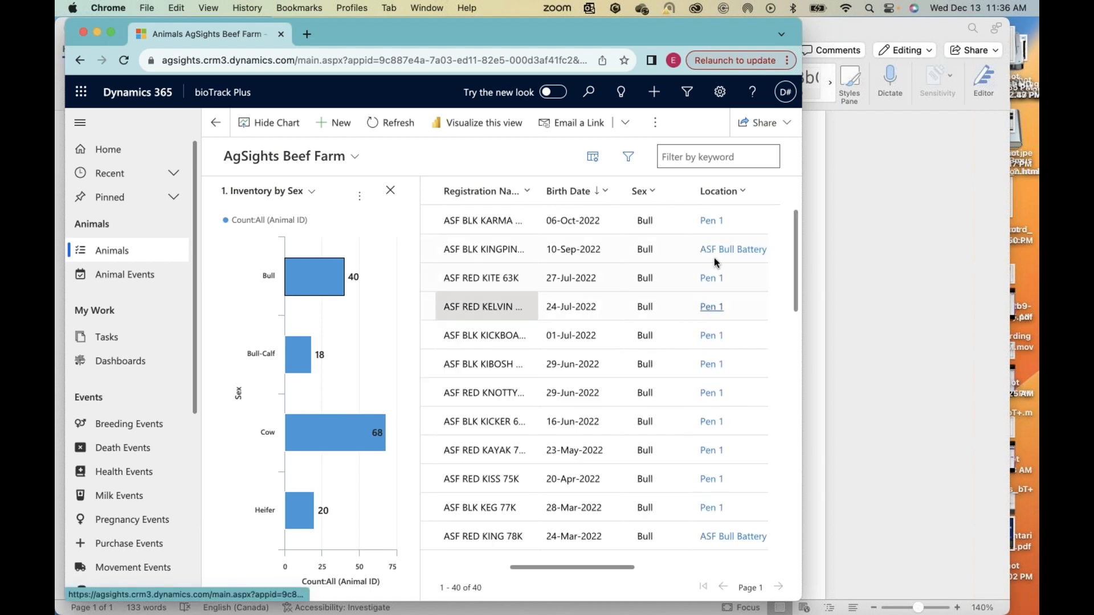
pyautogui.click(104, 252)
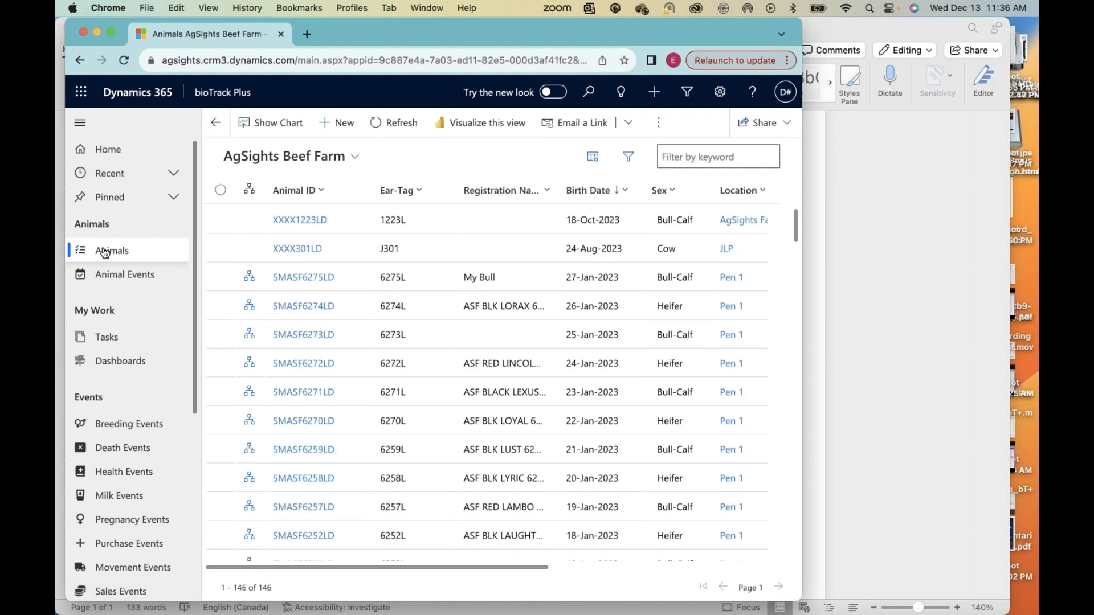
# Step: Filter the animal list to heifers using the Inventory by Sex chart, and close the chart
pyautogui.click(279, 123)
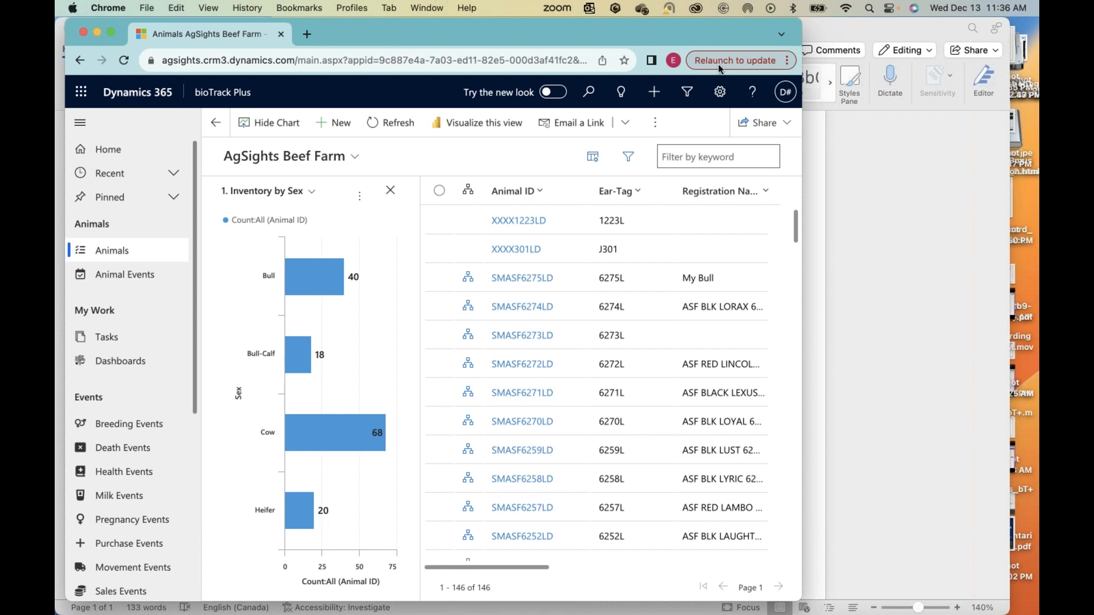
pyautogui.click(820, 50)
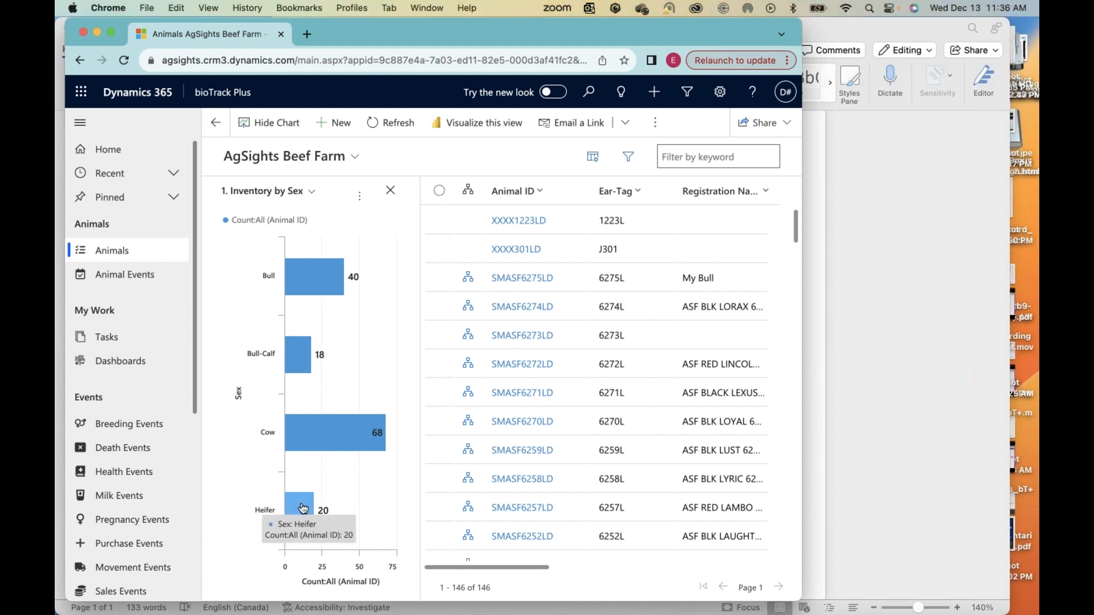
pyautogui.moveTo(302, 507)
pyautogui.click(302, 507)
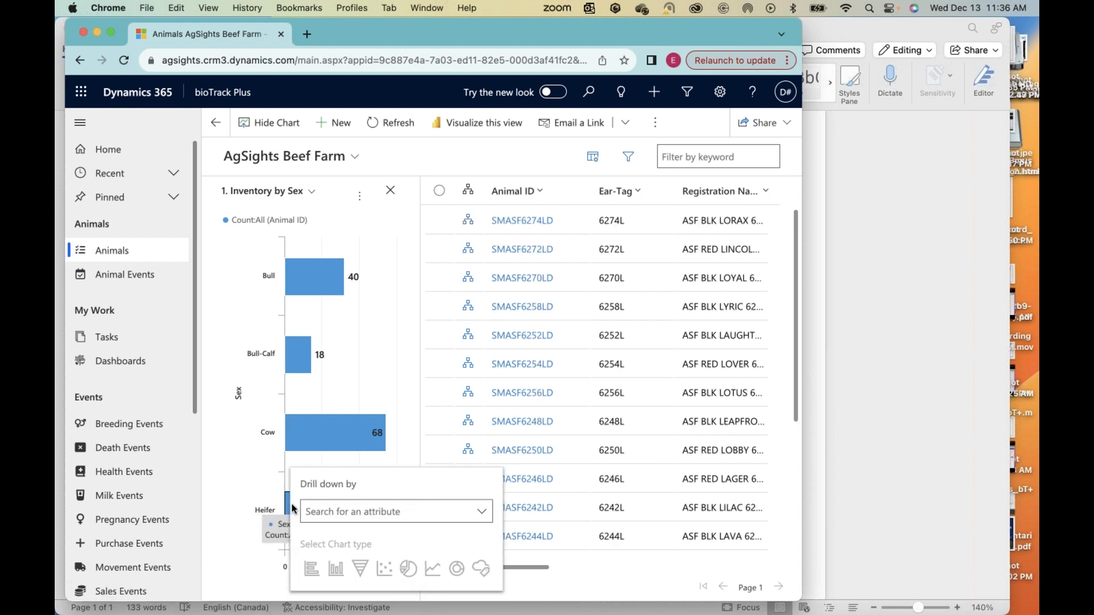
pyautogui.click(392, 192)
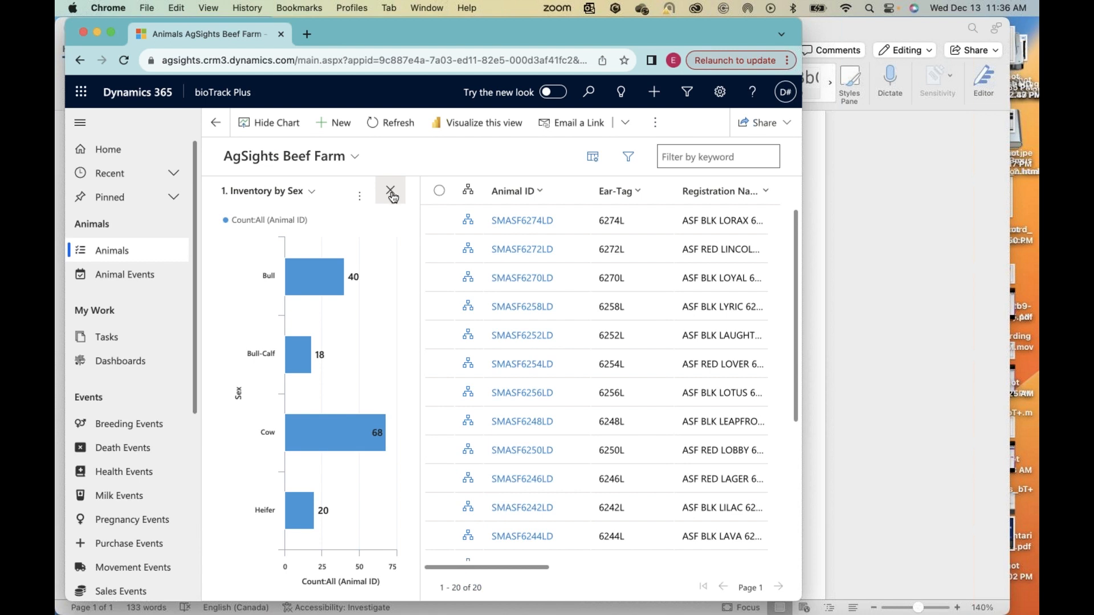
pyautogui.click(392, 192)
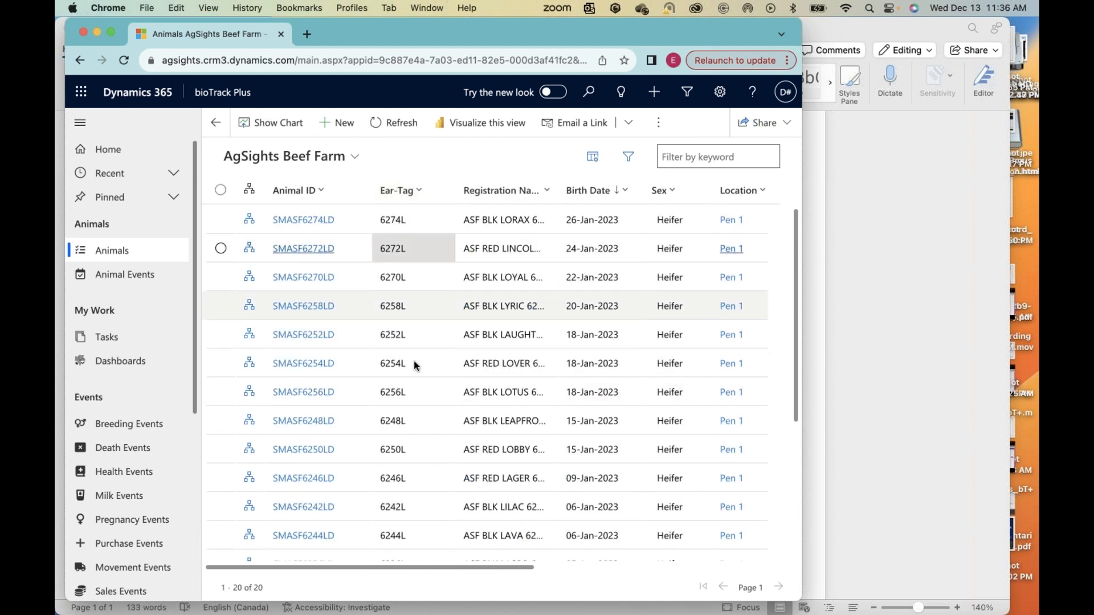
# Step: Examine the heifer records and the list's columns, including Location, Dam ID and Sire ID
pyautogui.hscroll(5, 475, 351)
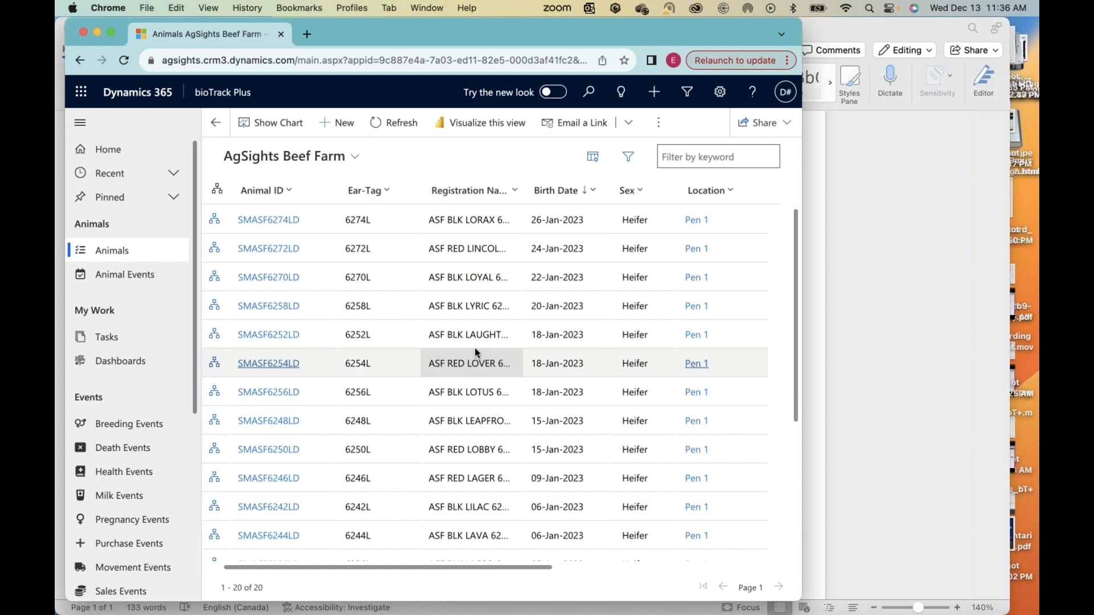
pyautogui.hscroll(2, 476, 351)
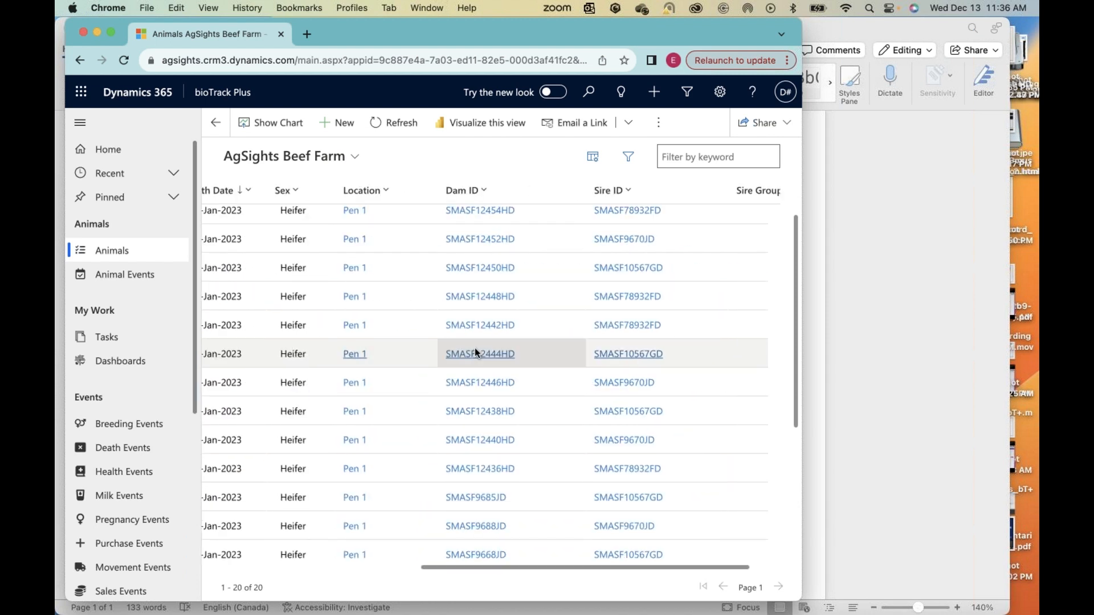
pyautogui.hscroll(-8, 475, 351)
pyautogui.scroll(-4, 475, 351)
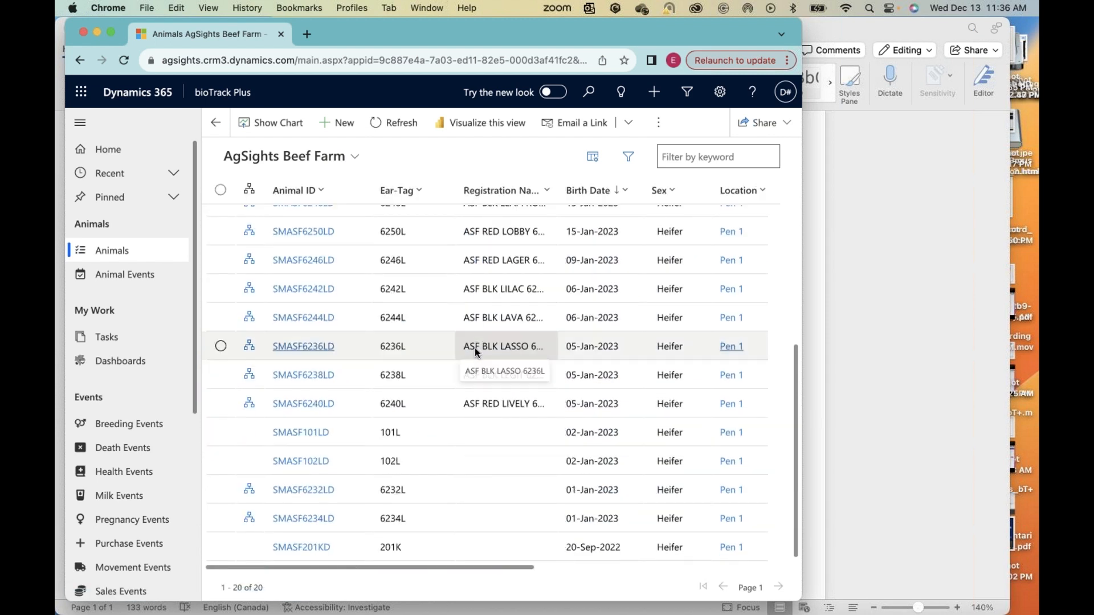
pyautogui.scroll(4, 474, 347)
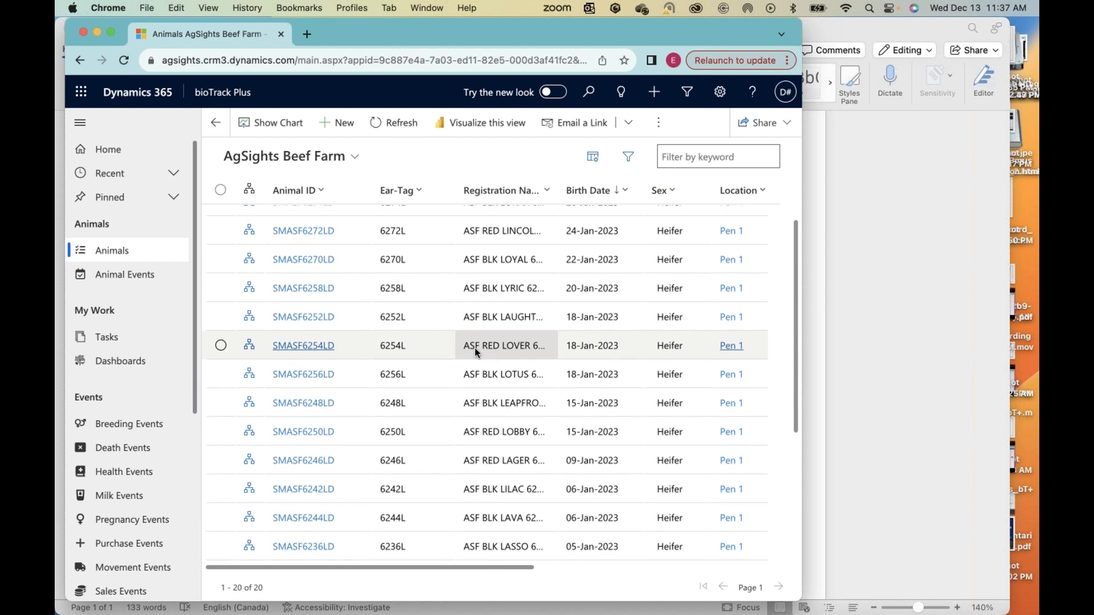
pyautogui.scroll(1, 474, 347)
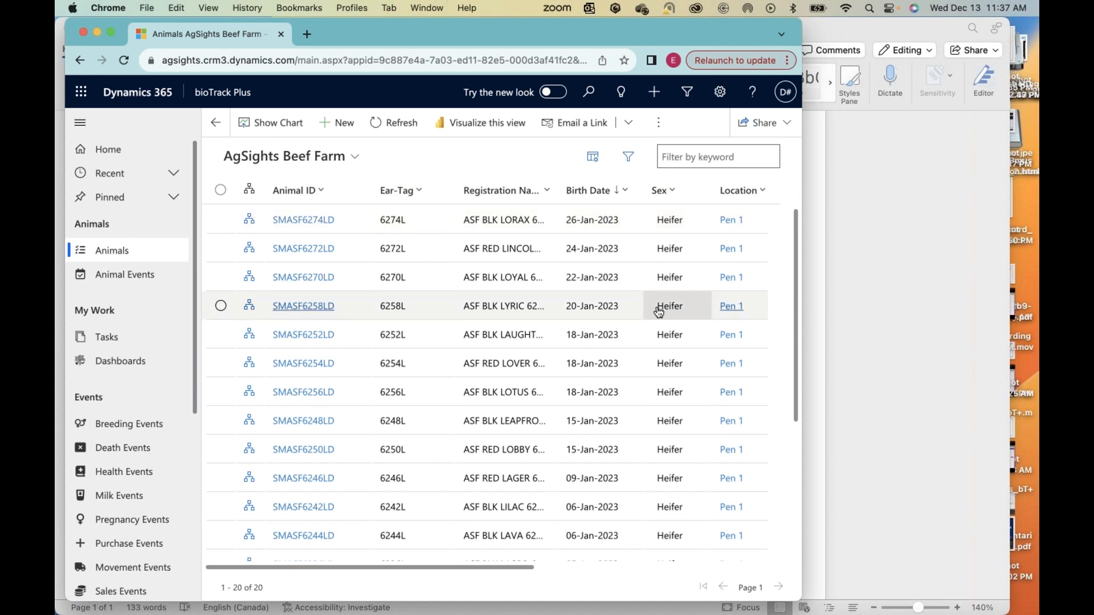
pyautogui.hscroll(5, 656, 310)
pyautogui.hscroll(5, 657, 305)
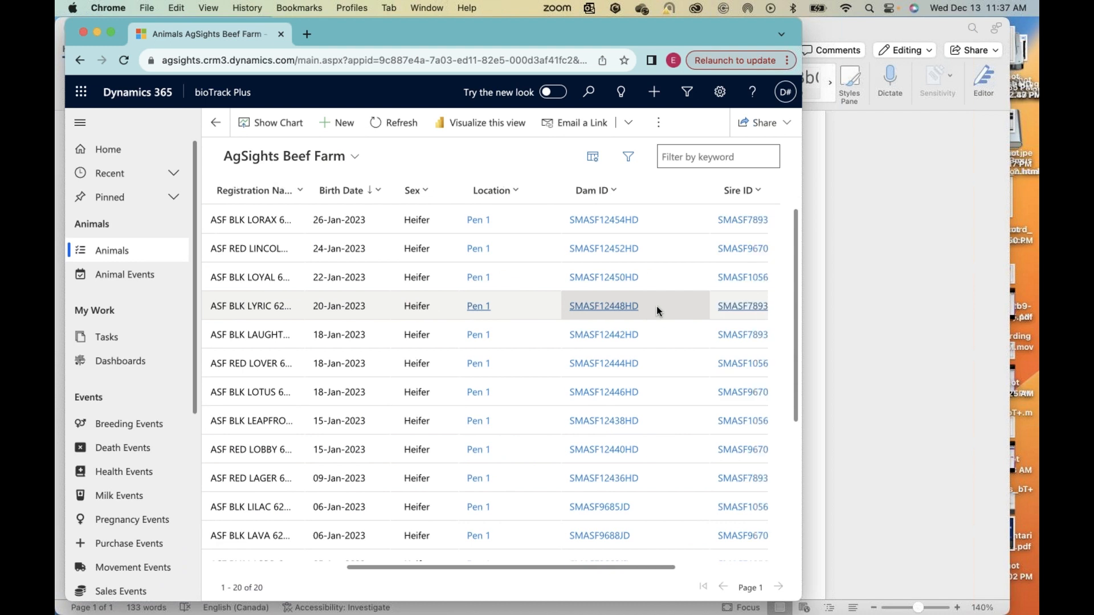
pyautogui.hscroll(2, 657, 307)
pyautogui.hscroll(1, 658, 311)
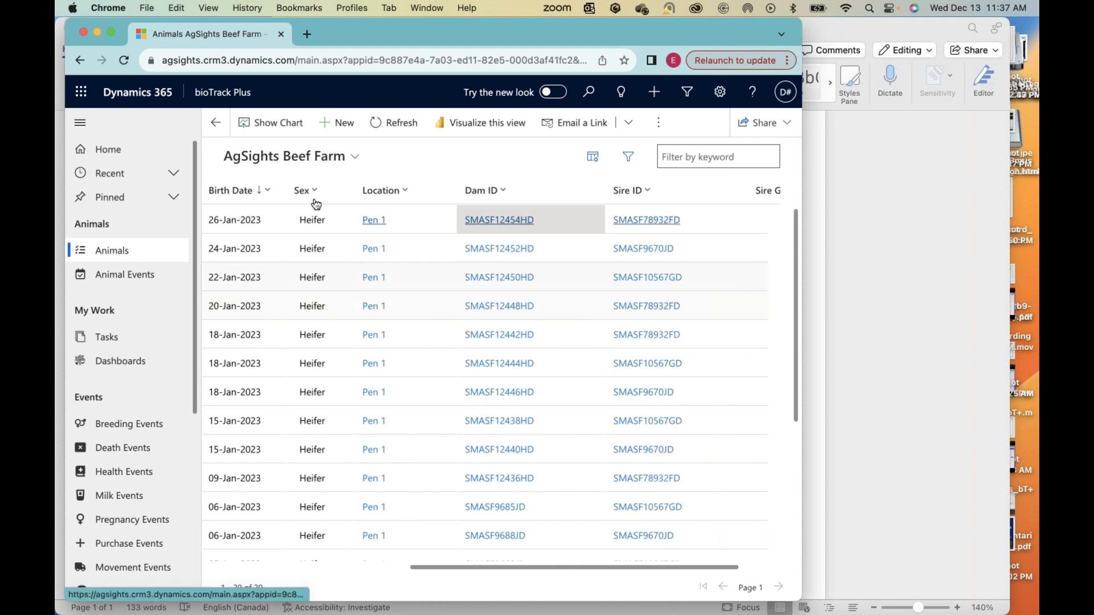
# Step: Add the Category column to the Animals list's column set
pyautogui.click(592, 157)
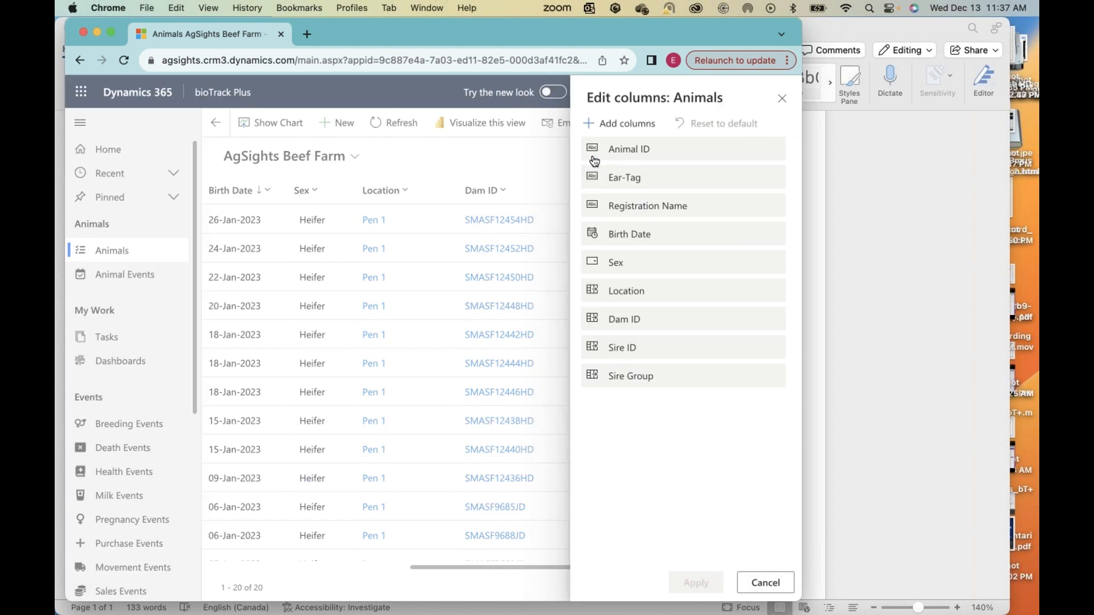
pyautogui.click(620, 124)
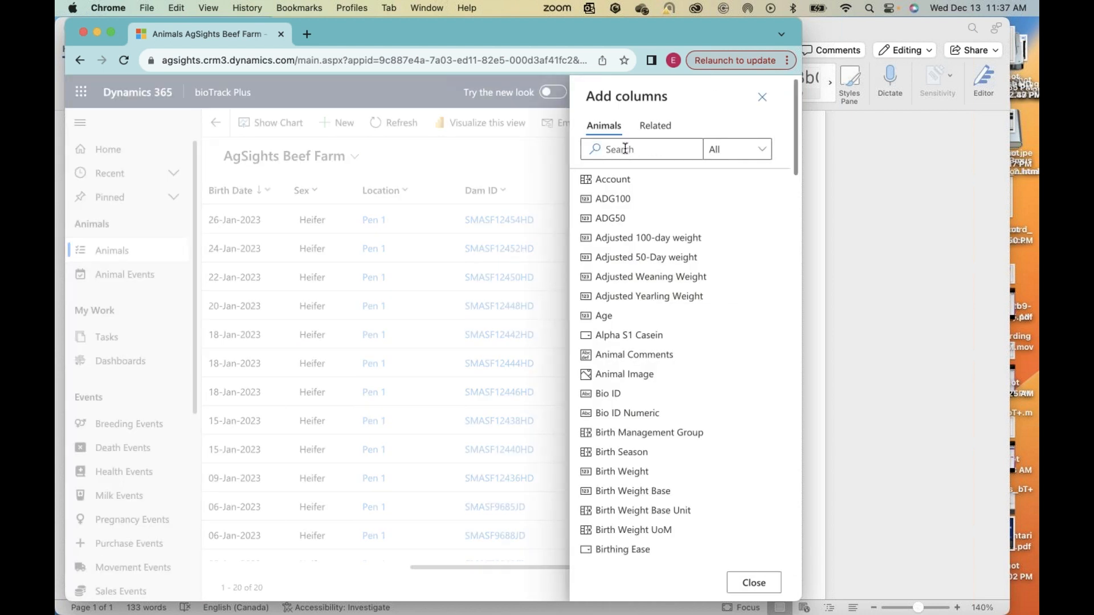
pyautogui.click(626, 150)
pyautogui.write('Ca')
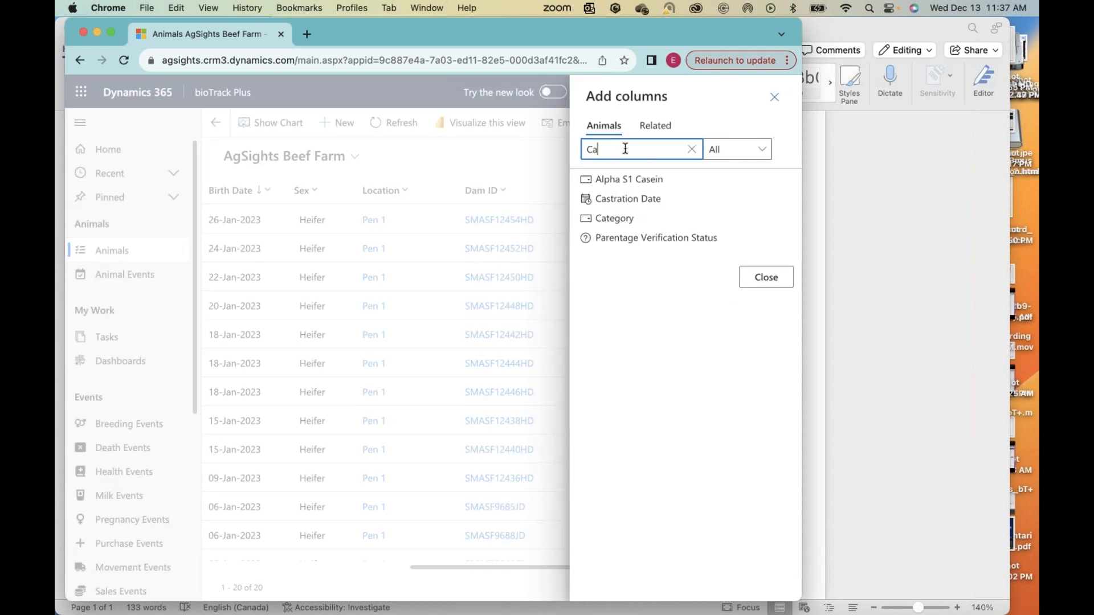
pyautogui.click(606, 219)
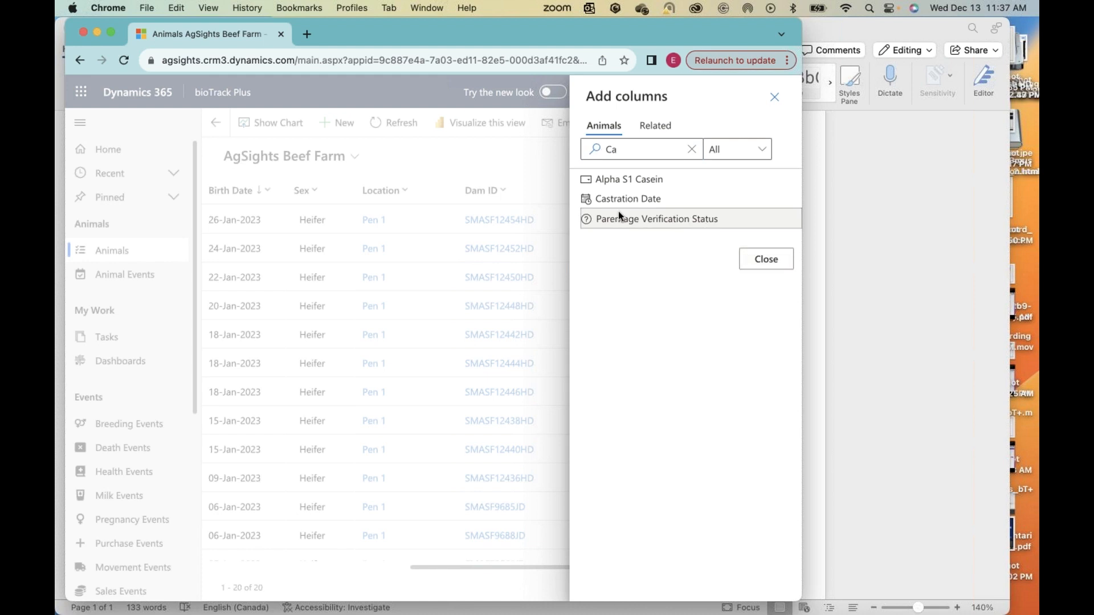
pyautogui.click(755, 261)
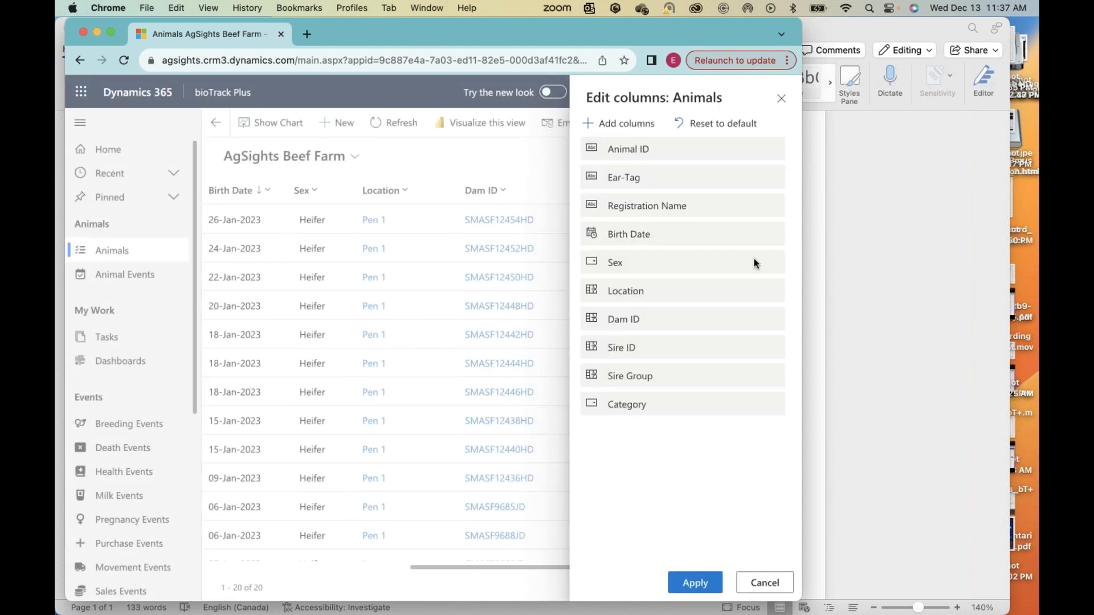
# Step: Place the Category column between Sex and Location, apply the column changes, and widen the browser window
pyautogui.moveTo(620, 409); pyautogui.dragTo(617, 285)
pyautogui.click(686, 579)
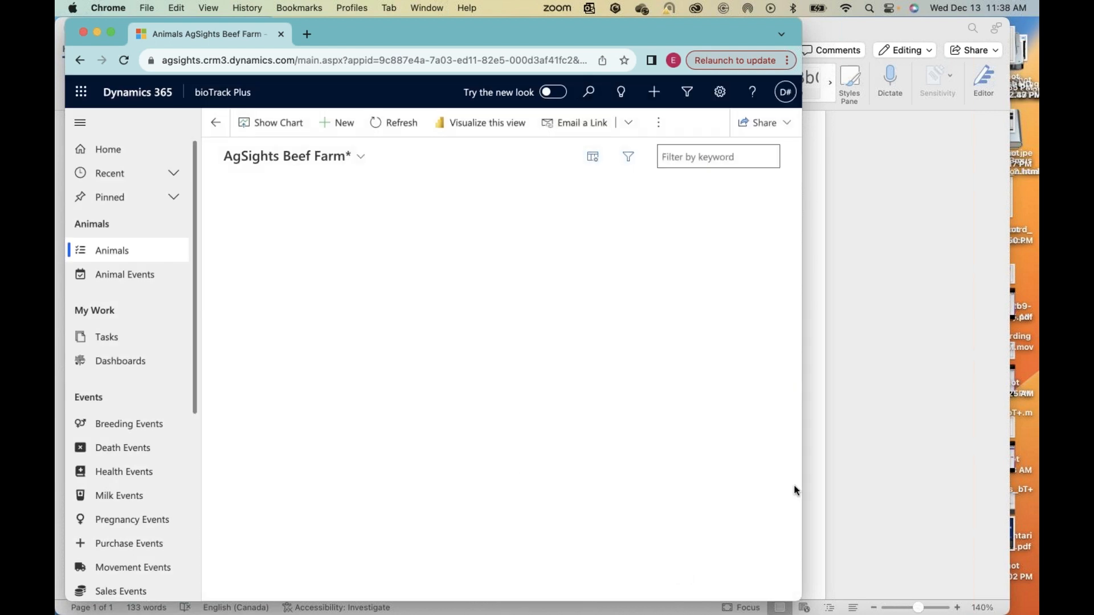
pyautogui.moveTo(801, 488); pyautogui.dragTo(894, 490)
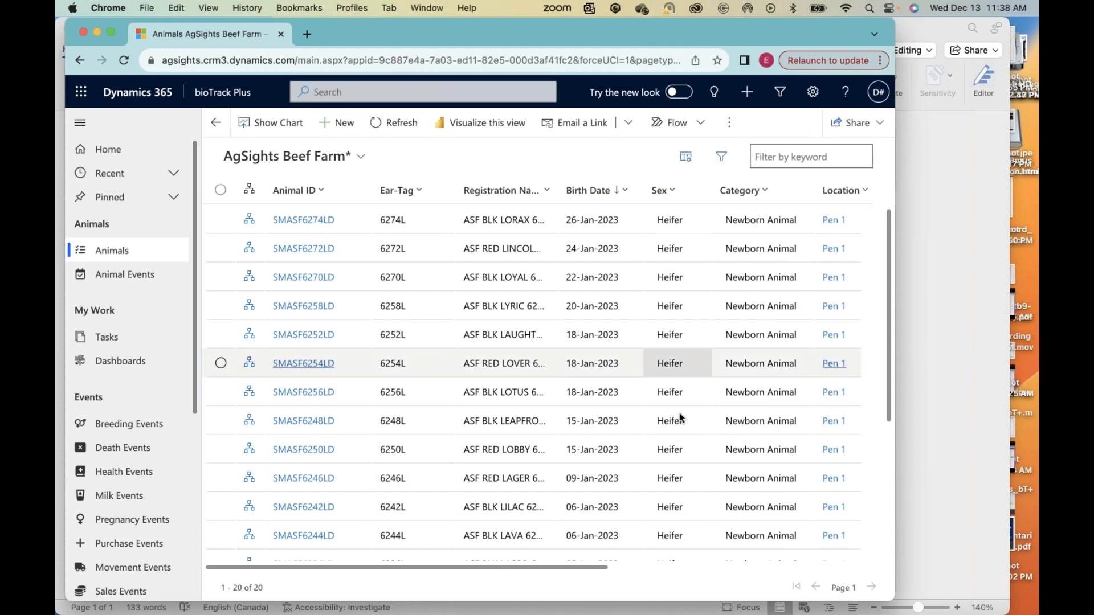
# Step: Select all heifer records in the filtered list and review the selection down to the oldest animal
pyautogui.scroll(-4, 745, 447)
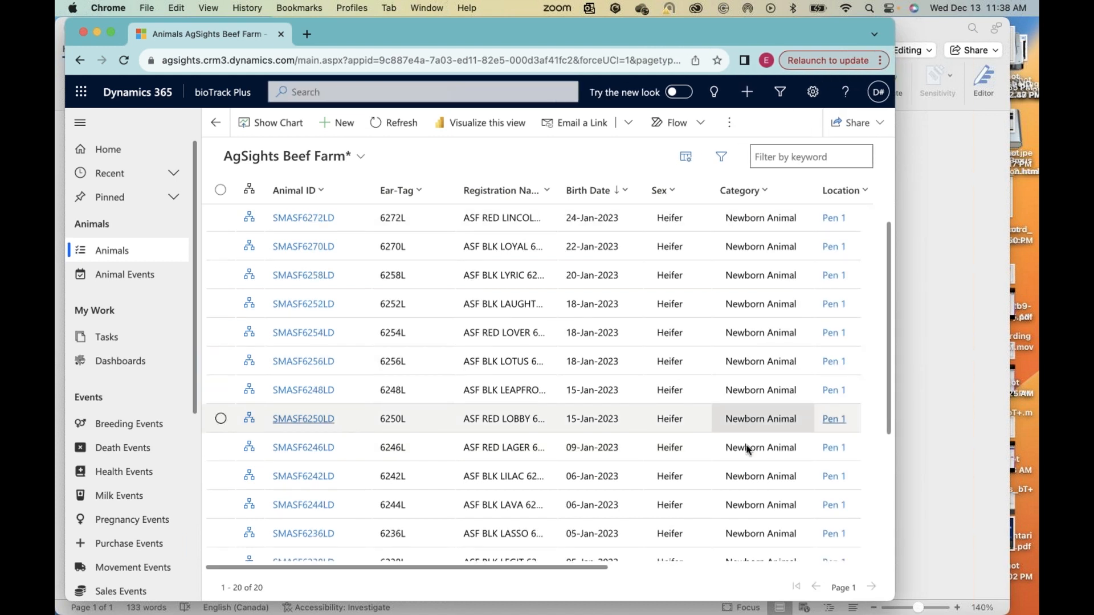
pyautogui.scroll(5, 744, 442)
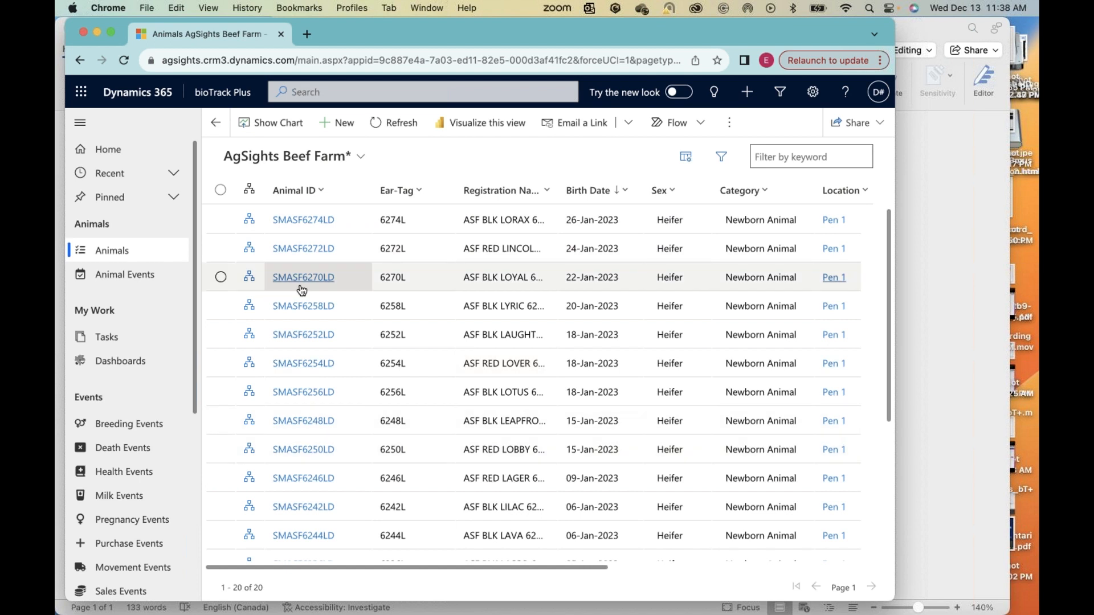
pyautogui.click(219, 191)
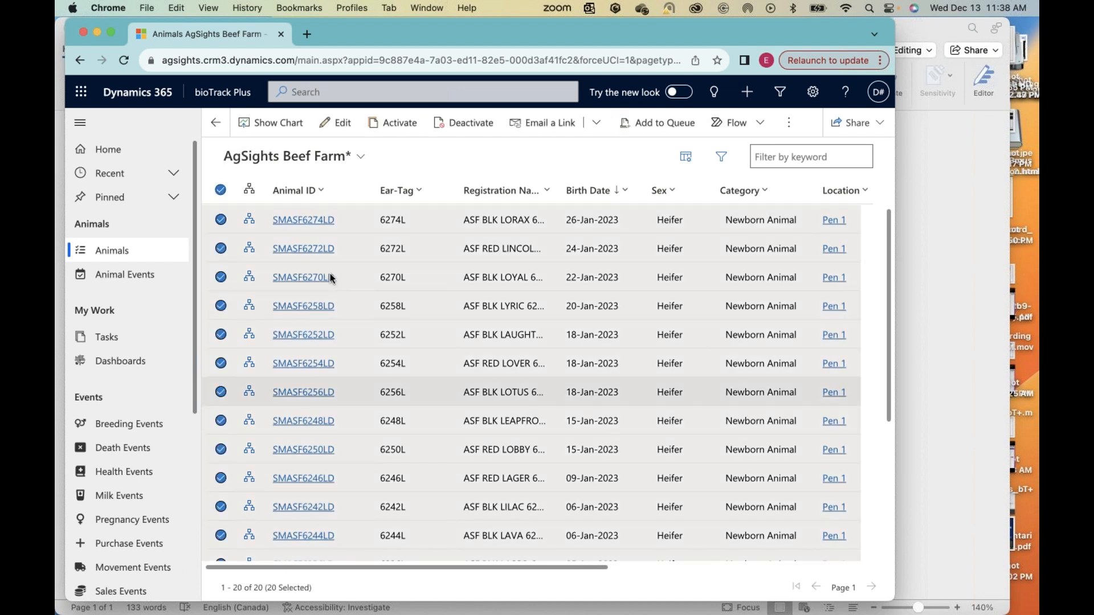
pyautogui.scroll(-2, 568, 417)
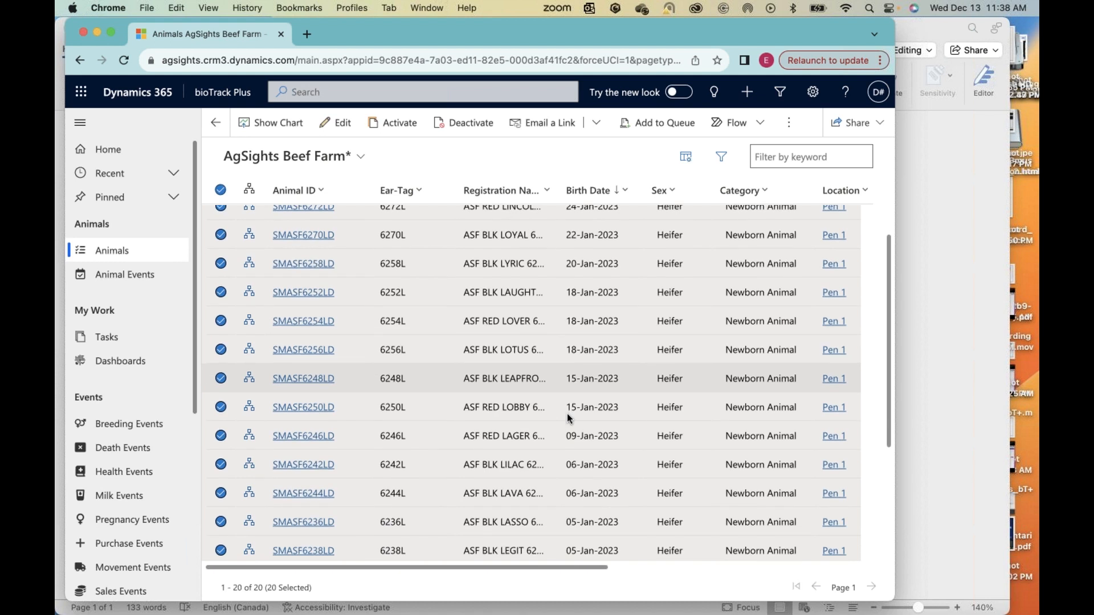
pyautogui.scroll(2, 566, 412)
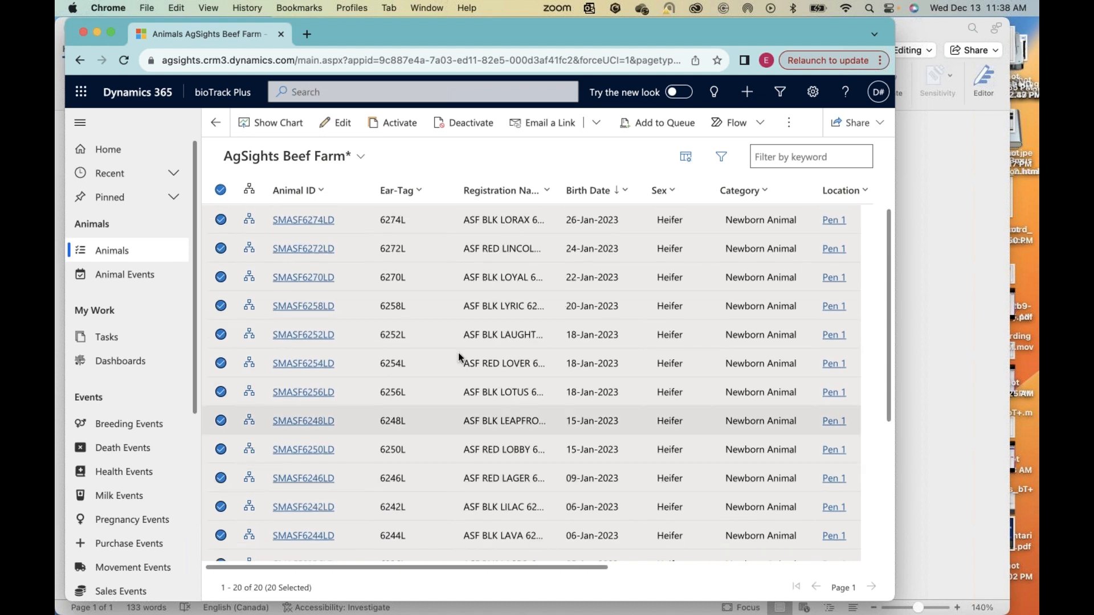
pyautogui.scroll(-1, 456, 353)
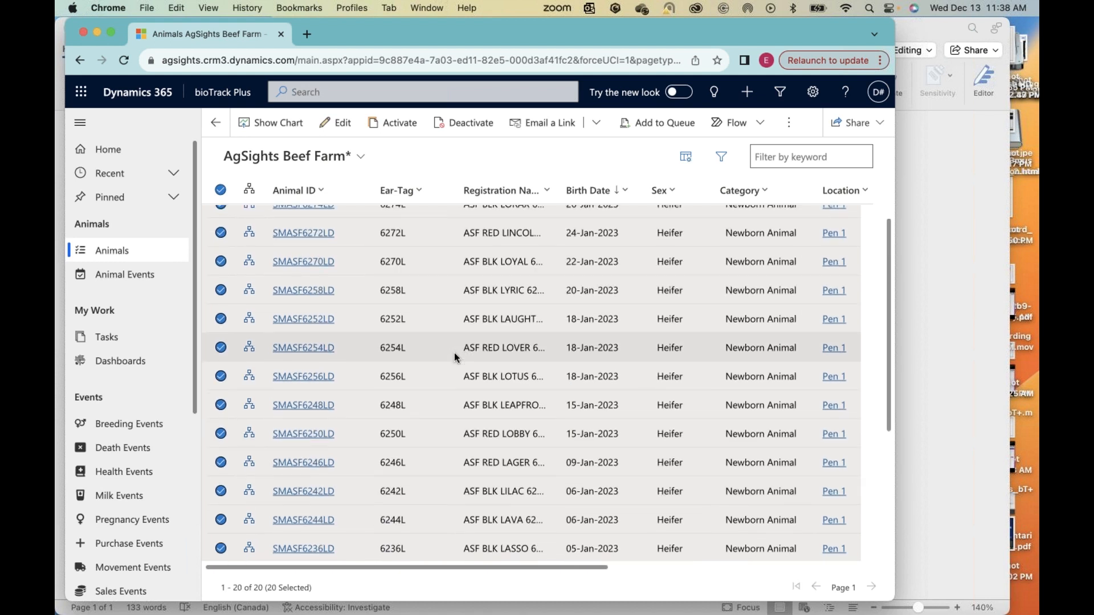
pyautogui.scroll(-6, 454, 353)
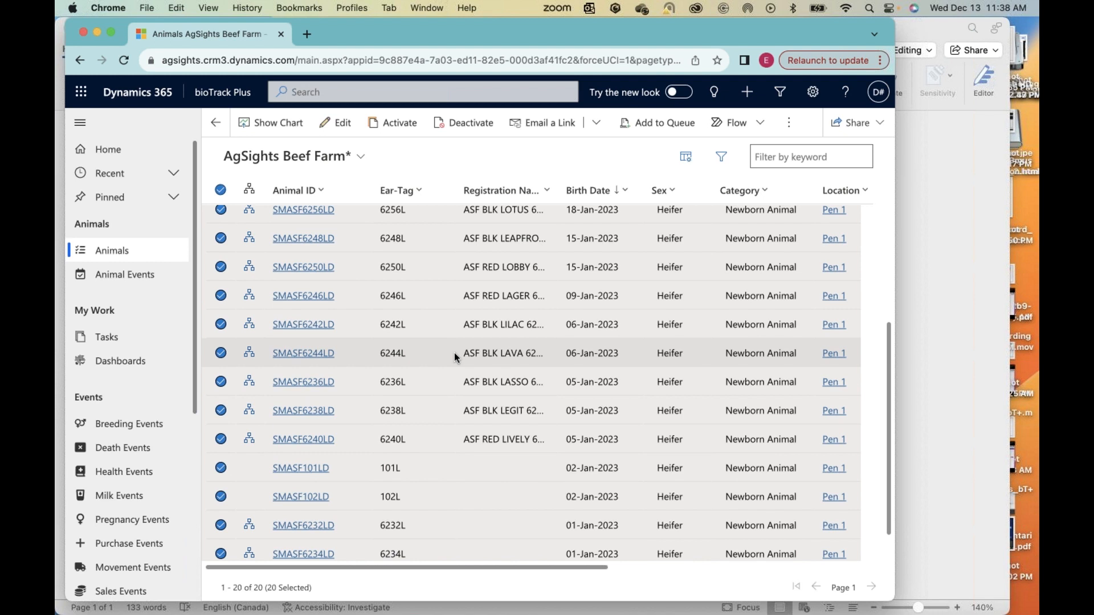
pyautogui.scroll(-2, 453, 354)
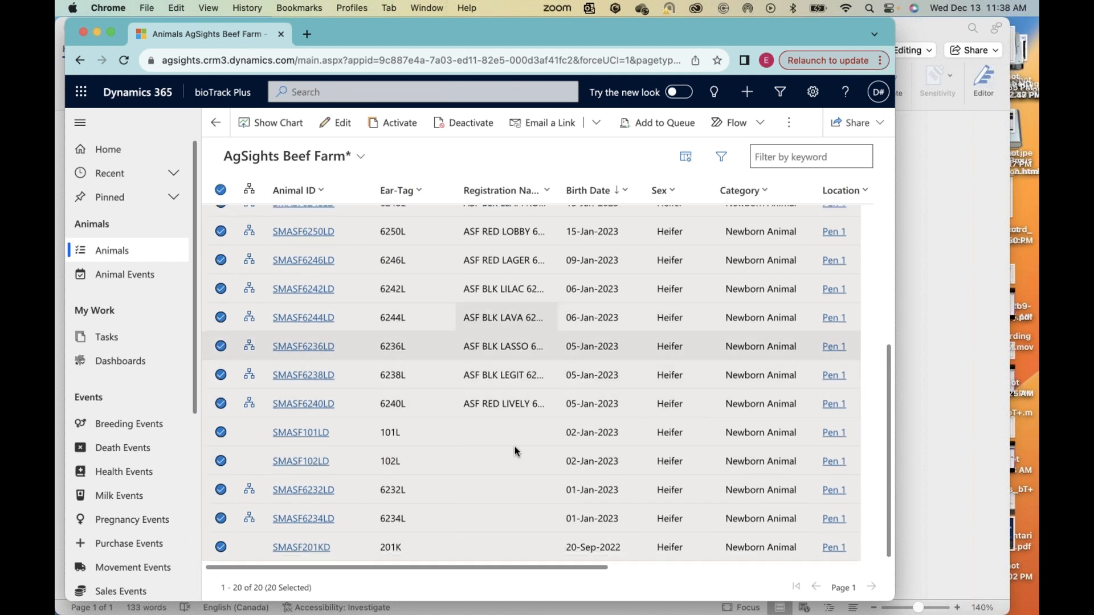
# Step: Exclude ear-tags 101L, 102L, 6232L, 6234L and 201K from the selected heifer records
pyautogui.click(220, 436)
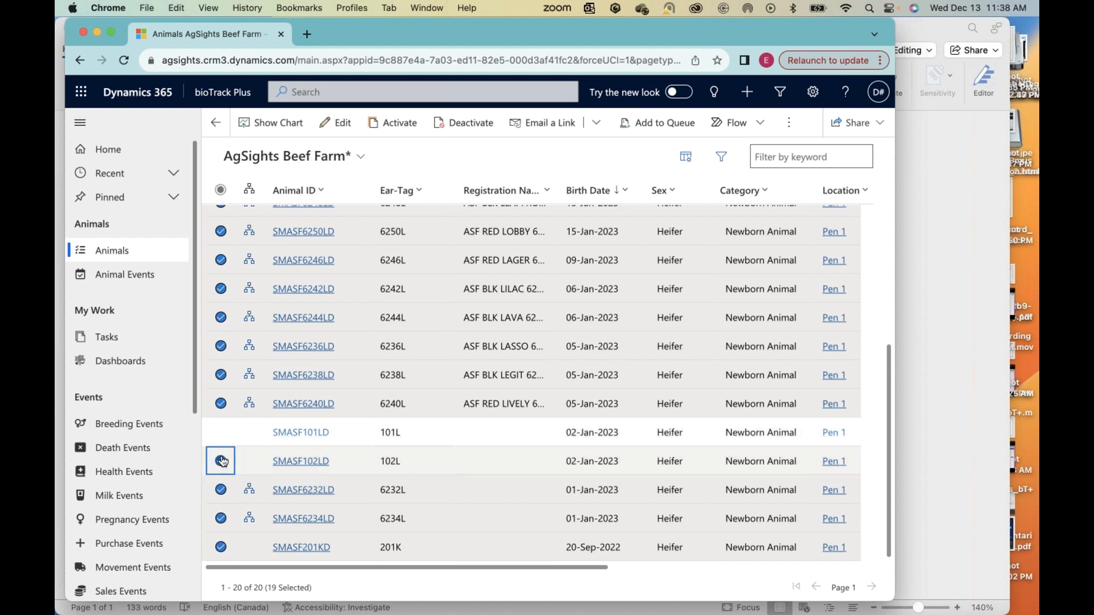
pyautogui.click(221, 461)
pyautogui.click(221, 491)
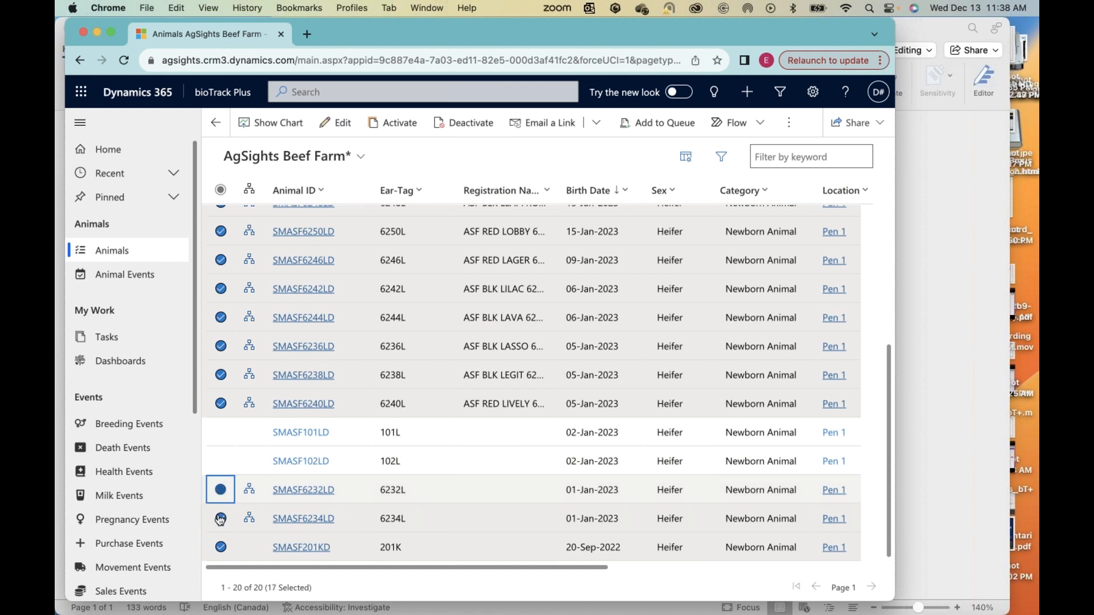
pyautogui.click(221, 520)
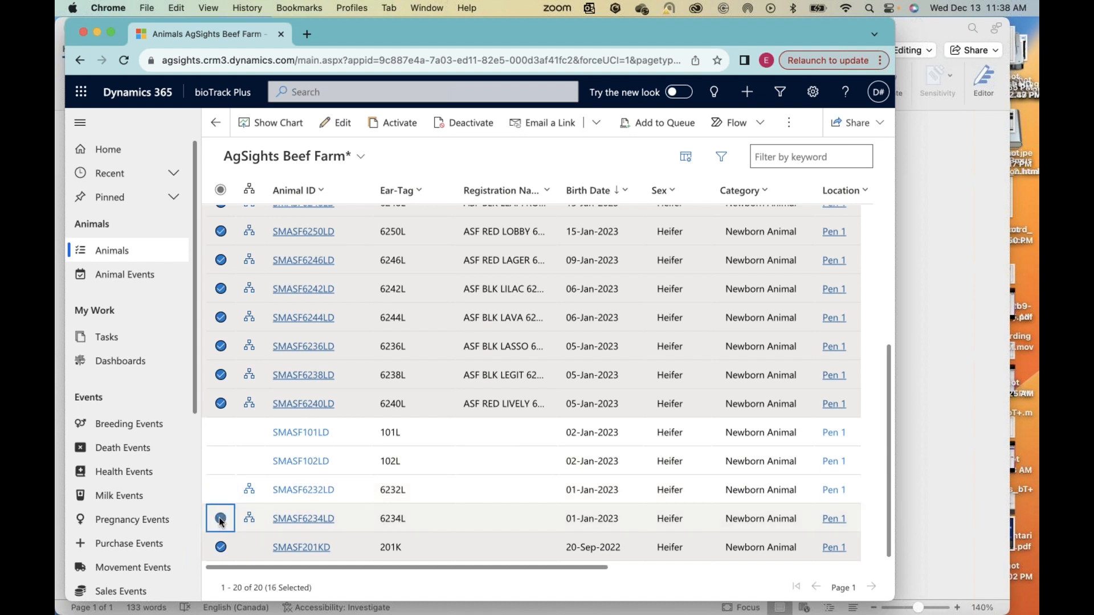
pyautogui.click(222, 548)
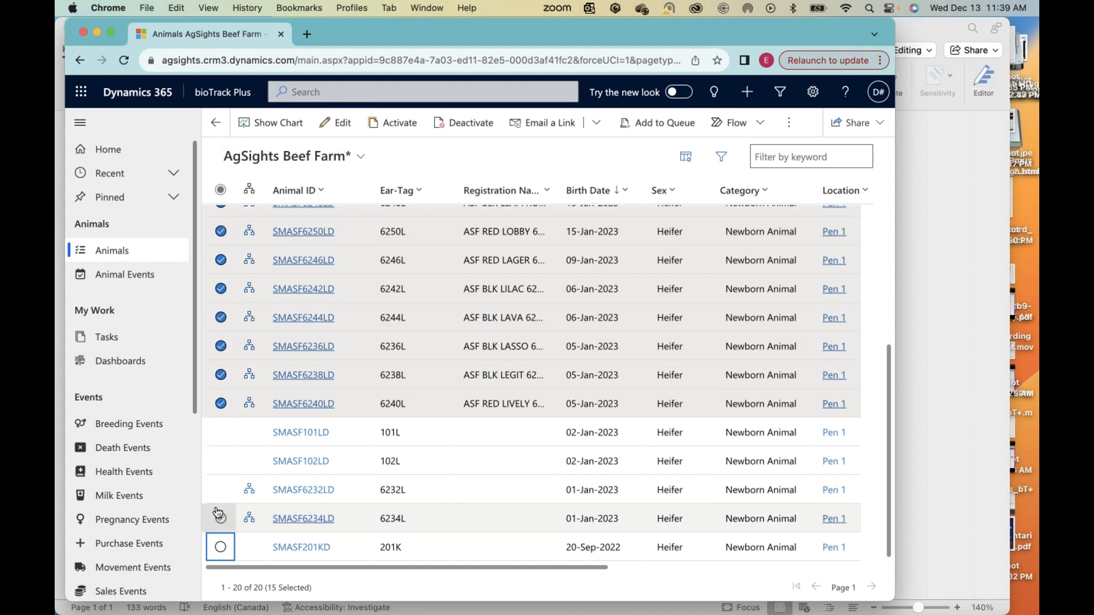
# Step: Open the selected heifers for bulk editing and open the Category field under Basic Information
pyautogui.click(341, 124)
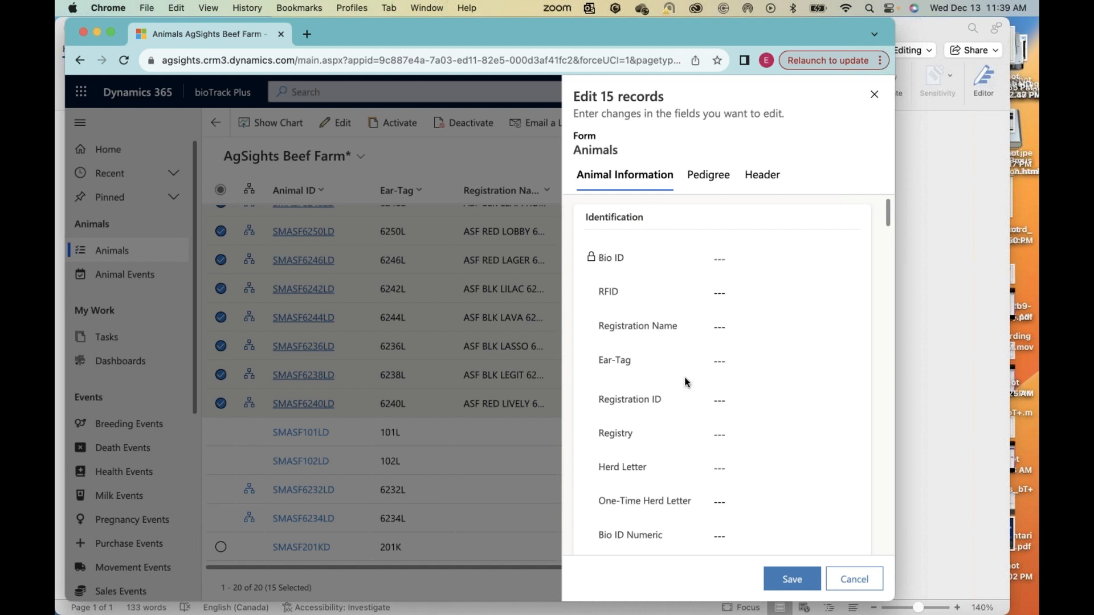
pyautogui.scroll(-1, 688, 382)
pyautogui.scroll(1, 672, 396)
pyautogui.scroll(-1, 693, 480)
pyautogui.scroll(-3, 694, 480)
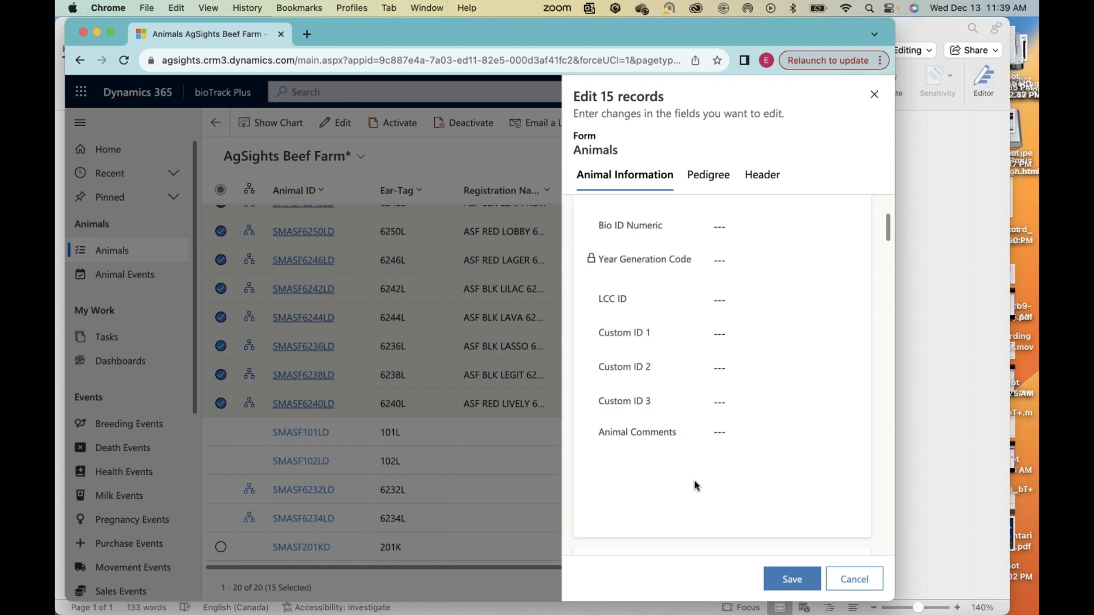
pyautogui.scroll(-3, 754, 405)
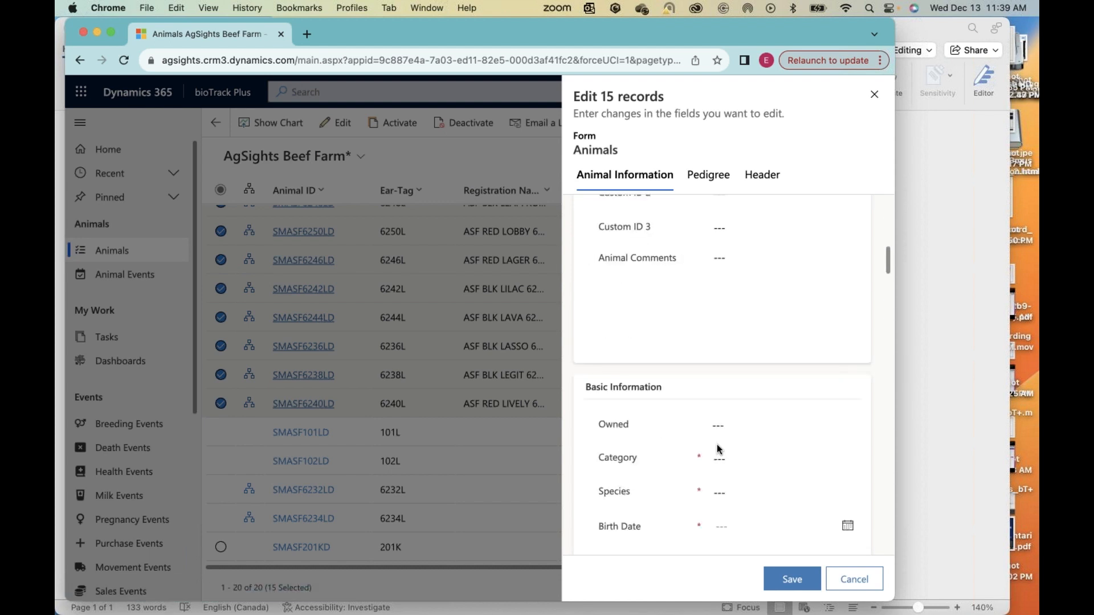
pyautogui.scroll(-2, 707, 472)
pyautogui.scroll(-1, 708, 456)
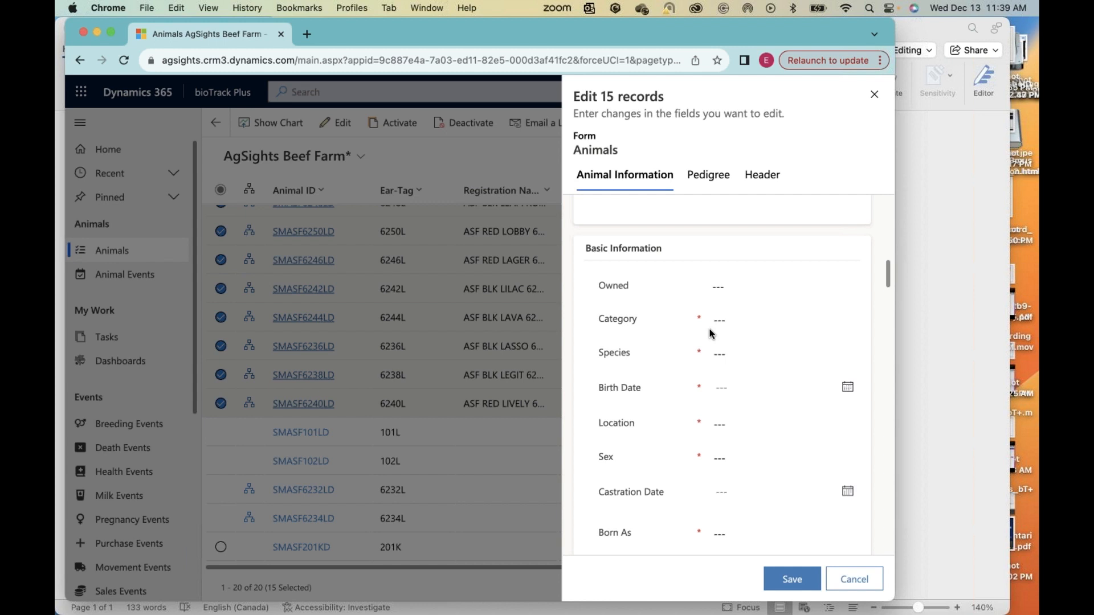
pyautogui.click(721, 320)
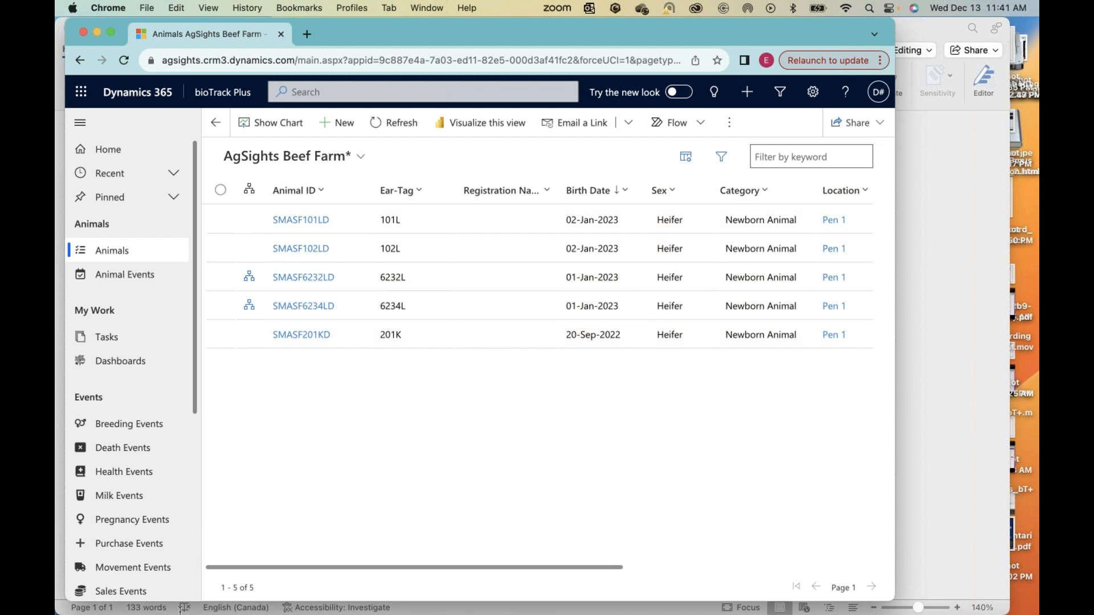
pyautogui.click(666, 200)
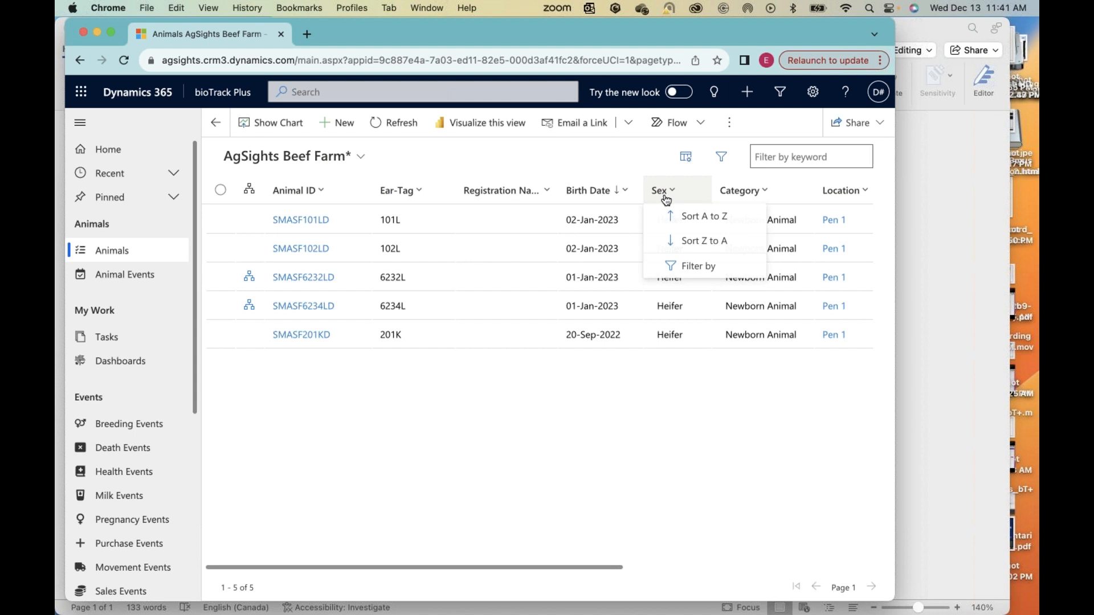
pyautogui.click(668, 268)
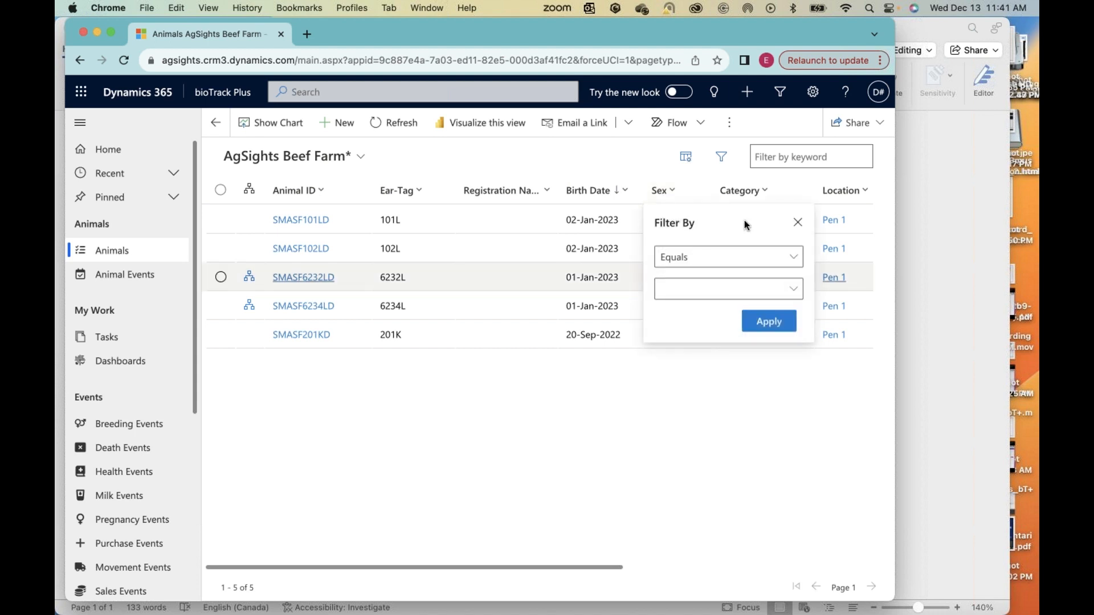
pyautogui.click(632, 435)
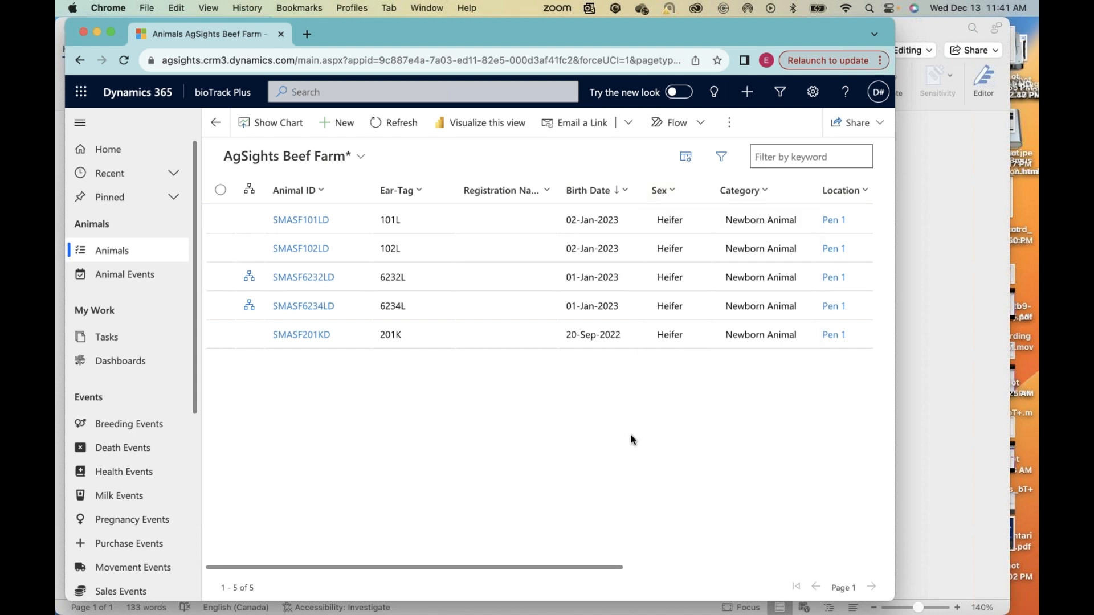
# Step: Reload the default AgSights Beef Farm animal list and review the Sex values of the animals born in 2022 and 2023
pyautogui.click(103, 257)
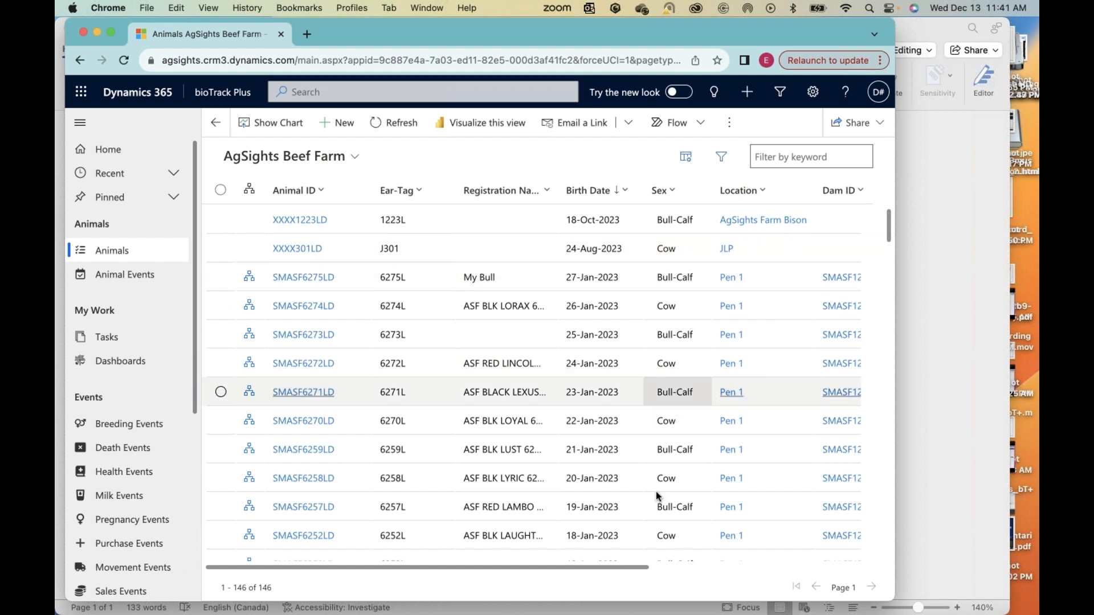
pyautogui.scroll(-2, 655, 491)
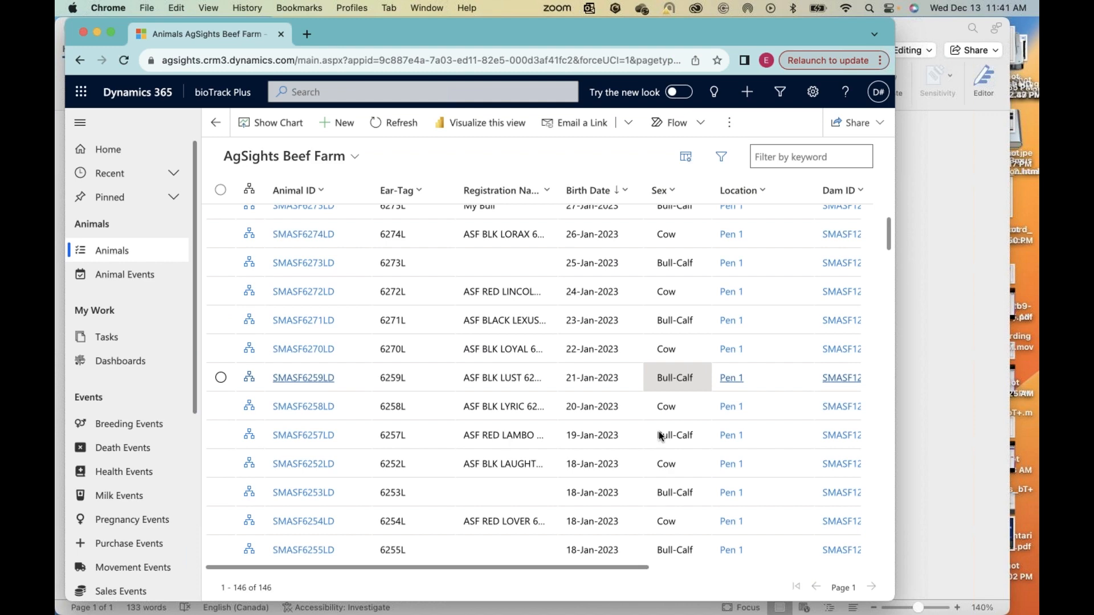
pyautogui.scroll(-5, 659, 434)
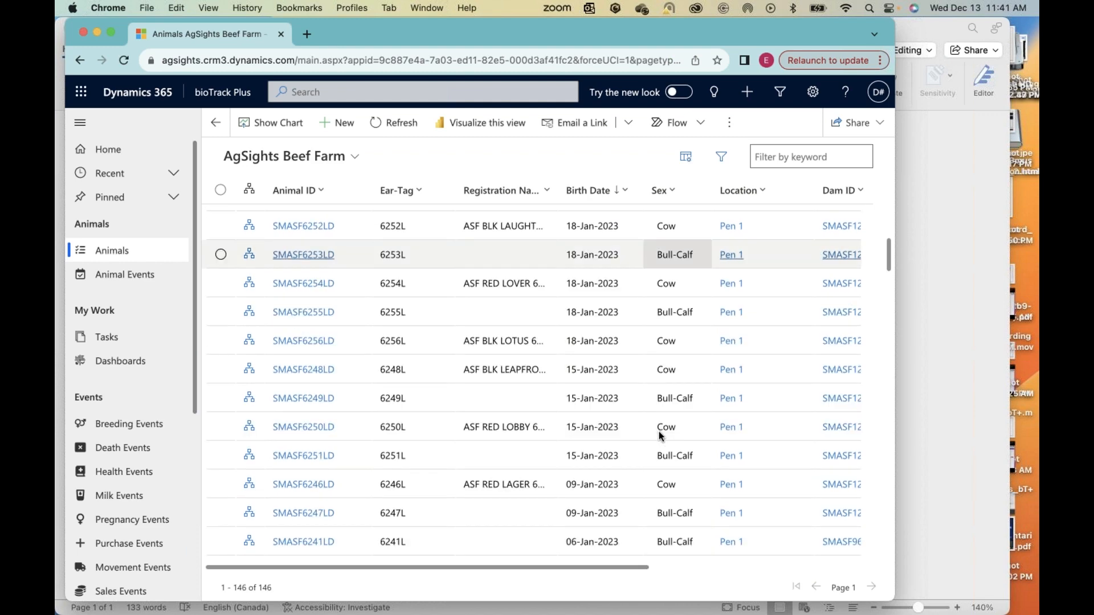
pyautogui.scroll(-8, 659, 434)
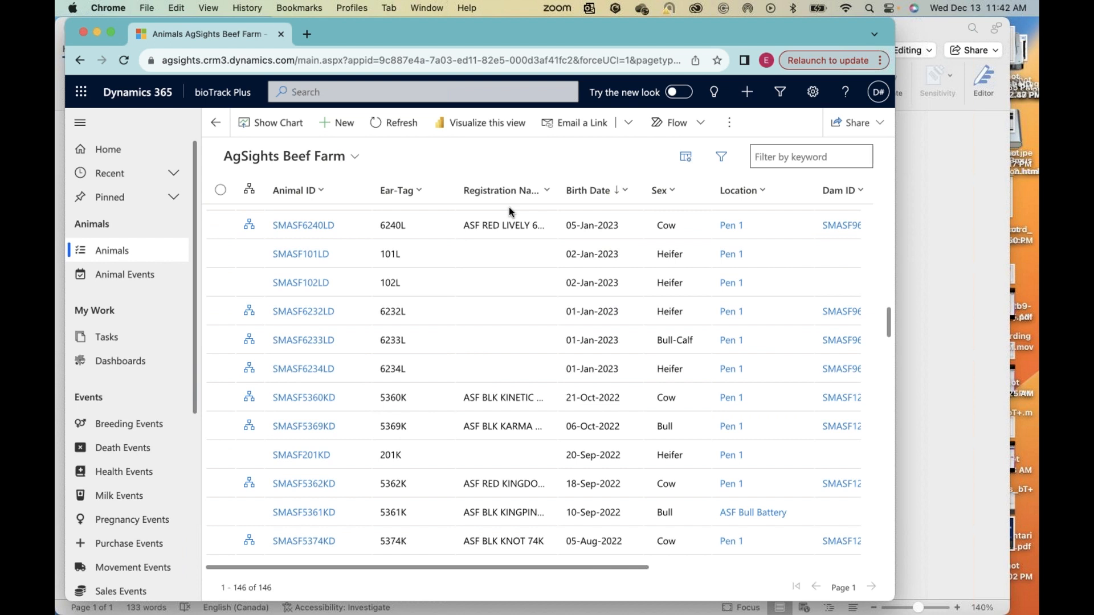
pyautogui.scroll(-3, 188, 420)
# Step: Open the Sales Events list and switch its chart to Sale Reasons by Year
pyautogui.click(121, 442)
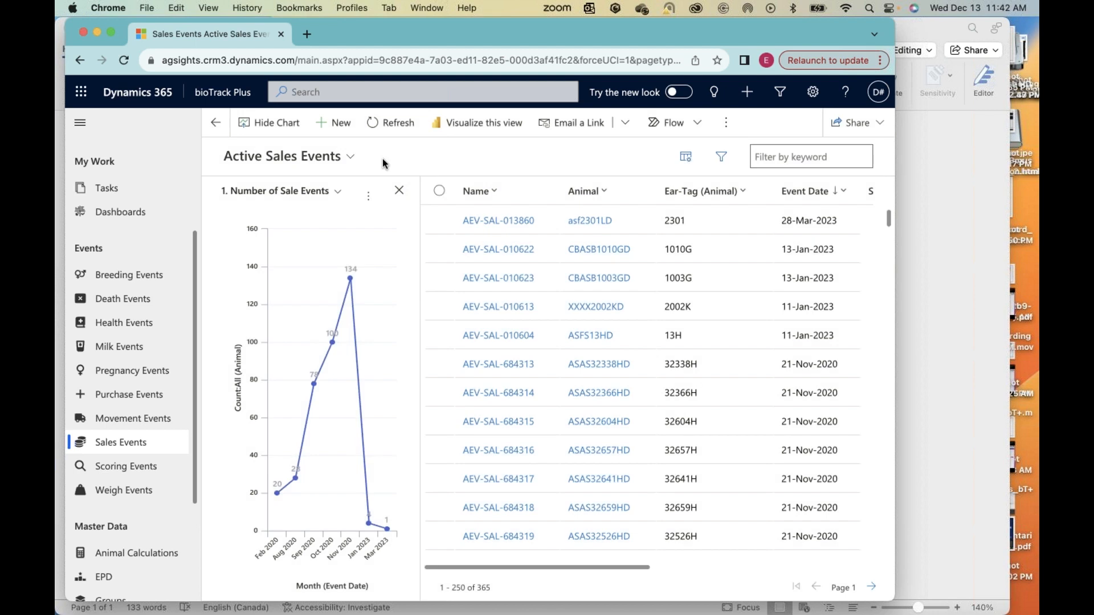
pyautogui.click(334, 191)
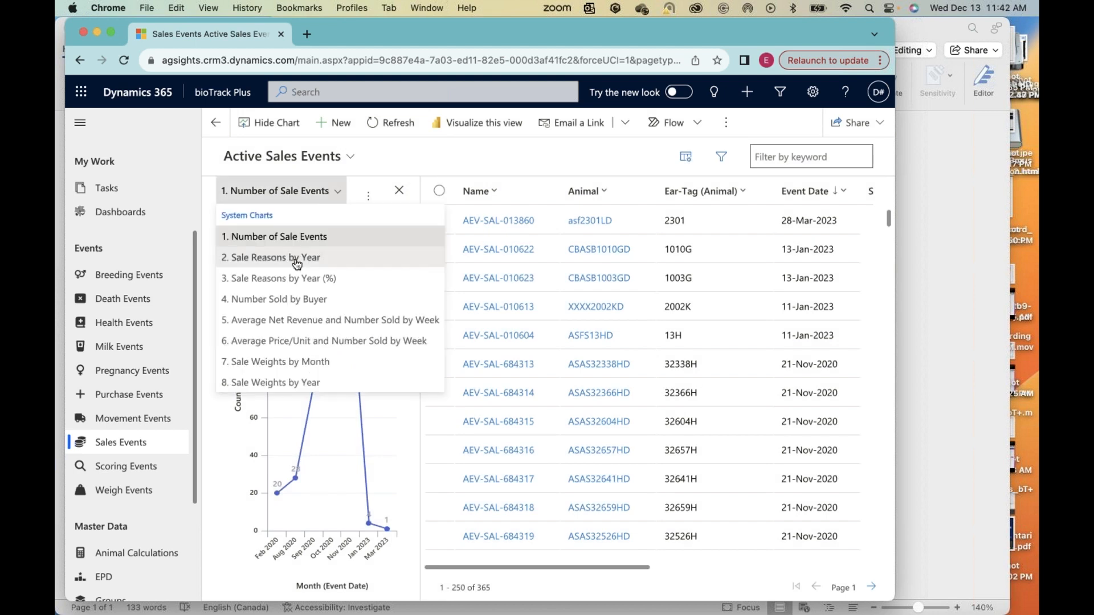
pyautogui.click(296, 258)
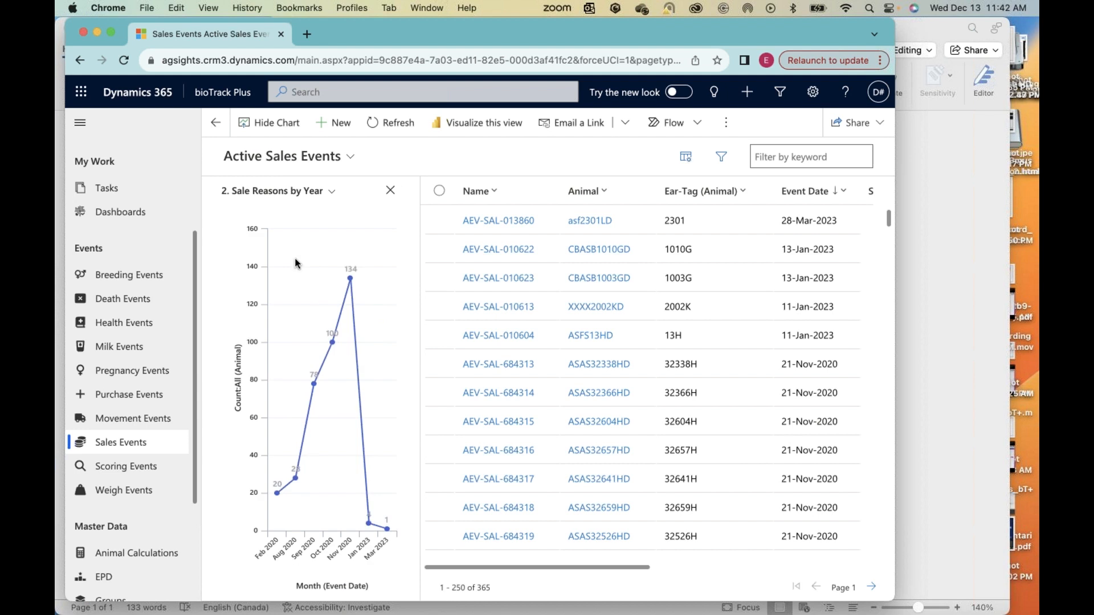
# Step: Examine the 2020 sale reasons in the chart, narrow the events to As Breeding Stock, and dismiss the drill-down options
pyautogui.moveTo(268, 318)
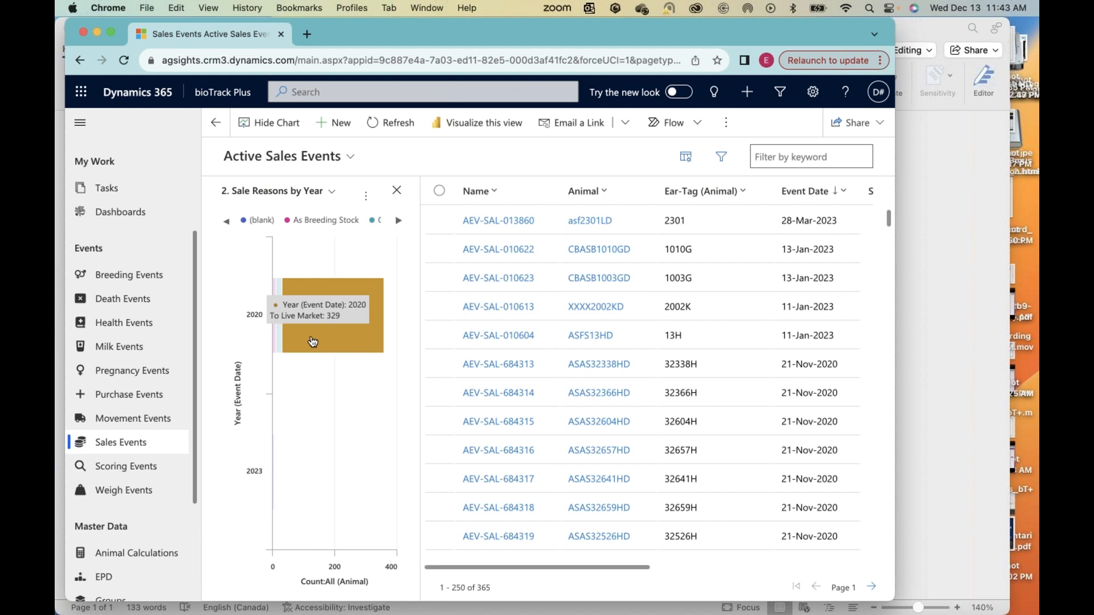
pyautogui.moveTo(280, 340)
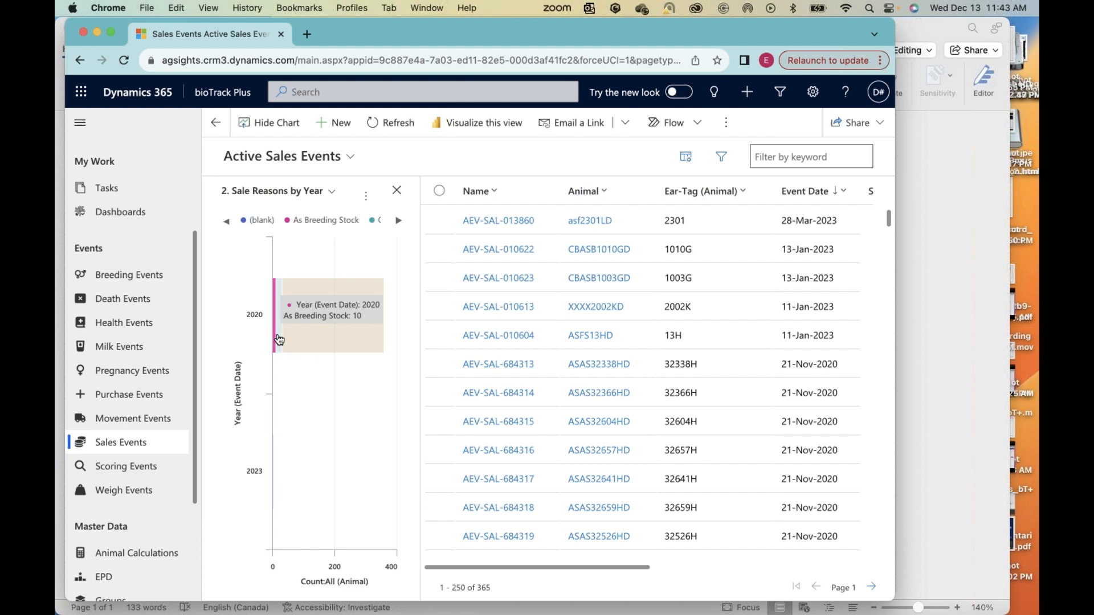
pyautogui.moveTo(346, 334)
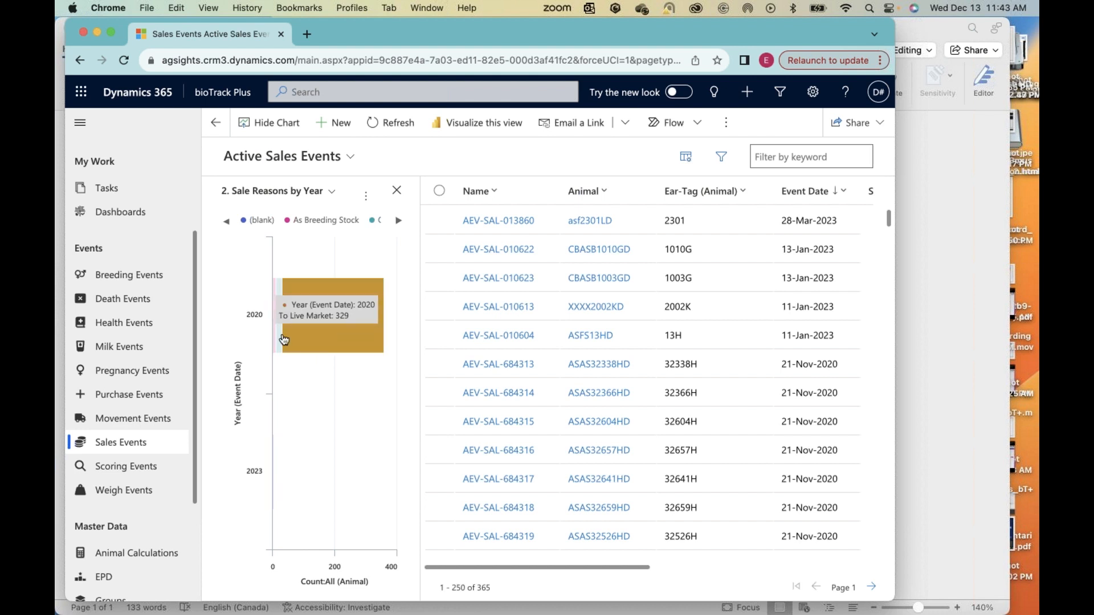
pyautogui.moveTo(283, 340)
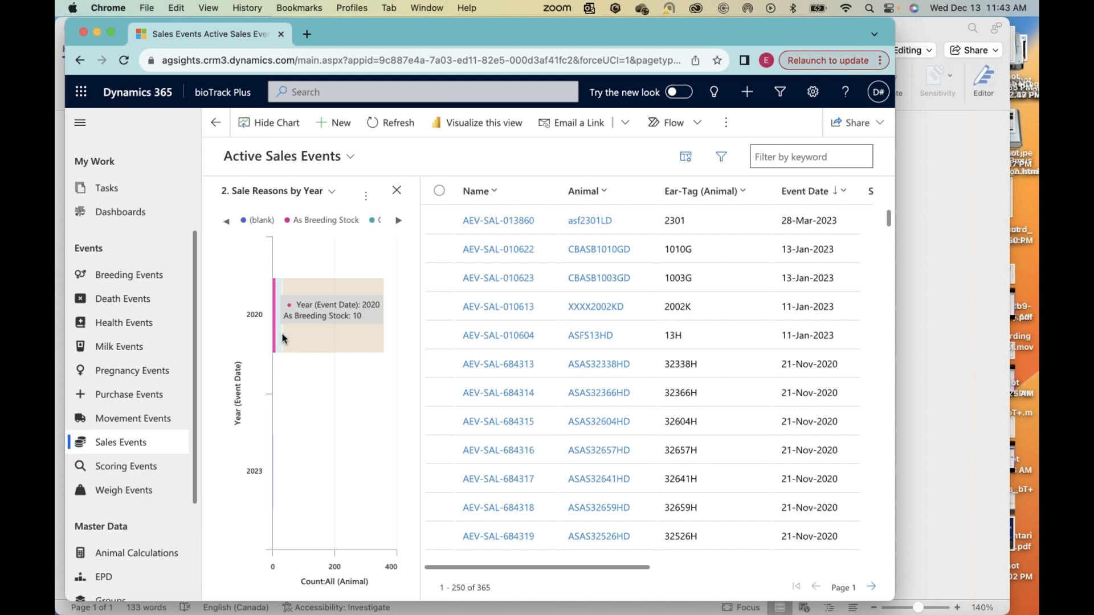
pyautogui.click(282, 336)
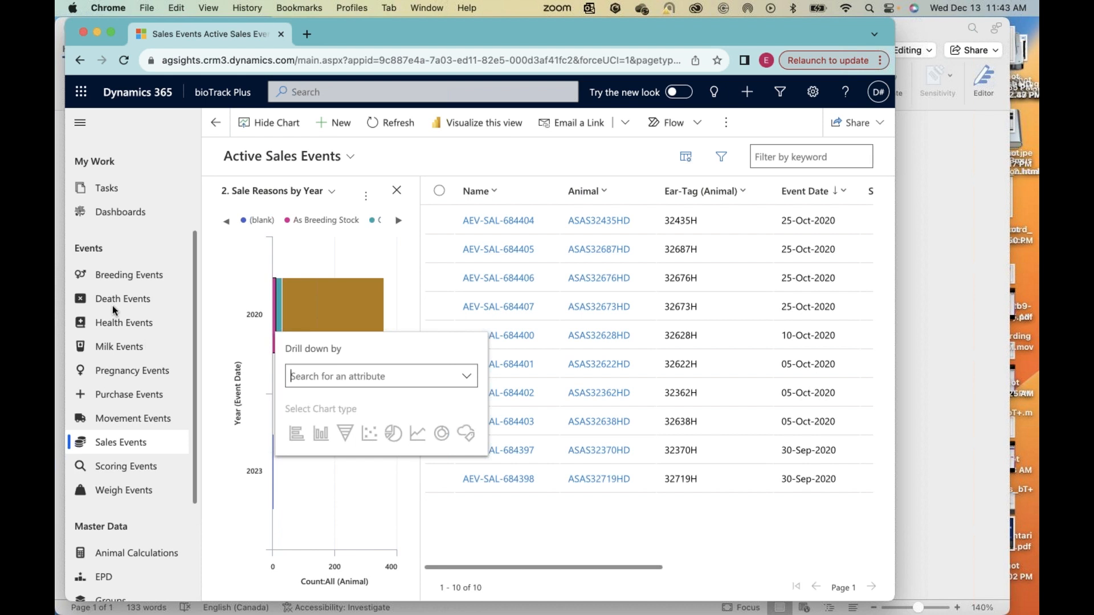
pyautogui.click(191, 280)
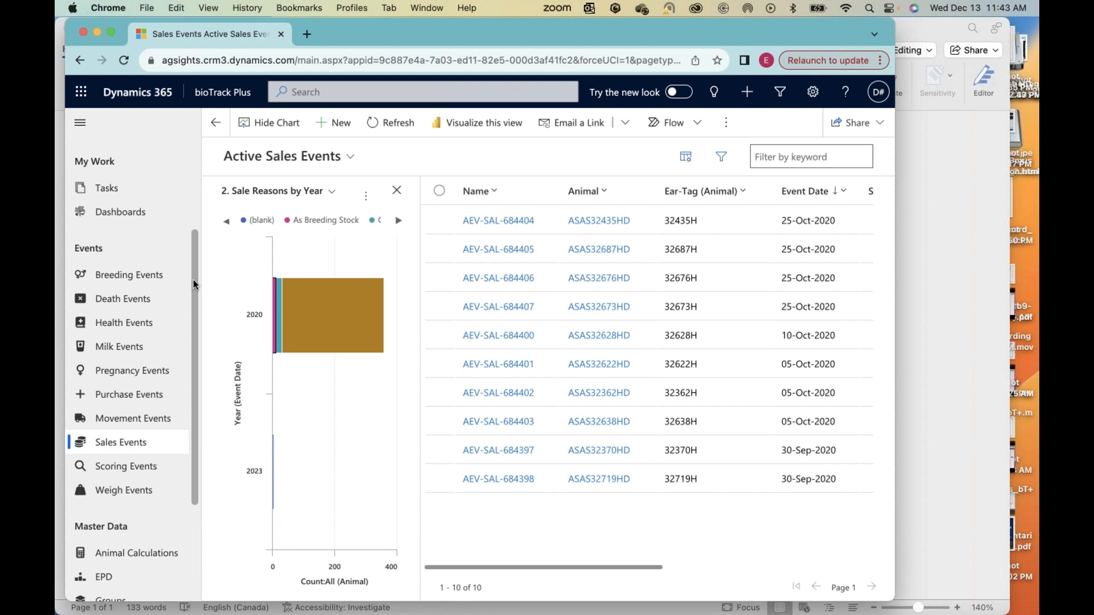
# Step: Return to the Animals list and filter it to records whose Sex equals Heifer or Bull-Calf
pyautogui.scroll(5, 193, 279)
pyautogui.click(112, 256)
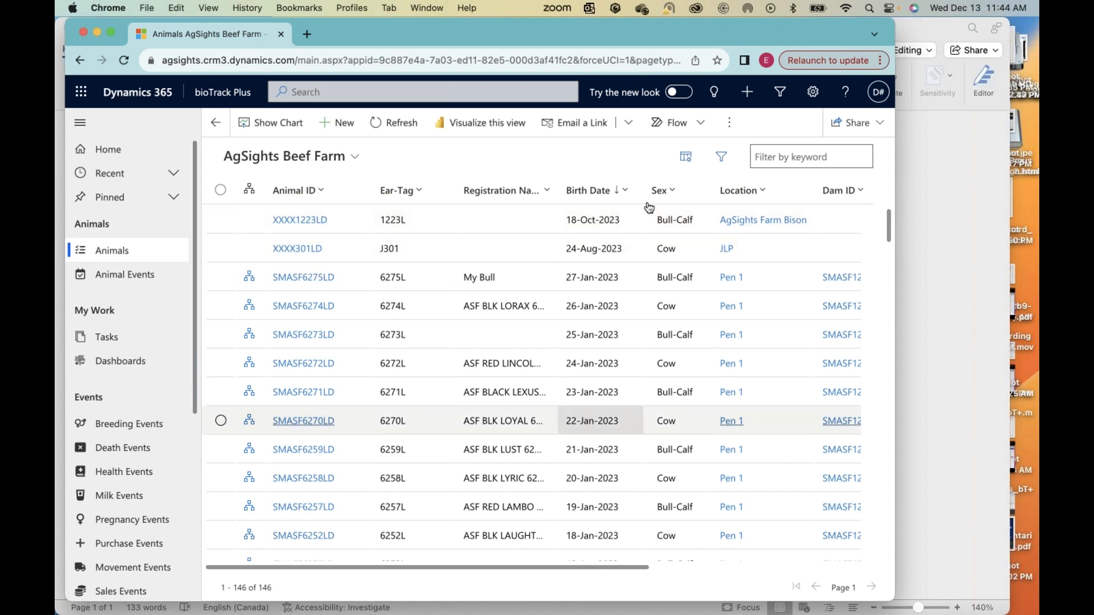
pyautogui.click(676, 193)
pyautogui.click(677, 264)
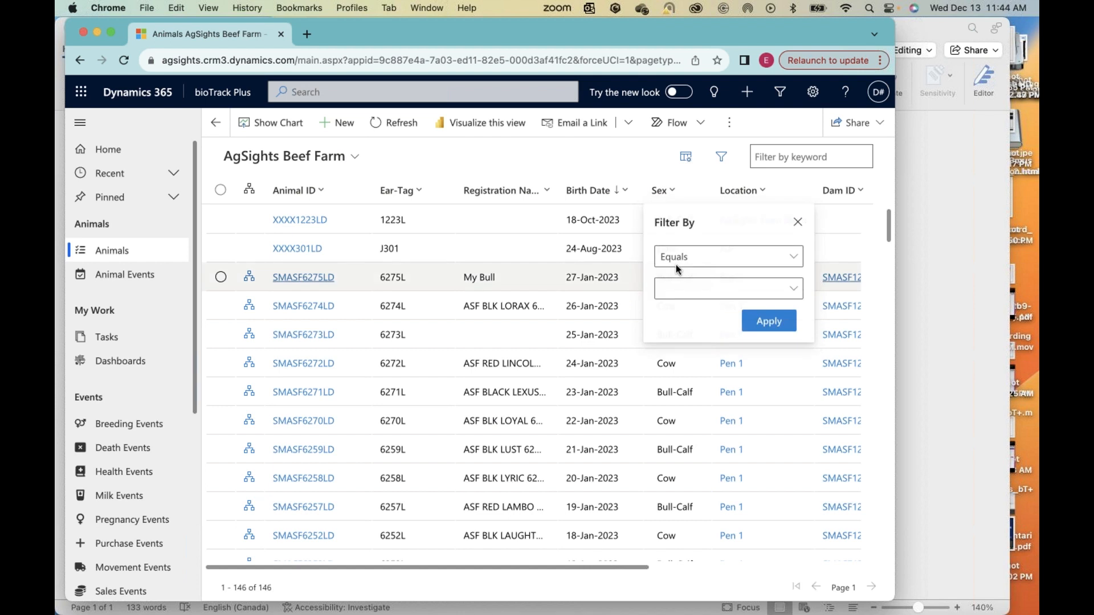
pyautogui.click(679, 280)
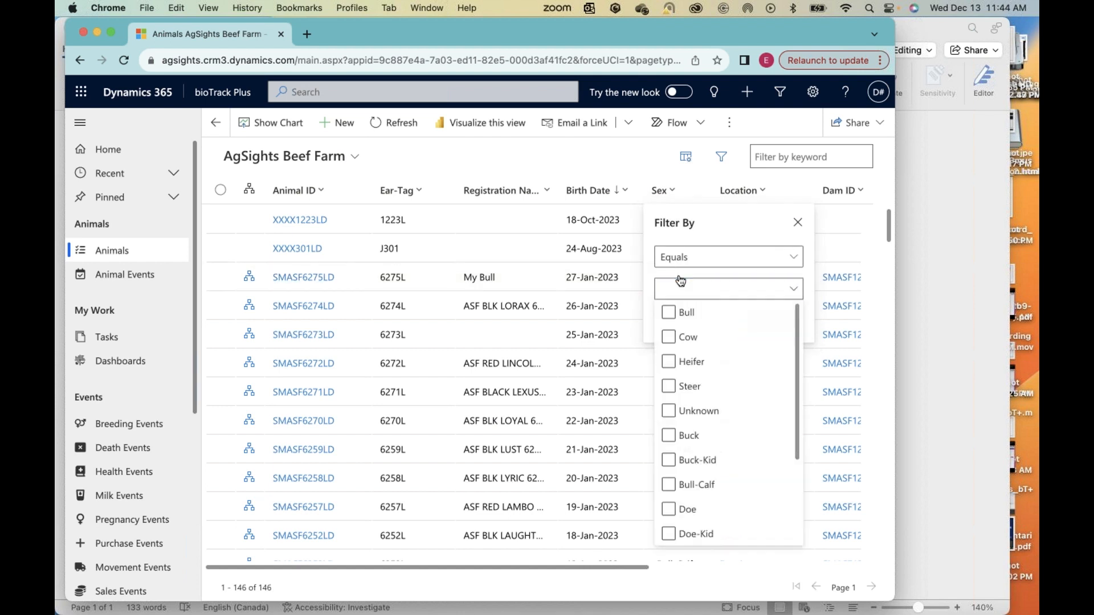
pyautogui.click(668, 362)
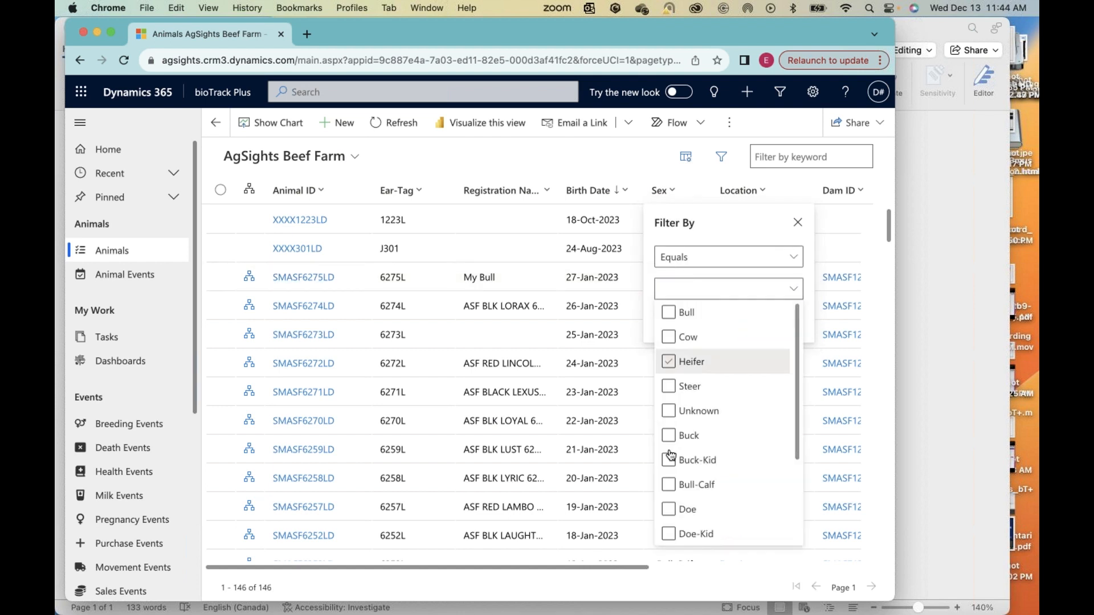
pyautogui.click(669, 483)
pyautogui.click(721, 238)
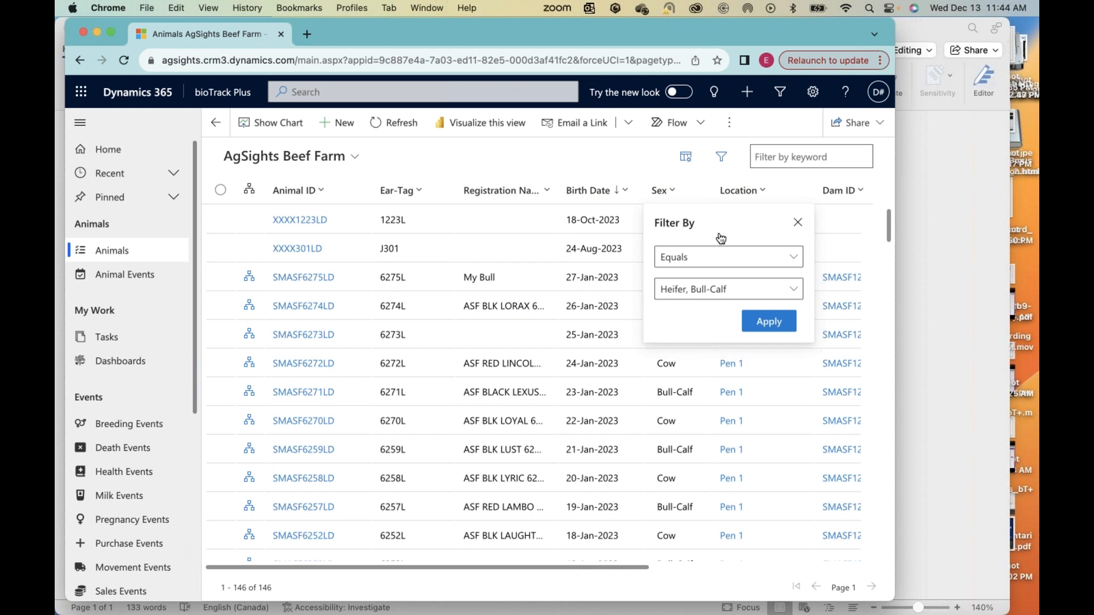
pyautogui.click(757, 319)
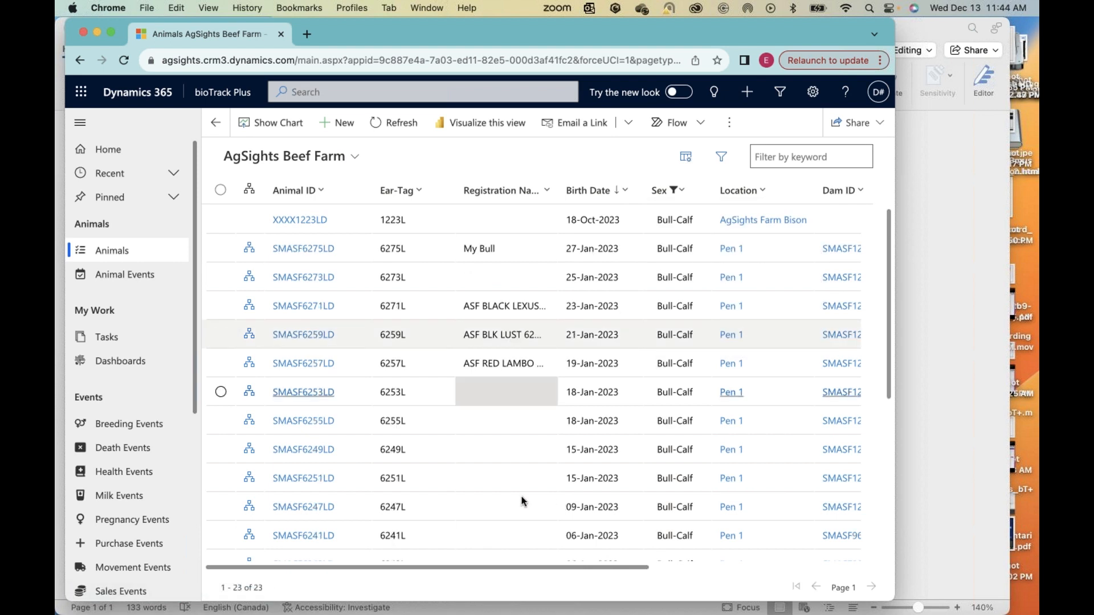
# Step: Review the filtered list of heifers and bull-calves, checking their Sex values and birth dates
pyautogui.scroll(-10, 706, 440)
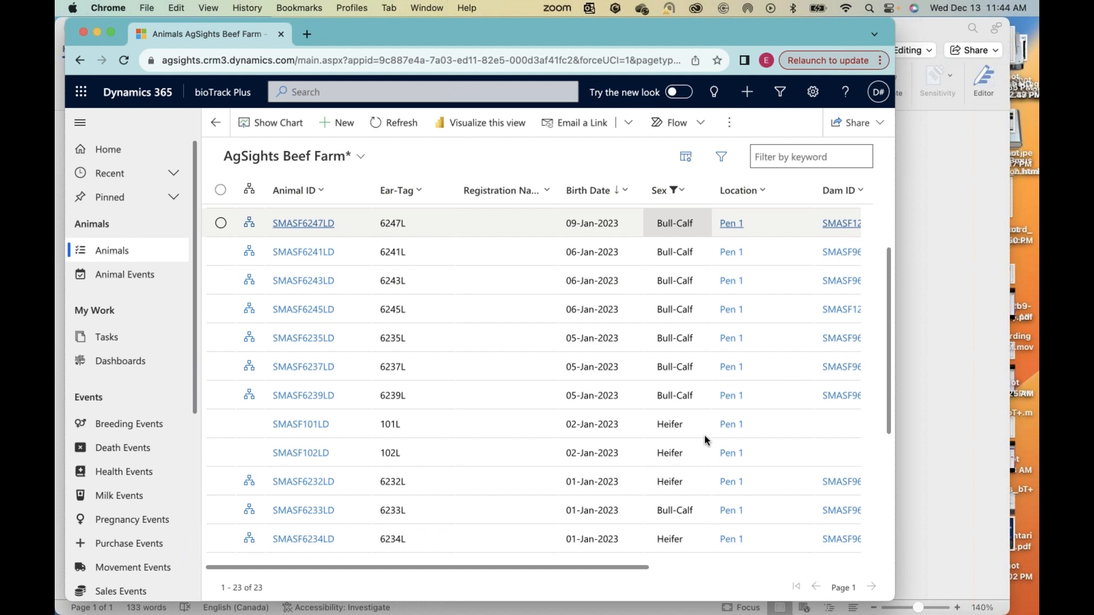
pyautogui.scroll(4, 706, 440)
pyautogui.scroll(5, 705, 438)
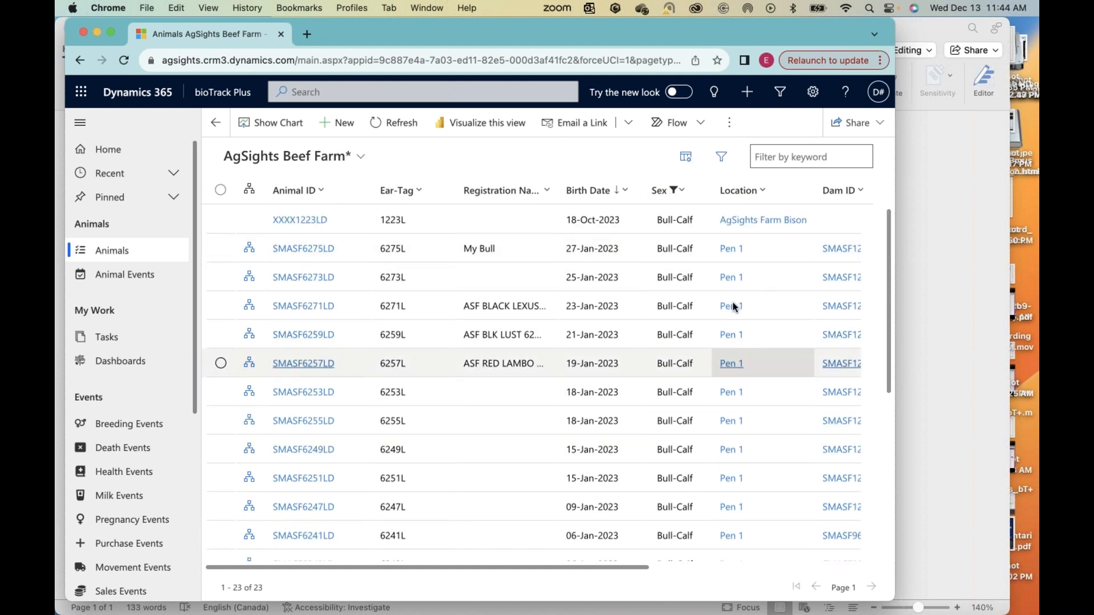
pyautogui.scroll(-5, 734, 306)
pyautogui.scroll(5, 734, 306)
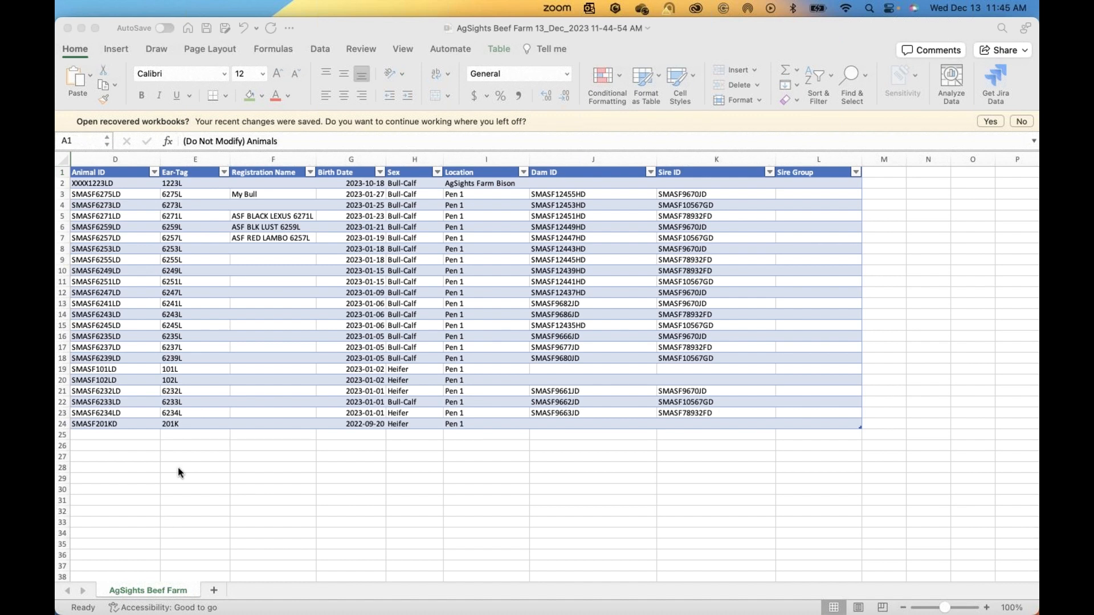
# Step: Select the Animal IDs in the exported AgSights Beef Farm workbook, move its window down and switch back to Dynamics 365 in Chrome
pyautogui.click(88, 422)
pyautogui.click(118, 157)
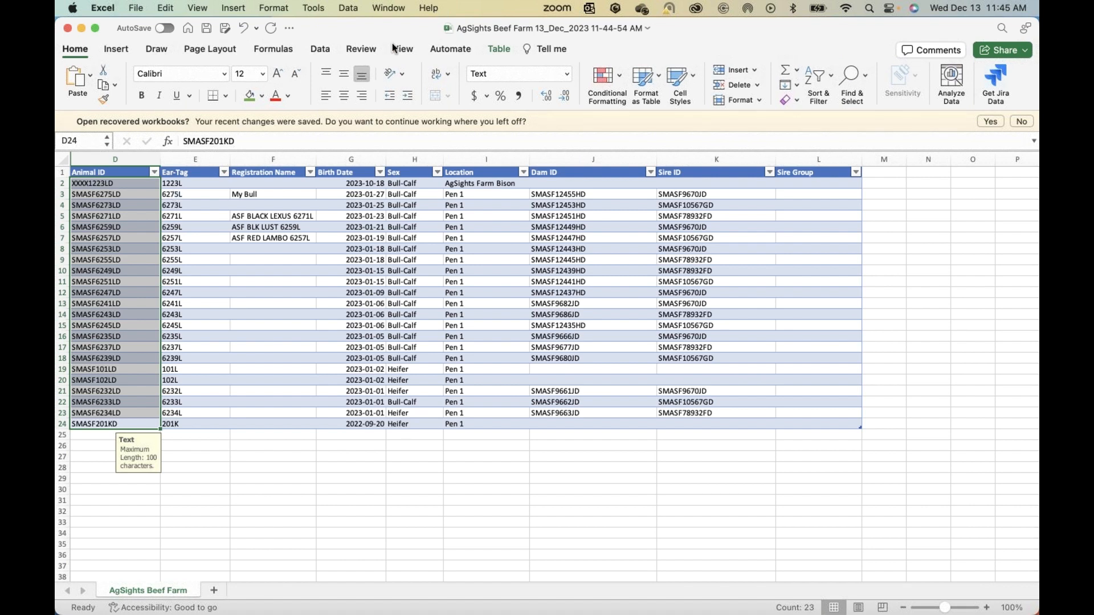
pyautogui.moveTo(389, 28); pyautogui.dragTo(388, 82)
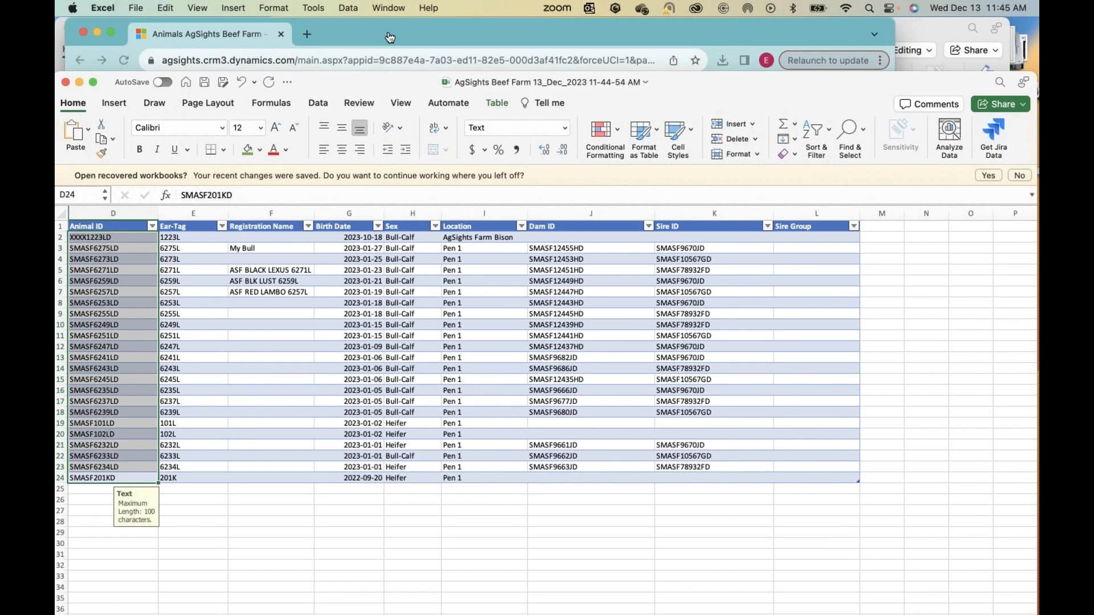
pyautogui.click(390, 37)
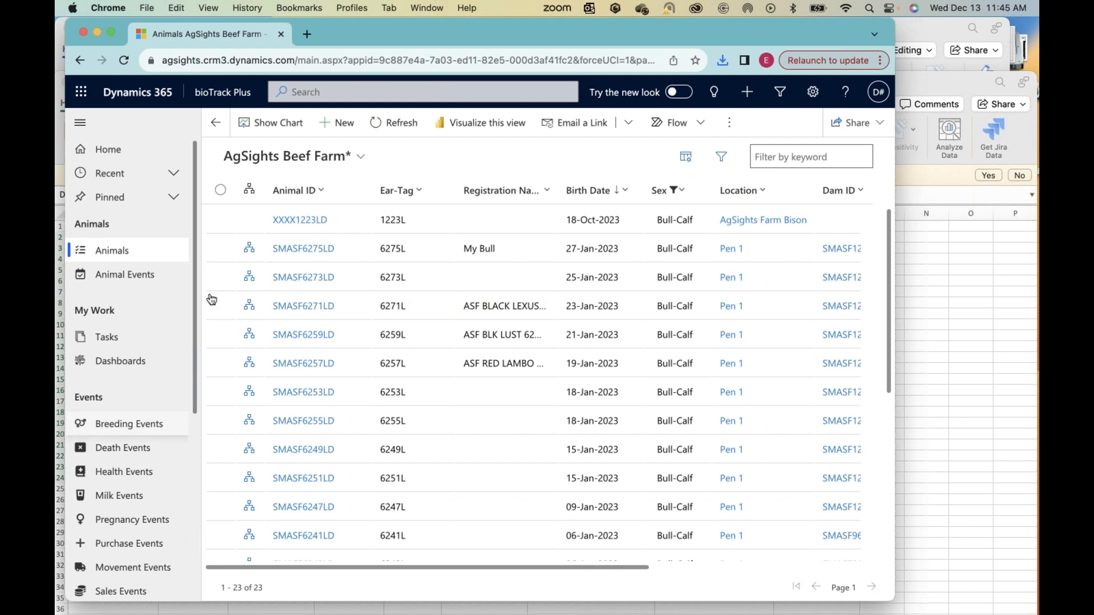
# Step: Start downloading an Excel template from the Animals list and check the available views, keeping AgSights Beef Farm
pyautogui.scroll(-3, 211, 299)
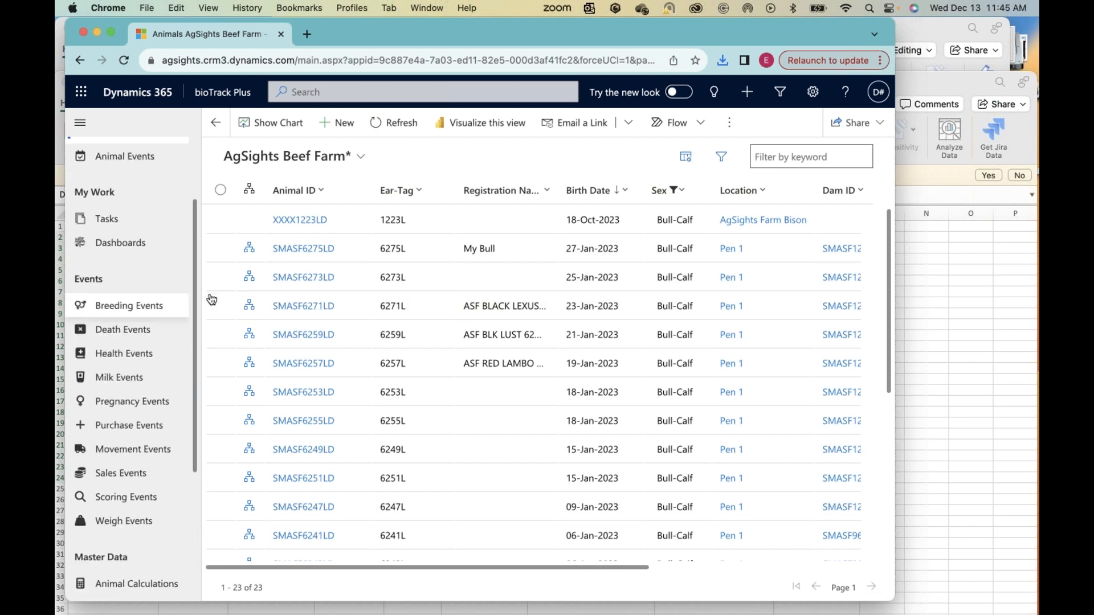
pyautogui.click(730, 127)
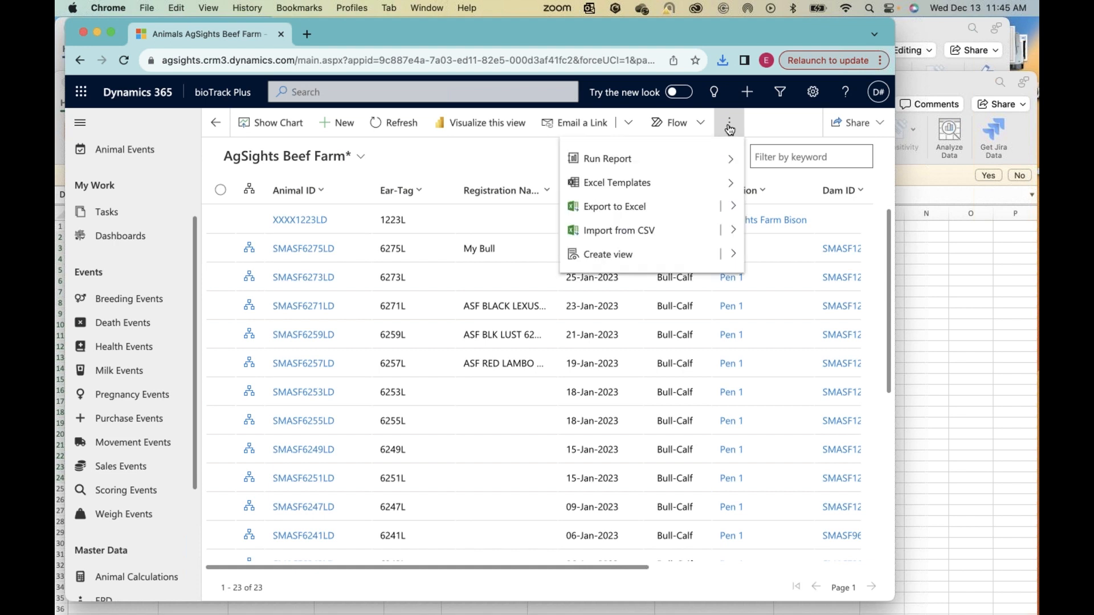
pyautogui.click(601, 197)
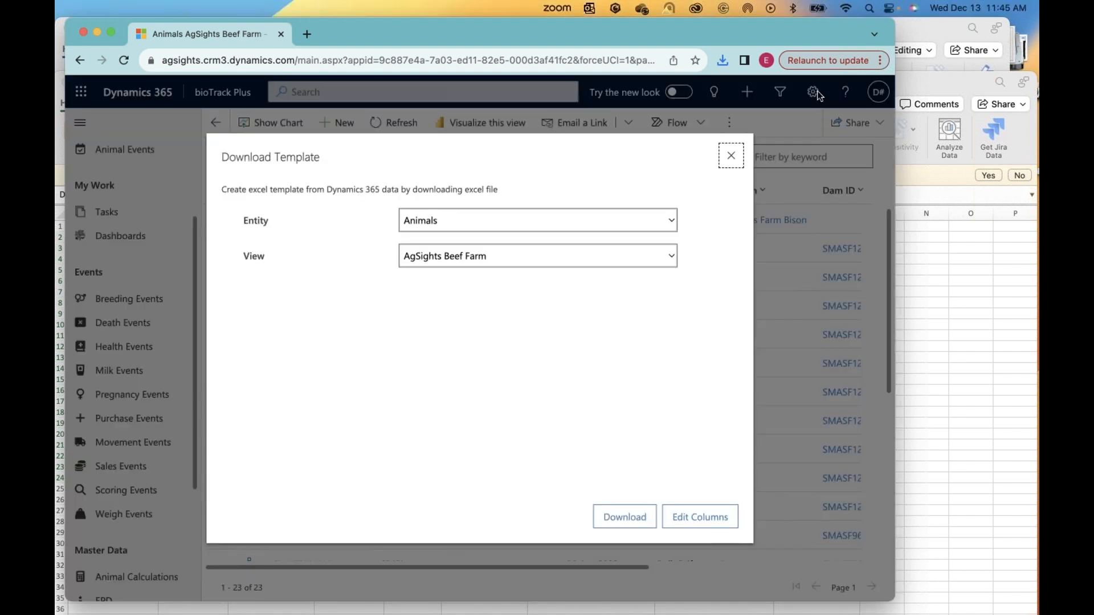
pyautogui.click(616, 256)
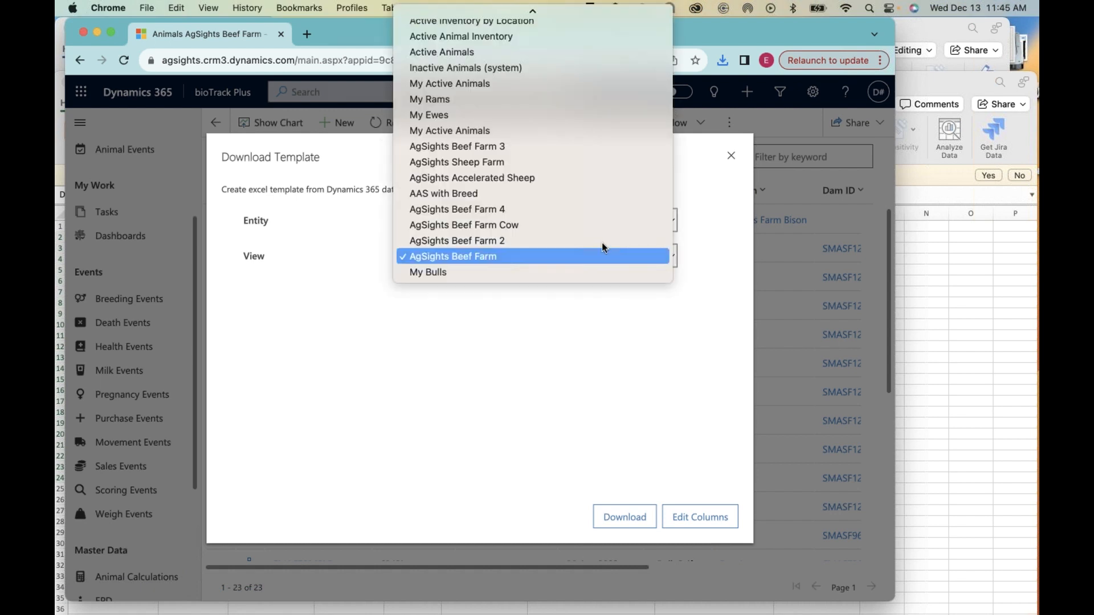
pyautogui.click(241, 234)
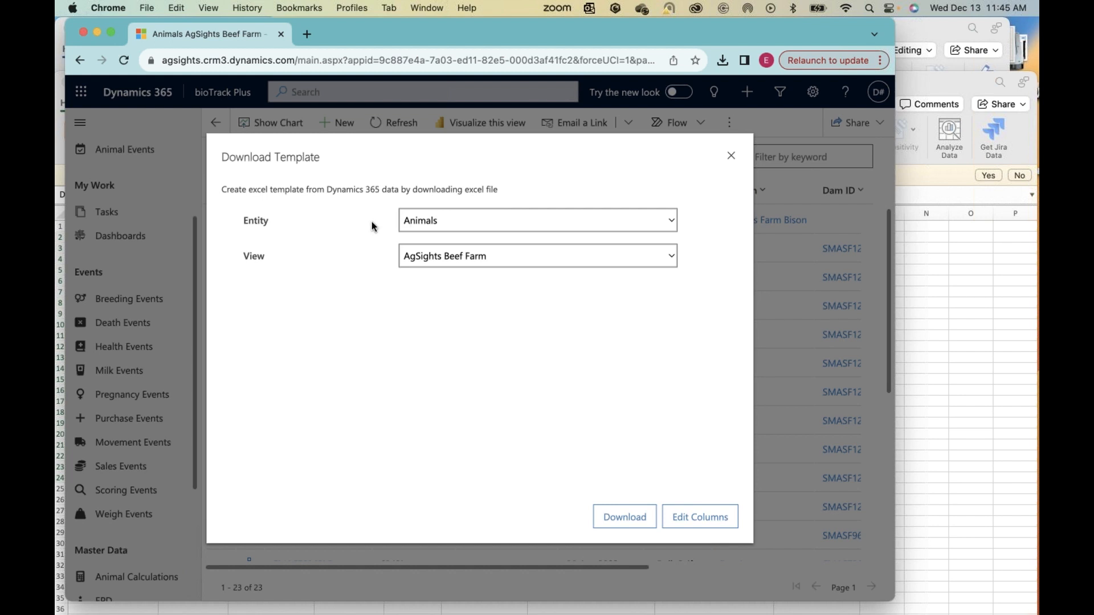
# Step: Set the template's entity to Sales Event and download the template, opening it in Excel
pyautogui.click(431, 226)
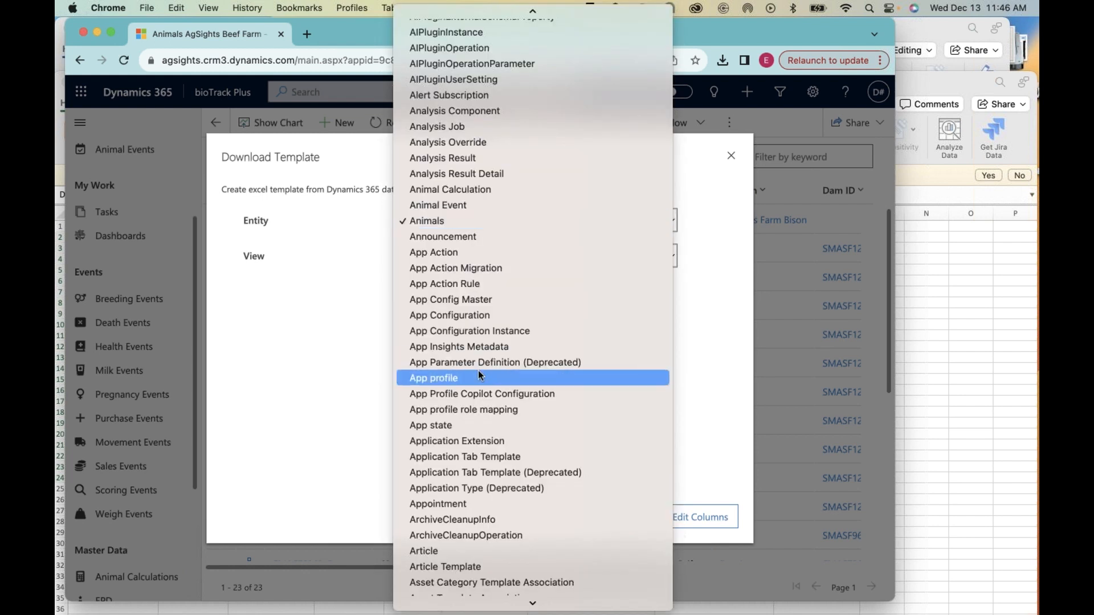
pyautogui.scroll(-10, 480, 374)
pyautogui.scroll(-20, 479, 373)
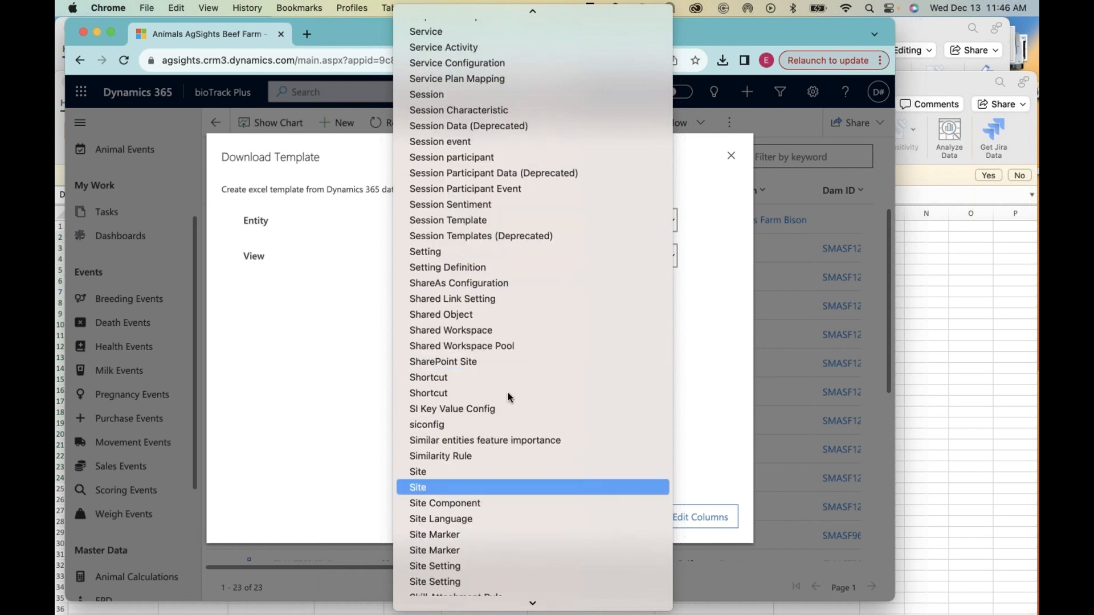
pyautogui.scroll(-5, 508, 392)
pyautogui.scroll(-2, 501, 237)
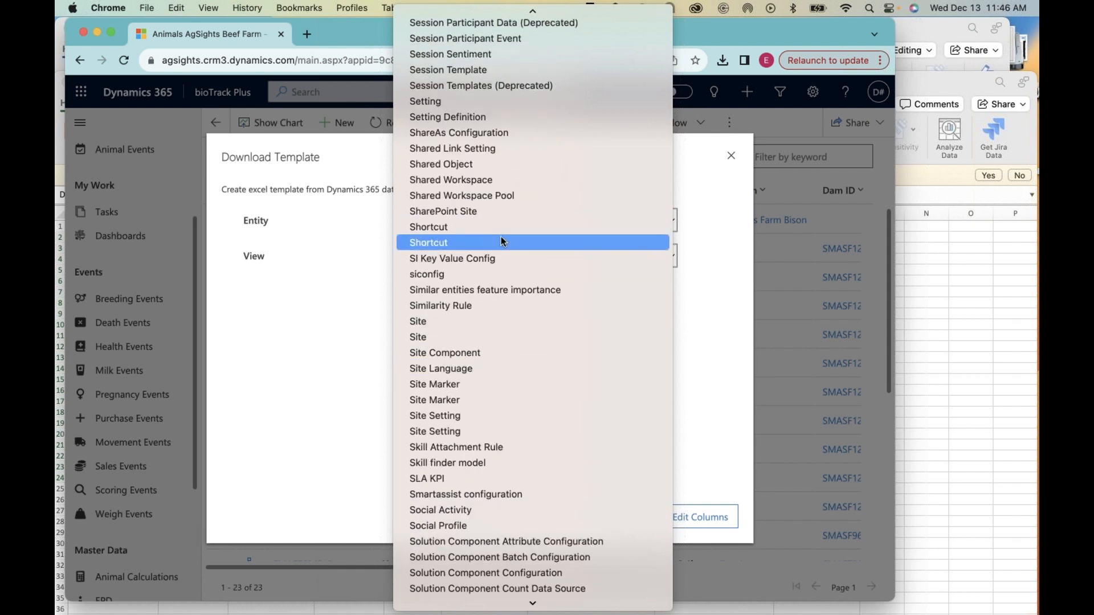
pyautogui.scroll(20, 501, 239)
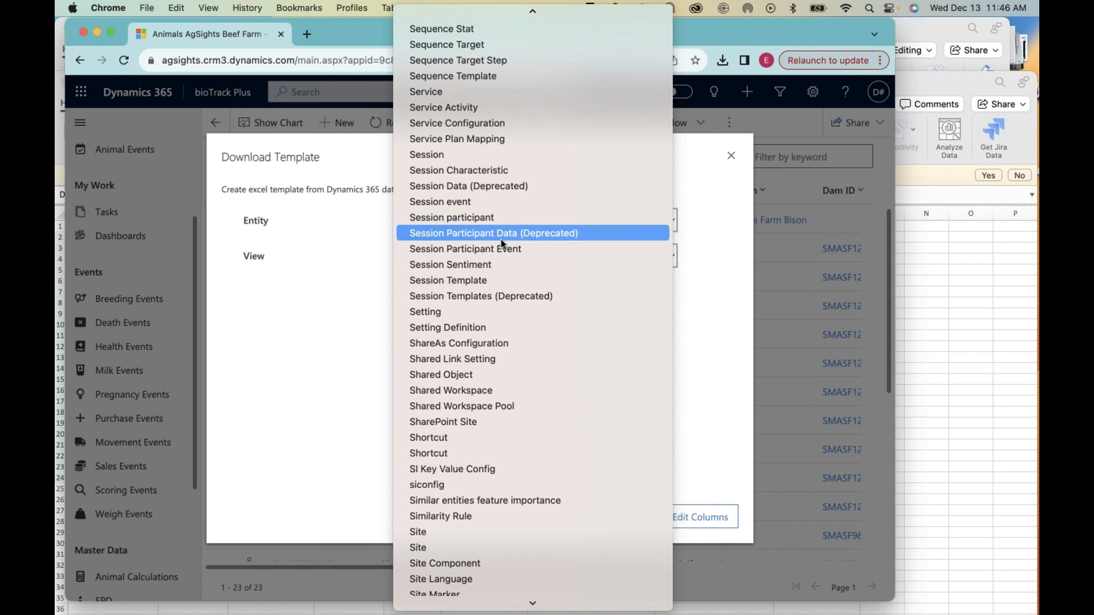
pyautogui.scroll(18, 501, 239)
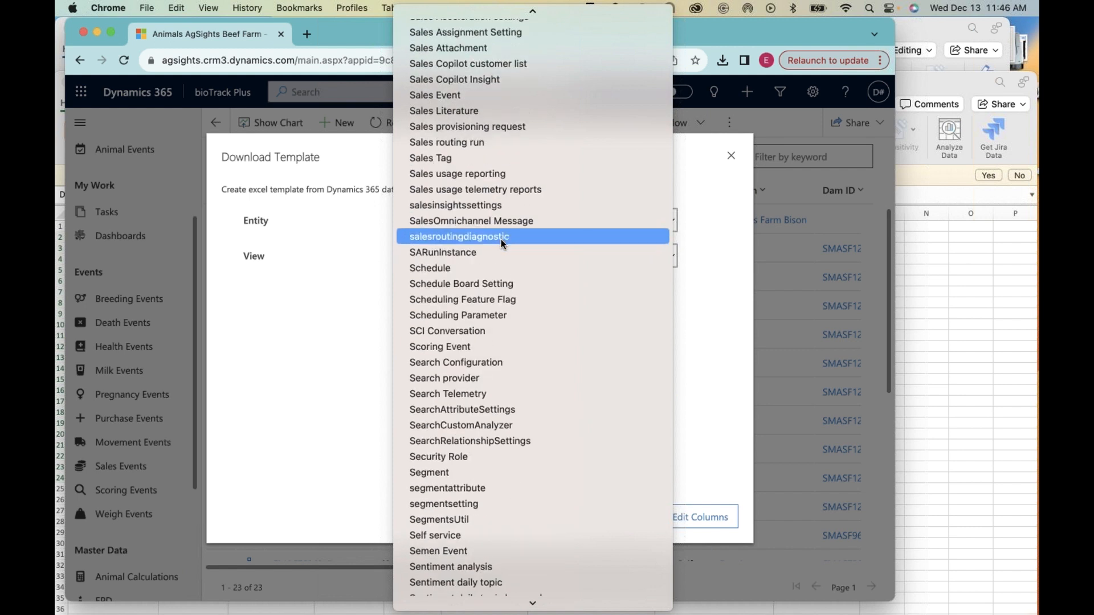
pyautogui.click(425, 155)
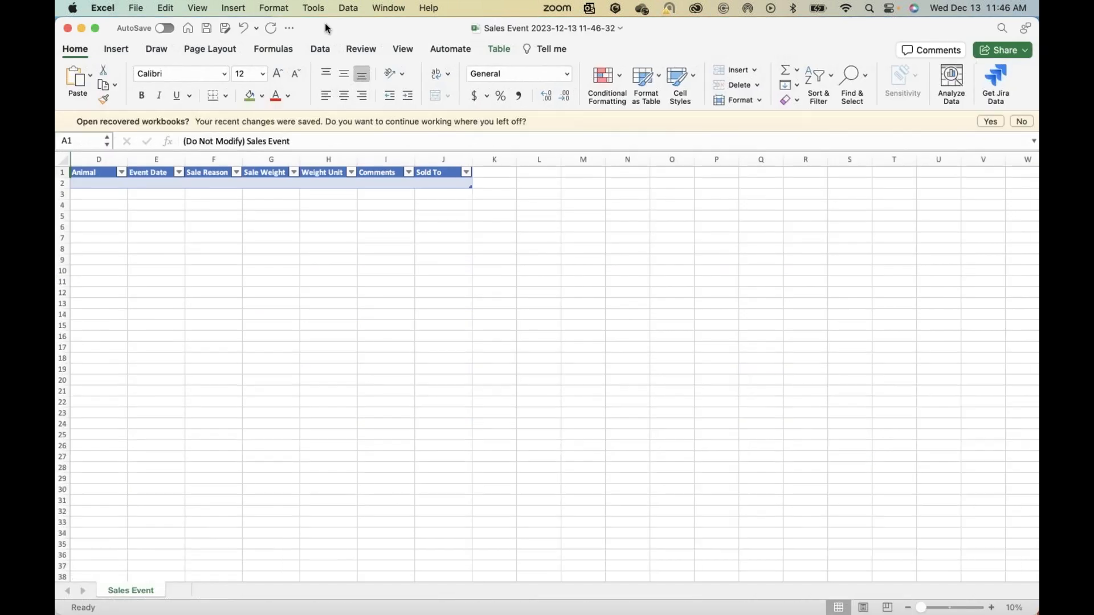
# Step: Move the Sales Event workbook aside and copy all Animal IDs from the exported list into its Animal column, starting at D2
pyautogui.moveTo(325, 24); pyautogui.dragTo(493, 21)
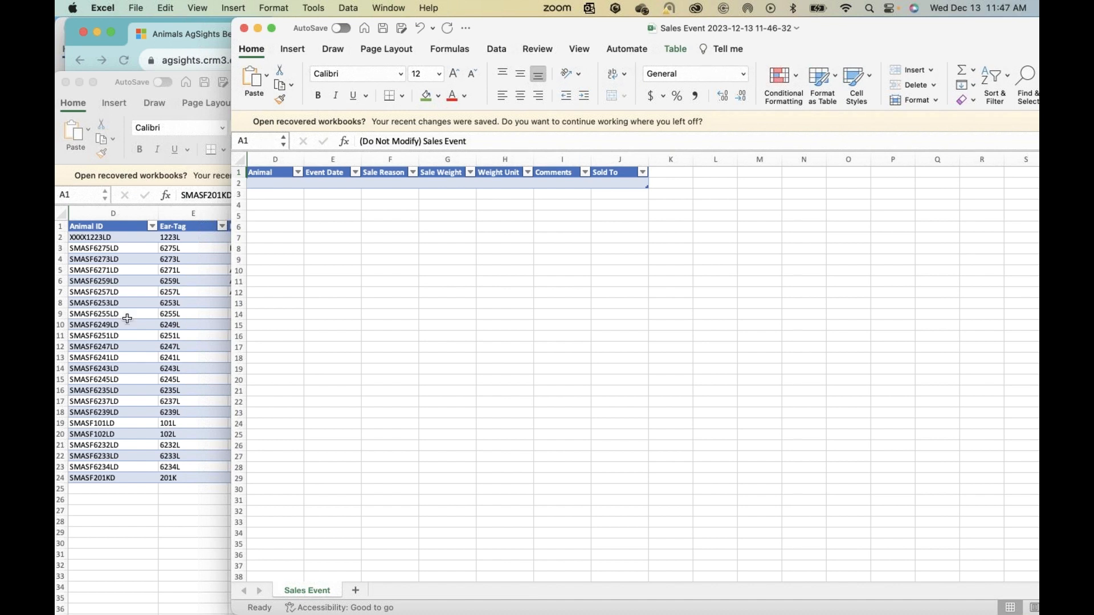
pyautogui.click(92, 236)
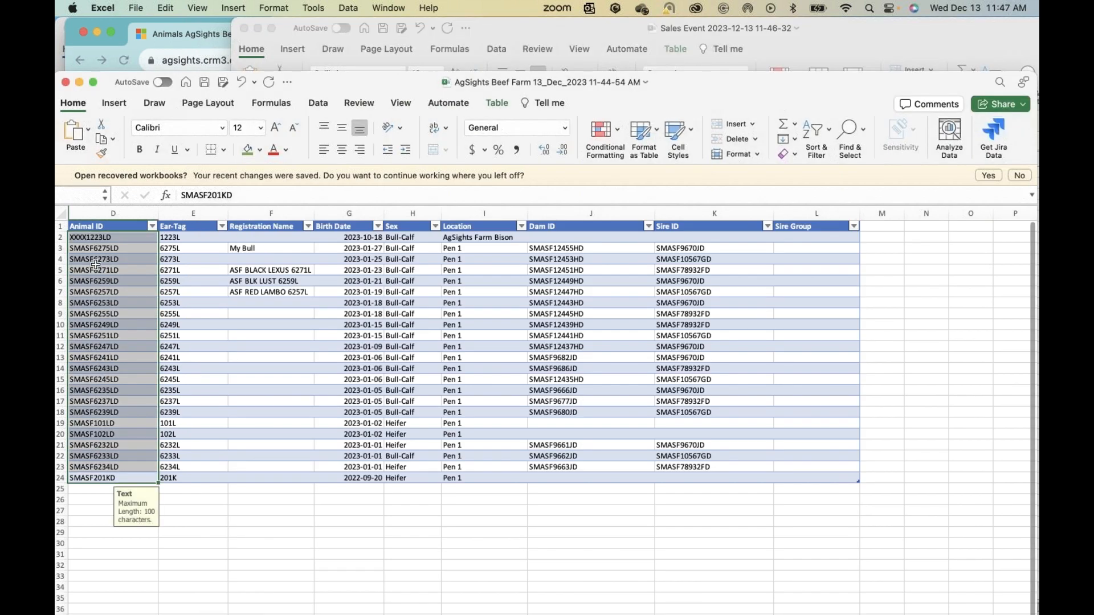
pyautogui.moveTo(92, 237); pyautogui.dragTo(118, 478)
pyautogui.press('super+c')
pyautogui.click(270, 185)
pyautogui.press('super+v')
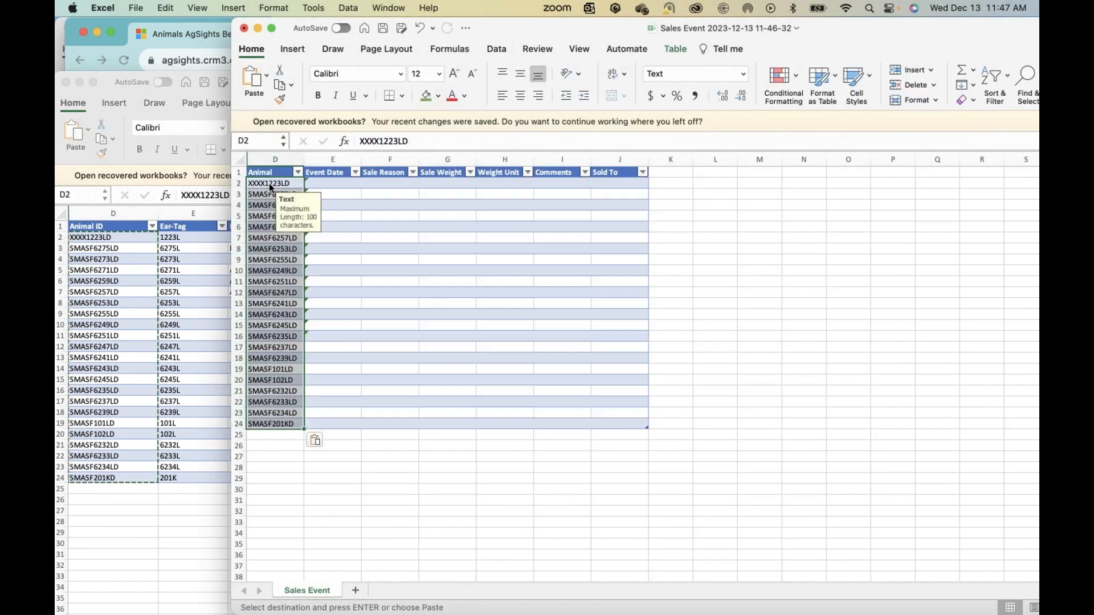
pyautogui.click(389, 380)
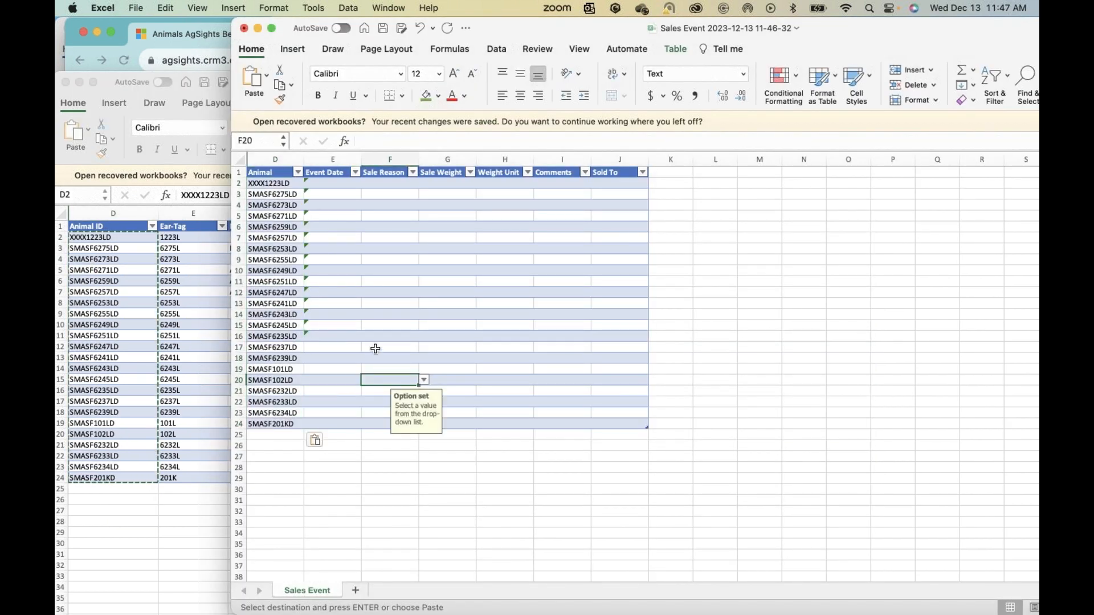
pyautogui.click(375, 348)
pyautogui.click(466, 251)
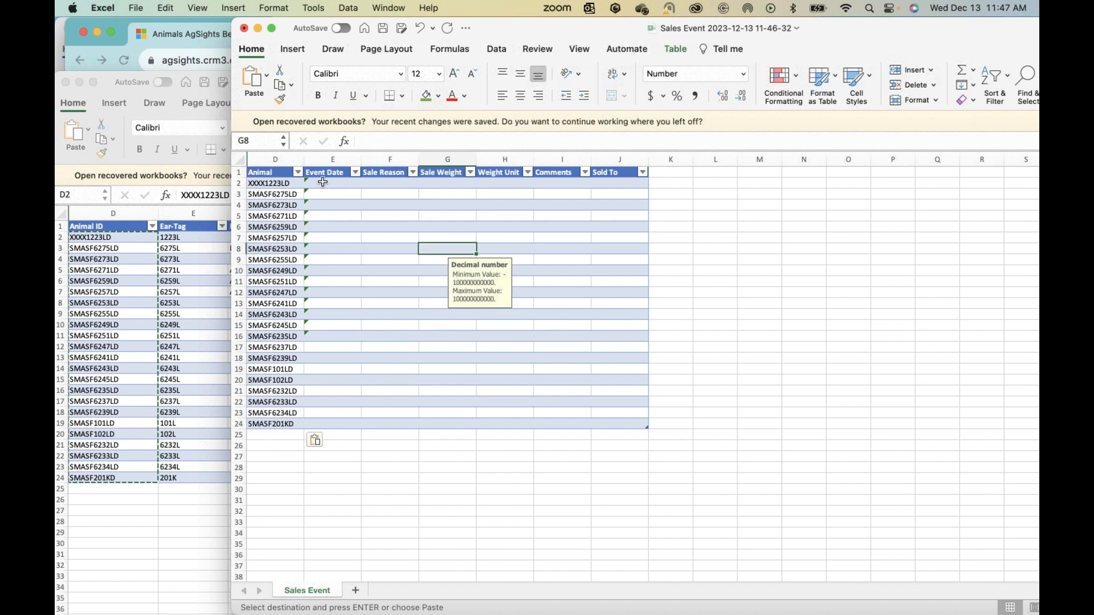
pyautogui.click(322, 182)
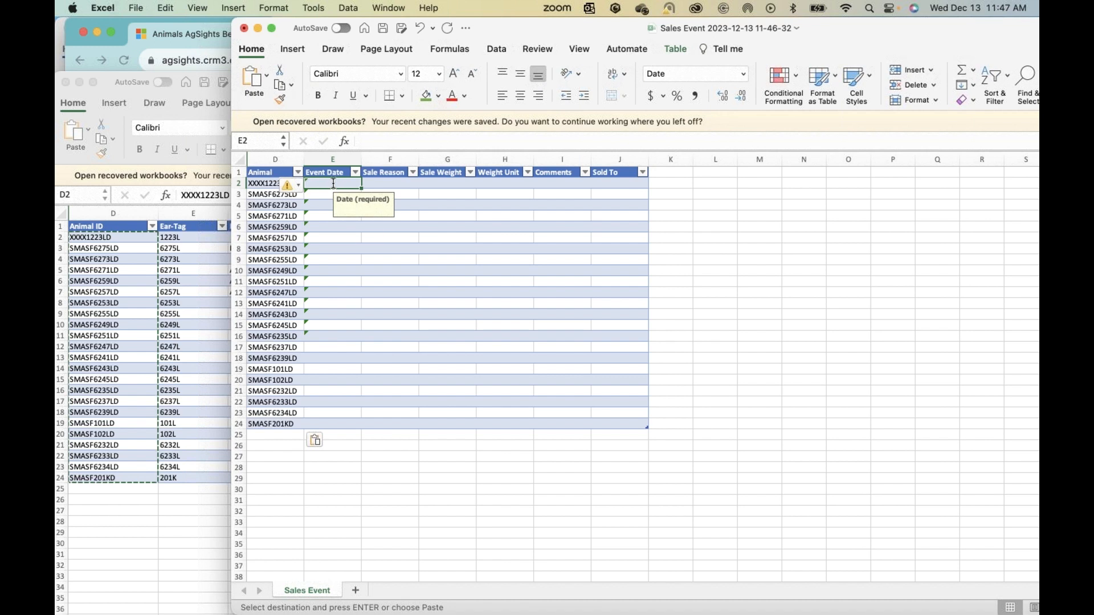
pyautogui.doubleClick(333, 183)
pyautogui.click(314, 234)
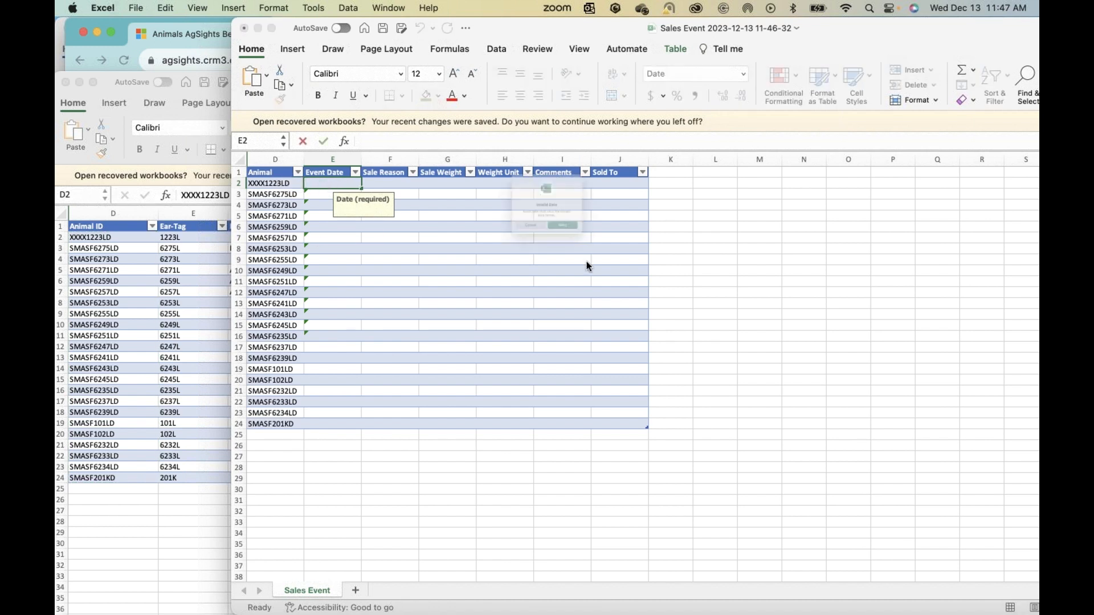
pyautogui.press('Escape')
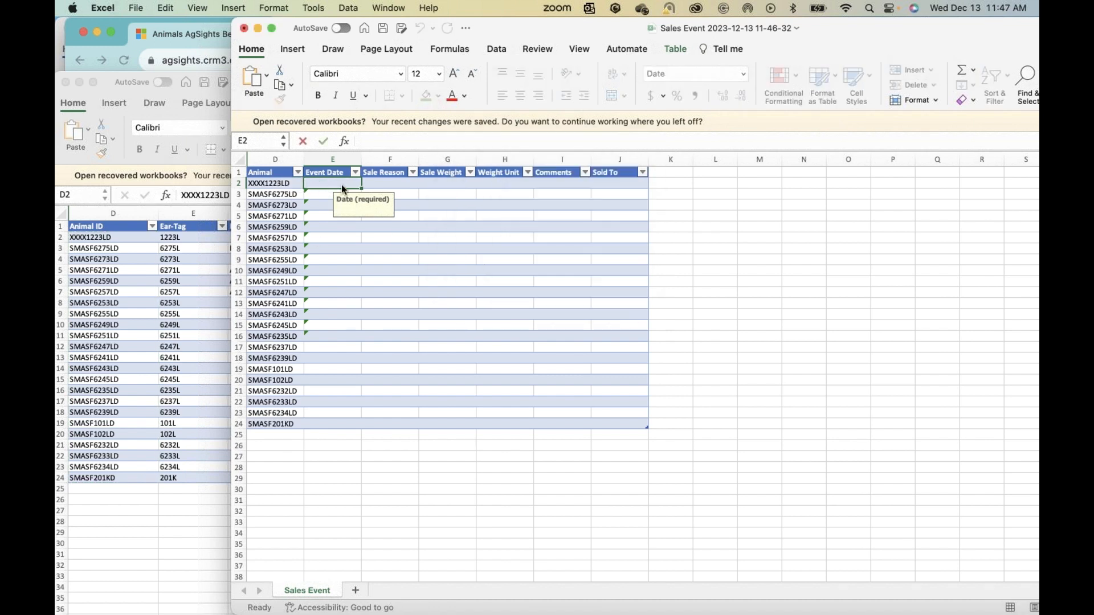
# Step: Enter 2023-12-01 as the first animal's Event Date and copy that same date down to every animal through row 24
pyautogui.doubleClick(329, 183)
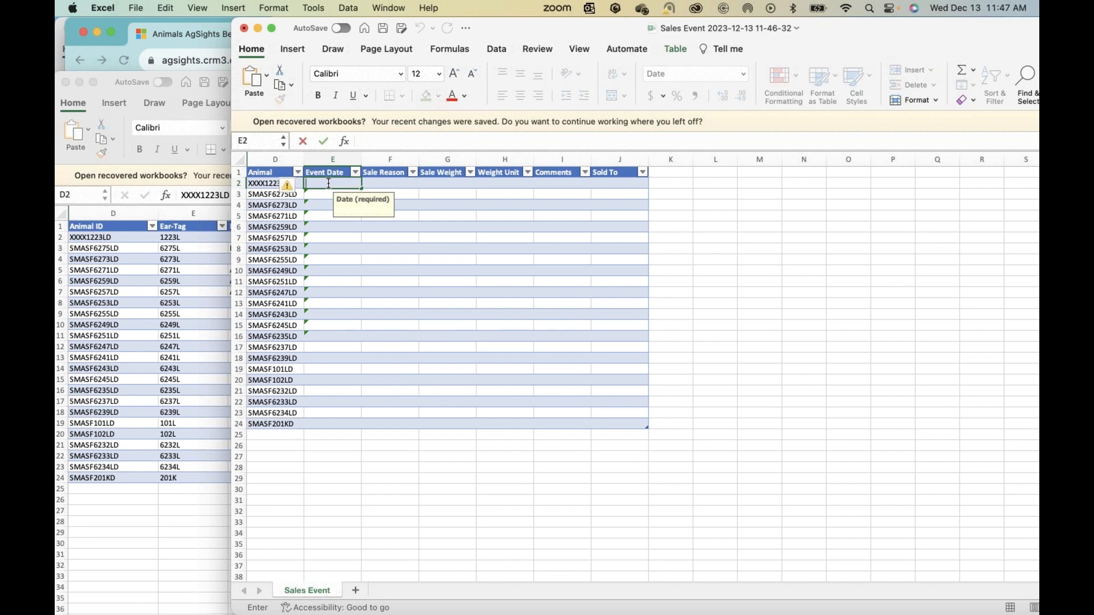
pyautogui.write('2023-12-01')
pyautogui.press('Return')
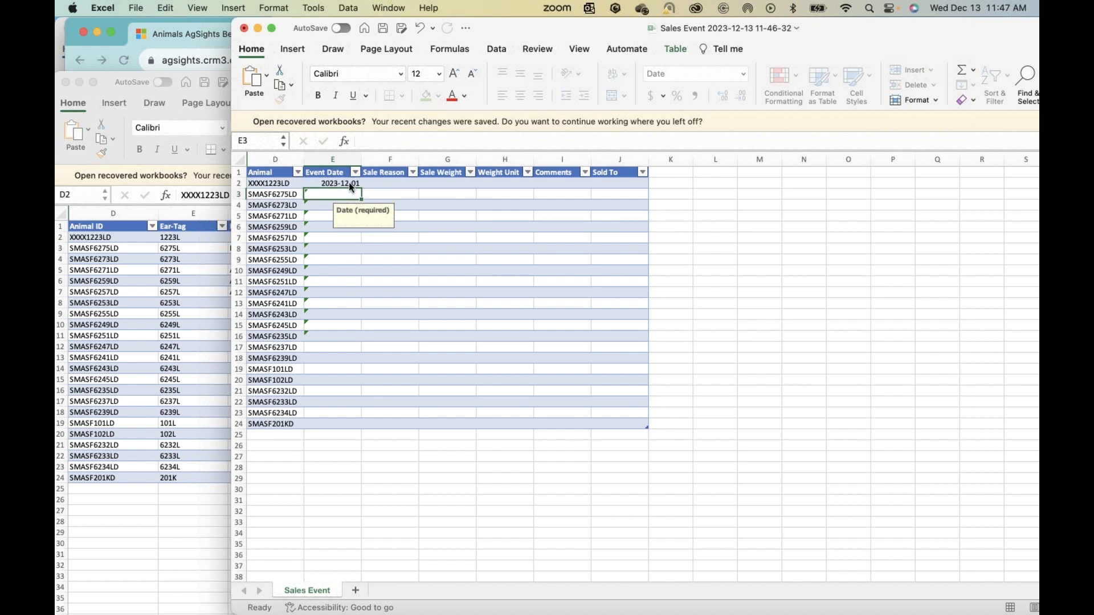
pyautogui.click(347, 183)
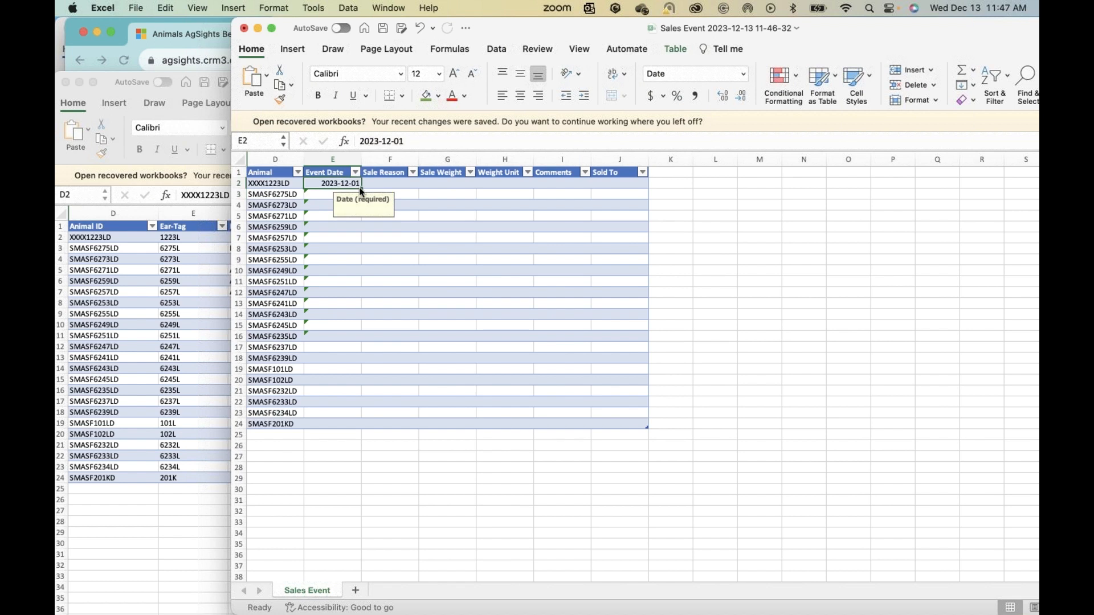
pyautogui.moveTo(359, 325); pyautogui.dragTo(340, 426)
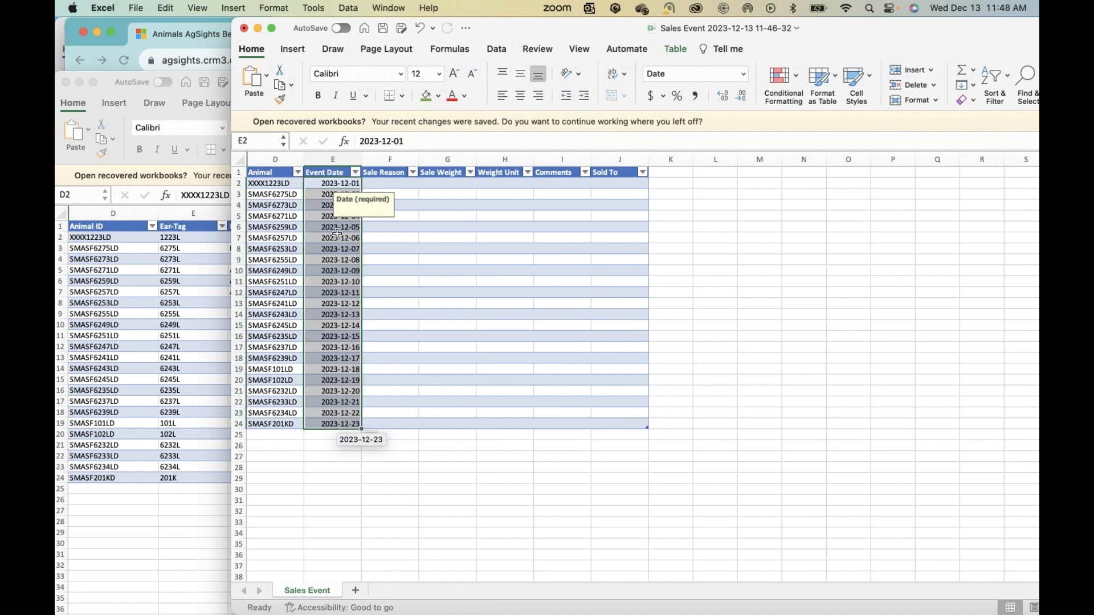
pyautogui.click(375, 438)
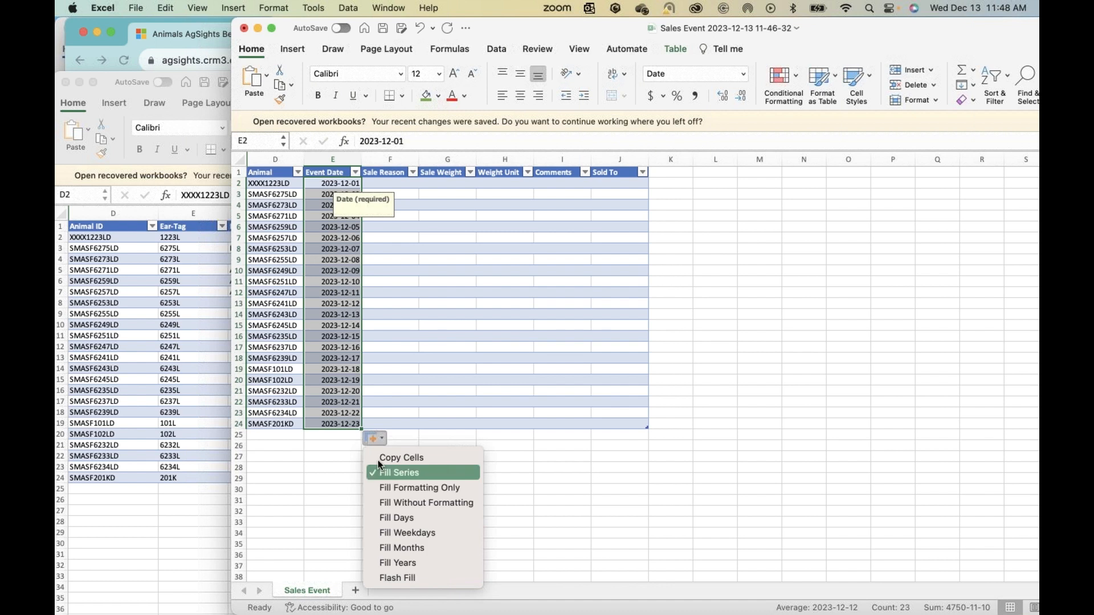
pyautogui.click(378, 464)
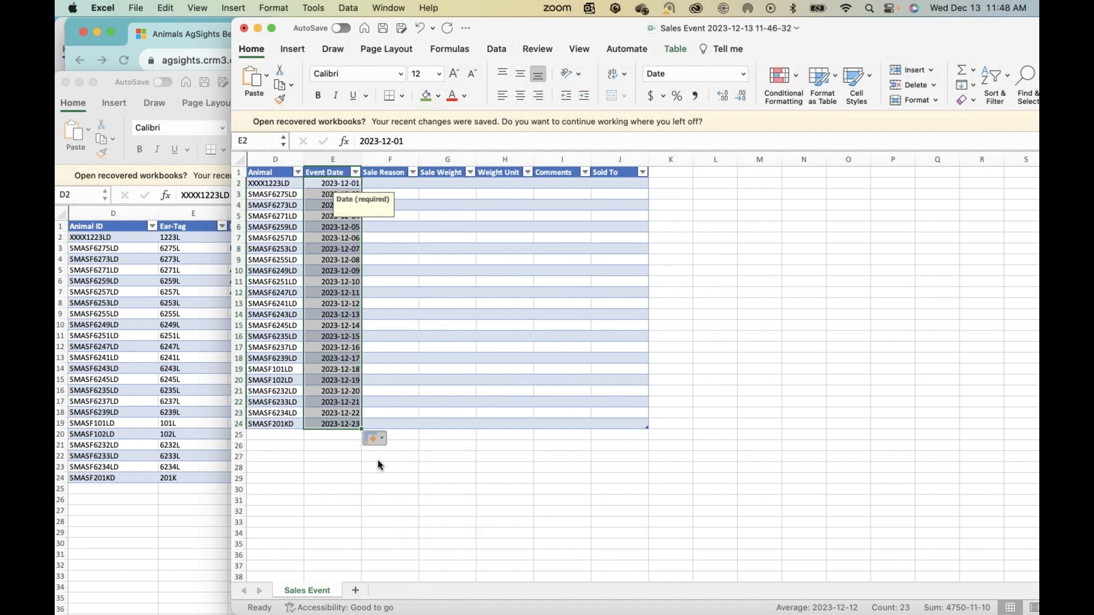
# Step: Set the first animal's Sale Reason to Poor Performance, copy it down through row 24, and widen the Sale Reason column
pyautogui.click(398, 336)
pyautogui.click(388, 184)
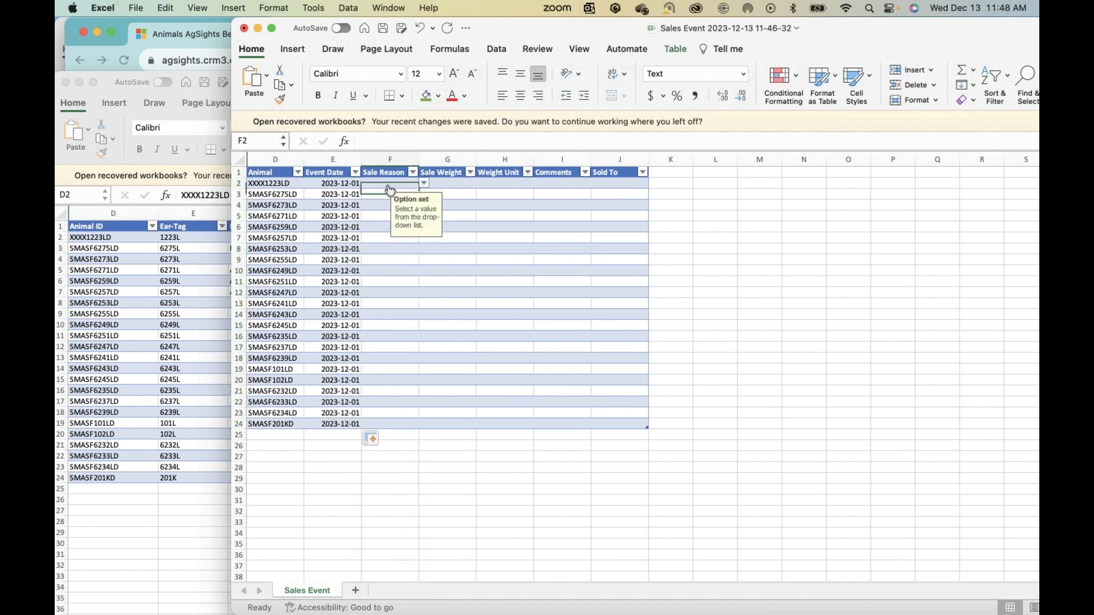
pyautogui.click(422, 183)
pyautogui.scroll(-3, 389, 320)
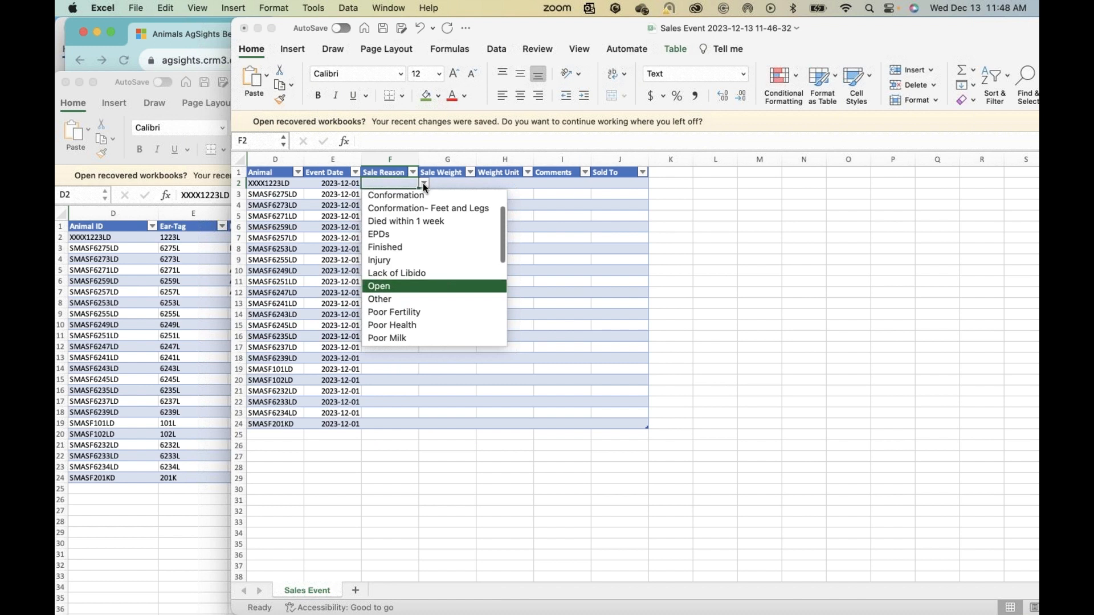
pyautogui.scroll(3, 390, 319)
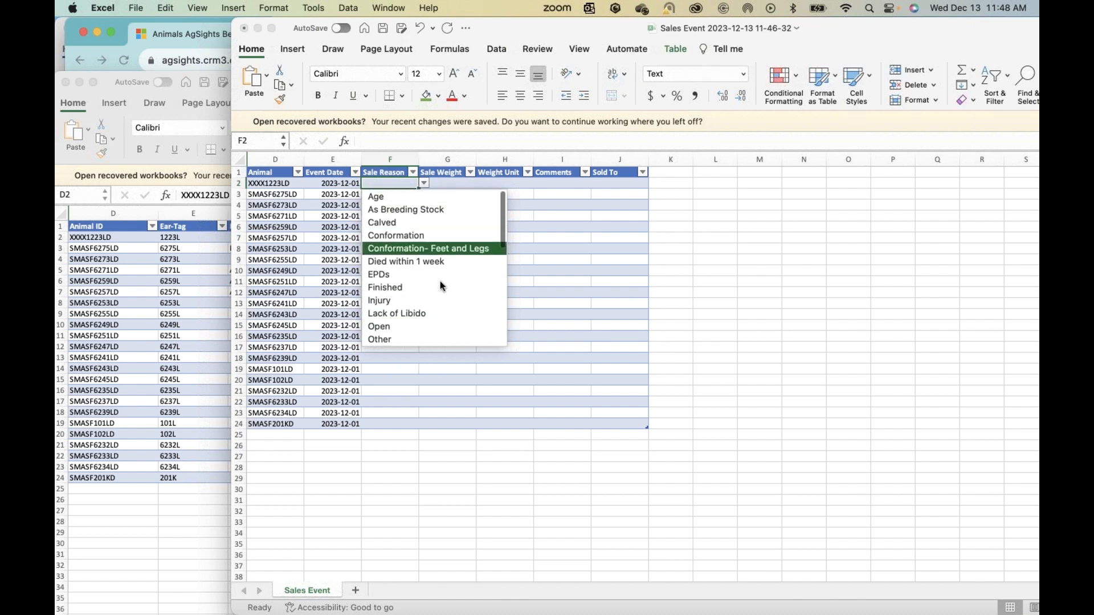
pyautogui.scroll(-1, 442, 285)
pyautogui.scroll(-1, 439, 281)
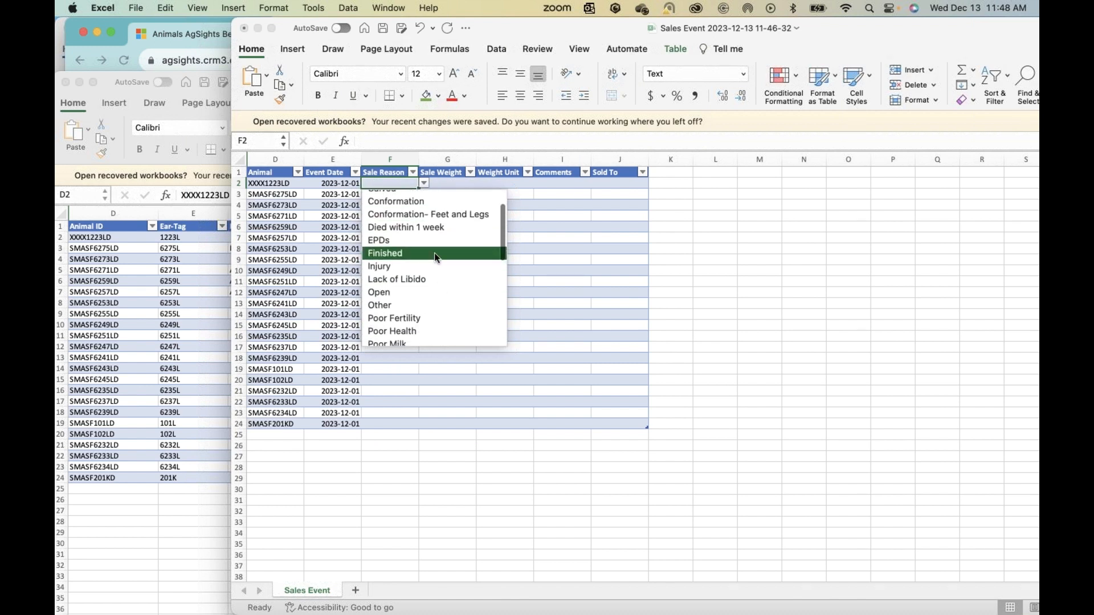
pyautogui.scroll(-5, 457, 271)
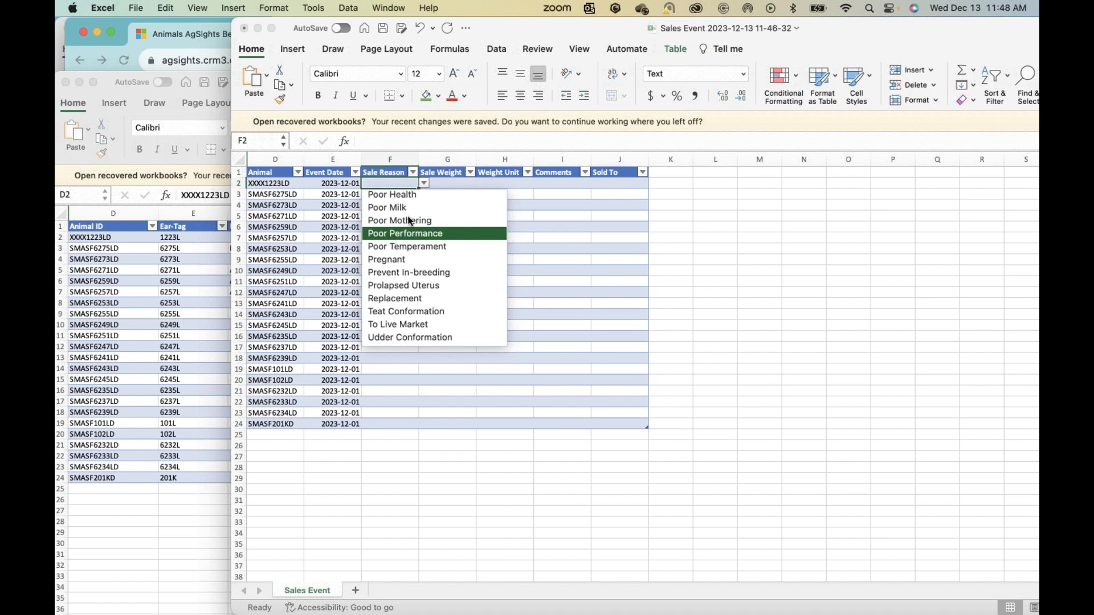
pyautogui.click(408, 233)
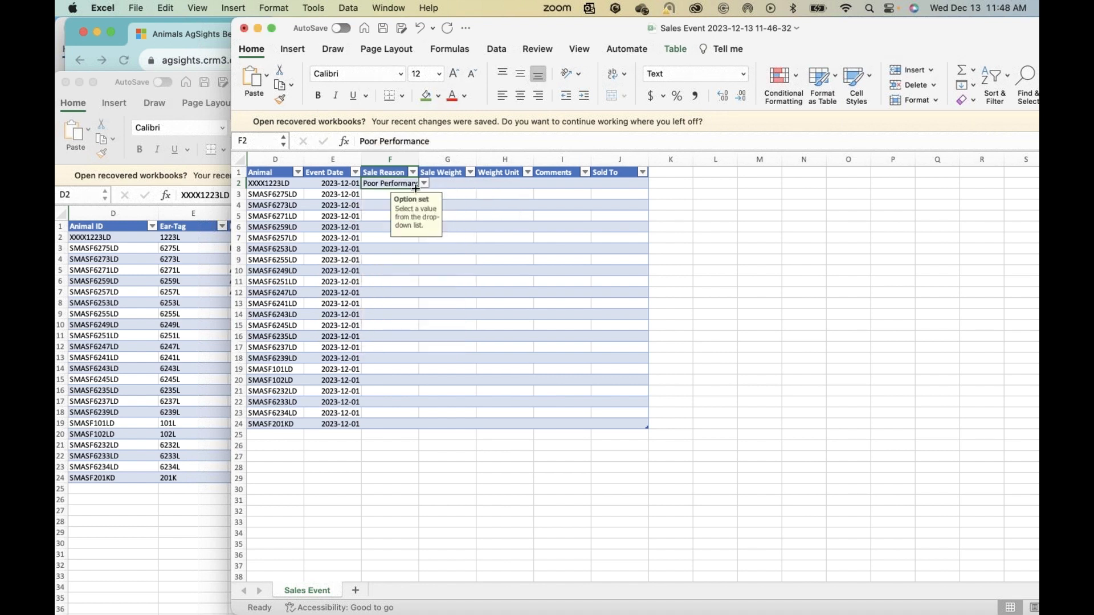
pyautogui.doubleClick(416, 188)
pyautogui.click(504, 369)
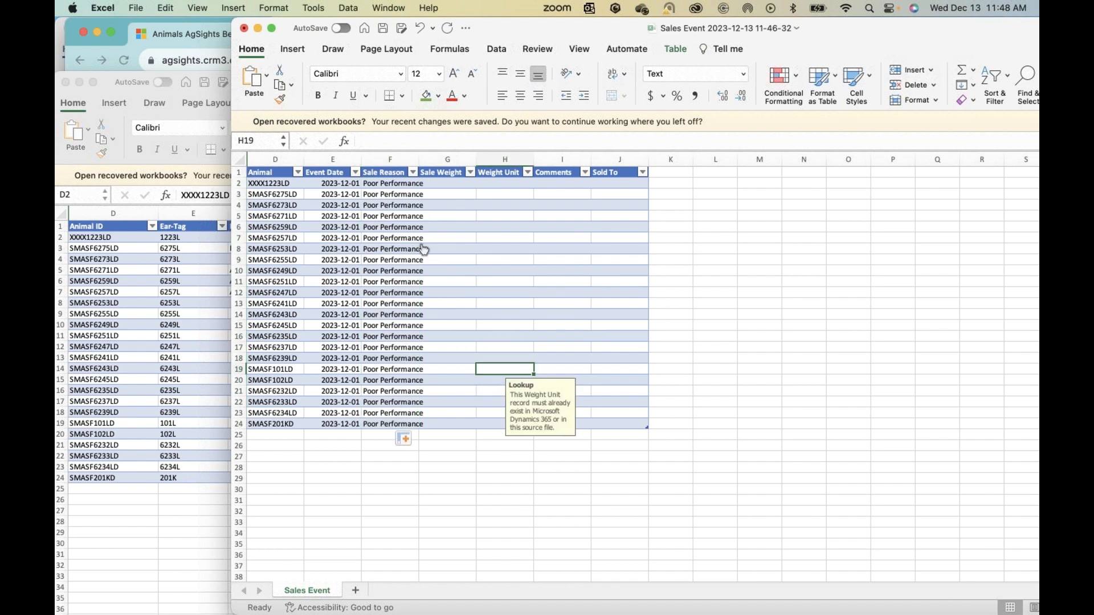
pyautogui.moveTo(419, 160); pyautogui.dragTo(450, 160)
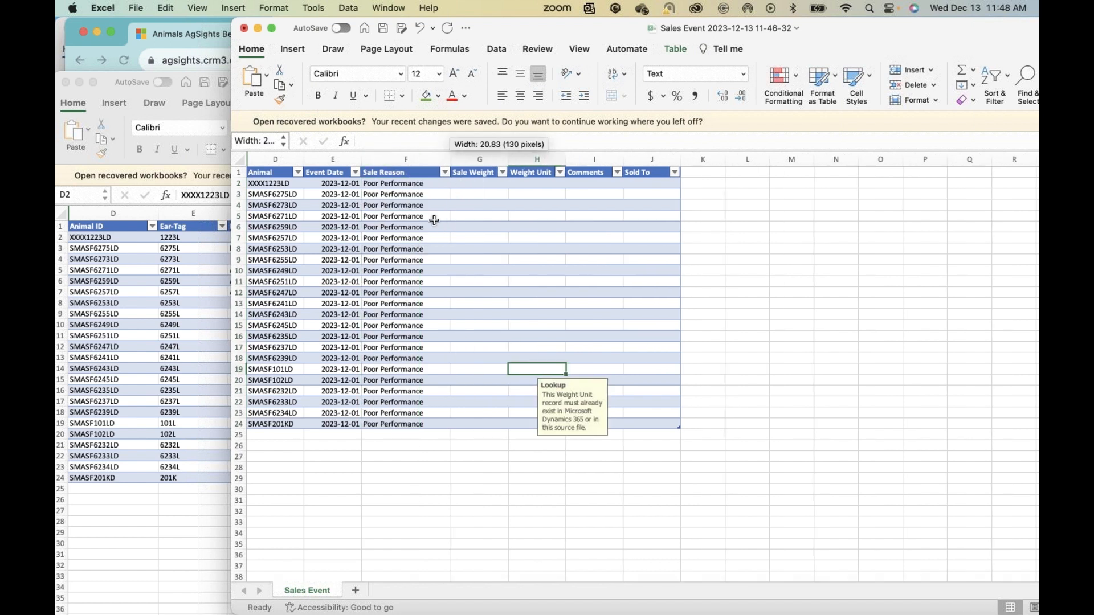
# Step: Enter Inventory Clean-Up as the first animal's comment in I2, correcting the spelling of Inventory
pyautogui.click(585, 184)
pyautogui.click(655, 182)
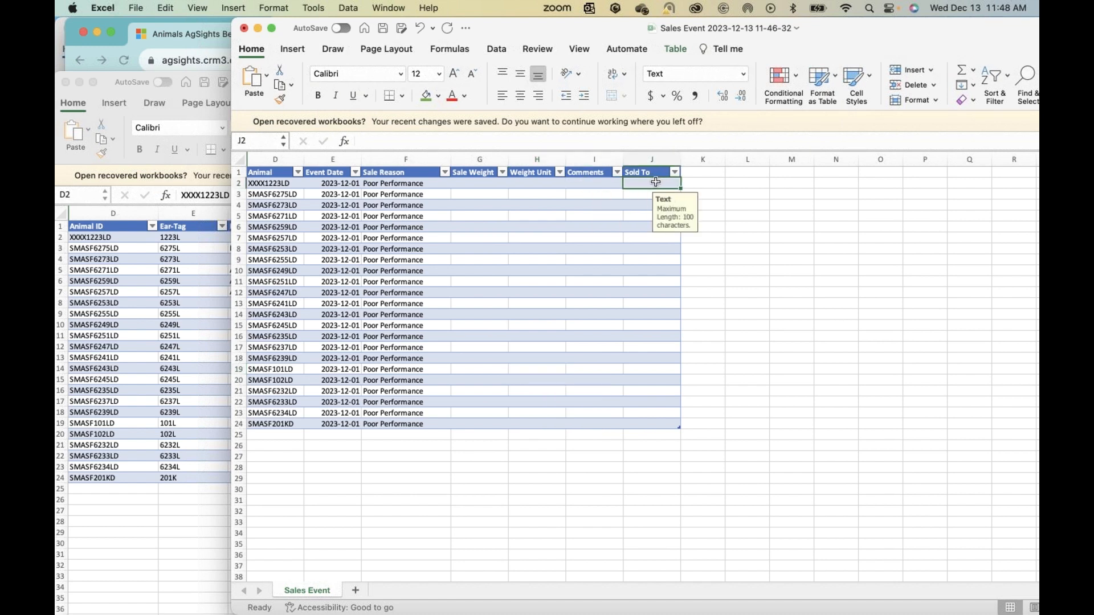
pyautogui.click(586, 181)
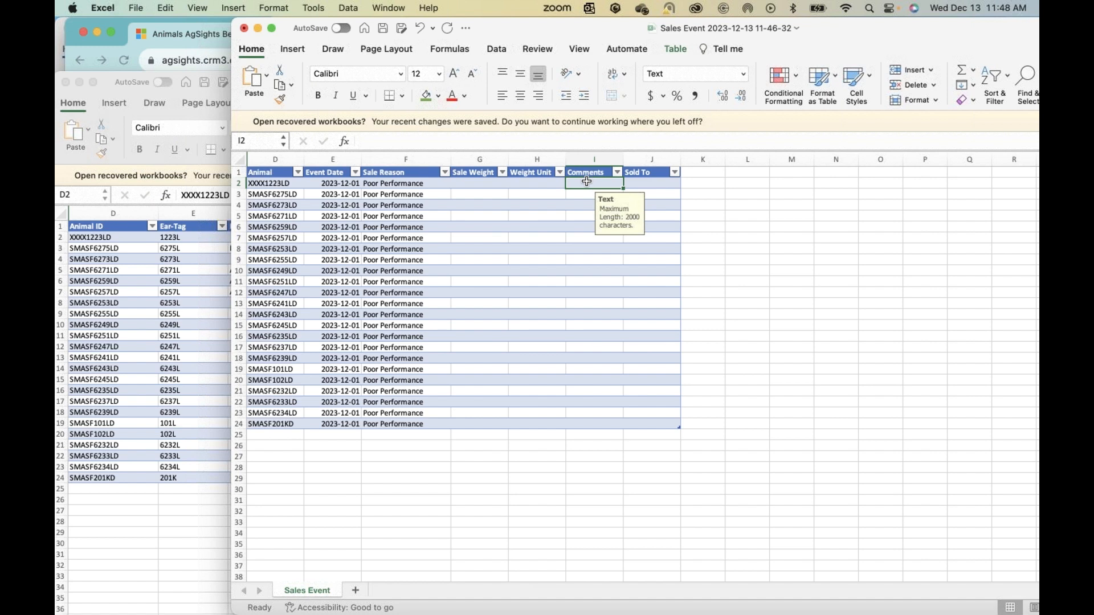
pyautogui.write('Inve')
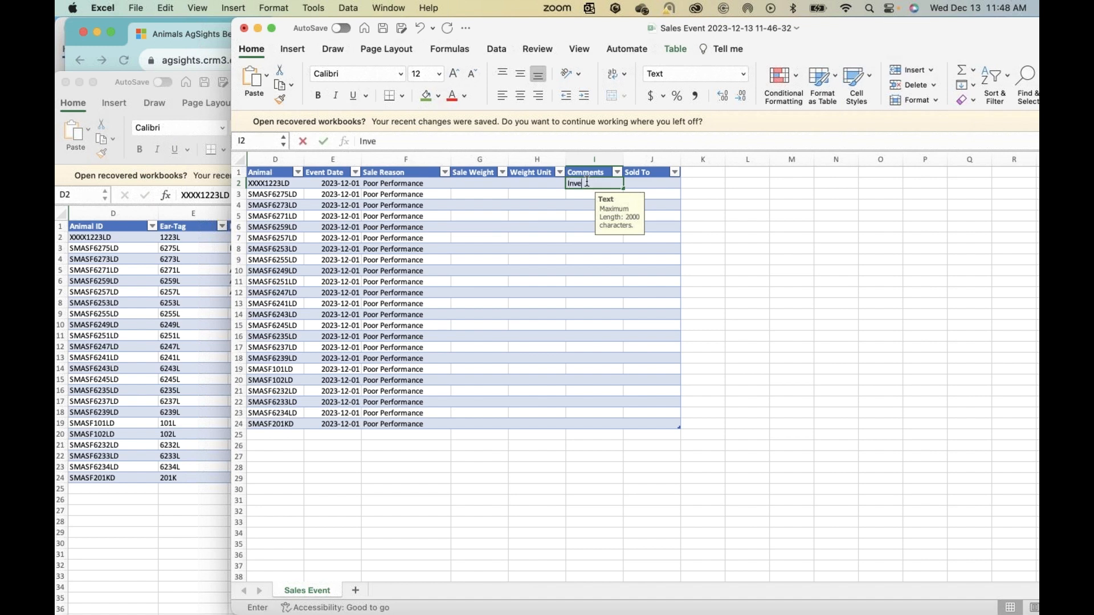
pyautogui.write('nttory')
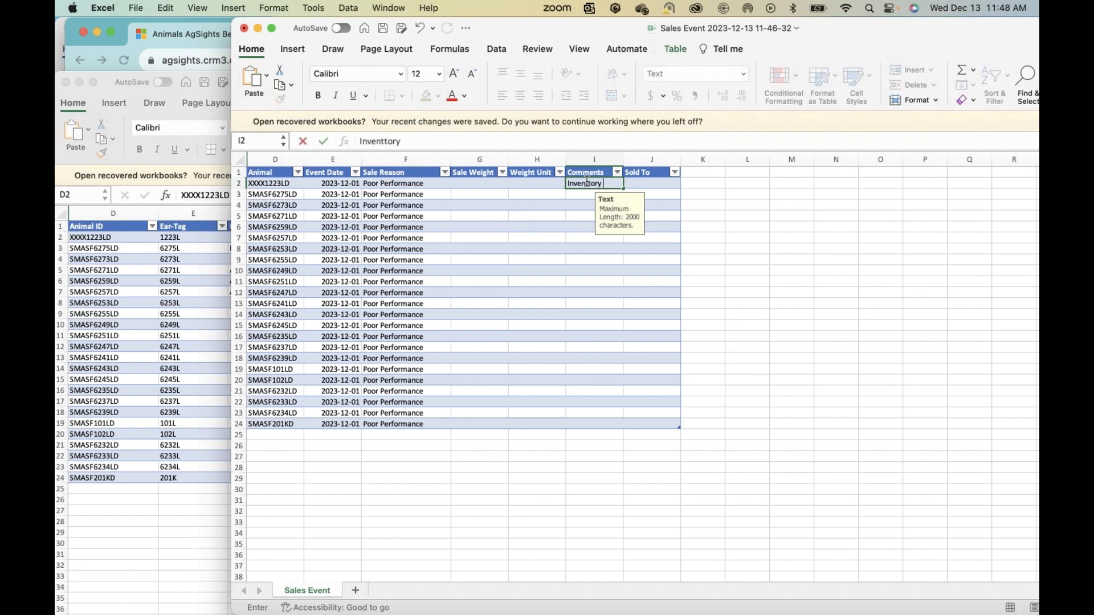
pyautogui.write(' Clean-Up')
pyautogui.press('Return')
pyautogui.doubleClick(586, 183)
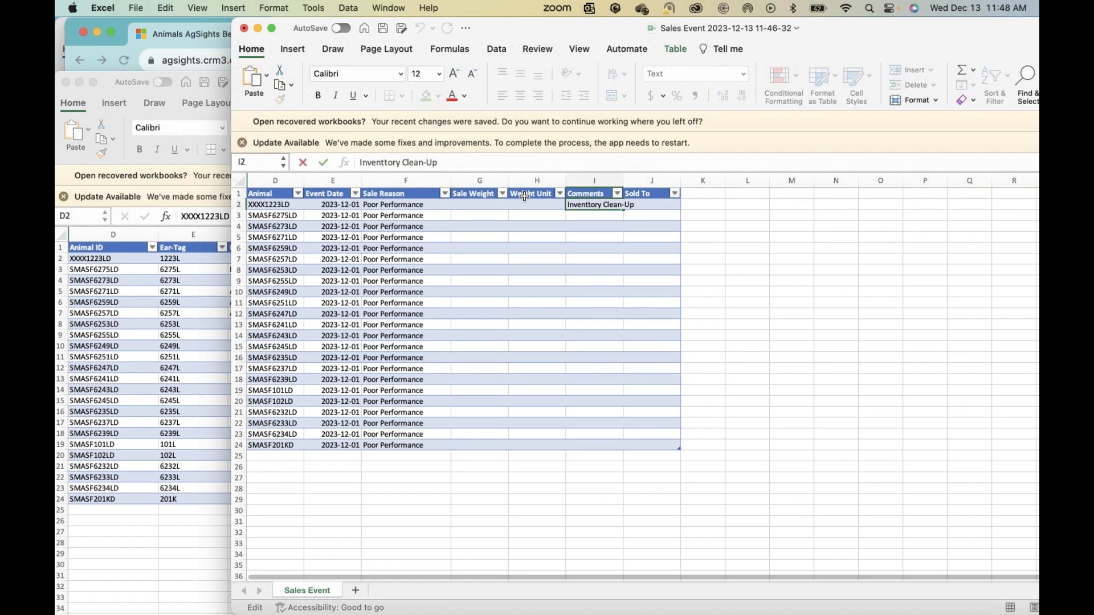
pyautogui.press('BackSpace')
pyautogui.press('Return')
# Step: Copy the Inventory Clean-Up comment from I2 down to every animal through row 24
pyautogui.click(591, 205)
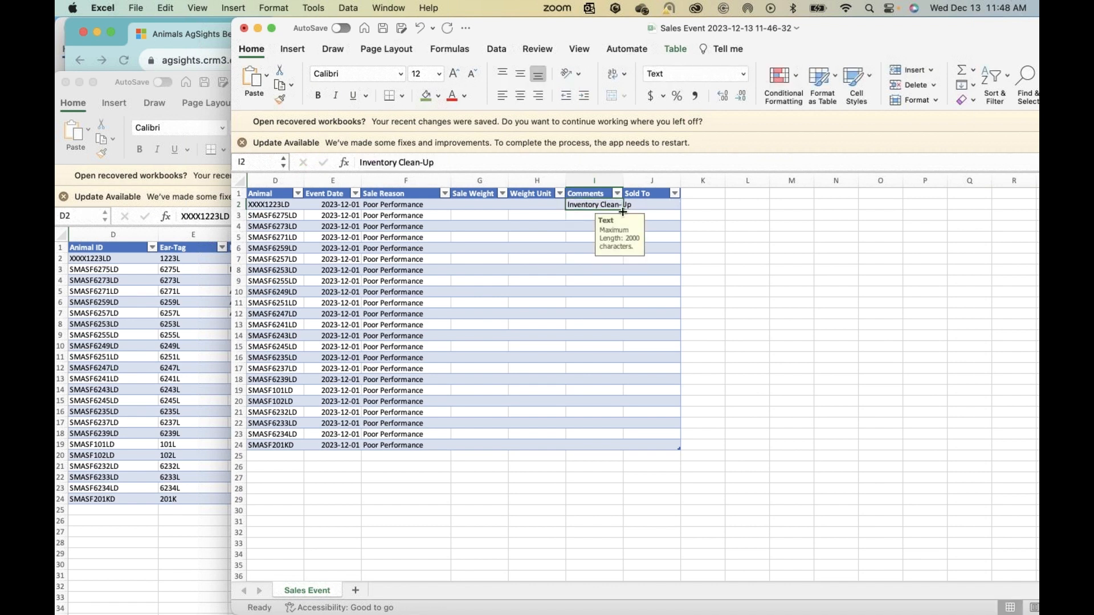
pyautogui.moveTo(623, 212); pyautogui.dragTo(615, 450)
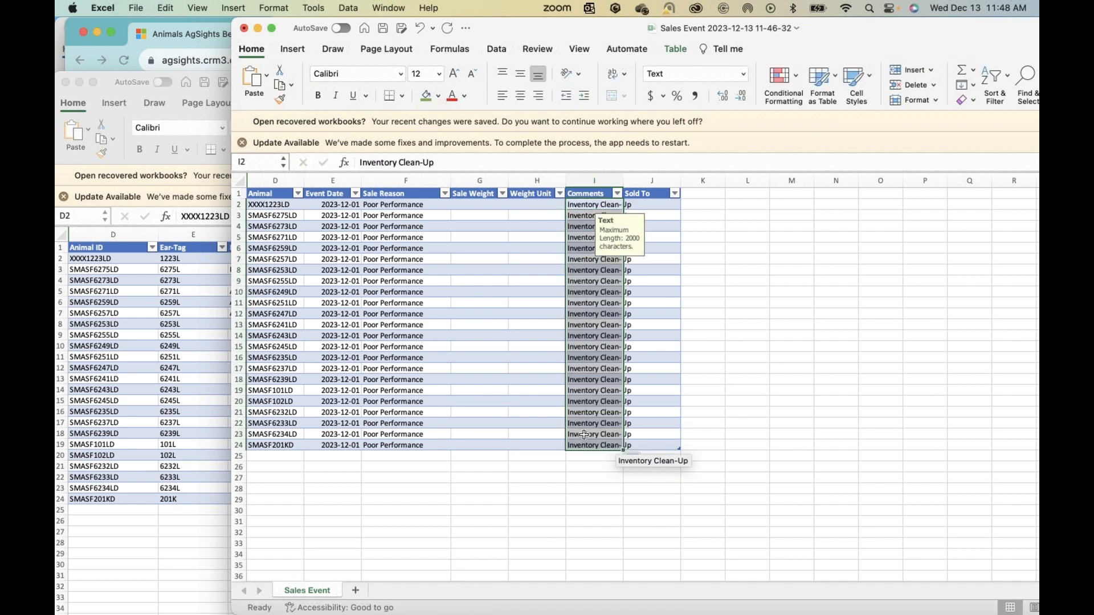
pyautogui.click(542, 402)
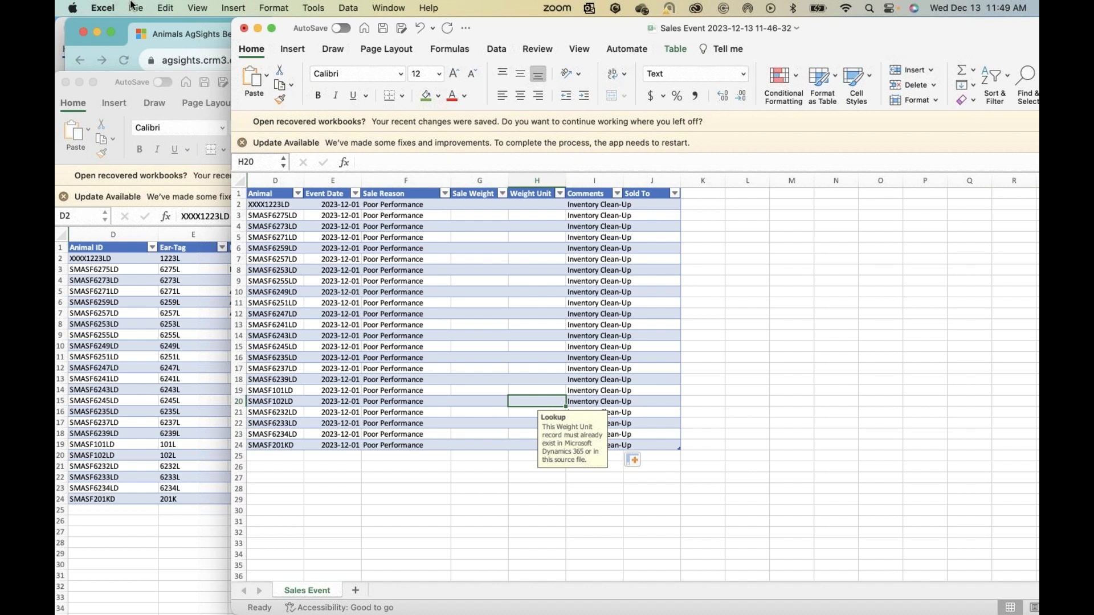
pyautogui.click(135, 8)
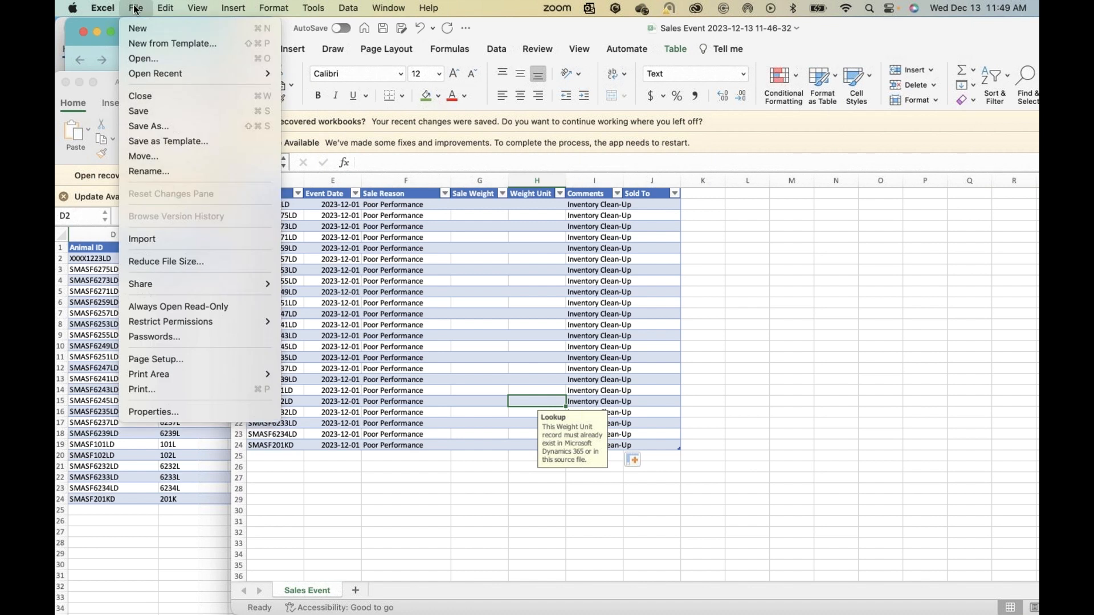
pyautogui.click(159, 121)
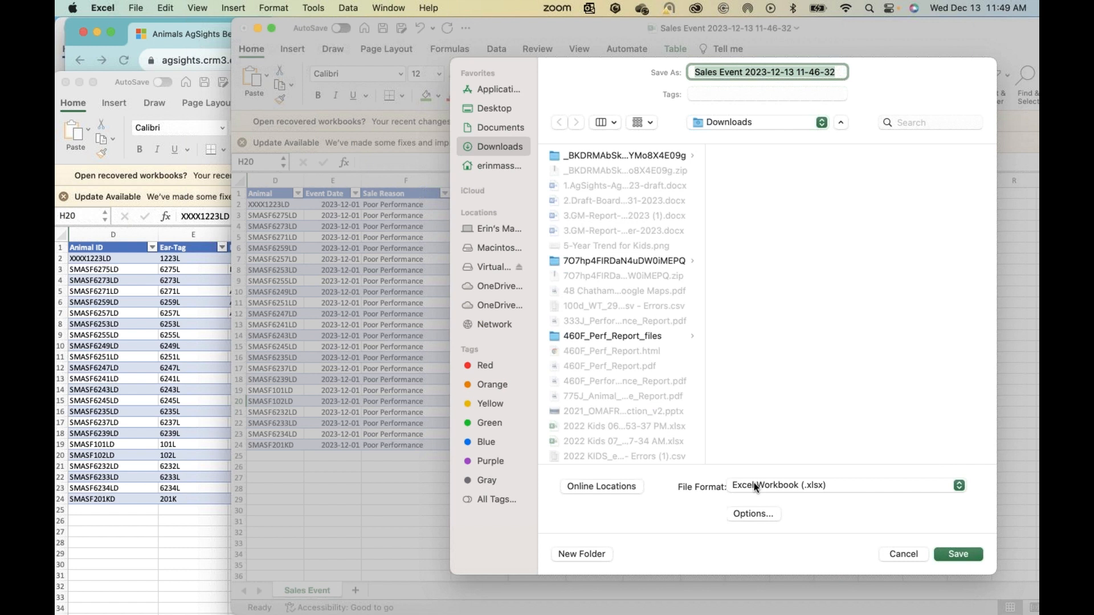
pyautogui.click(754, 483)
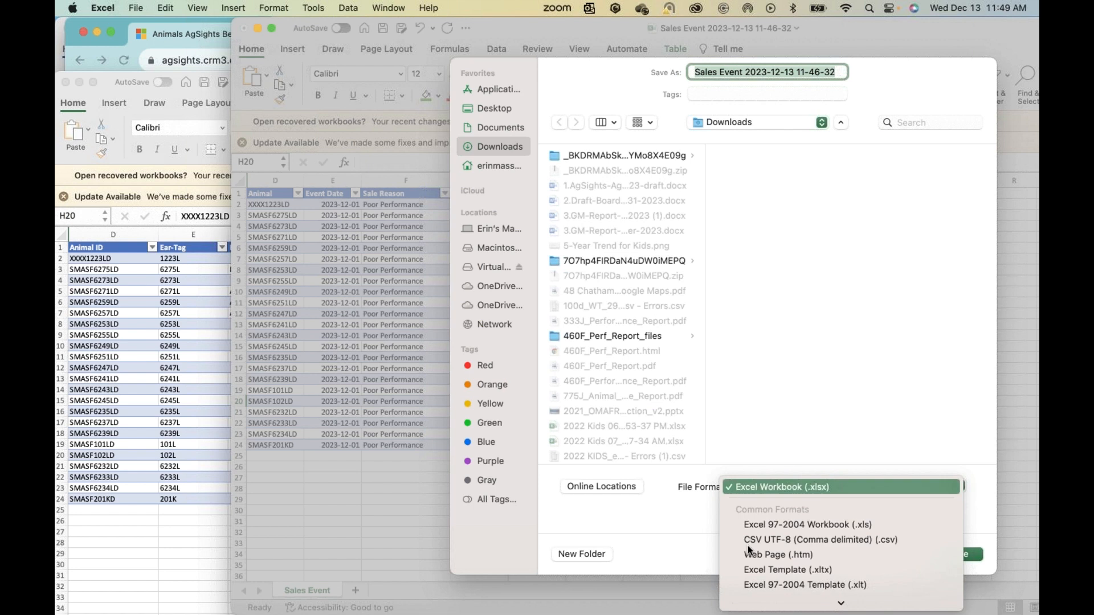
pyautogui.click(747, 539)
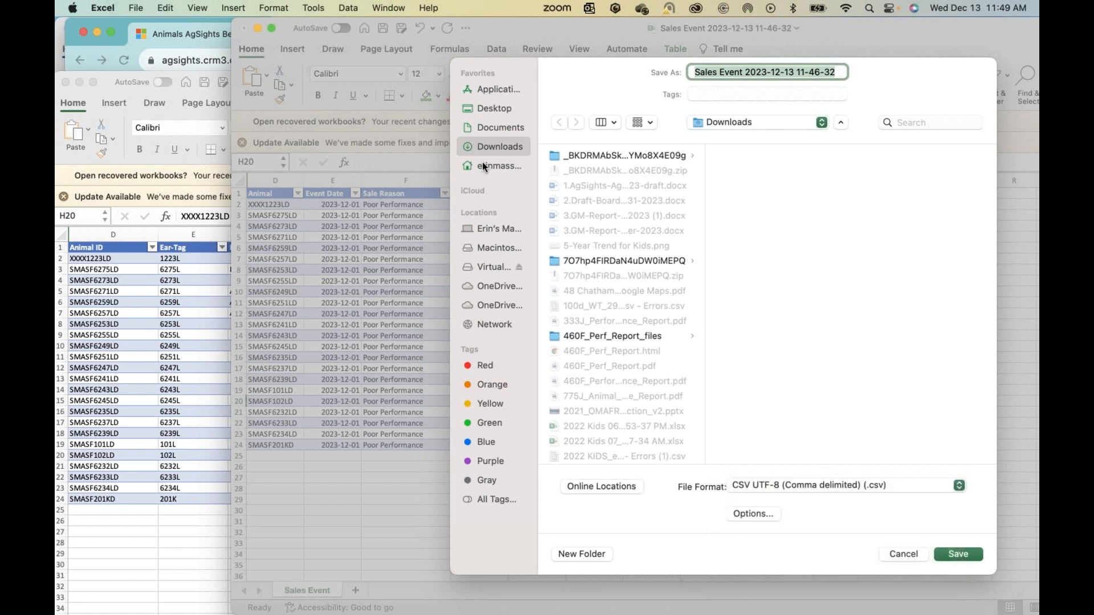
pyautogui.click(720, 71)
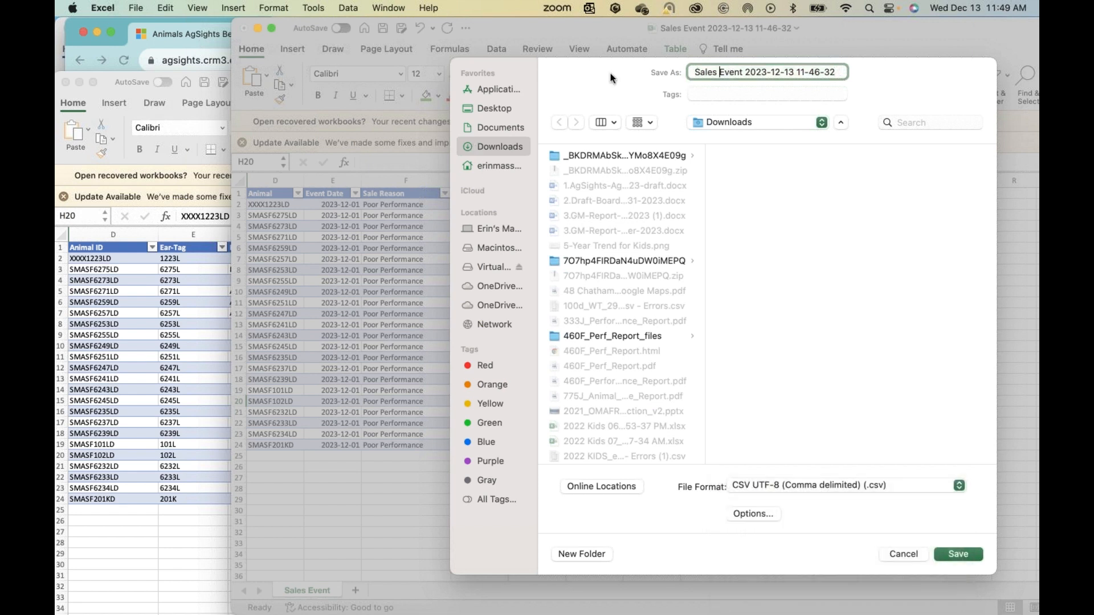
pyautogui.click(957, 555)
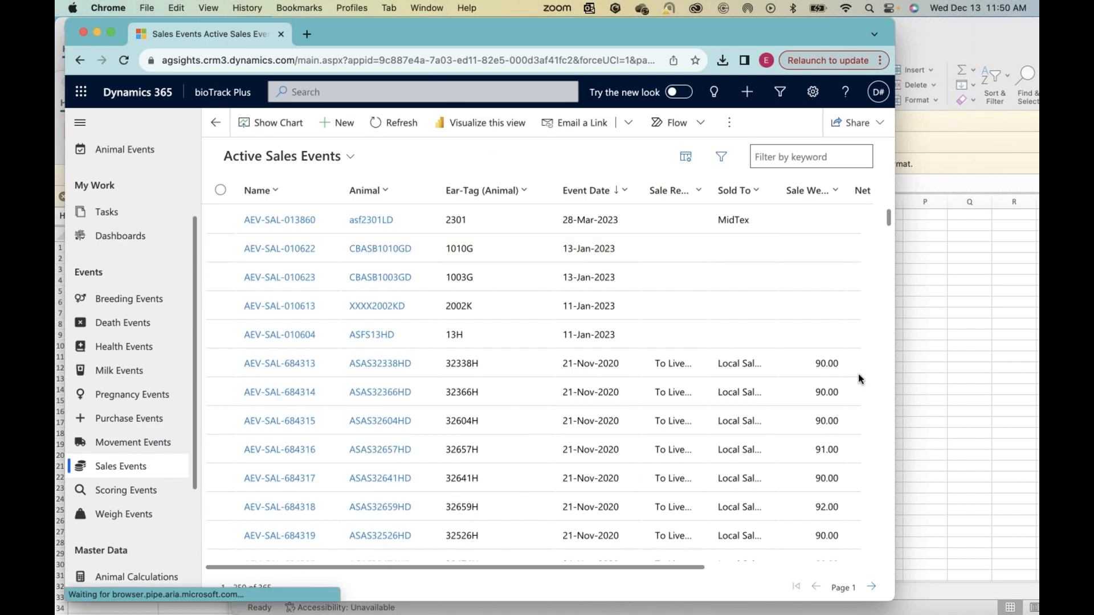
# Step: Resize the Chrome window showing Active Sales Events and start an import from CSV
pyautogui.moveTo(897, 448); pyautogui.dragTo(770, 450)
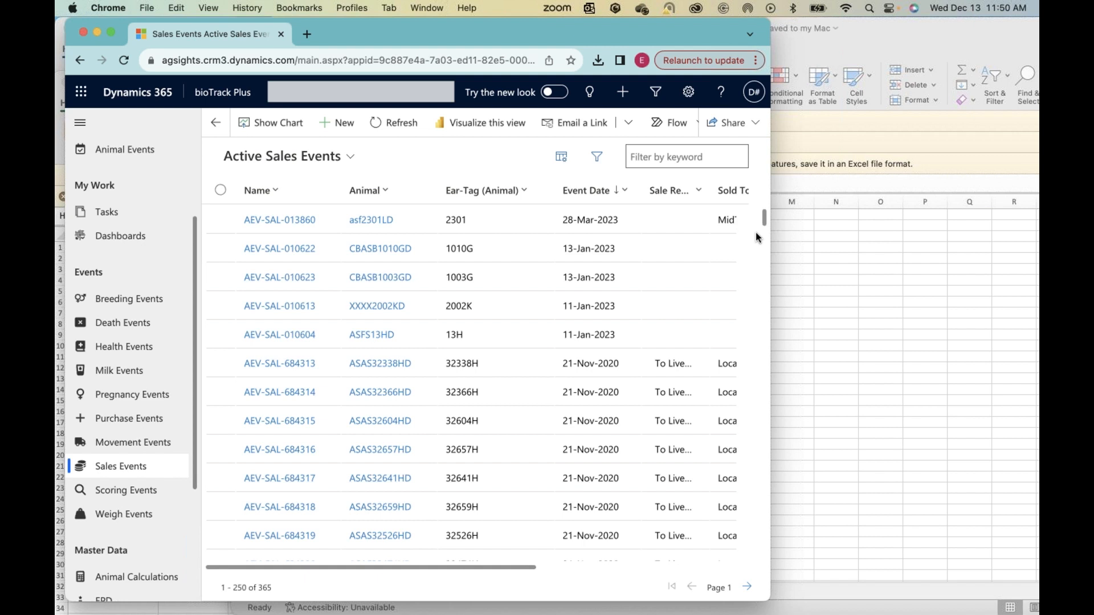
pyautogui.moveTo(768, 254); pyautogui.dragTo(866, 262)
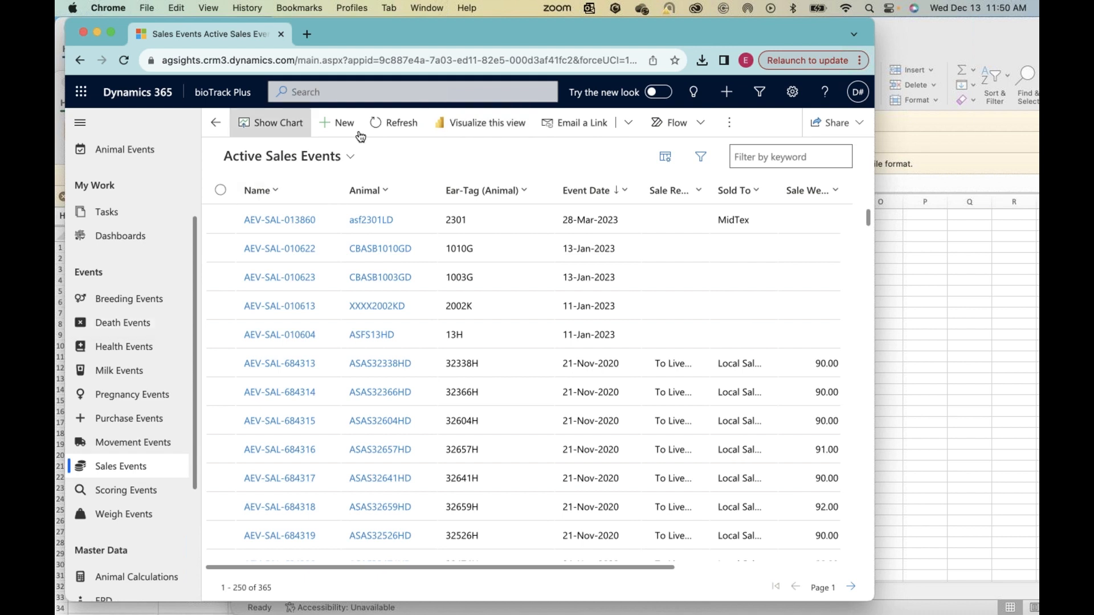
pyautogui.click(729, 124)
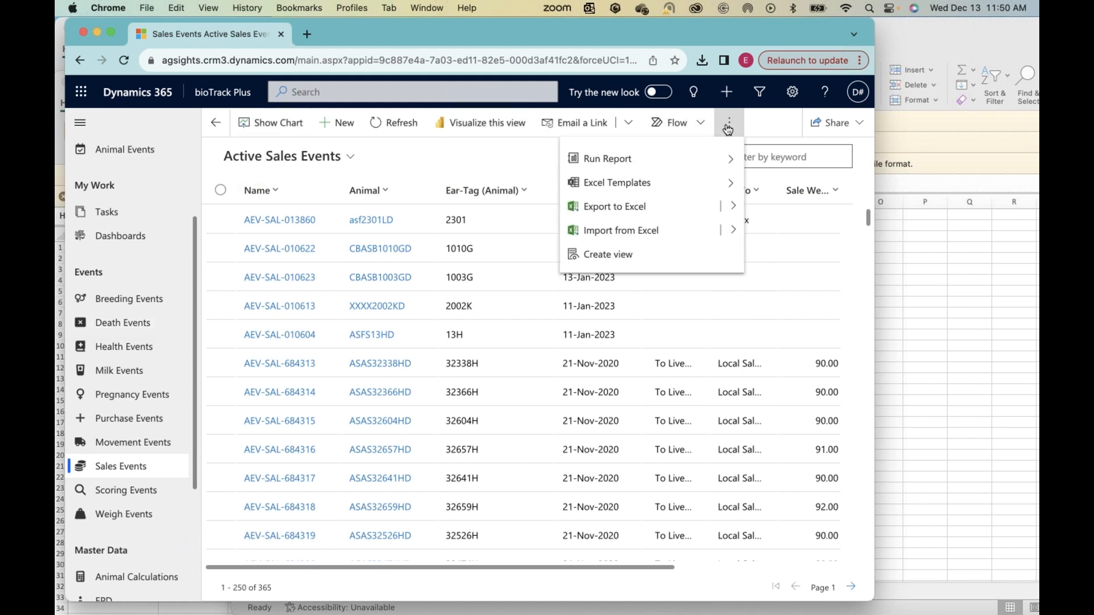
pyautogui.click(731, 231)
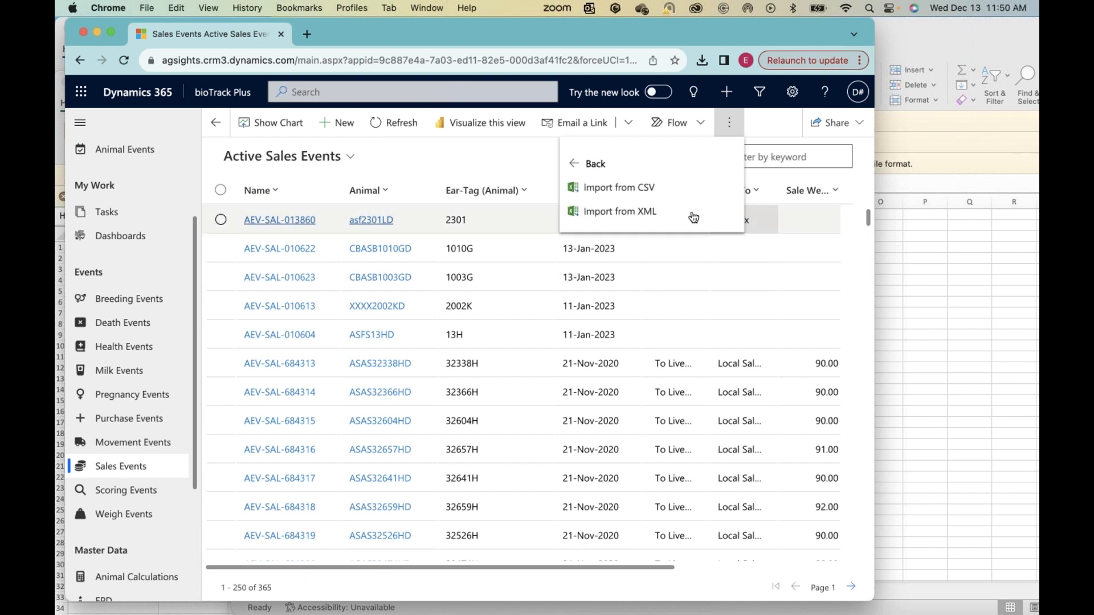
pyautogui.click(618, 188)
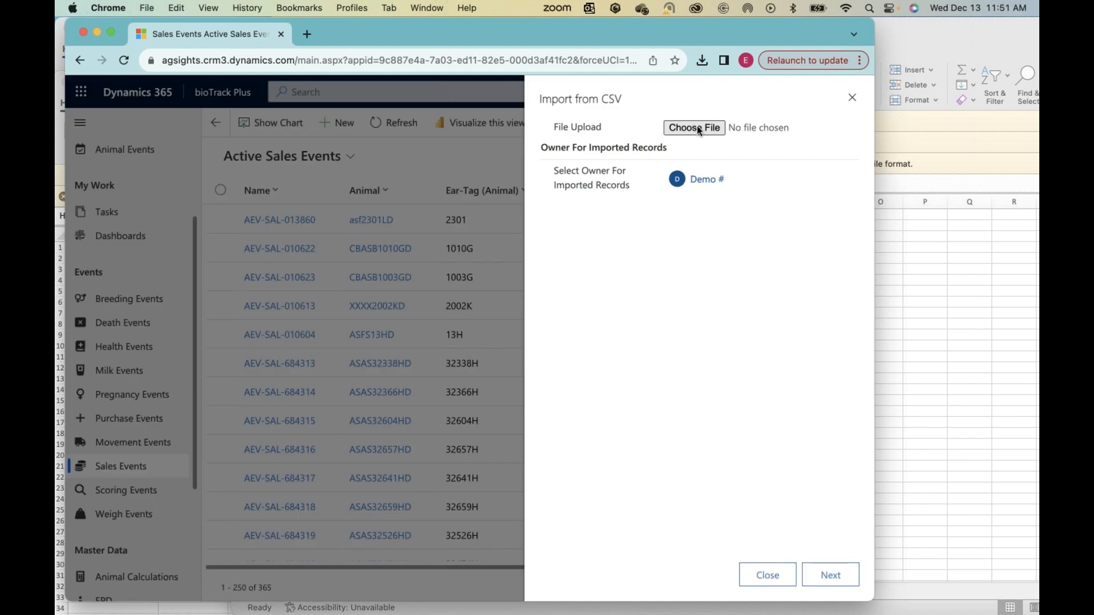
pyautogui.click(694, 130)
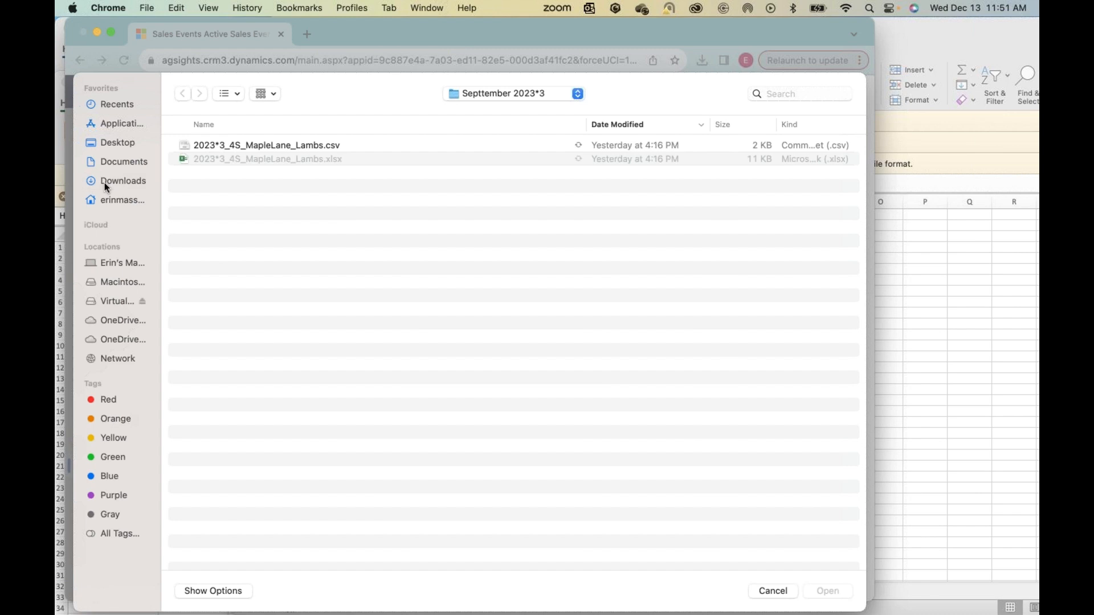
pyautogui.click(106, 182)
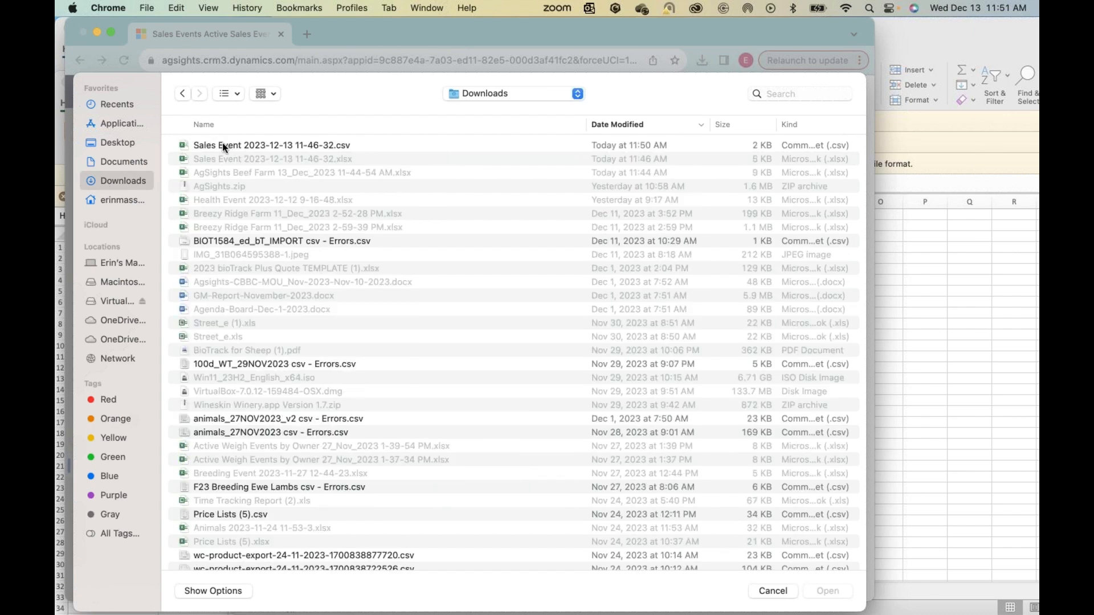
pyautogui.click(225, 147)
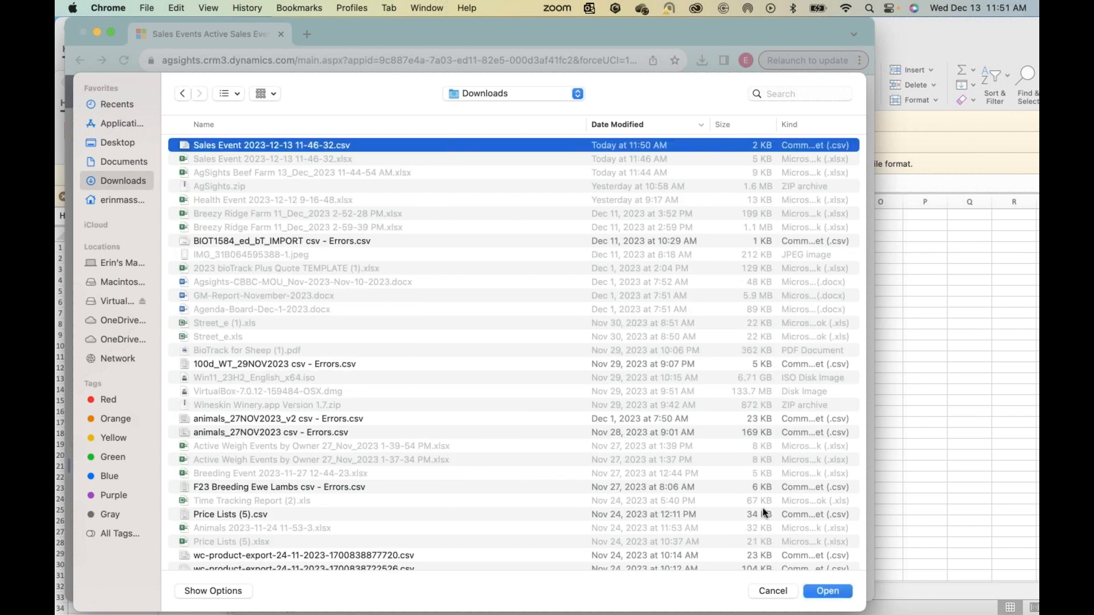
pyautogui.click(823, 594)
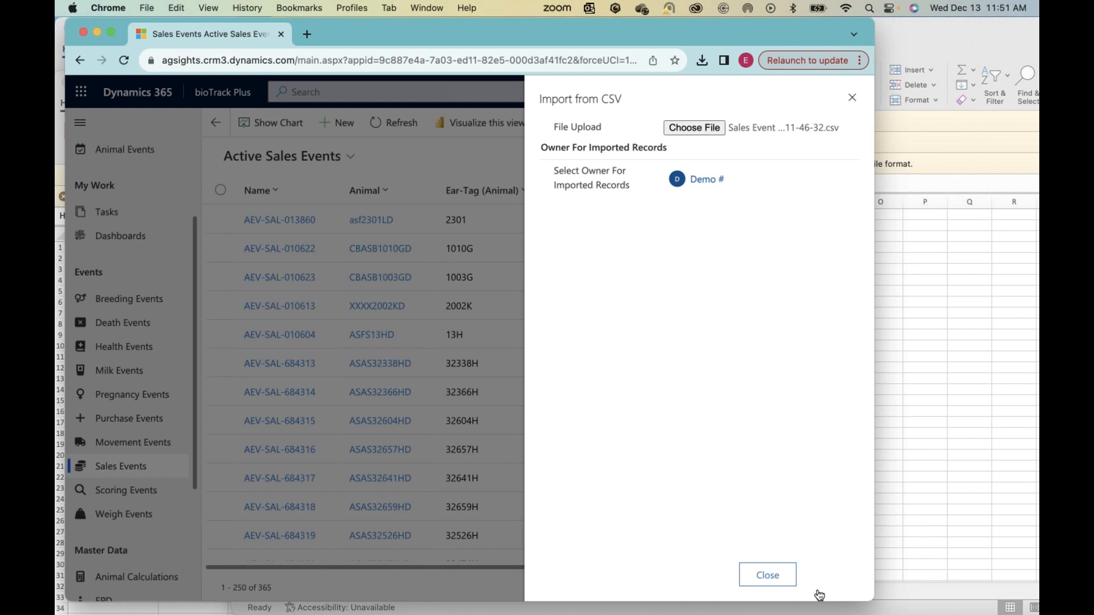
# Step: Continue to the mapping review with the default delimiter and duplicate settings, and open the lookup reference for the Animal field
pyautogui.click(830, 575)
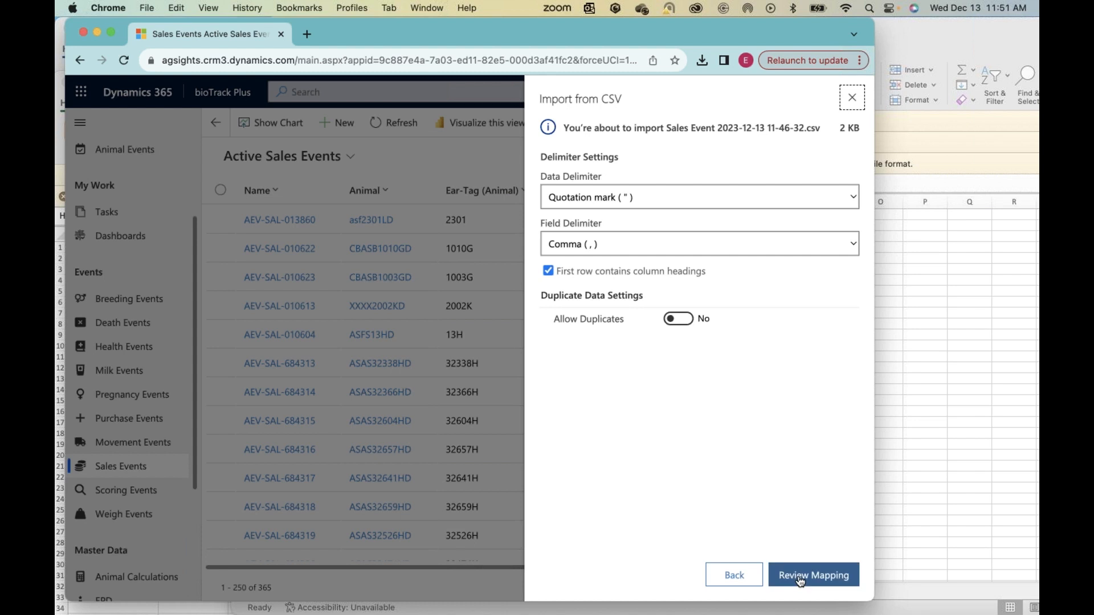
pyautogui.click(801, 580)
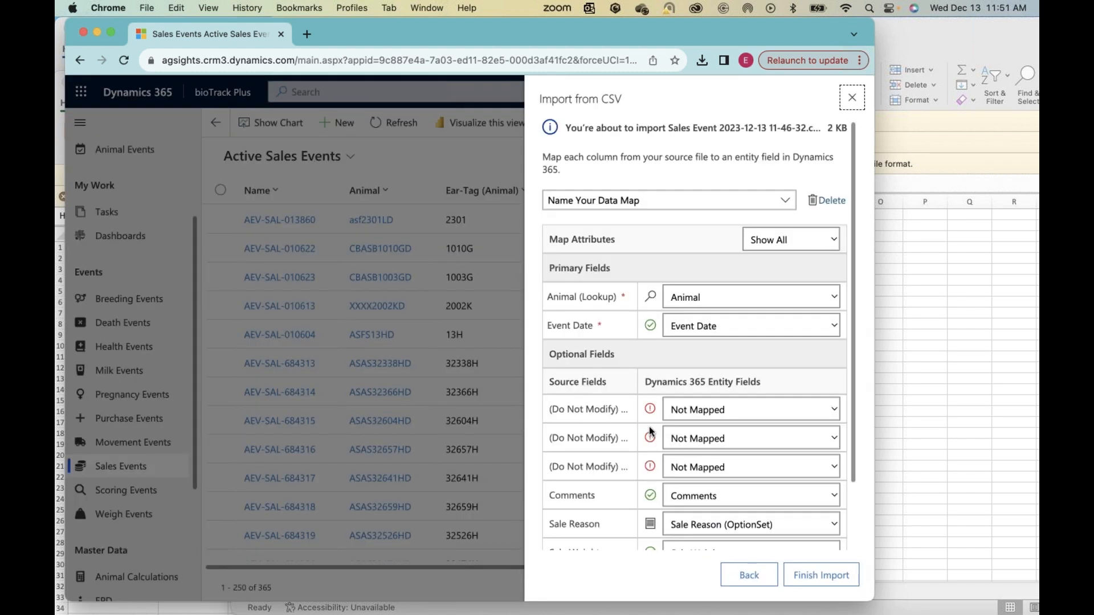
pyautogui.scroll(-1, 629, 346)
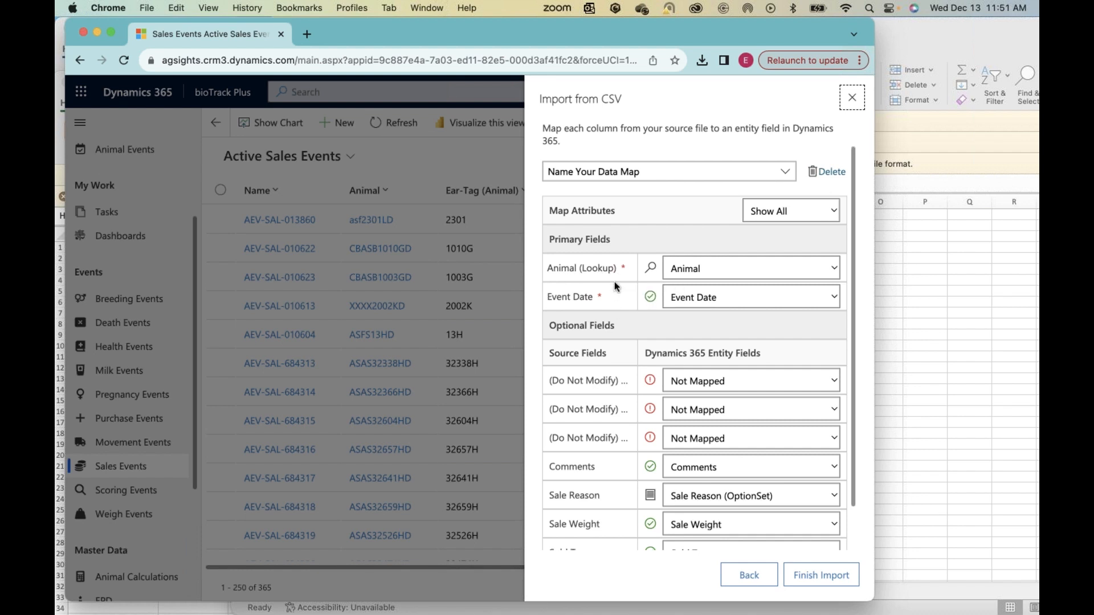
pyautogui.click(651, 277)
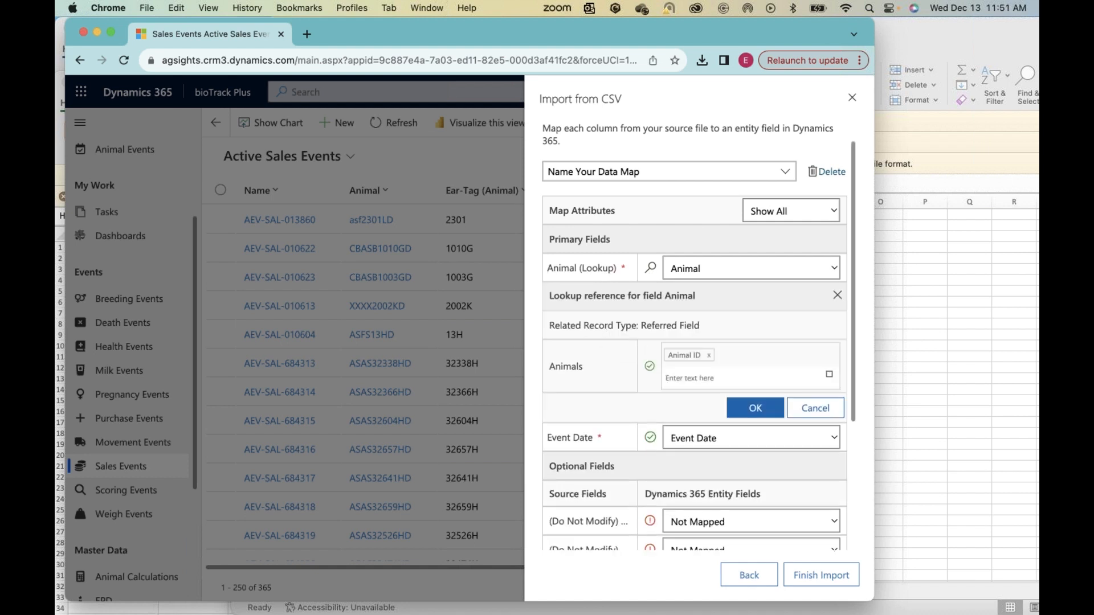
# Step: Try Ear-Tag and Registration ID in place of Animal ID as the lookup reference for the Animal field
pyautogui.click(667, 376)
pyautogui.click(709, 355)
pyautogui.write('Ear')
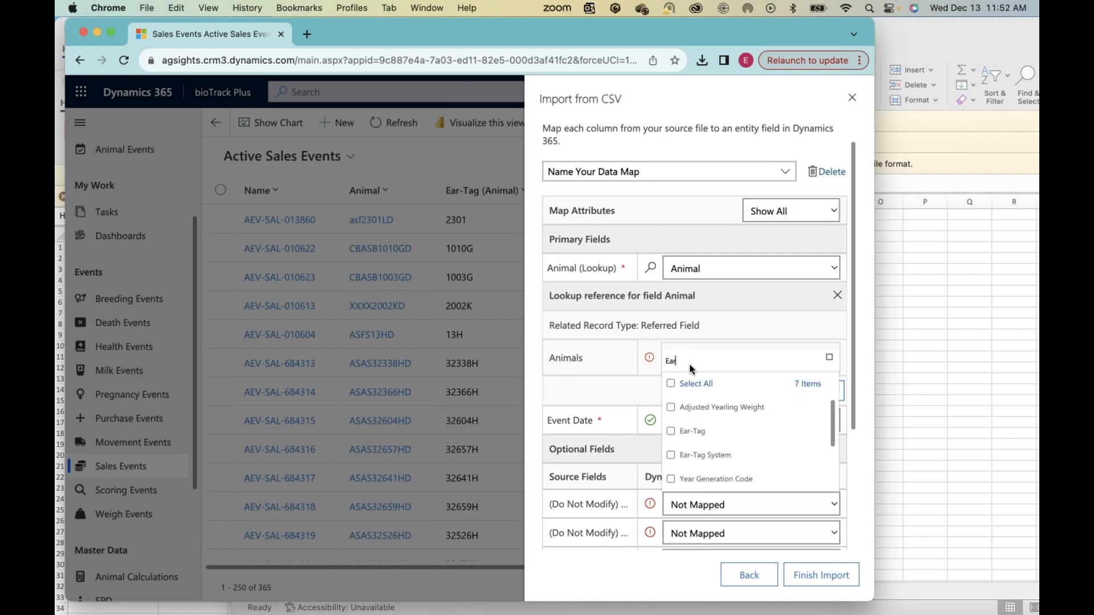
pyautogui.click(692, 431)
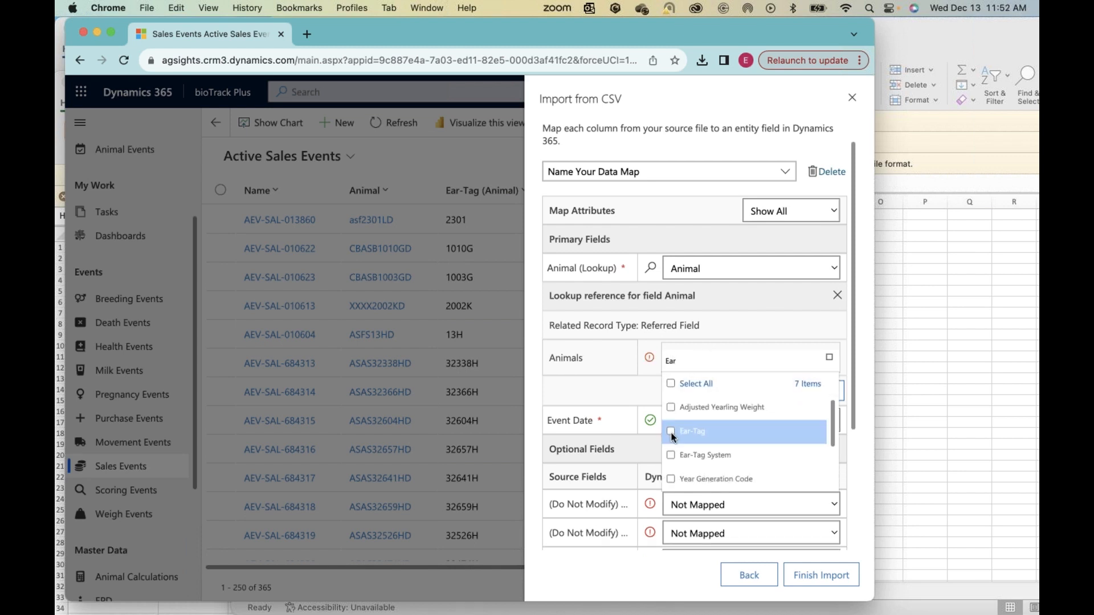
pyautogui.click(702, 356)
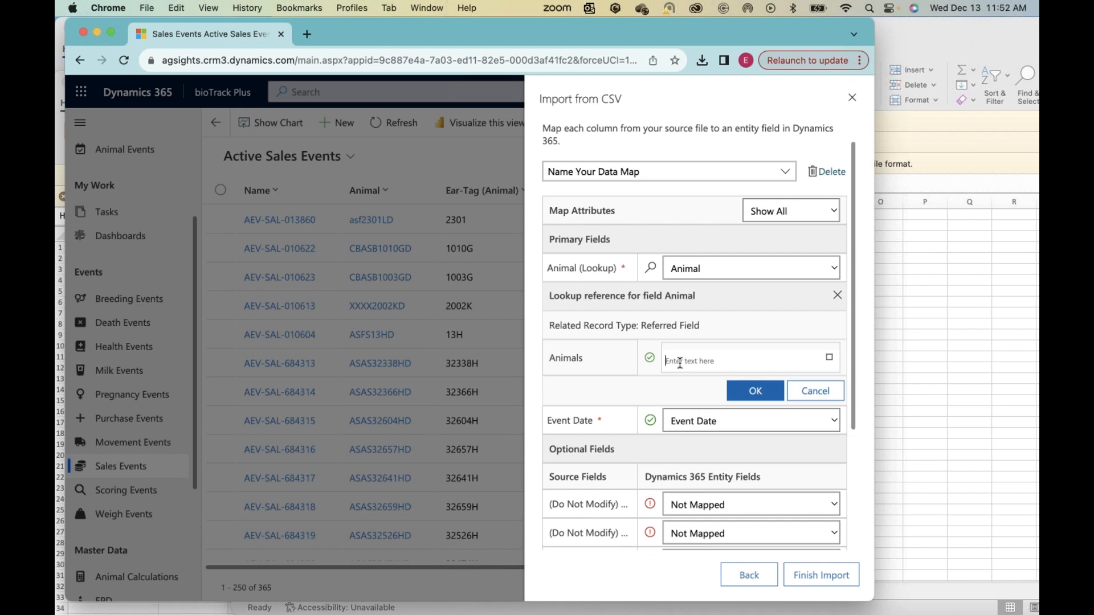
pyautogui.write('Reg')
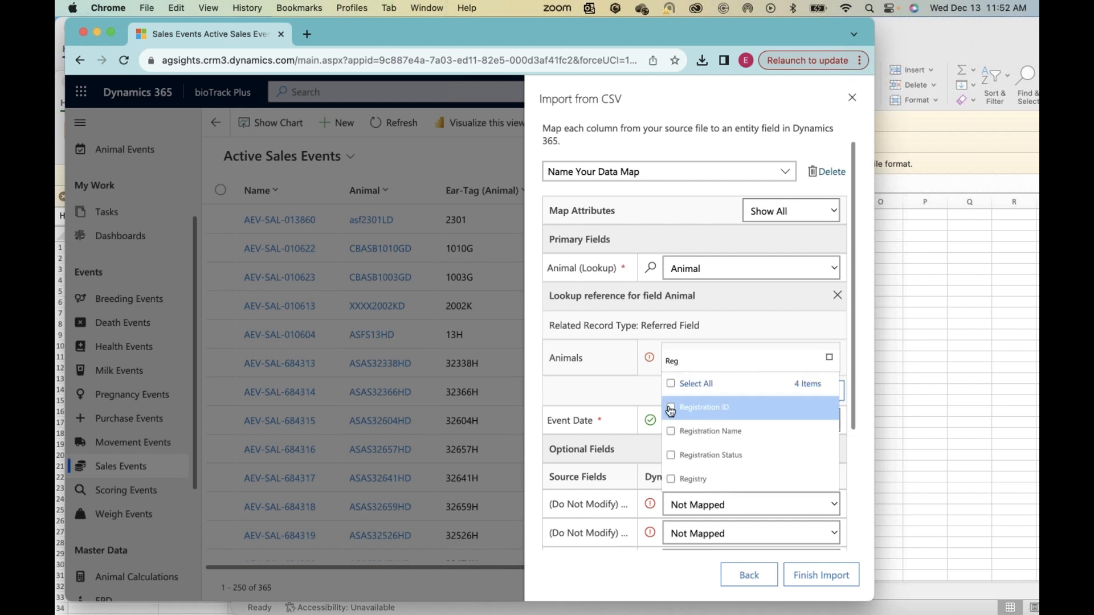
pyautogui.click(670, 408)
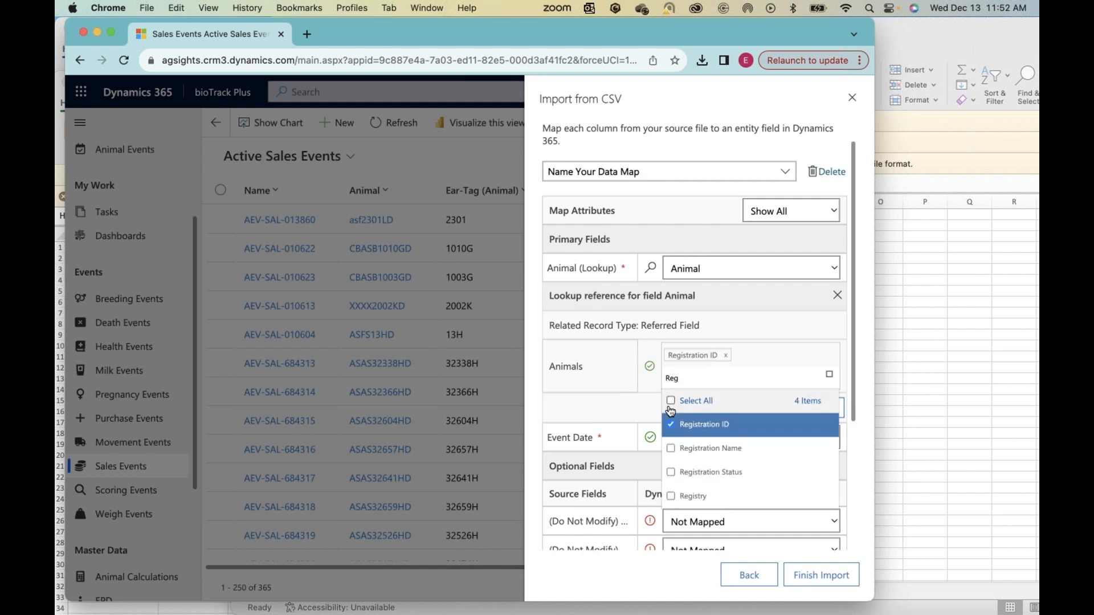
pyautogui.click(671, 367)
pyautogui.click(671, 369)
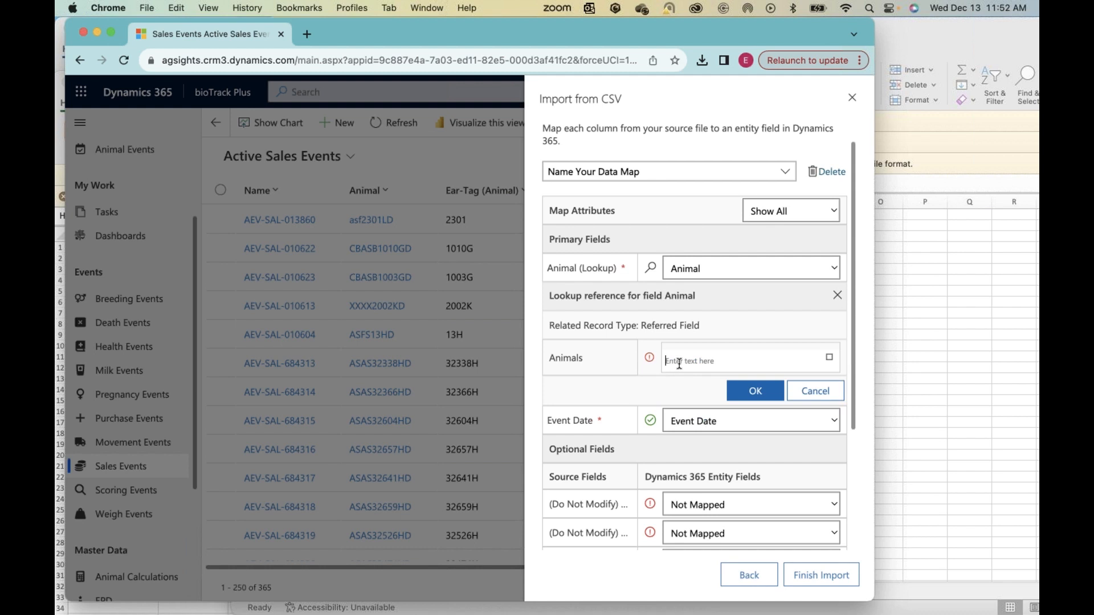
# Step: Set the Animal field's lookup reference to Animal ID and accept it
pyautogui.write('Anim')
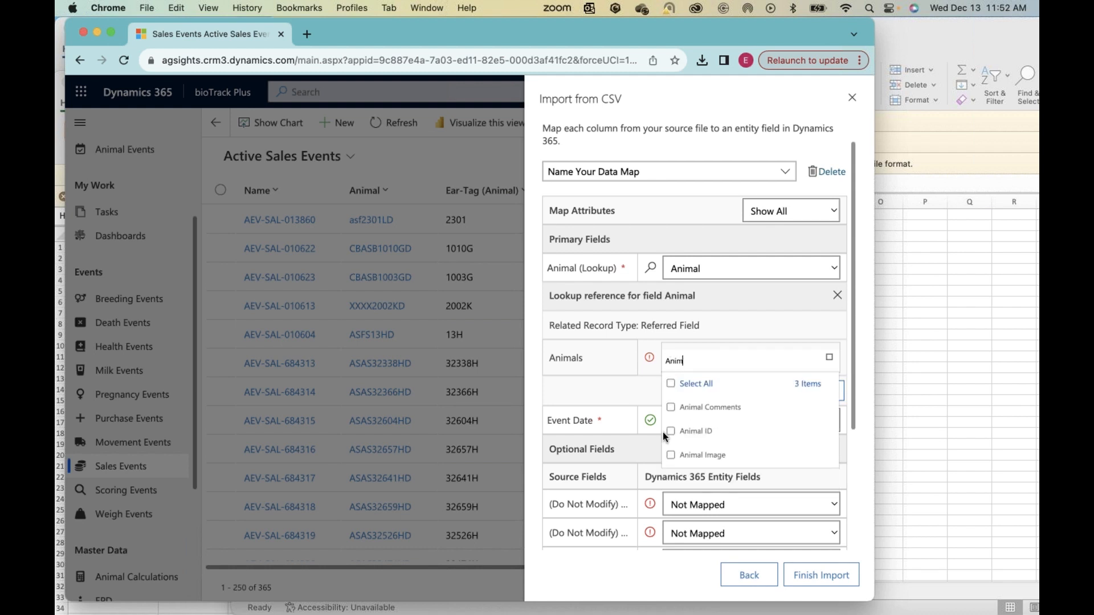
pyautogui.click(671, 431)
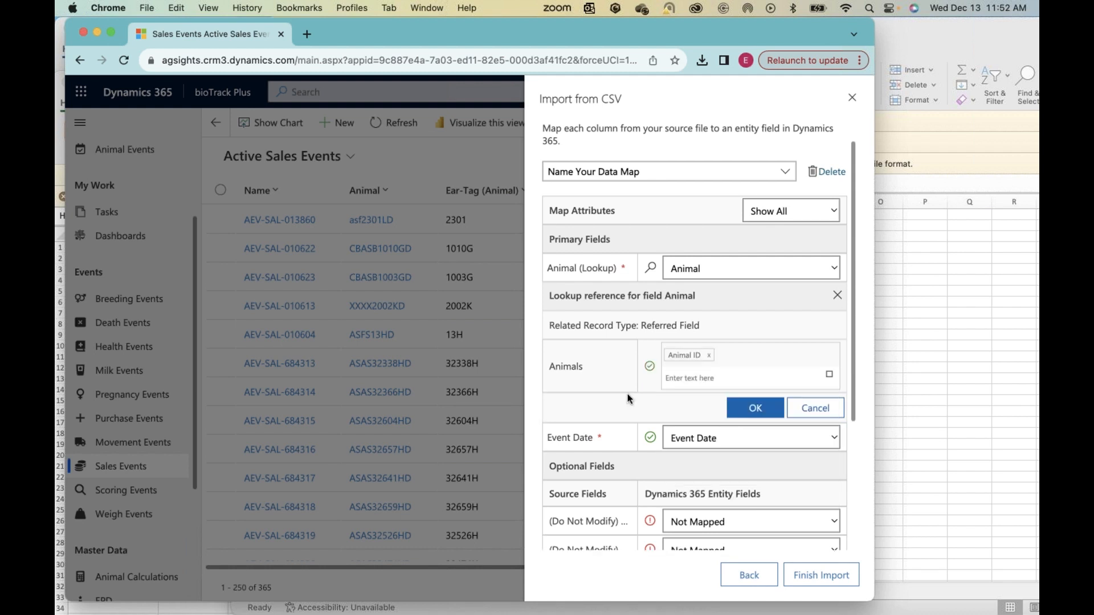
pyautogui.click(749, 409)
# Step: Map the three (Do Not Modify) source columns to Ignore
pyautogui.scroll(-2, 648, 370)
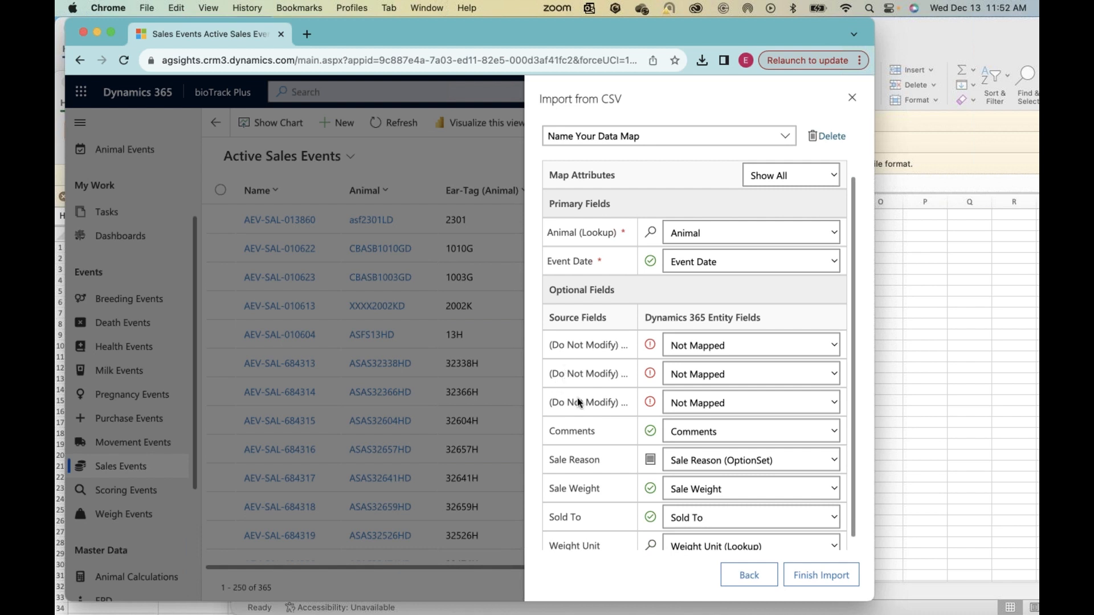
pyautogui.click(686, 349)
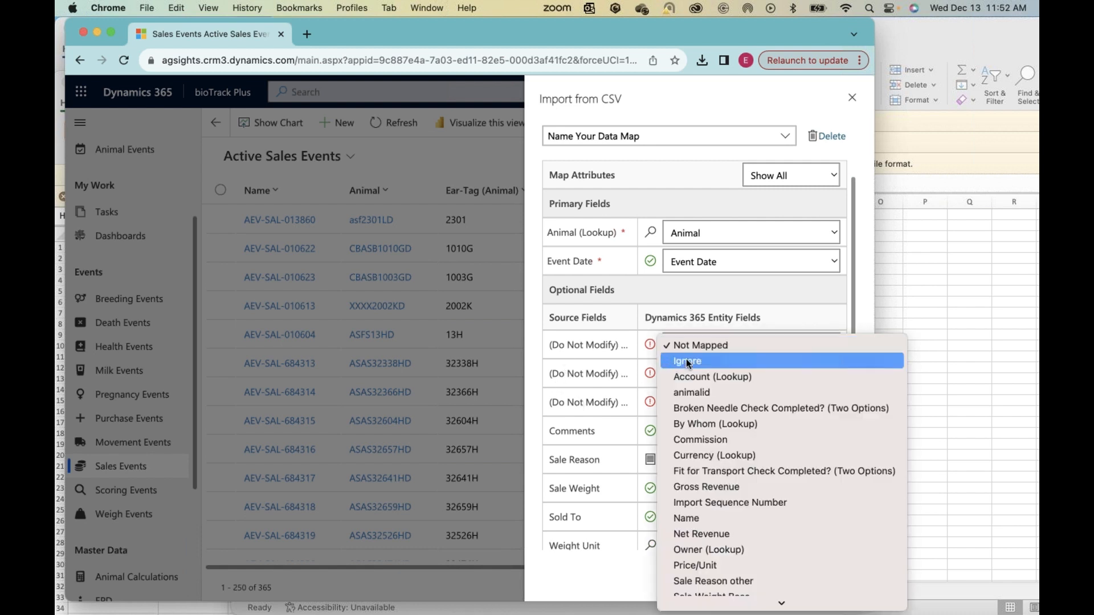
pyautogui.click(686, 359)
pyautogui.click(692, 376)
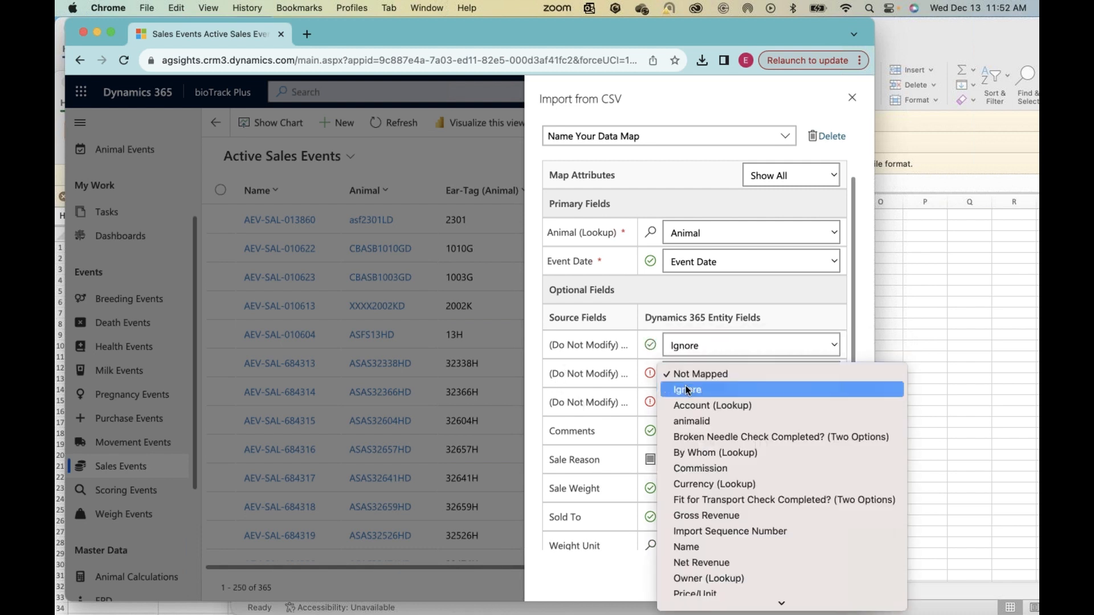
pyautogui.click(683, 392)
pyautogui.click(683, 405)
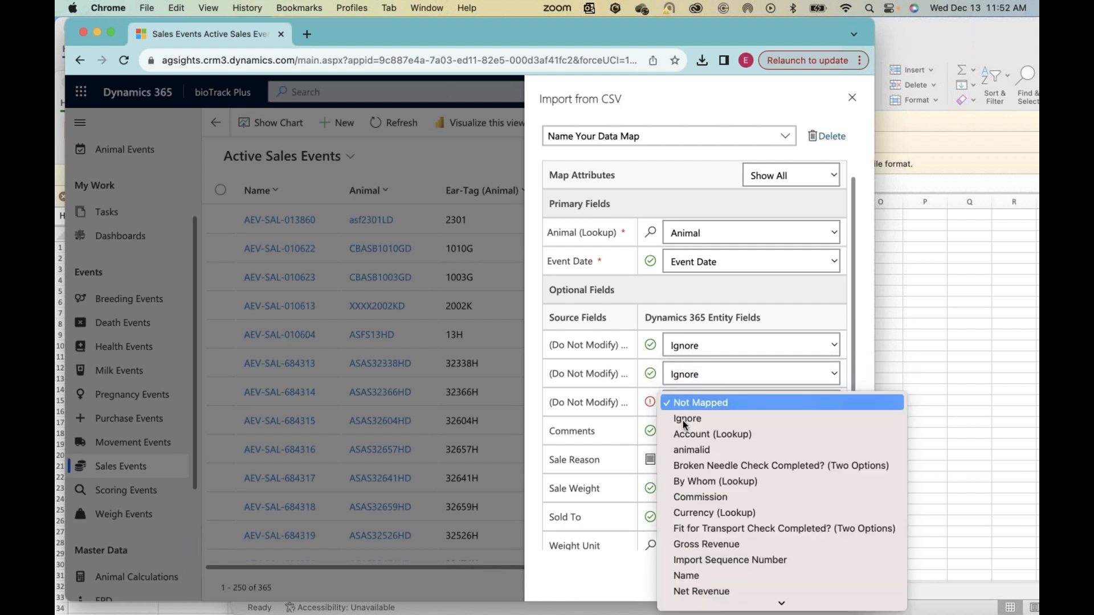
pyautogui.click(683, 421)
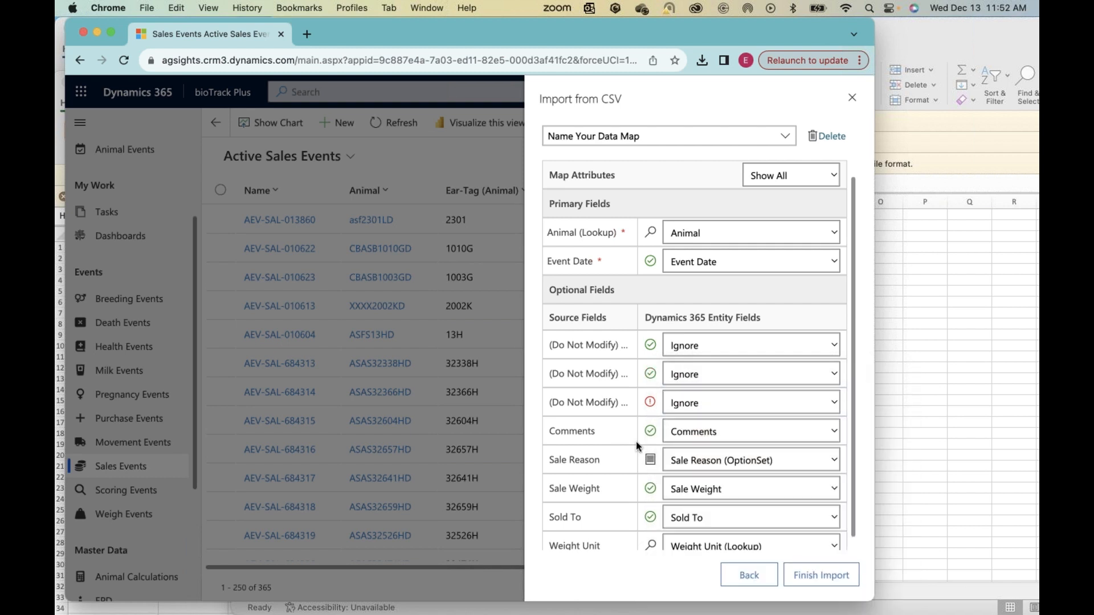
# Step: Check that the Sale Reason option Poor Performance maps to Poor Performance, and finish the import, tracking it in My Imports
pyautogui.scroll(-1, 636, 442)
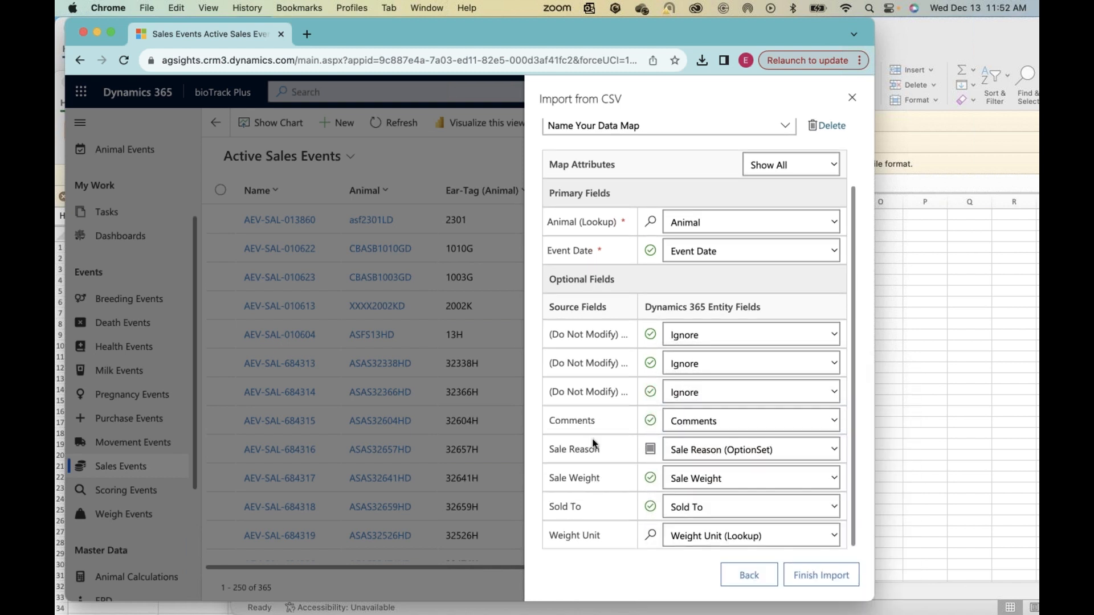
pyautogui.click(651, 449)
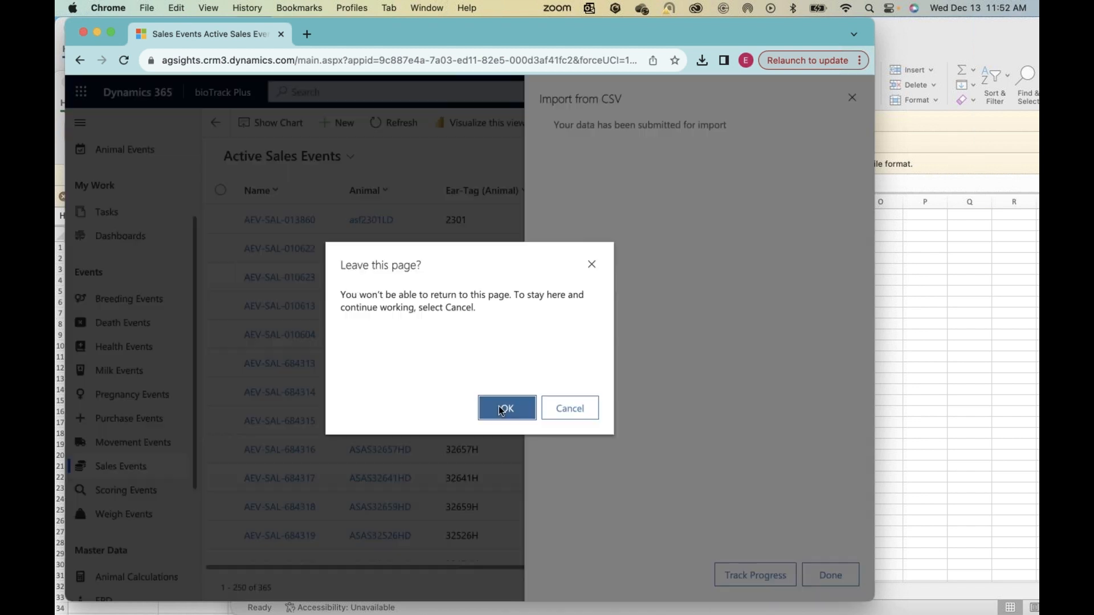
pyautogui.click(503, 408)
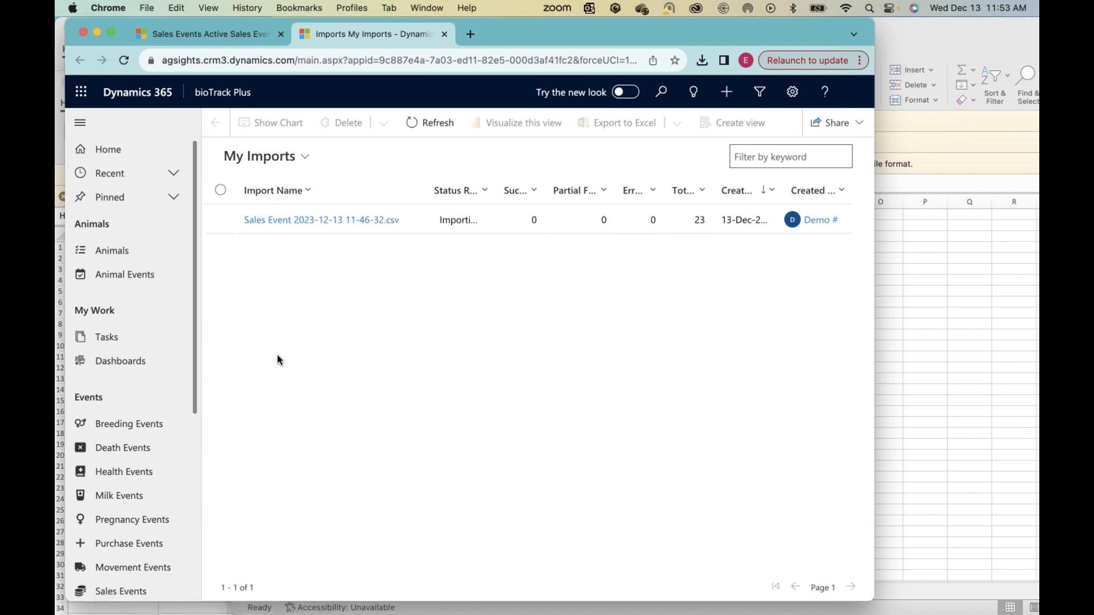
pyautogui.click(428, 123)
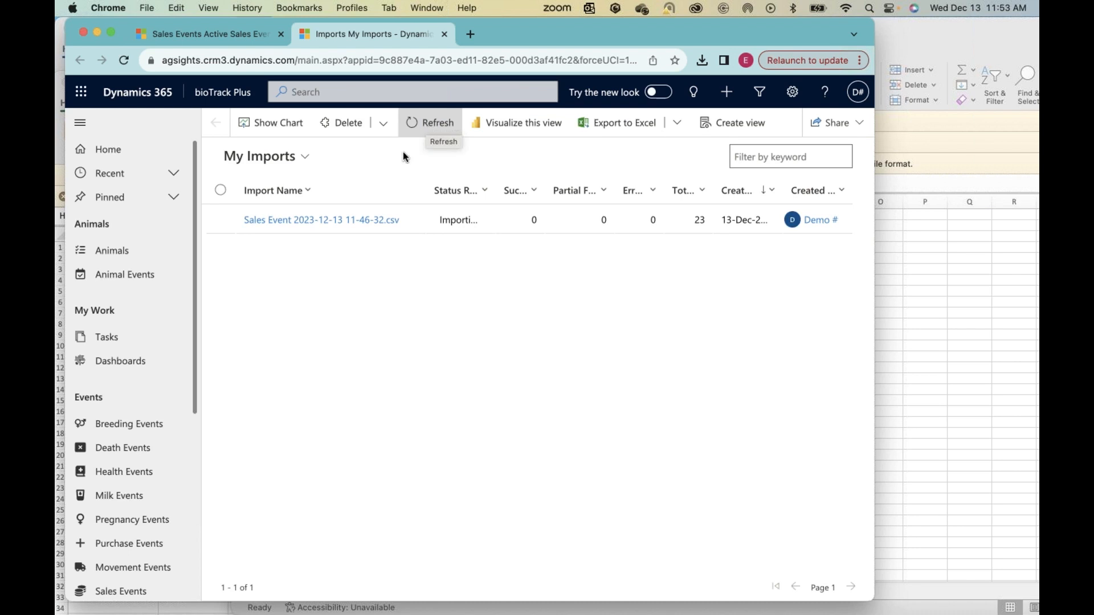
pyautogui.click(430, 125)
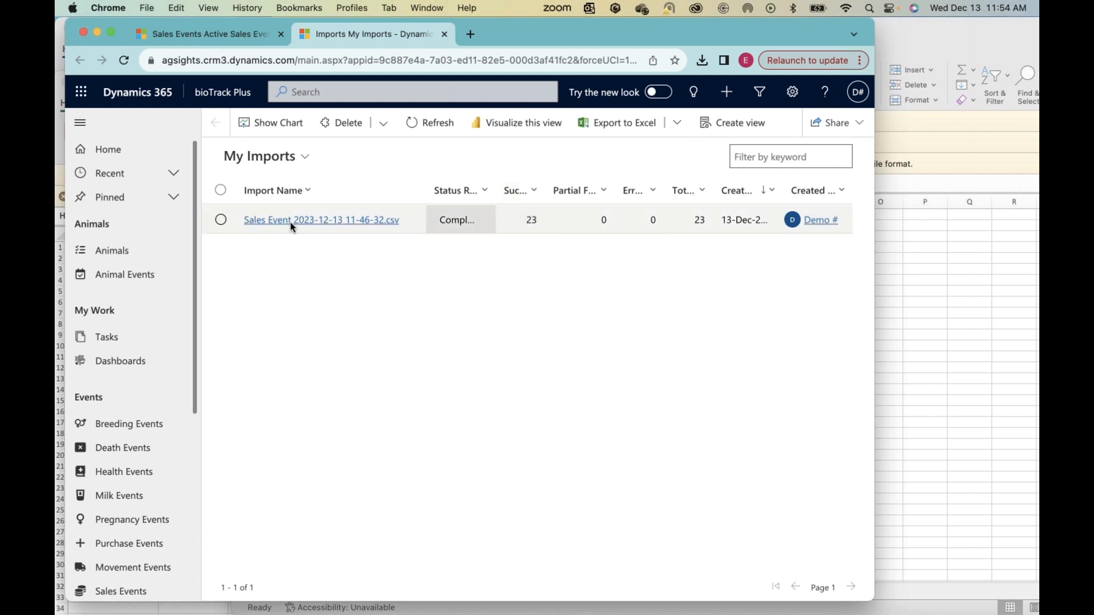
pyautogui.click(312, 224)
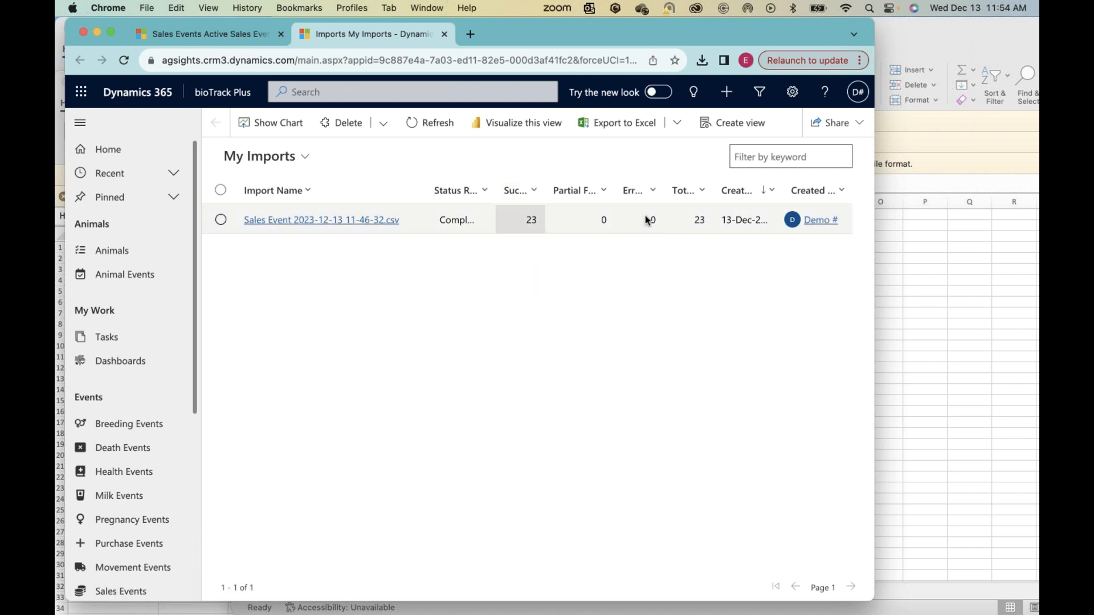
pyautogui.click(326, 223)
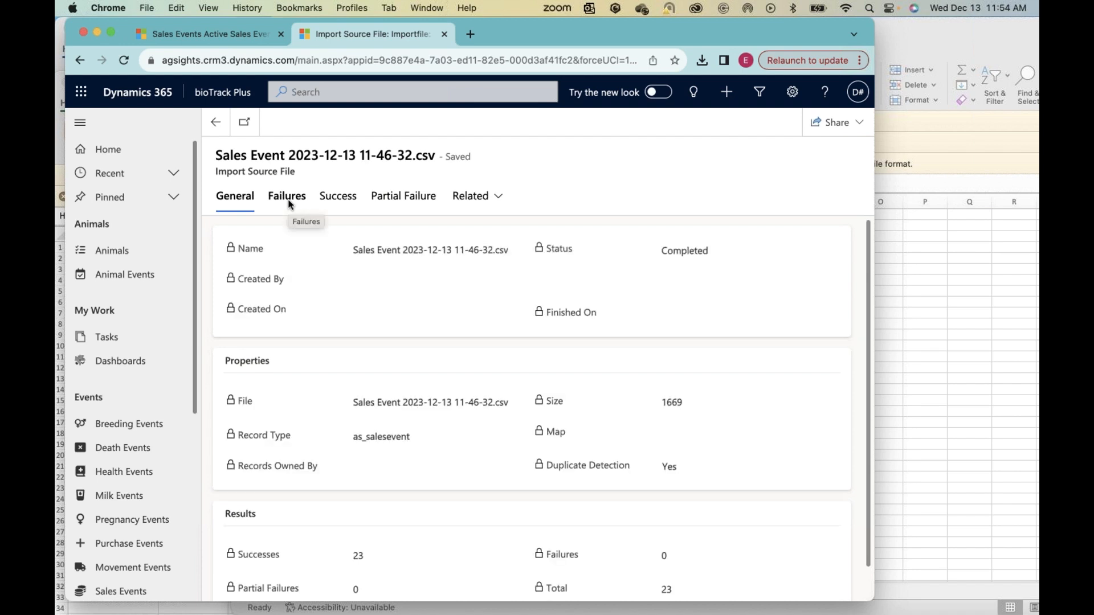
pyautogui.click(288, 197)
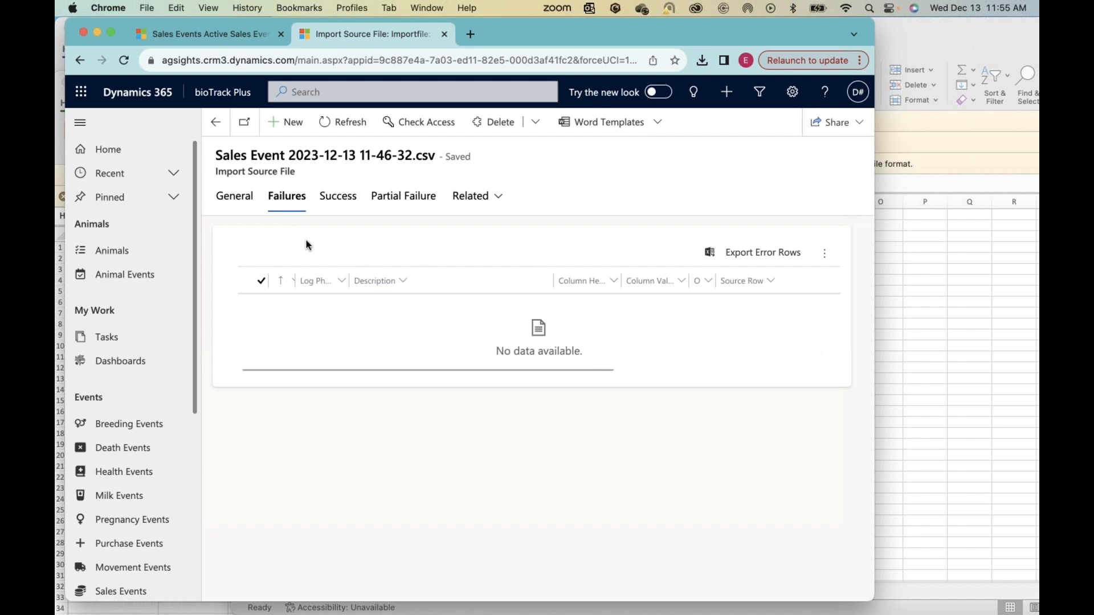
pyautogui.click(216, 126)
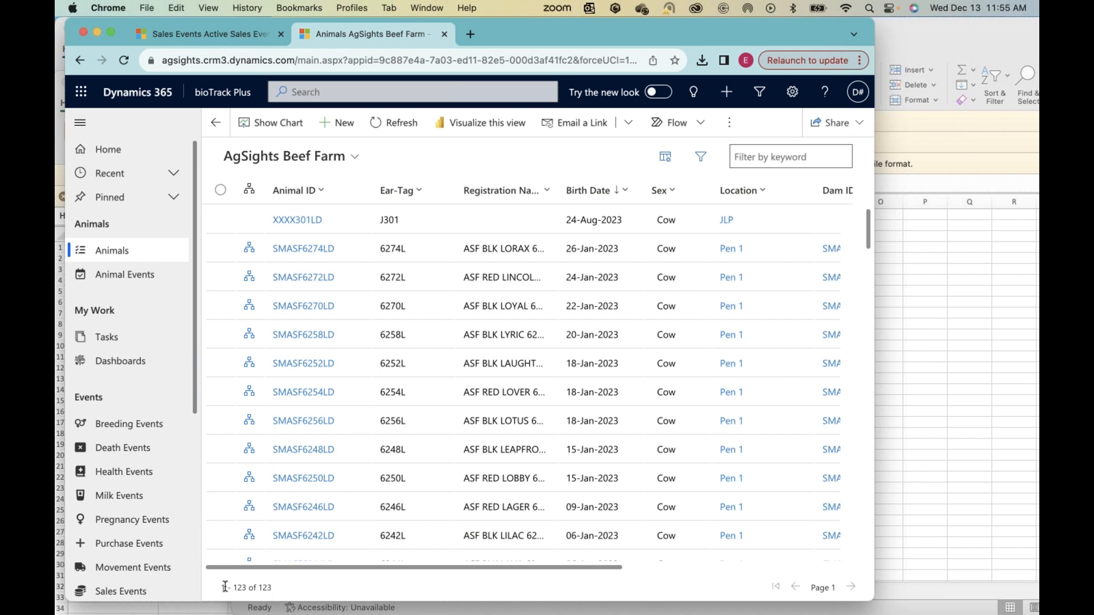
# Step: Open the Active Sales Events list and widen the Sale Reason column to read the imported events' reasons
pyautogui.scroll(-2, 126, 513)
pyautogui.click(100, 493)
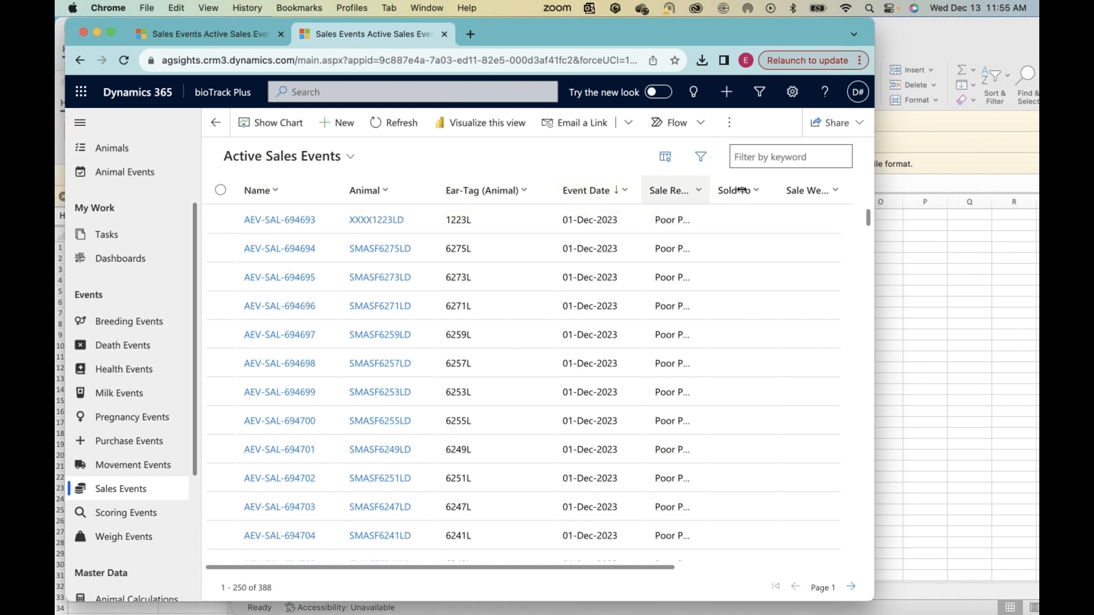
pyautogui.moveTo(742, 190); pyautogui.dragTo(749, 190)
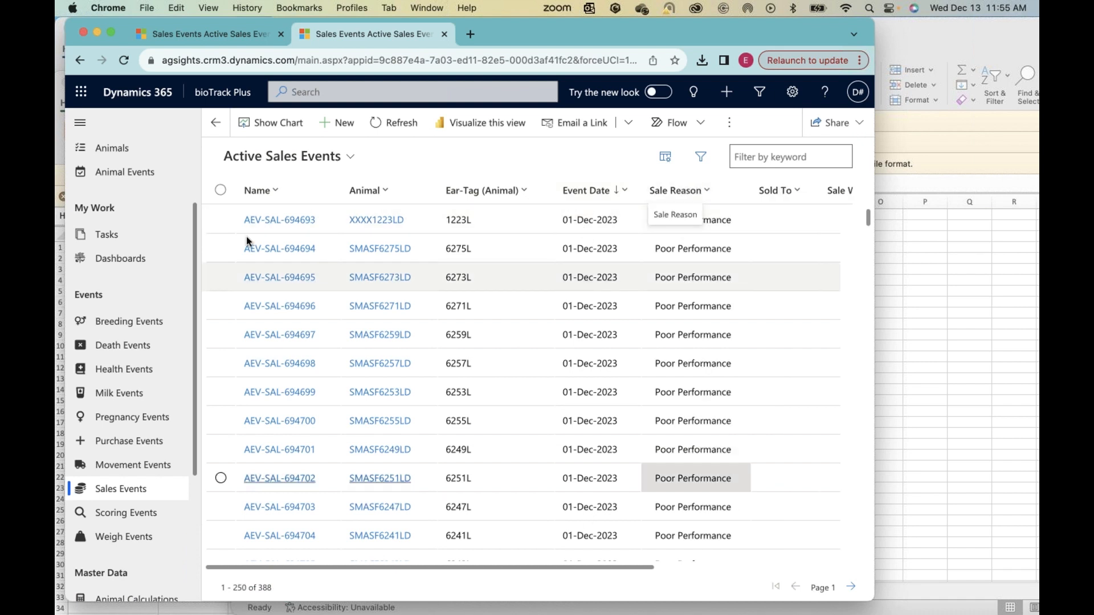
# Step: Show the Number of Sale Events chart for December 2023, and switch to the Sale Reasons by Year chart to examine 2023
pyautogui.click(265, 124)
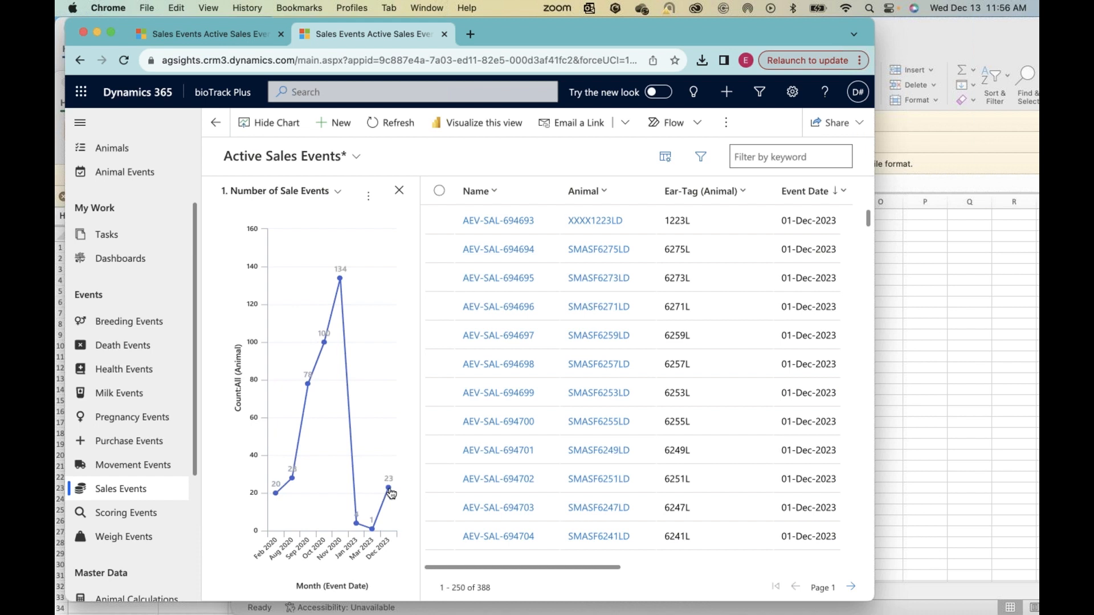
pyautogui.moveTo(389, 489)
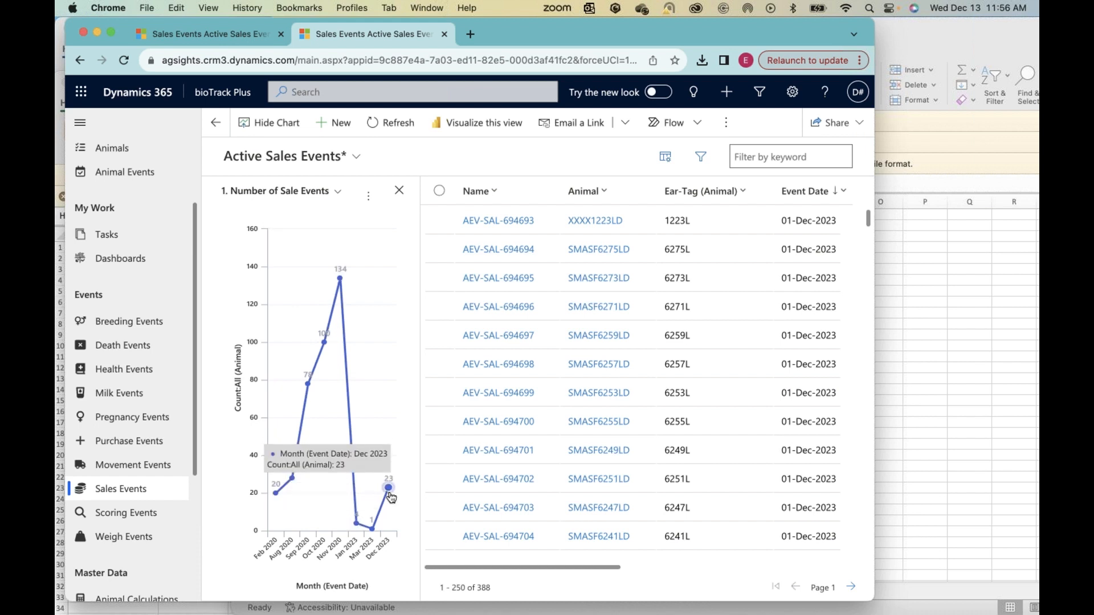
pyautogui.click(338, 193)
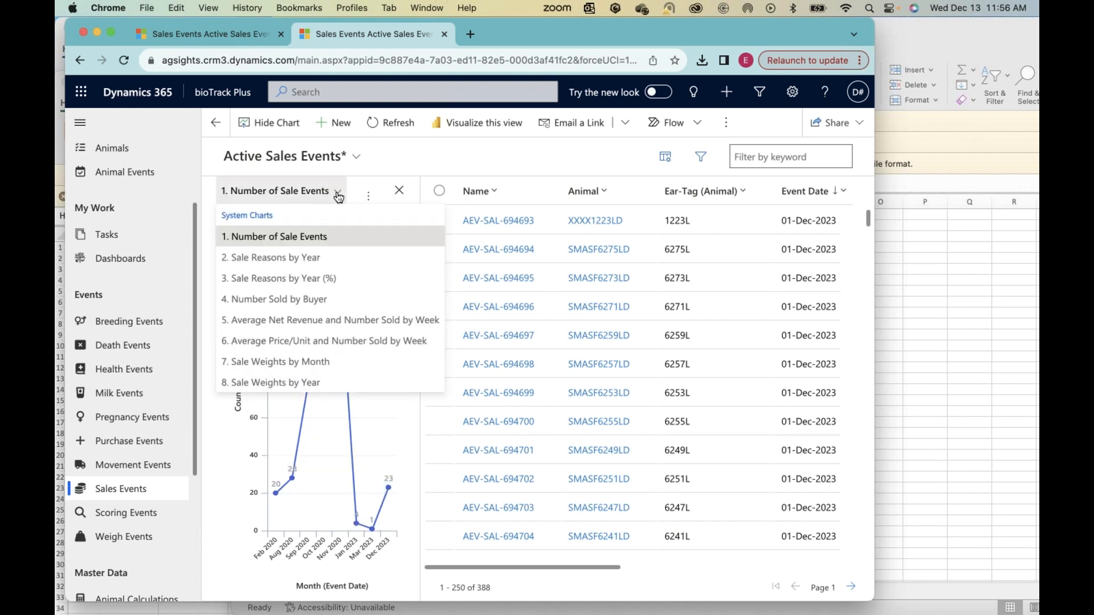
pyautogui.click(272, 259)
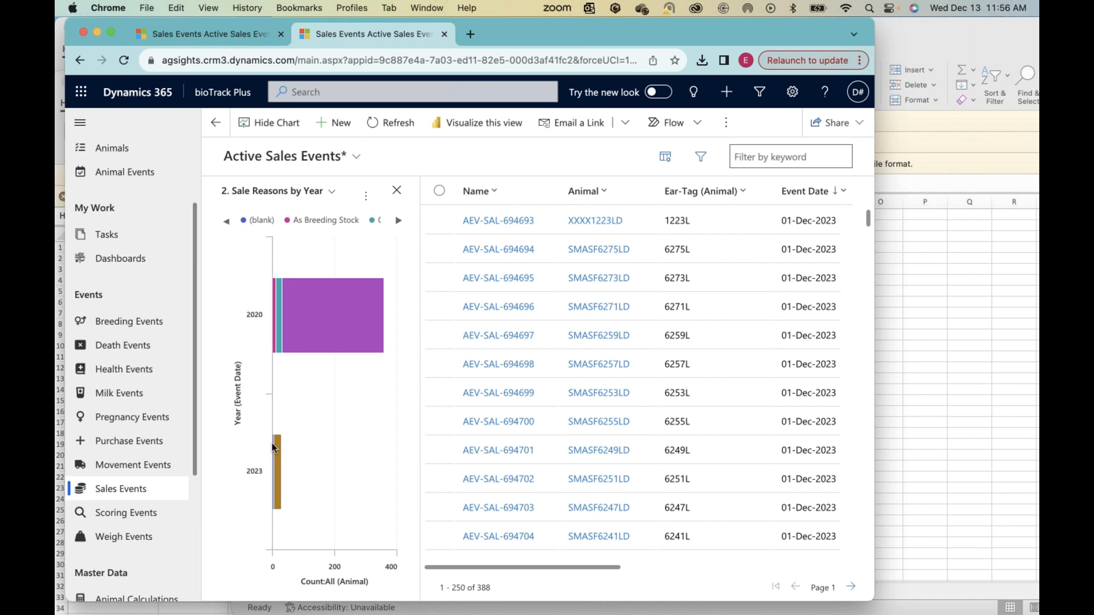
pyautogui.moveTo(268, 468)
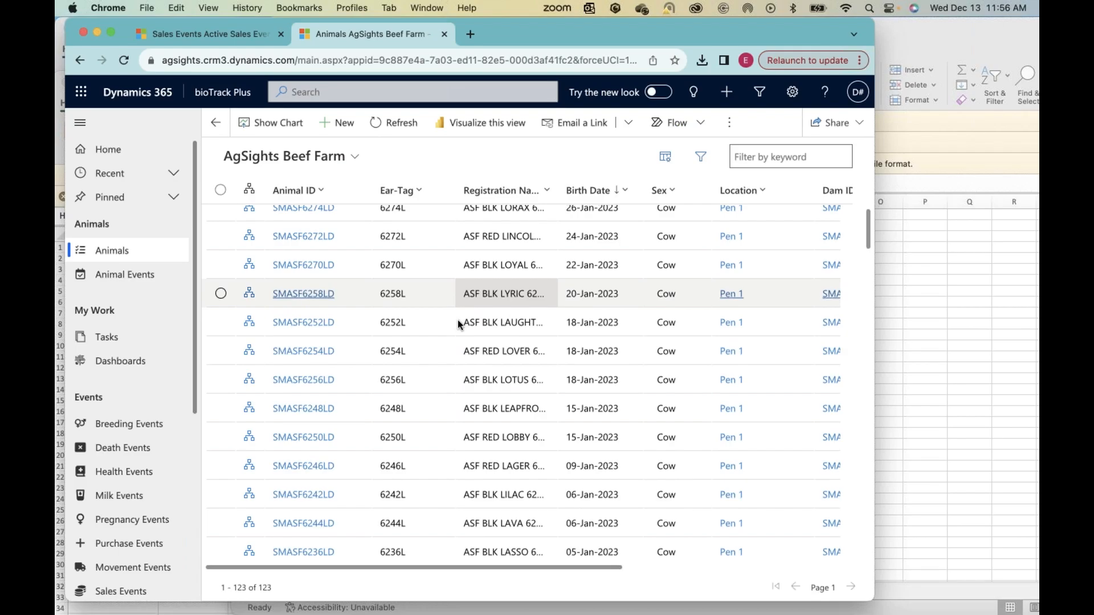
# Step: Look through the AgSights Beef Farm animals list to review the remaining inventory
pyautogui.scroll(-1, 457, 320)
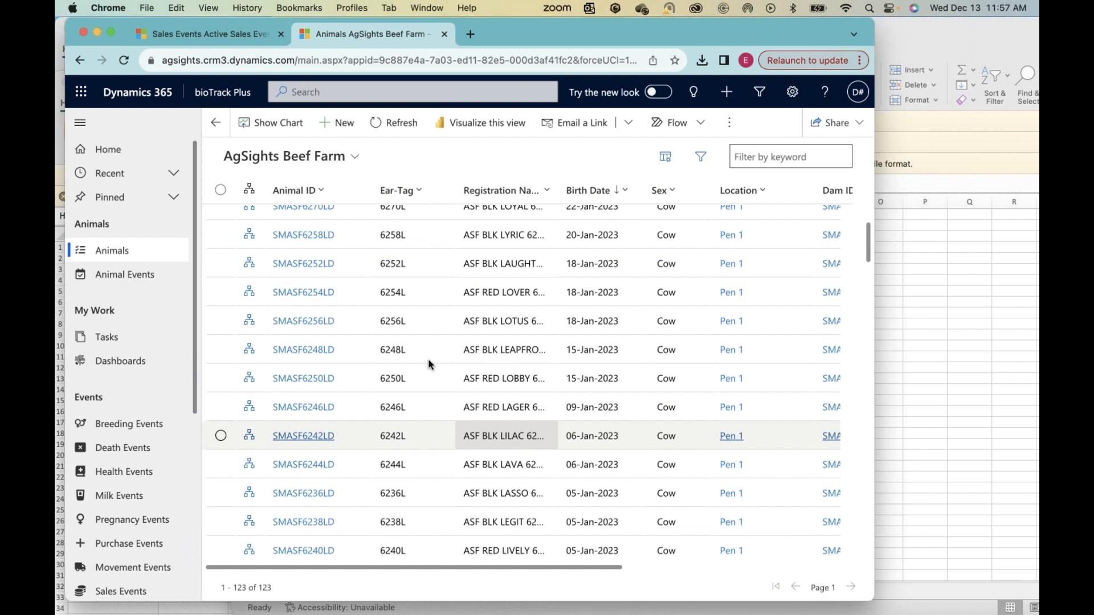
pyautogui.scroll(-15, 389, 488)
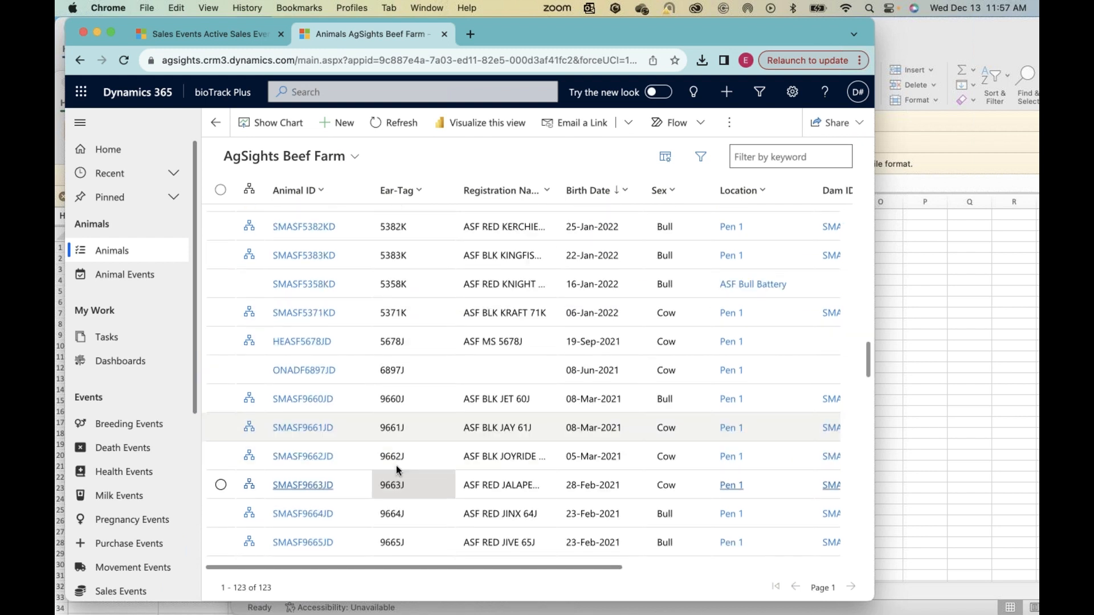
# Step: Find animal SMASF12436HD in the AgSights Beef Farm list, open its record and start a new task from its activities timeline
pyautogui.scroll(-7, 397, 469)
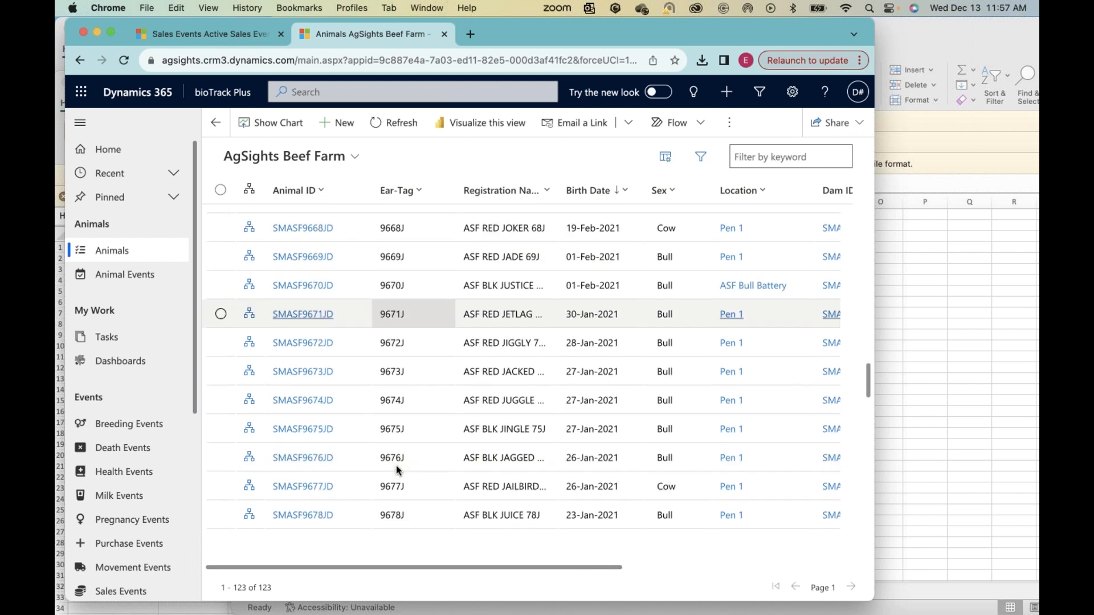
pyautogui.scroll(-3, 397, 469)
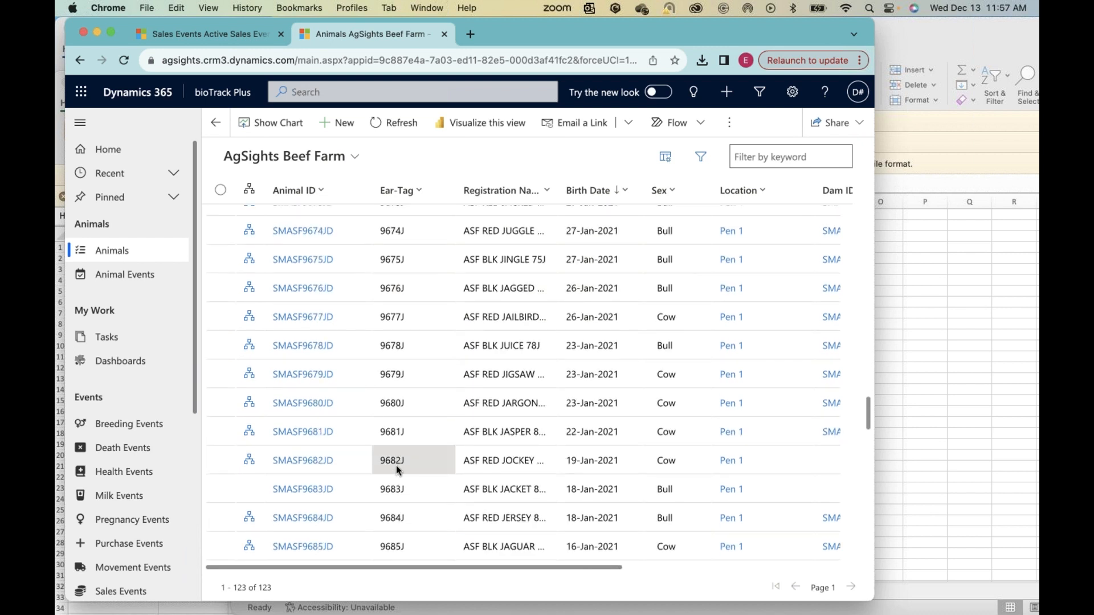
pyautogui.scroll(-6, 397, 469)
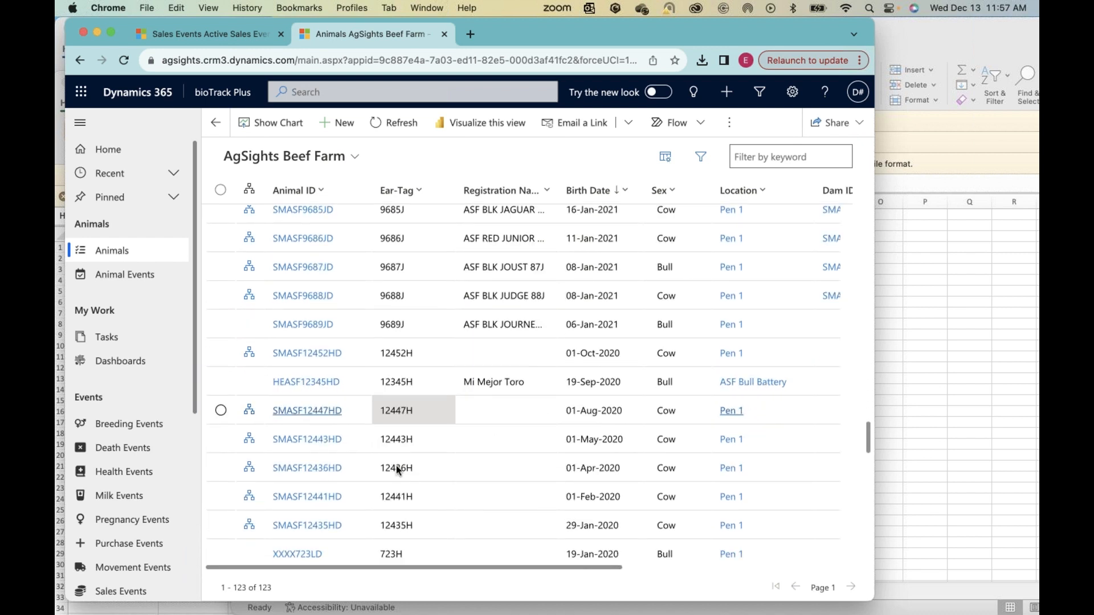
pyautogui.scroll(-1, 397, 468)
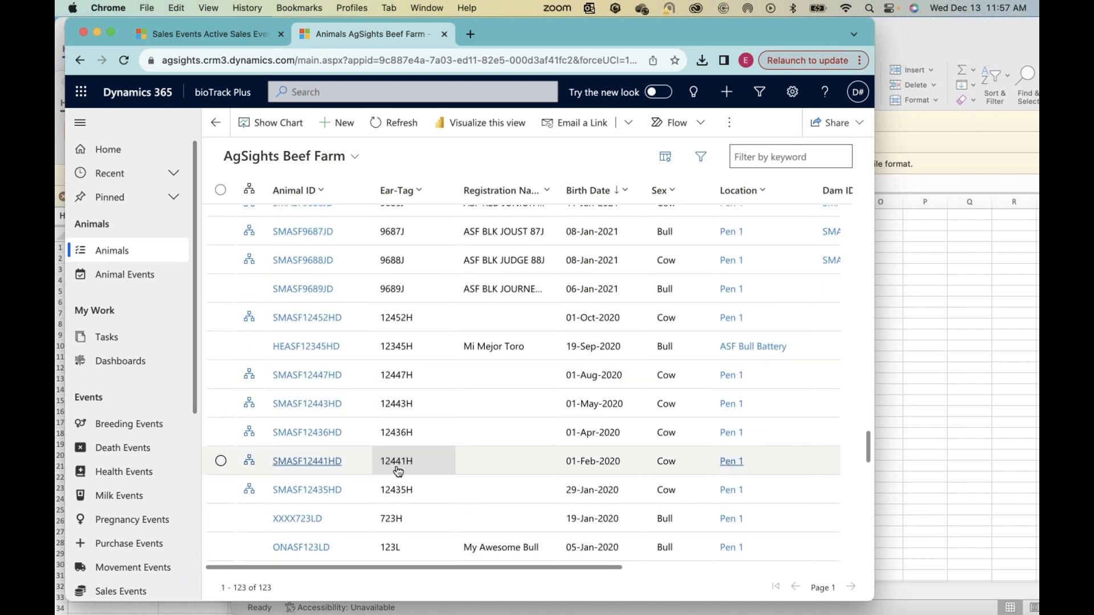
pyautogui.click(308, 437)
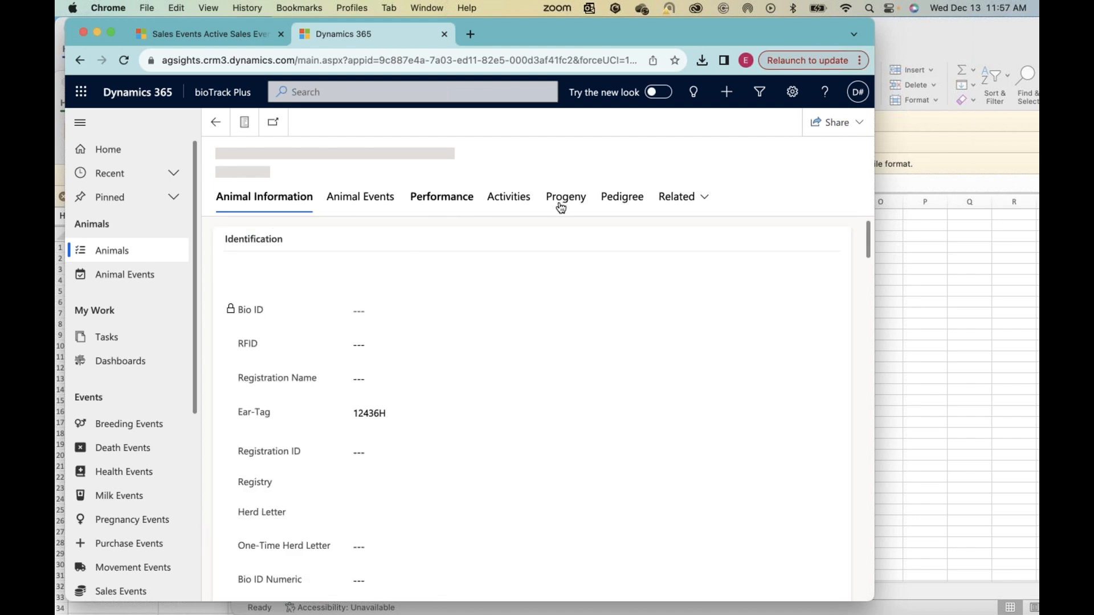
pyautogui.click(507, 200)
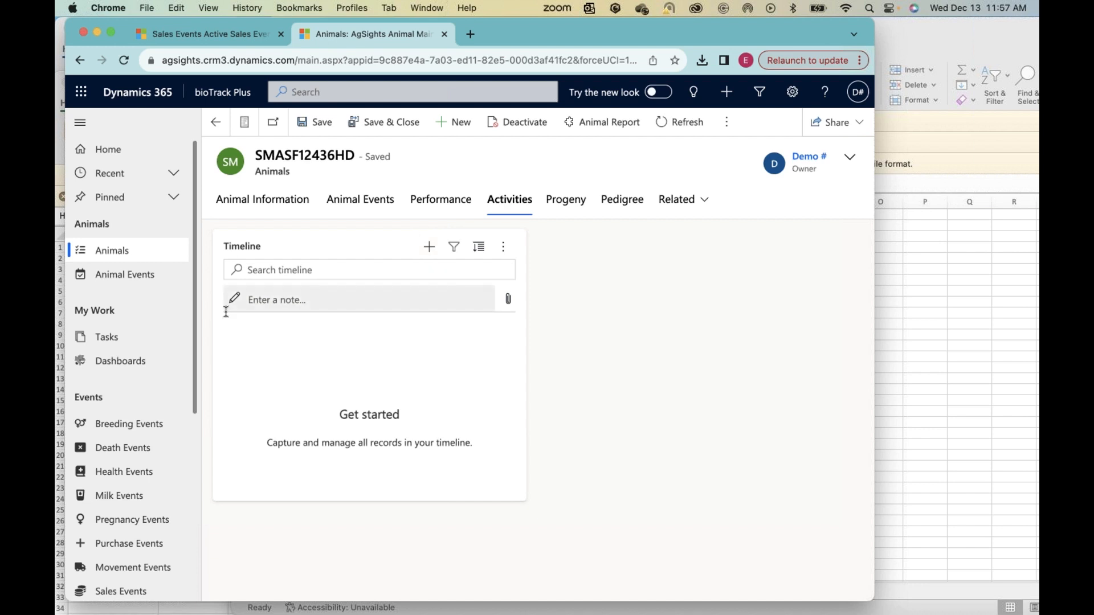
pyautogui.click(431, 251)
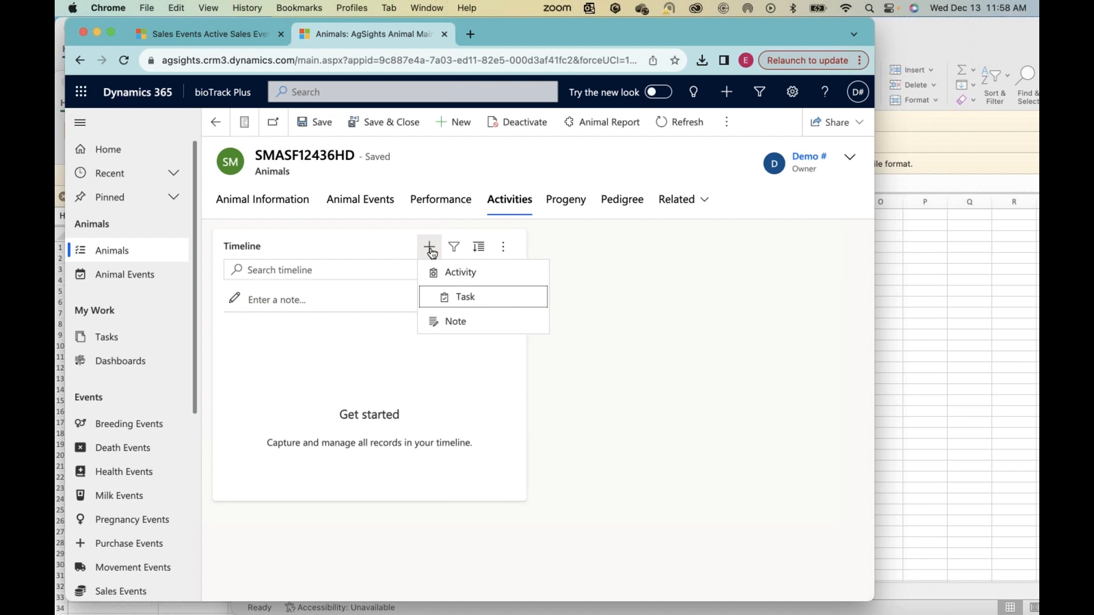
pyautogui.click(458, 300)
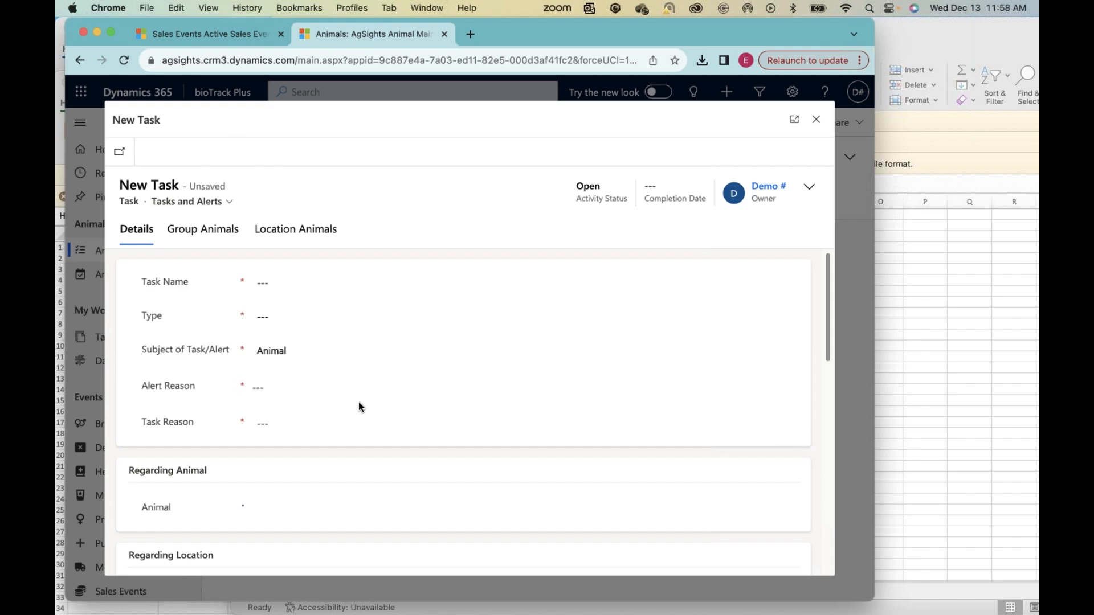
# Step: Name the new task "Cull SMASF12436HD" and set its type to Task
pyautogui.click(274, 282)
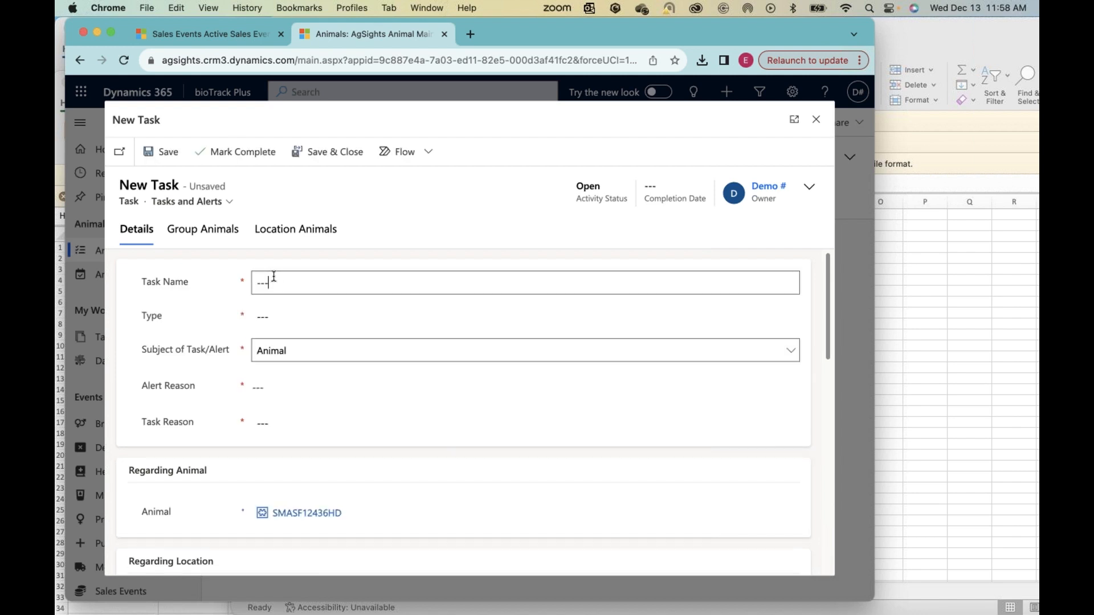
pyautogui.write('Cull S')
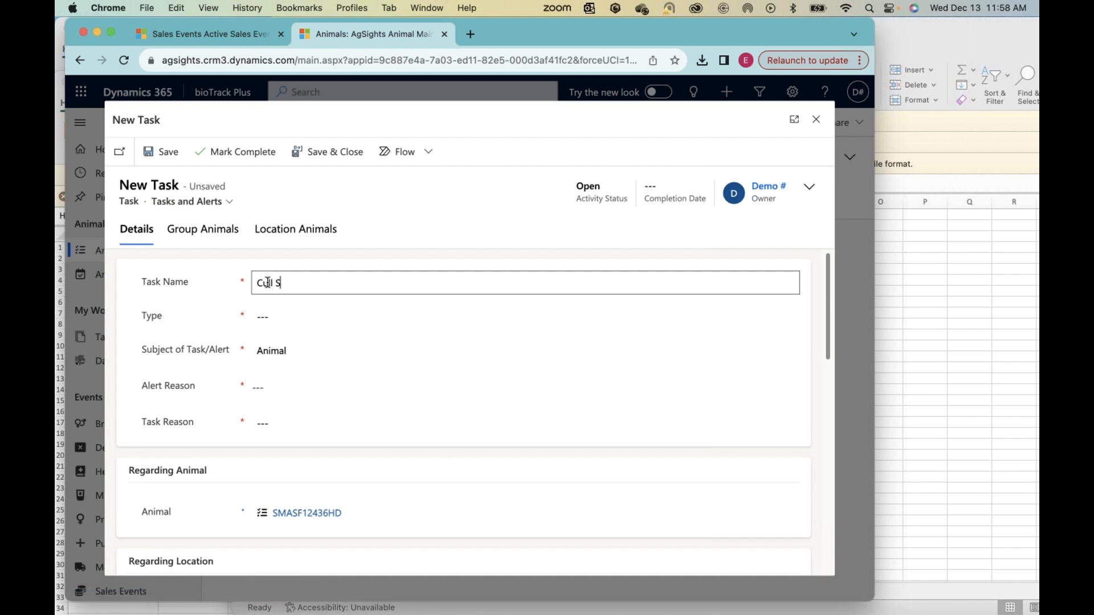
pyautogui.write('MASF12436HD')
pyautogui.click(266, 318)
pyautogui.click(270, 333)
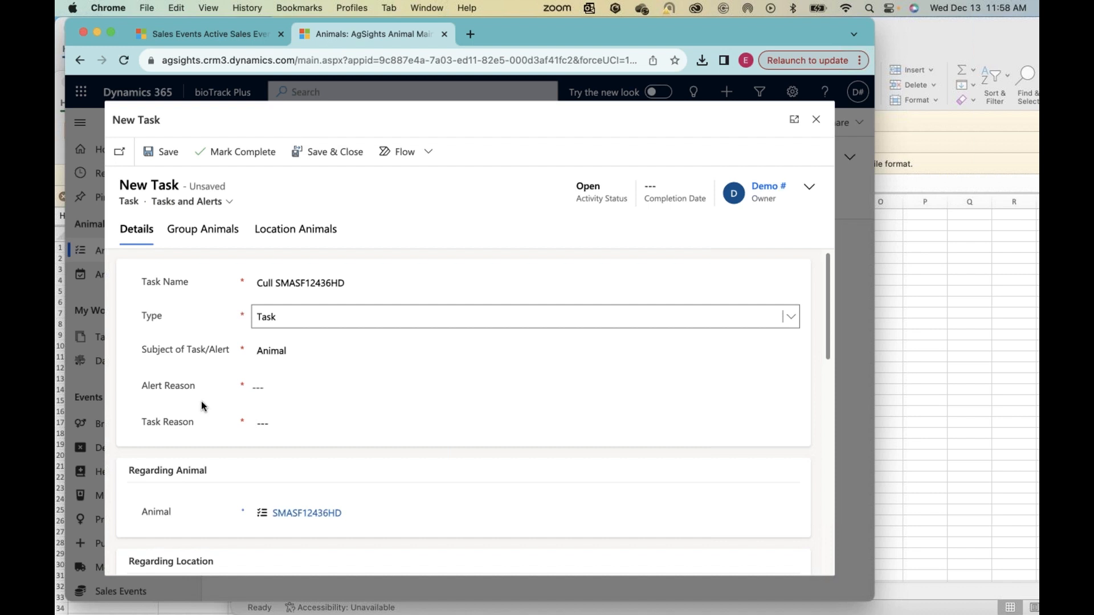
# Step: Set the task's alert reason to Breed and its task reason to Cull
pyautogui.click(273, 387)
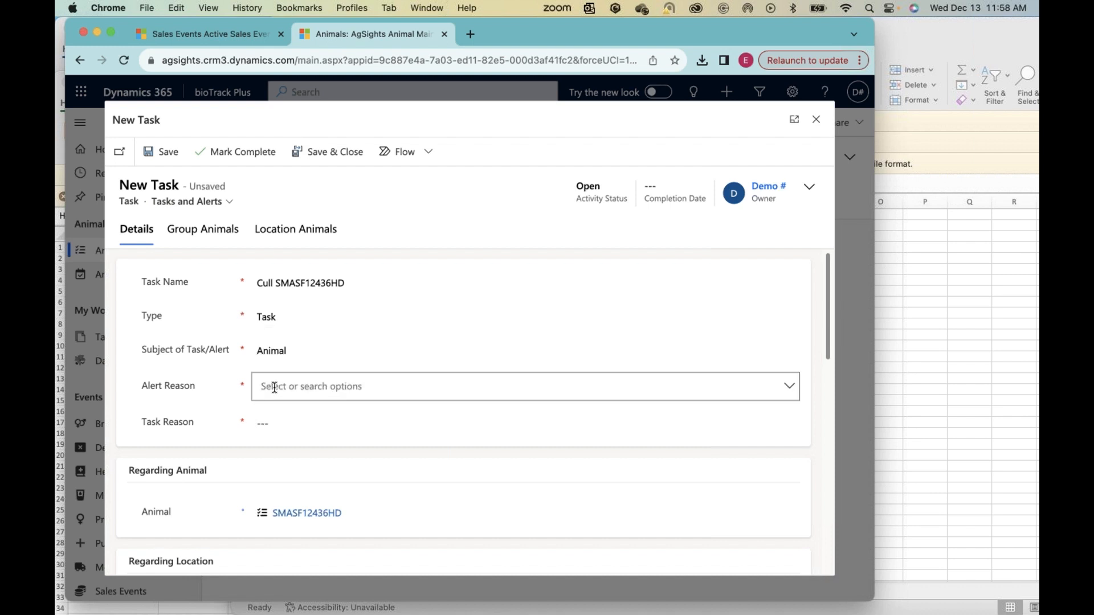
pyautogui.write('Bre')
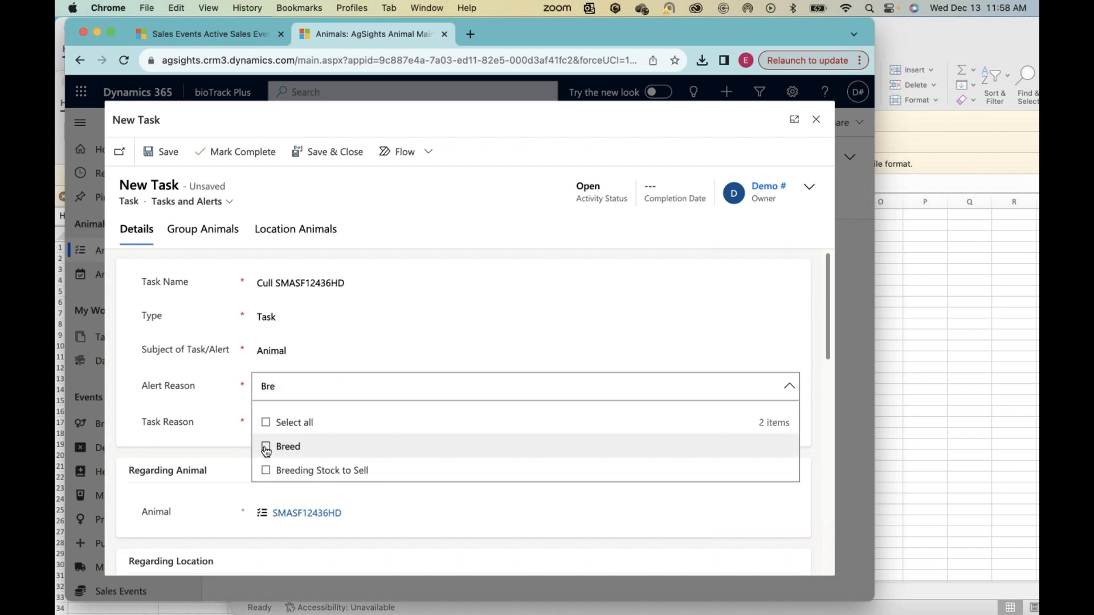
pyautogui.click(266, 448)
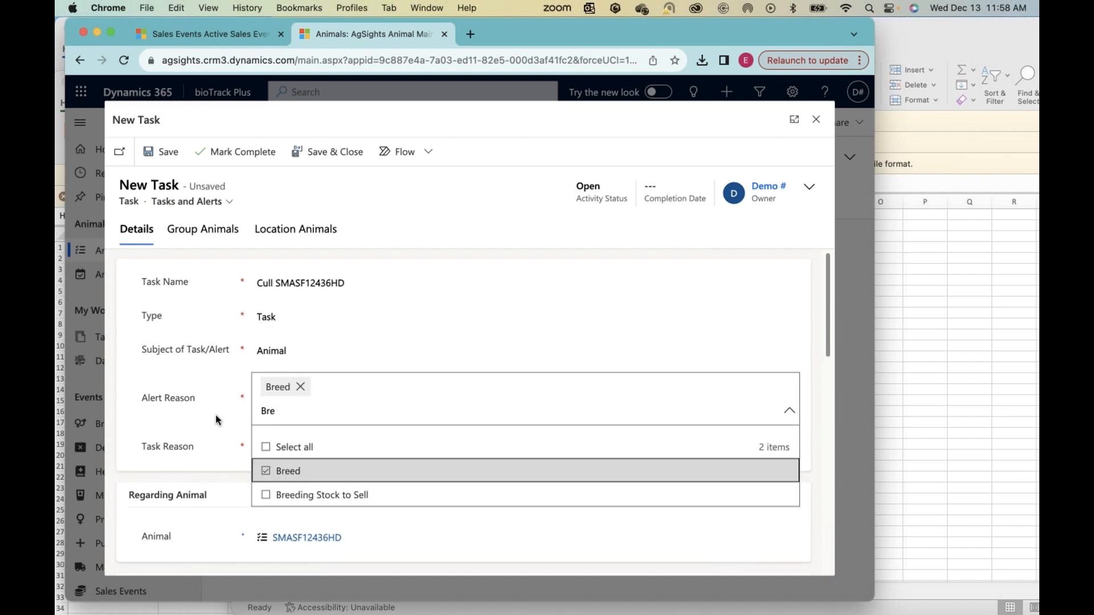
pyautogui.click(215, 418)
pyautogui.click(263, 425)
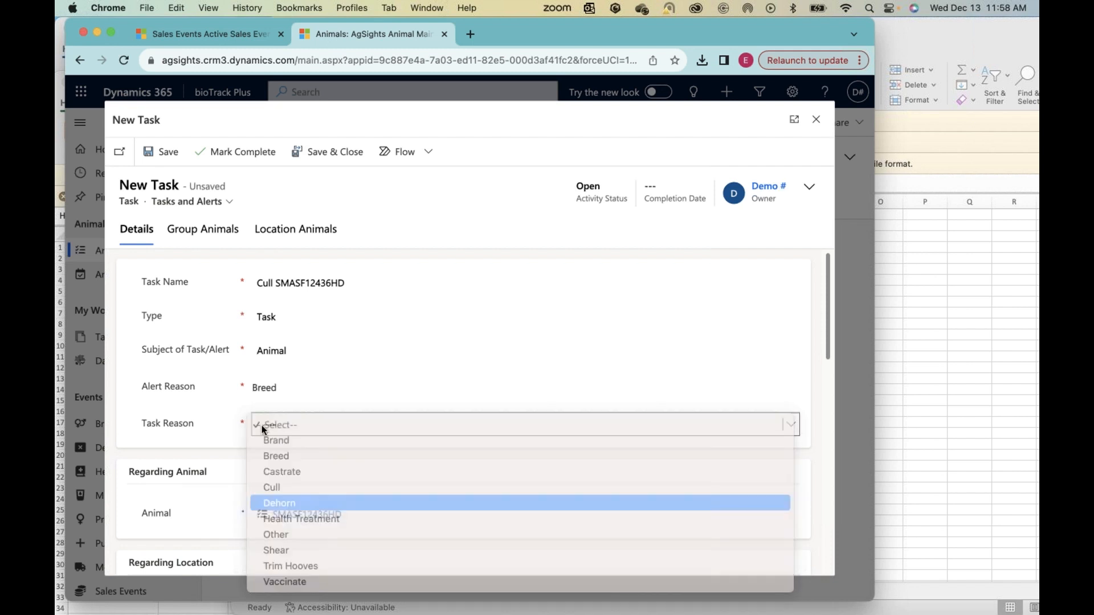
pyautogui.click(270, 489)
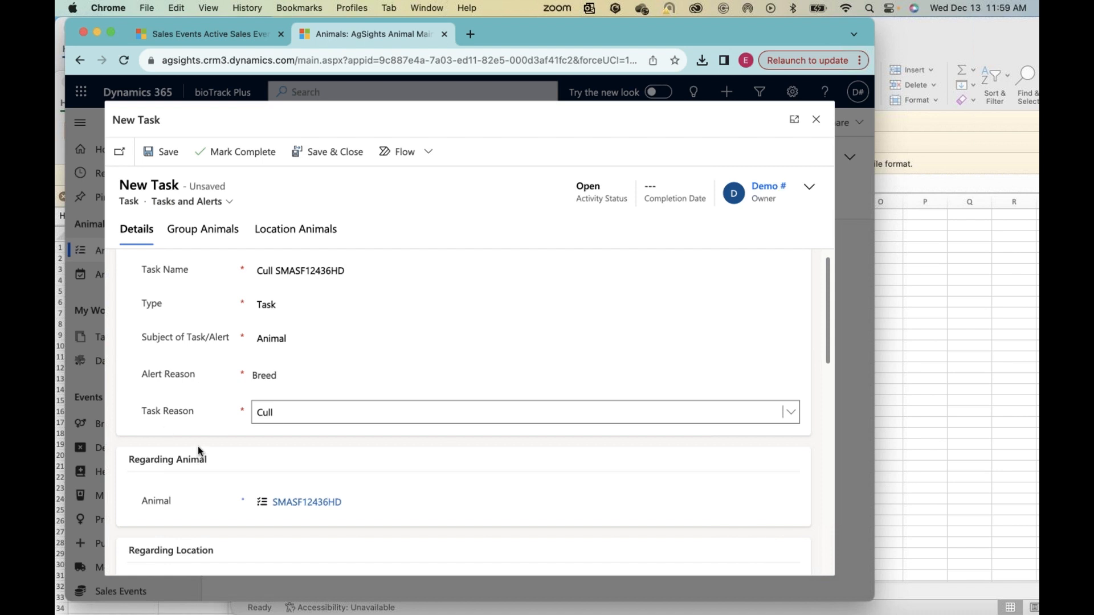
# Step: Review the remaining fields of the new cull task, including description and notification details, and save and close it
pyautogui.scroll(-2, 215, 458)
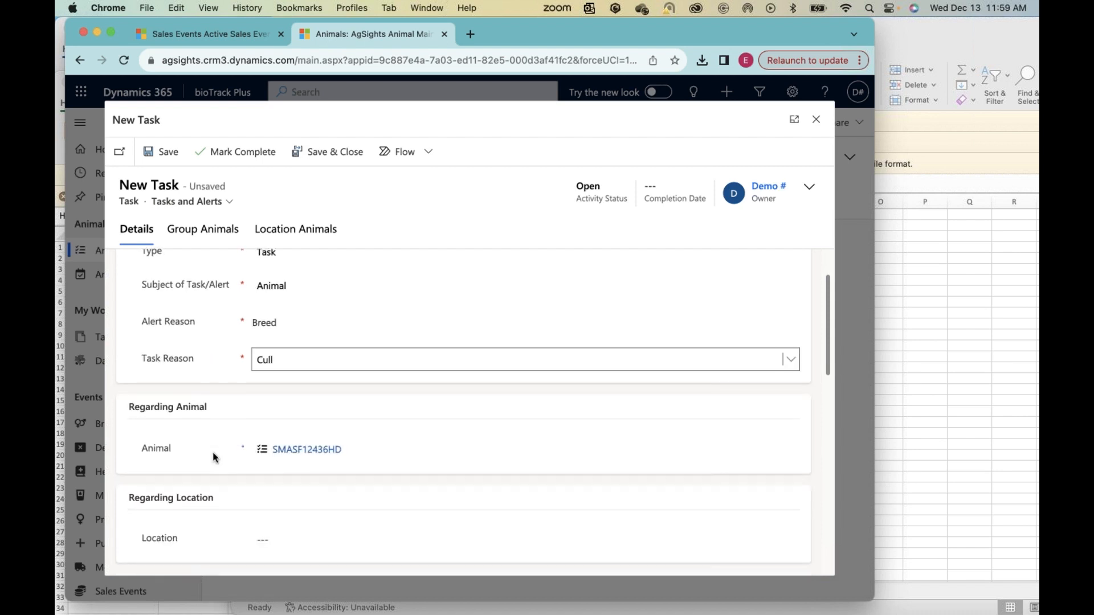
pyautogui.scroll(-1, 232, 423)
pyautogui.scroll(3, 233, 424)
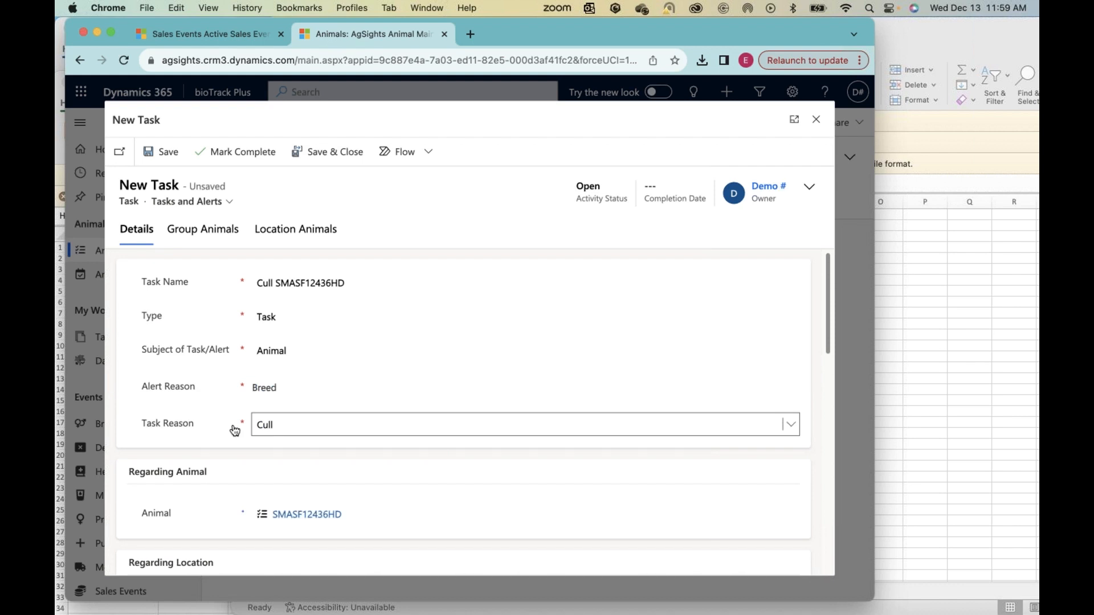
pyautogui.scroll(-10, 332, 449)
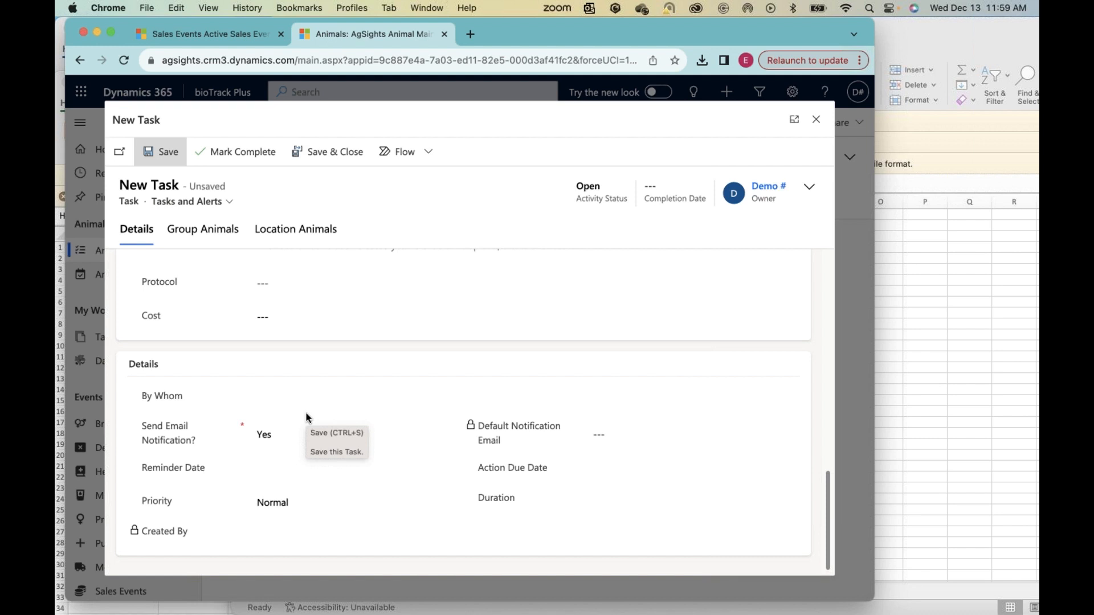
pyautogui.scroll(4, 351, 391)
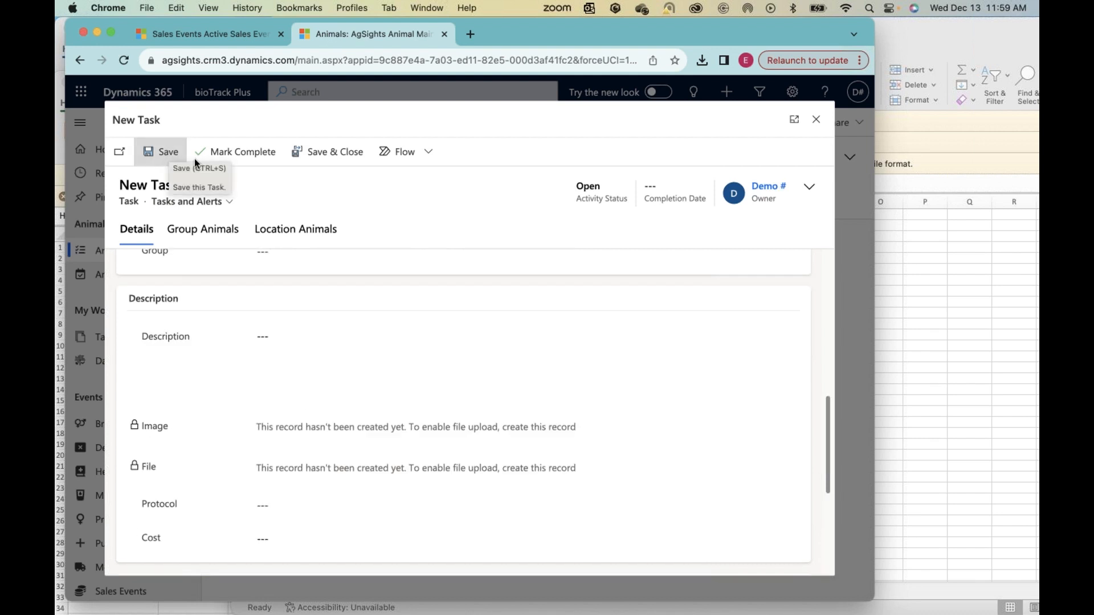
pyautogui.click(327, 152)
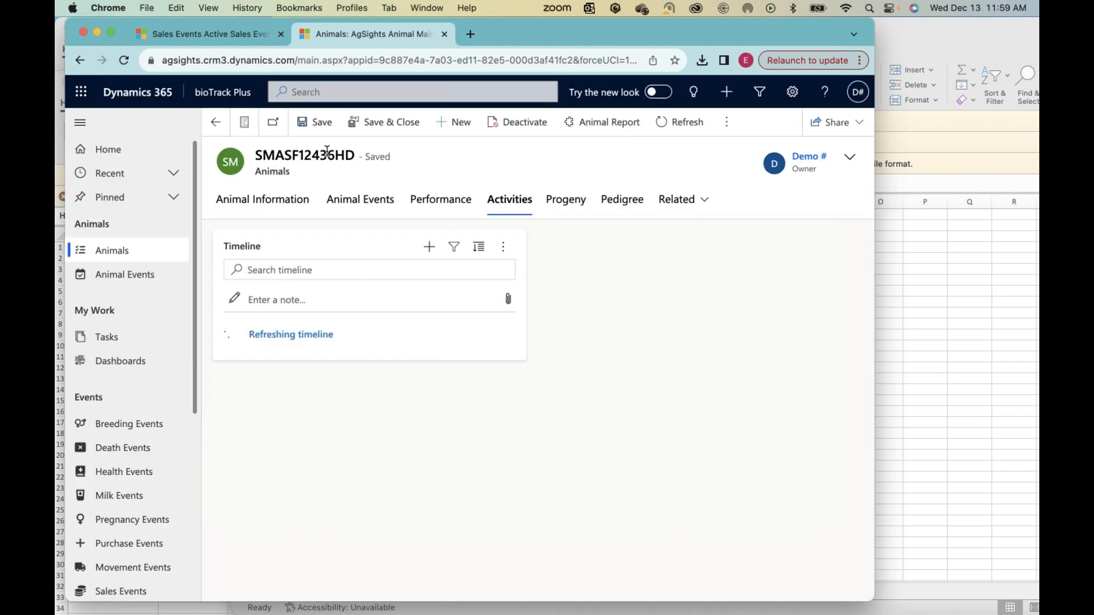
# Step: Open the All Tasks list and switch it to the Cull List view
pyautogui.click(101, 341)
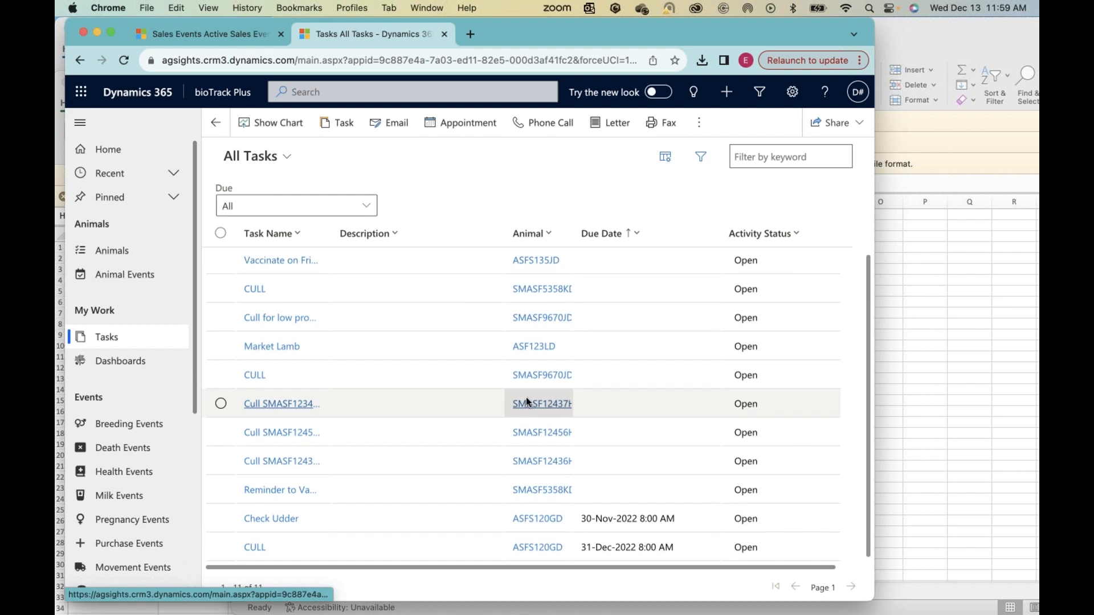
pyautogui.click(287, 157)
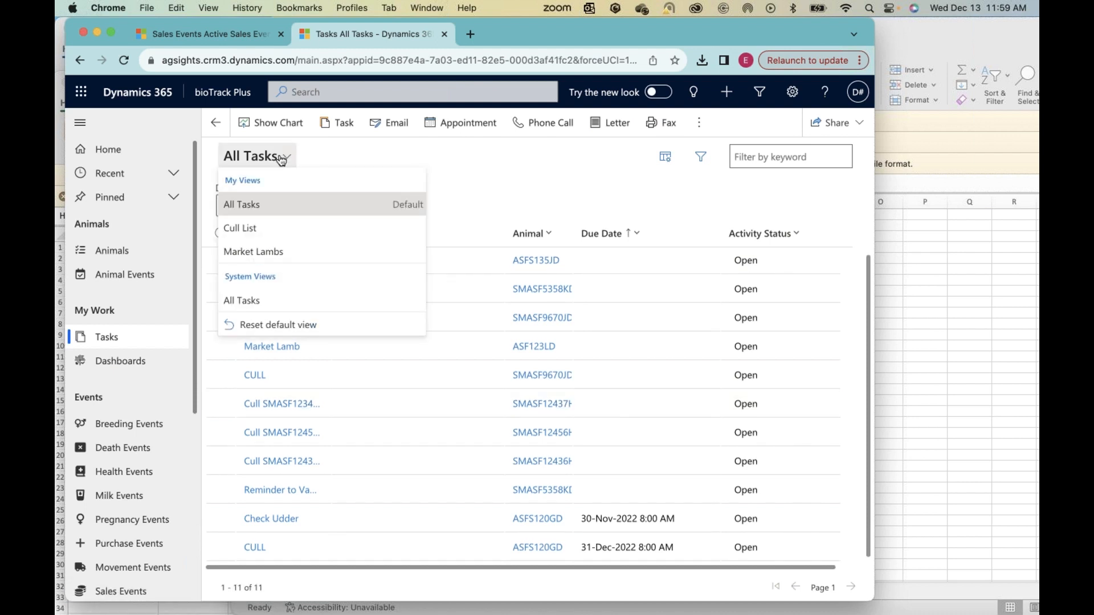
pyautogui.click(330, 159)
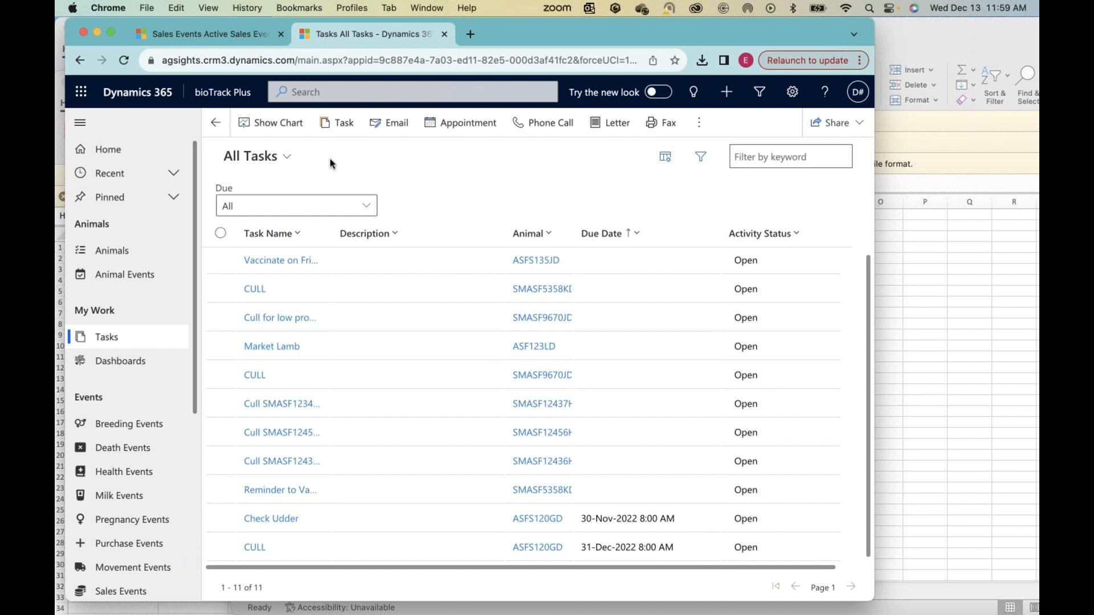
pyautogui.click(281, 156)
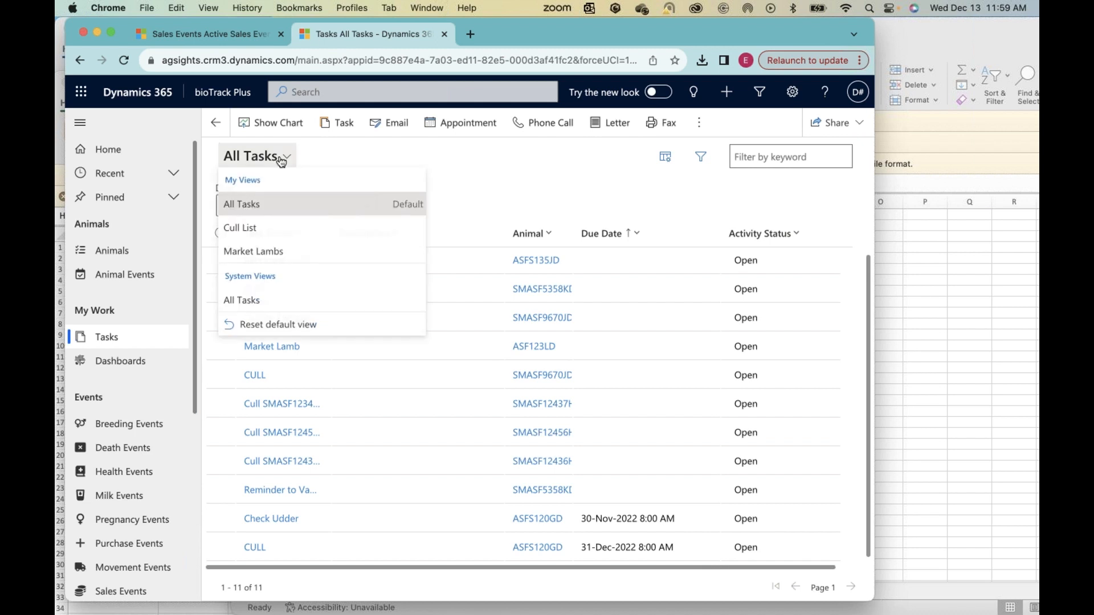
pyautogui.click(240, 228)
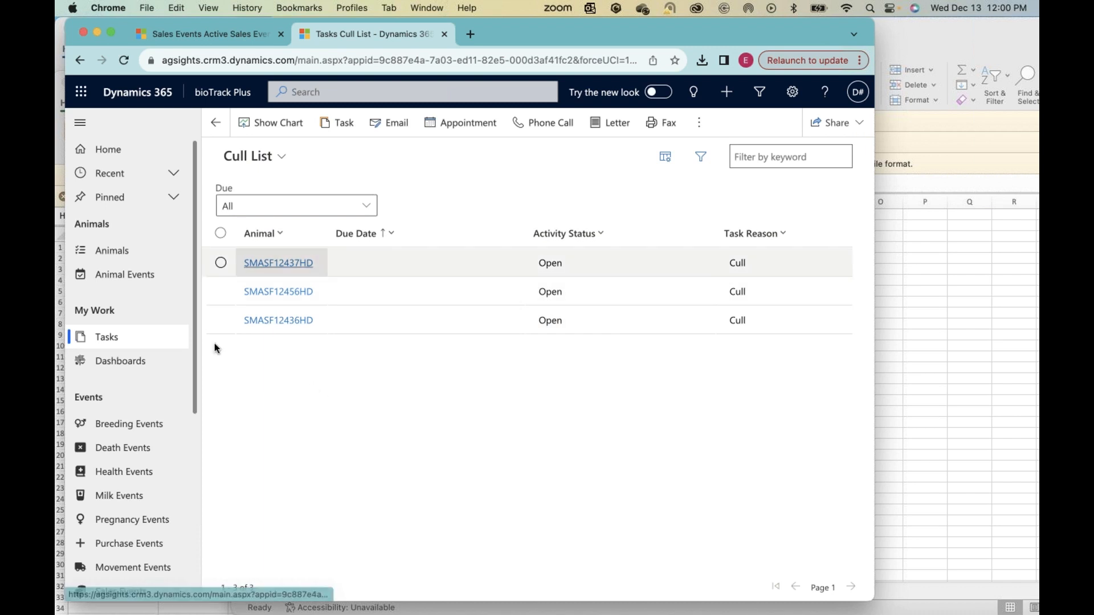
# Step: Export the Cull List to Excel and view the exported workbook
pyautogui.click(698, 123)
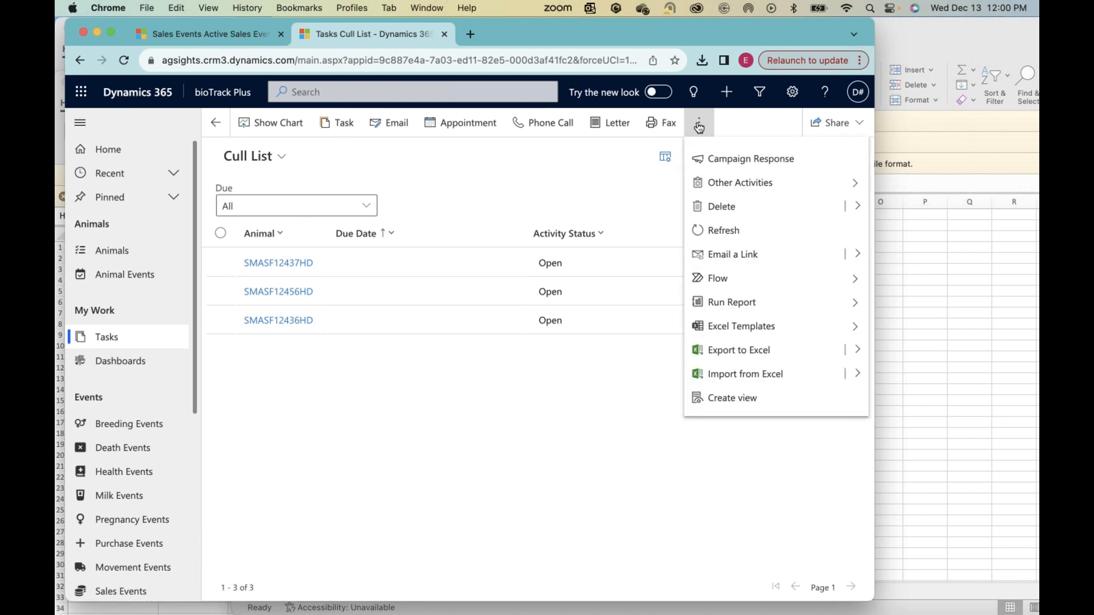
pyautogui.click(713, 349)
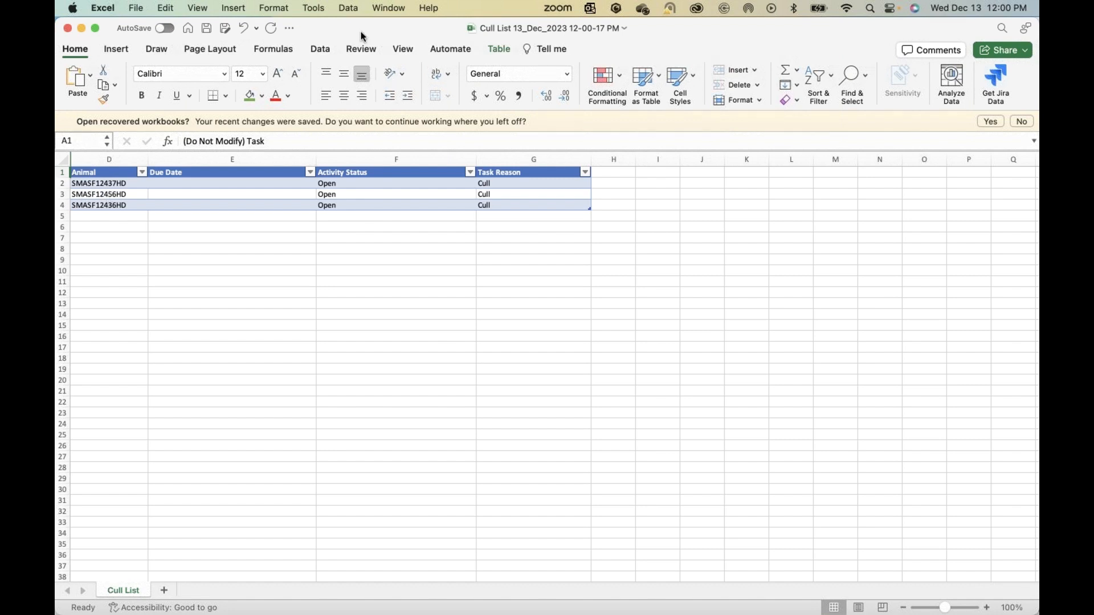
pyautogui.moveTo(363, 34); pyautogui.dragTo(363, 113)
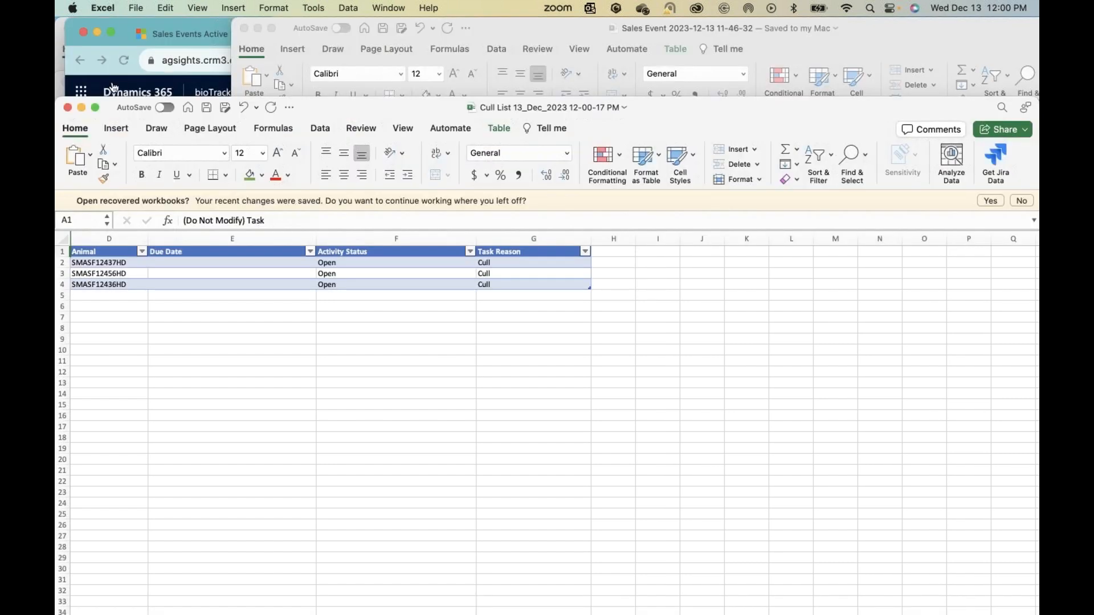
# Step: Return to bioTrack Plus in Chrome and add the Ear-Tag (Animal) and Registration Name (Animal) columns to the Cull List view
pyautogui.click(113, 88)
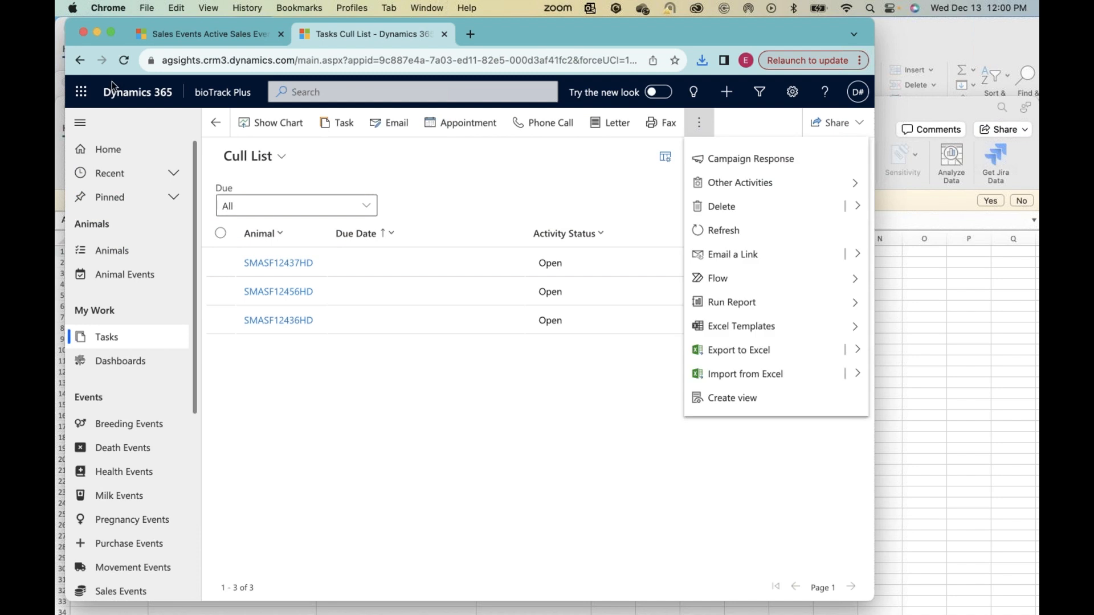
pyautogui.click(576, 196)
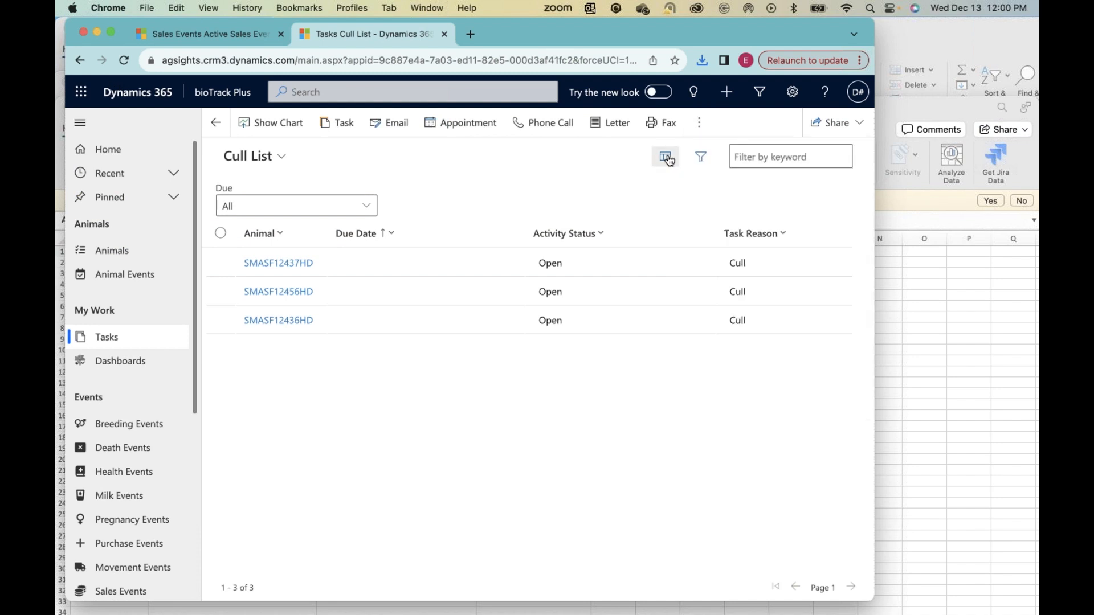
pyautogui.click(665, 158)
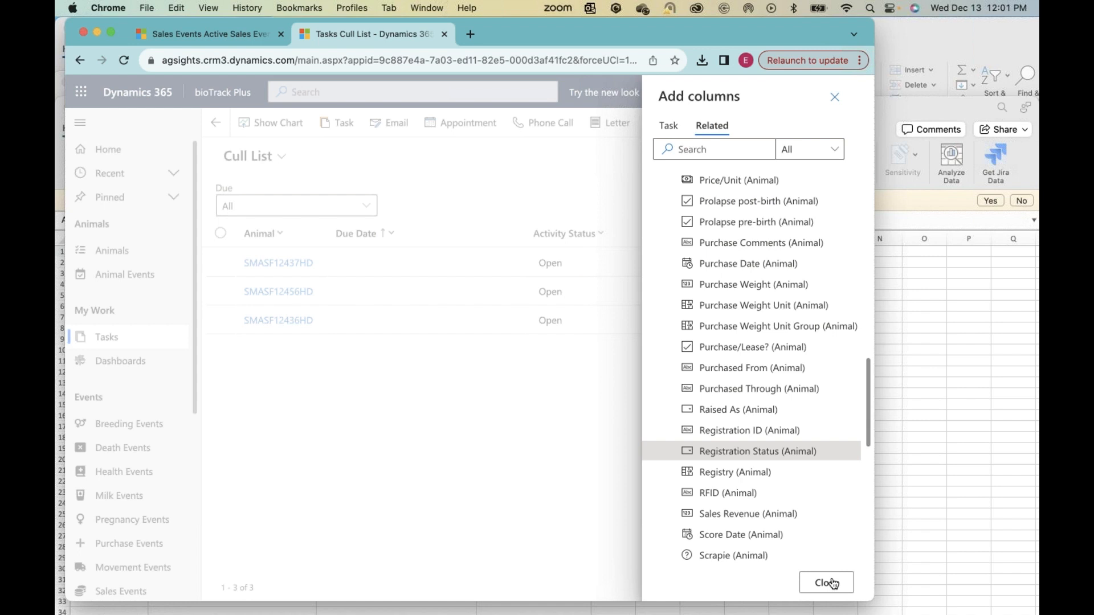
pyautogui.click(831, 583)
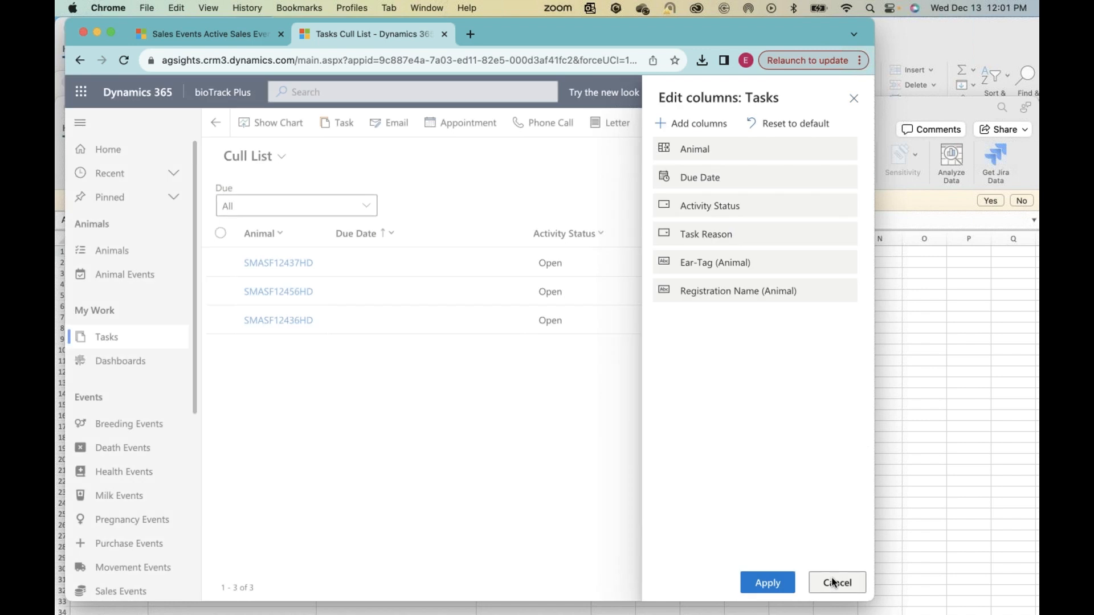
pyautogui.click(766, 584)
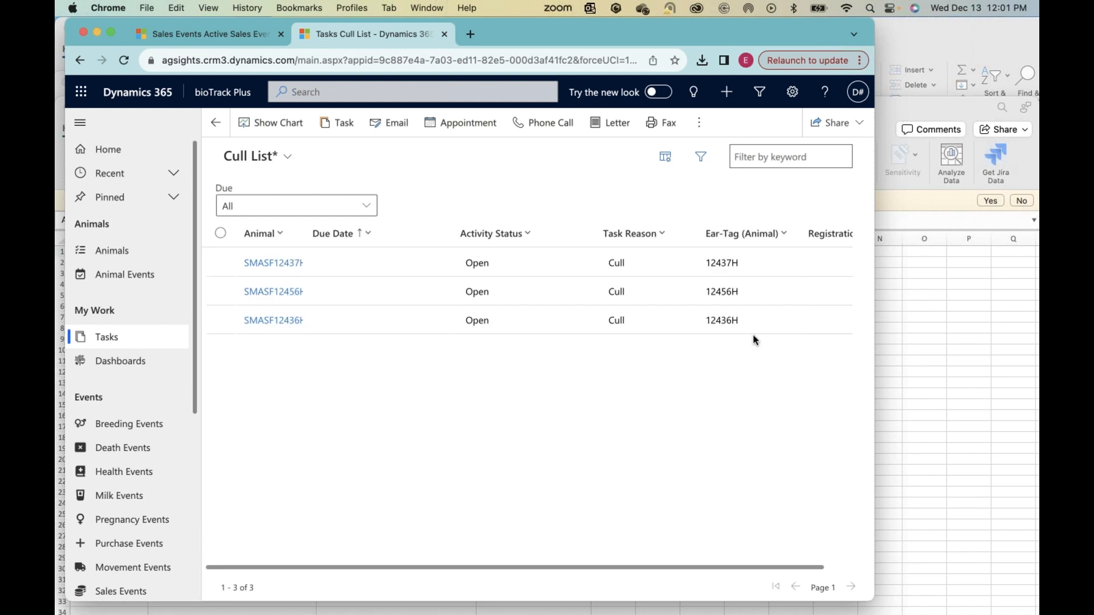
pyautogui.hscroll(2, 754, 340)
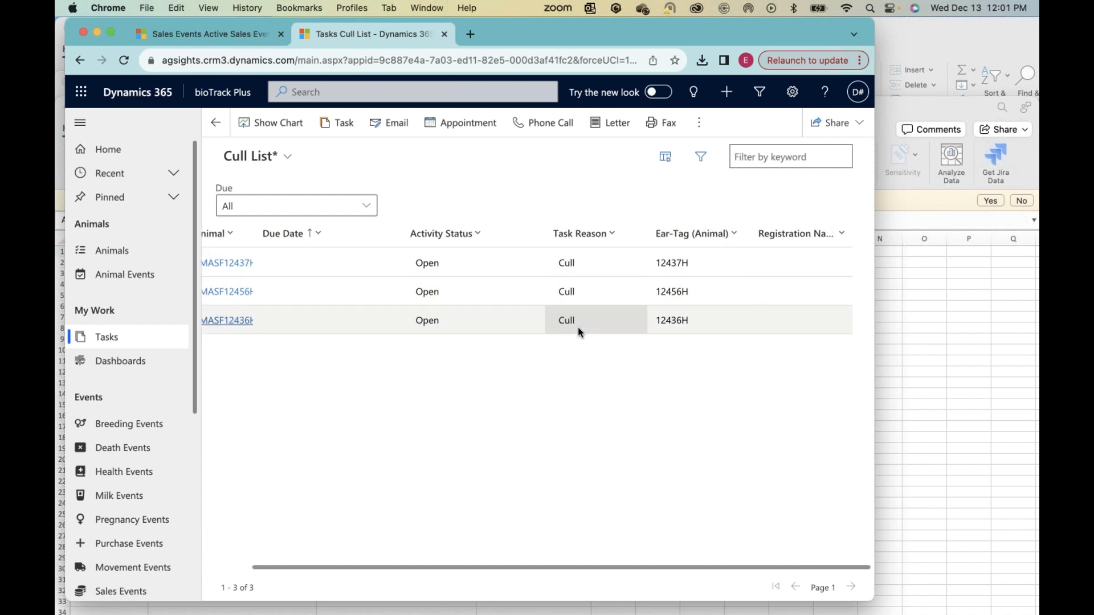
# Step: Look over the Cull List's added columns and the options for saving the modified view
pyautogui.hscroll(-2, 577, 328)
pyautogui.hscroll(2, 578, 328)
pyautogui.hscroll(-2, 577, 328)
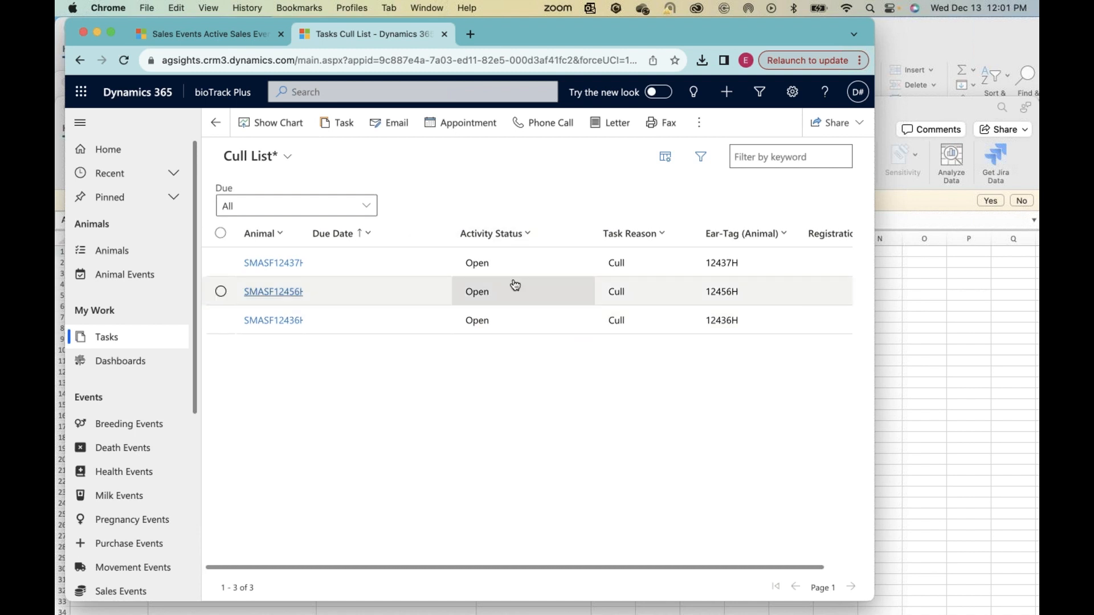
pyautogui.click(703, 124)
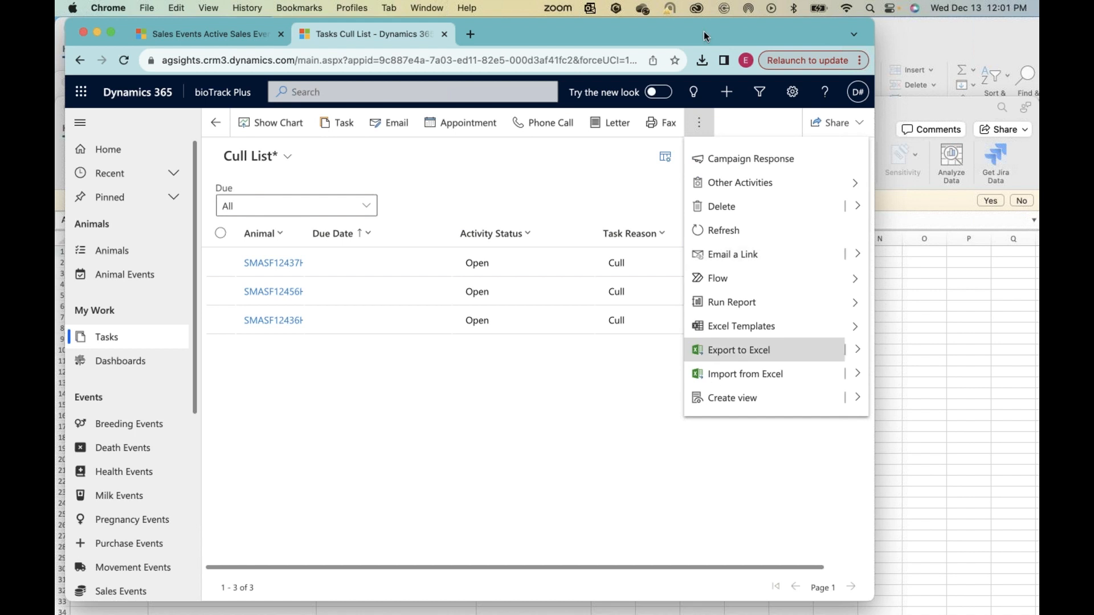
pyautogui.moveTo(710, 36); pyautogui.dragTo(619, 35)
pyautogui.click(766, 398)
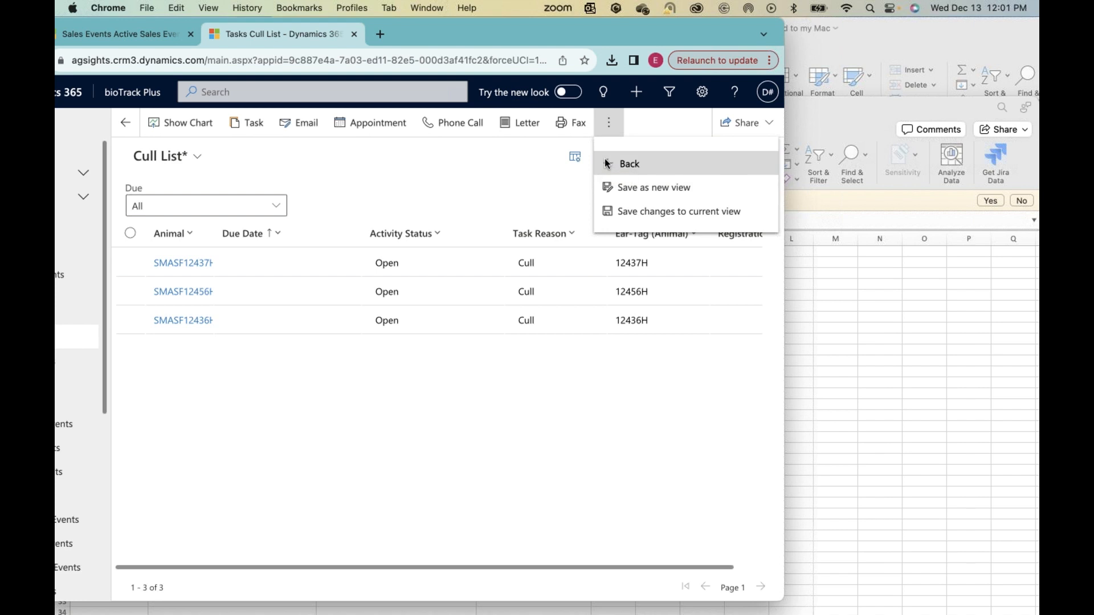
pyautogui.click(481, 232)
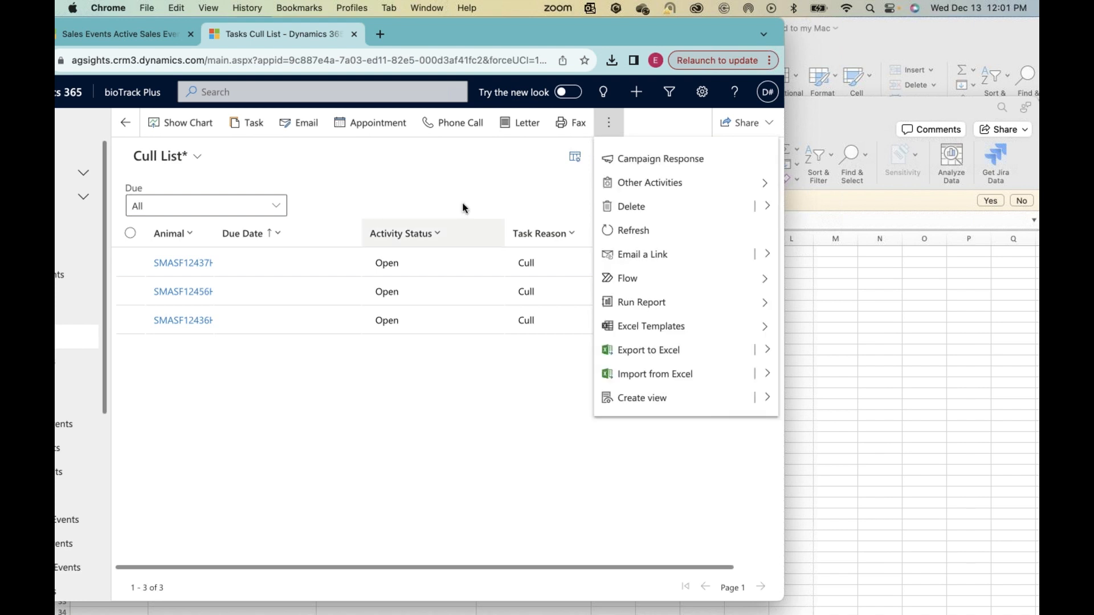
pyautogui.click(435, 165)
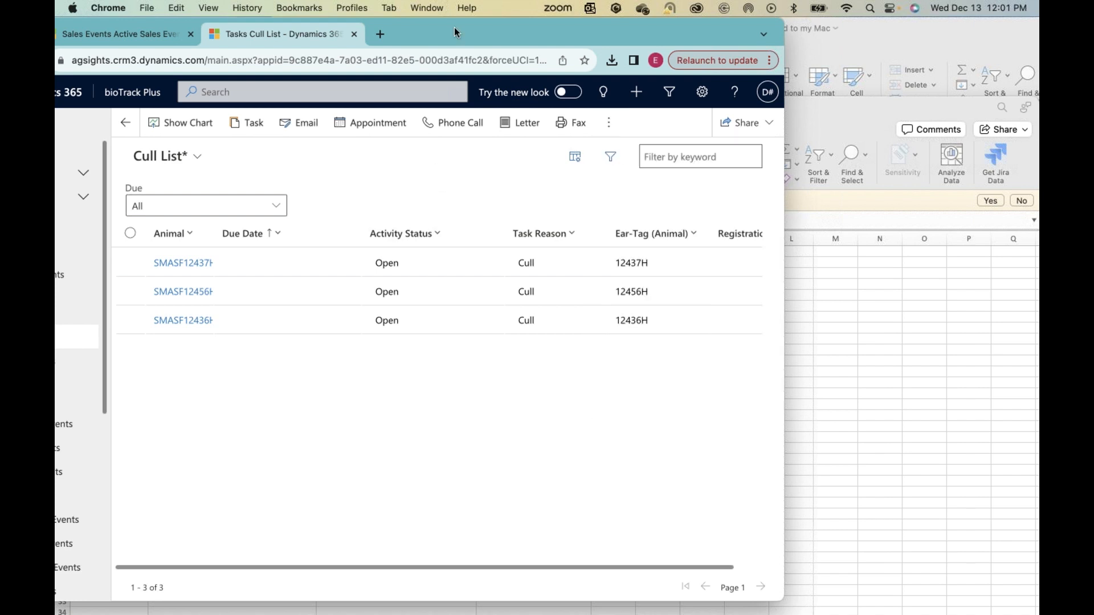
pyautogui.moveTo(511, 21); pyautogui.dragTo(621, 18)
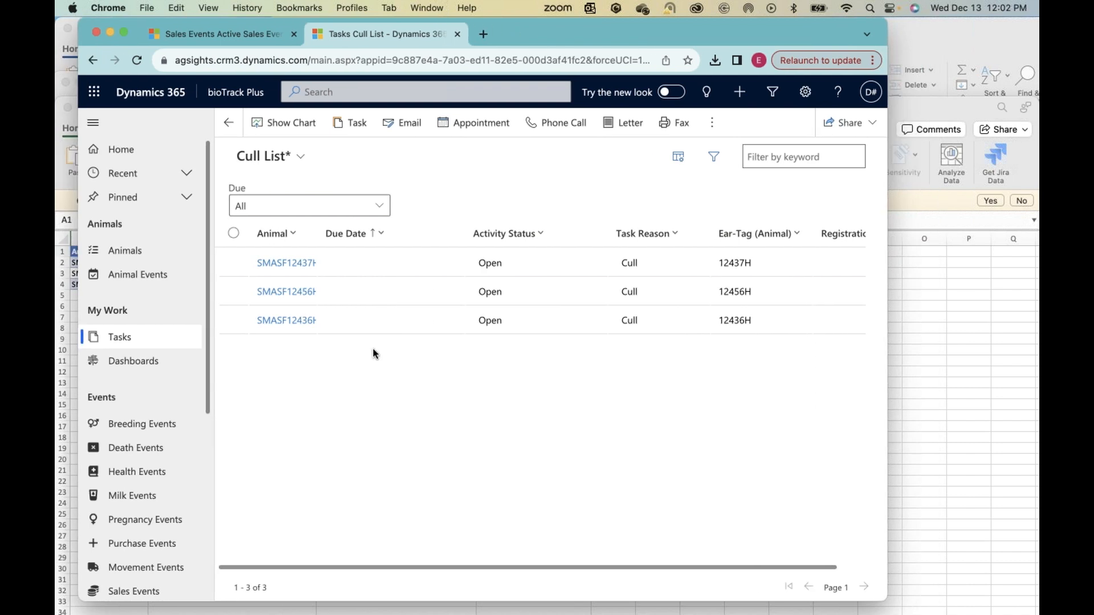
# Step: Switch to the exported Cull List workbook in Excel and inspect the three animals and their task reasons
pyautogui.hotkey('ctrl', 'Up')
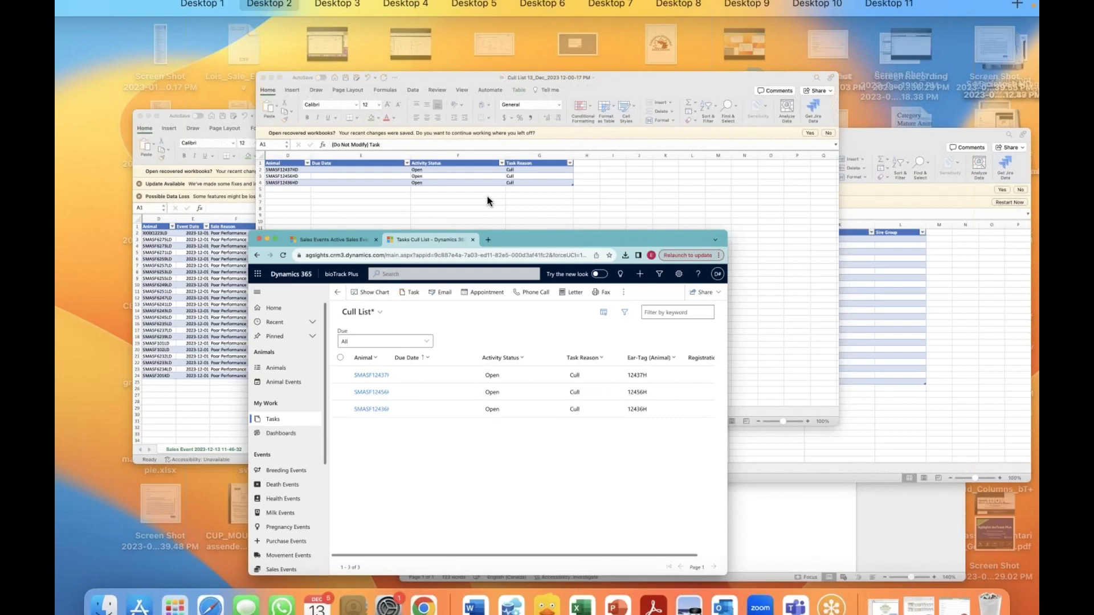
pyautogui.hotkey('ctrl', 'Up')
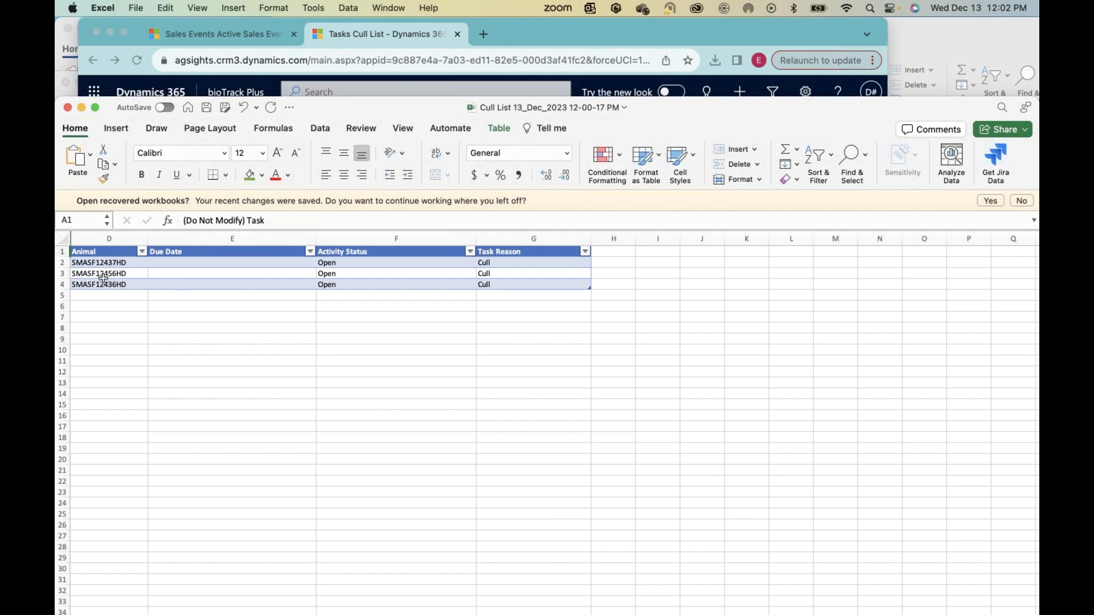
pyautogui.moveTo(103, 264); pyautogui.dragTo(101, 287)
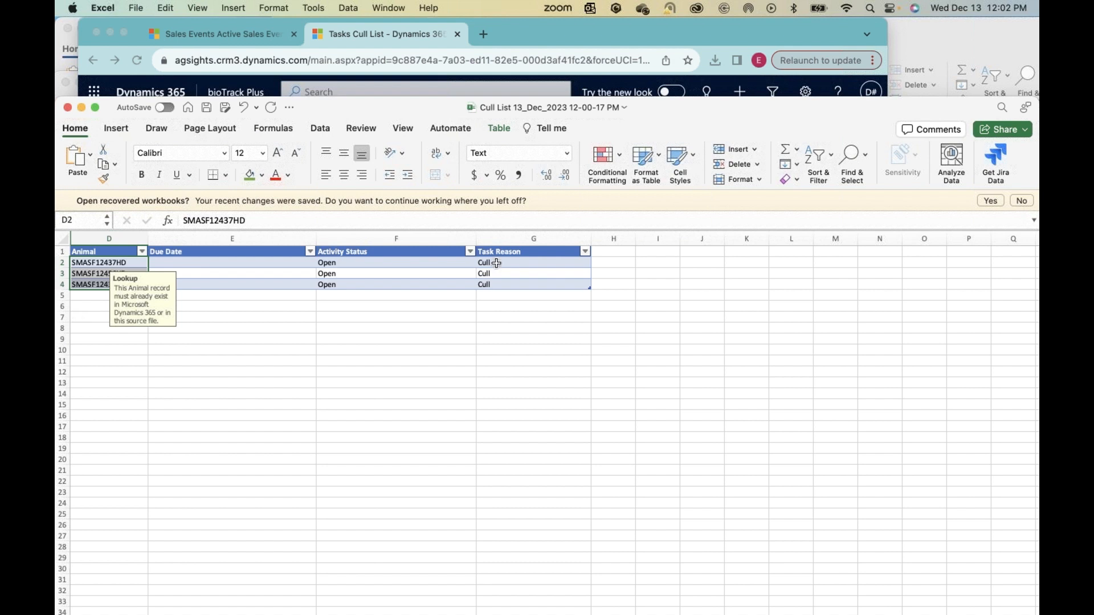
pyautogui.moveTo(496, 263); pyautogui.dragTo(507, 287)
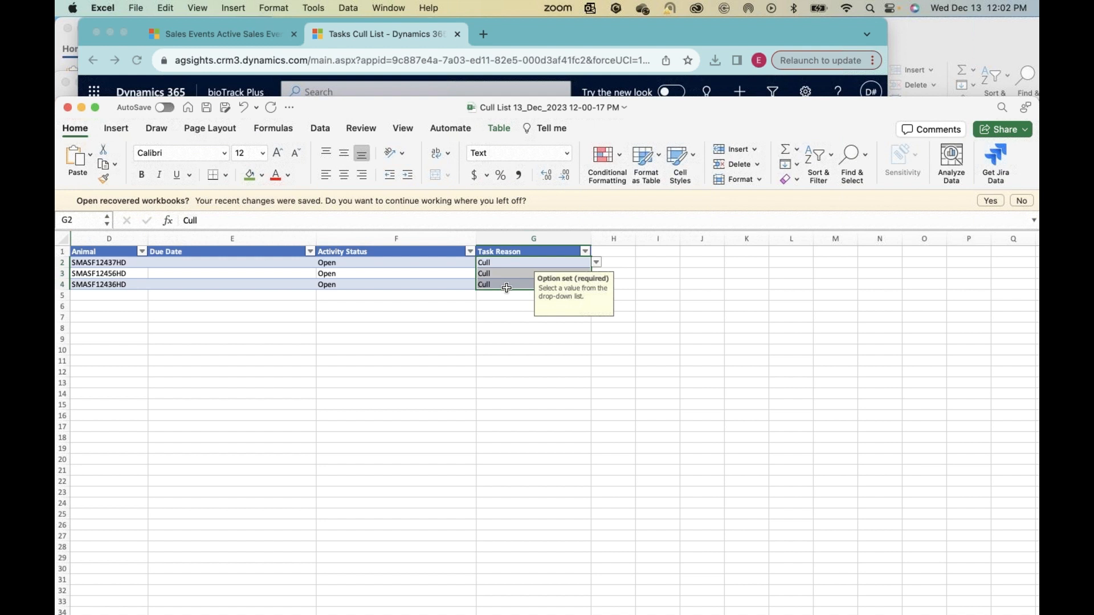
# Step: Return to bioTrack Plus in Chrome and open the animal events of SMASF12437HD from the Cull List
pyautogui.click(550, 40)
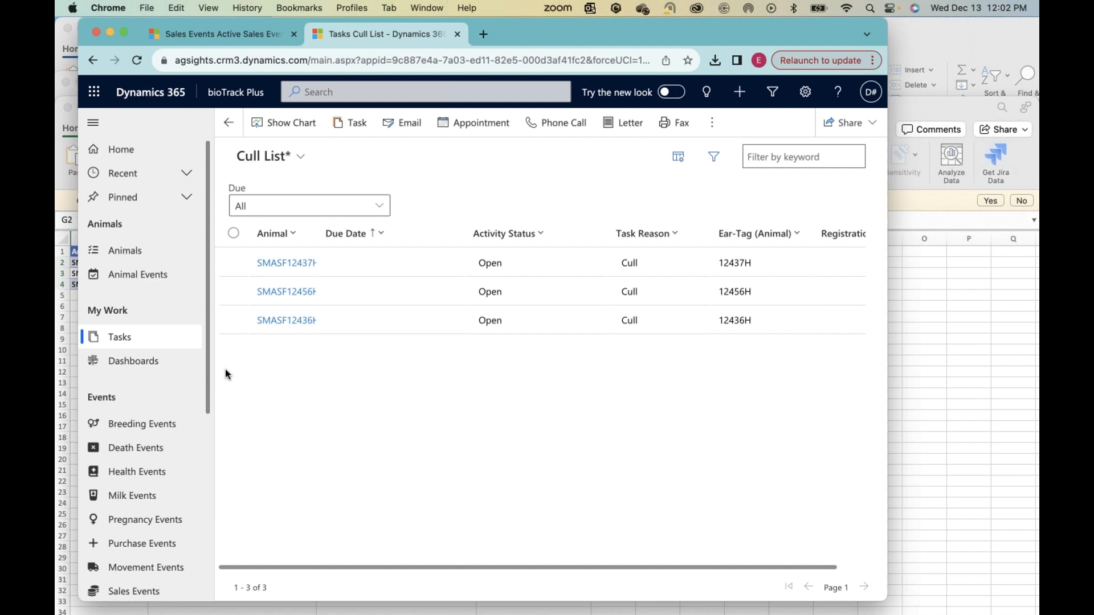
pyautogui.click(279, 265)
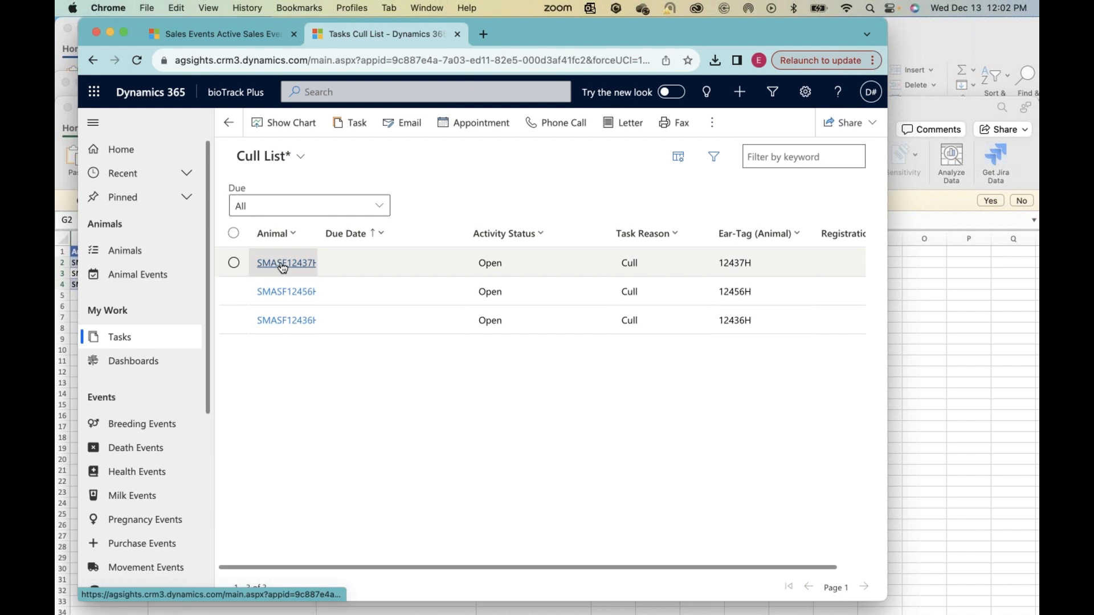
pyautogui.click(283, 265)
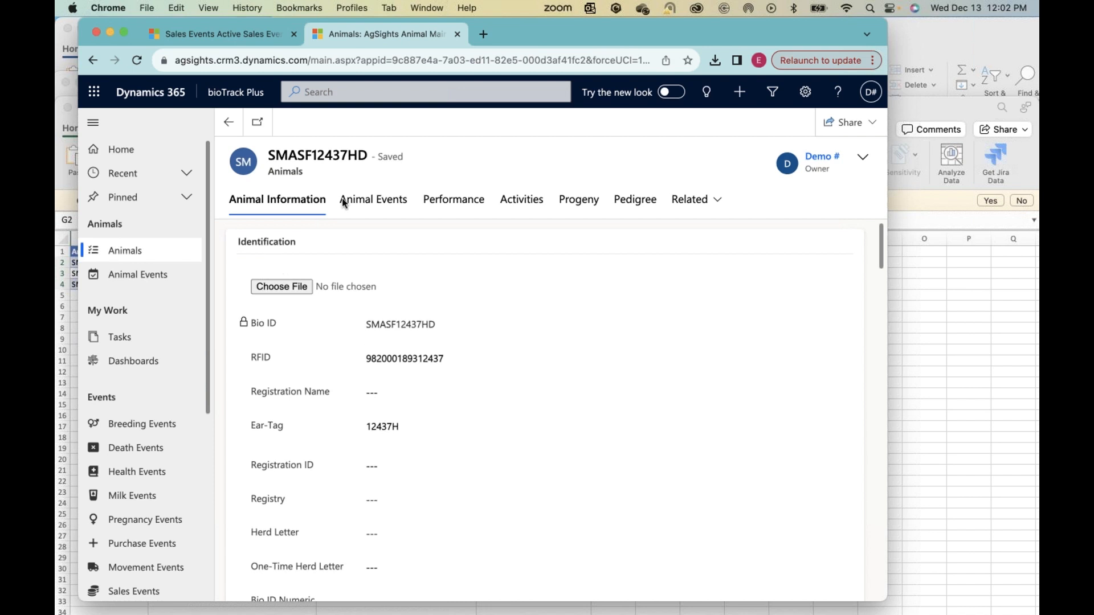
pyautogui.click(373, 206)
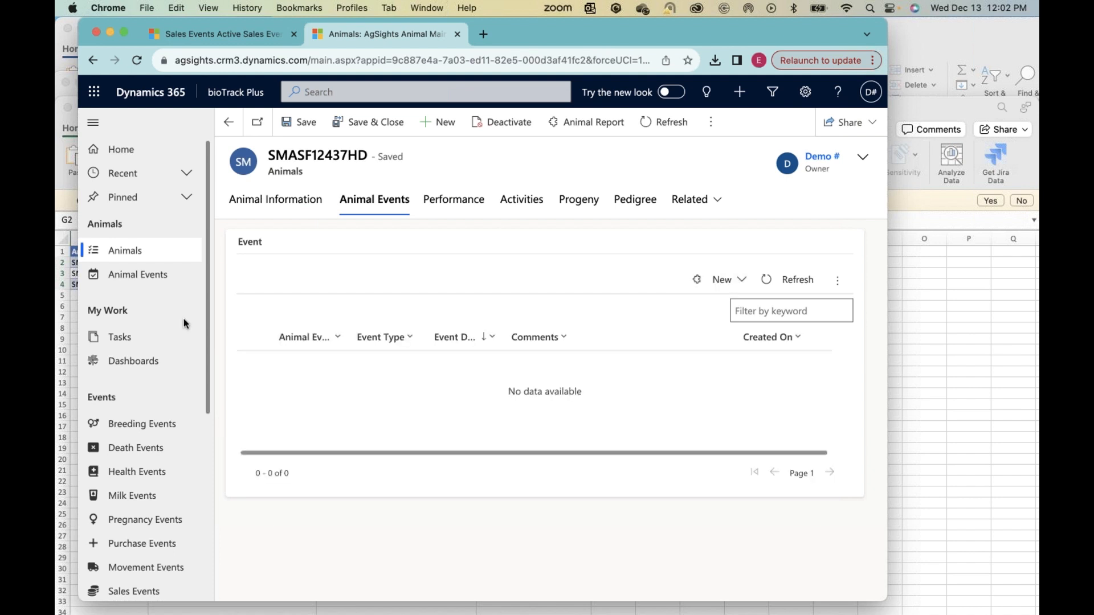
# Step: Start a new sales event for animal SMASF12437HD with Open as the sale reason
pyautogui.click(729, 283)
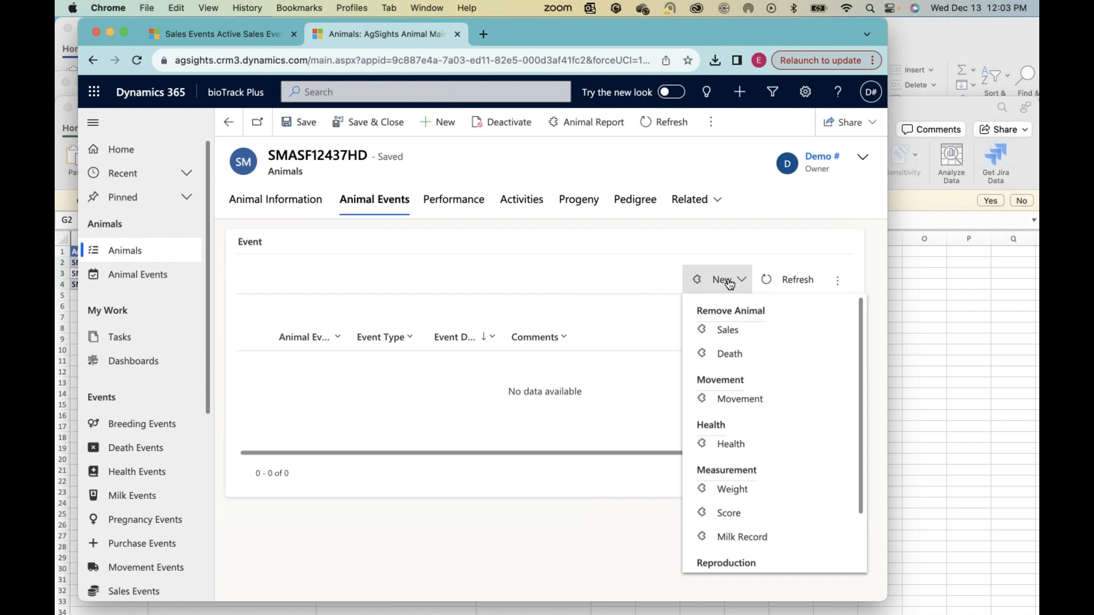
pyautogui.click(725, 330)
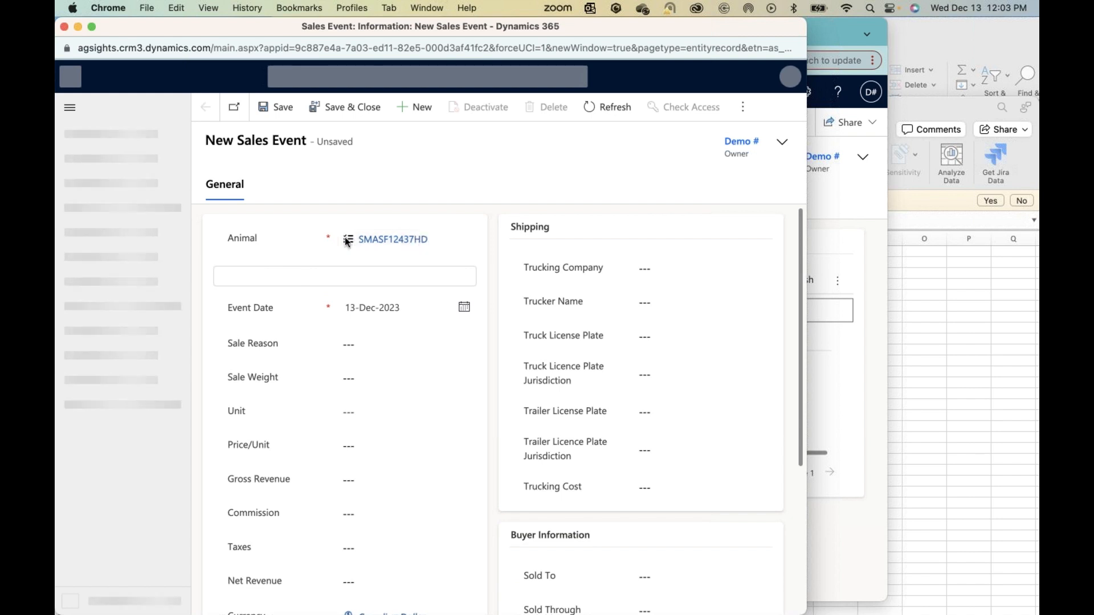
pyautogui.scroll(-1, 327, 420)
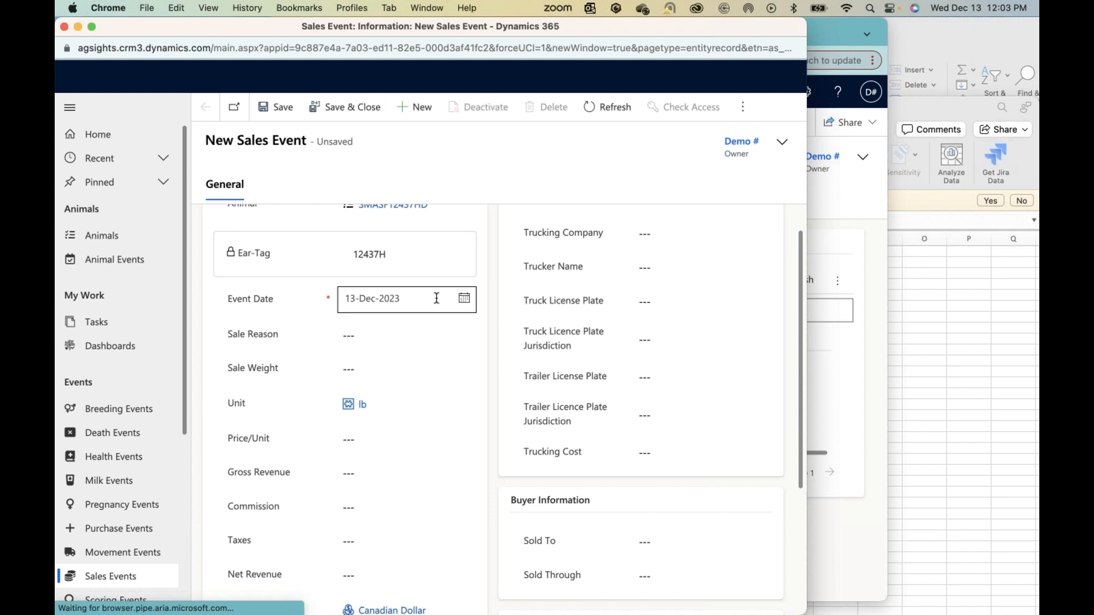
pyautogui.click(365, 335)
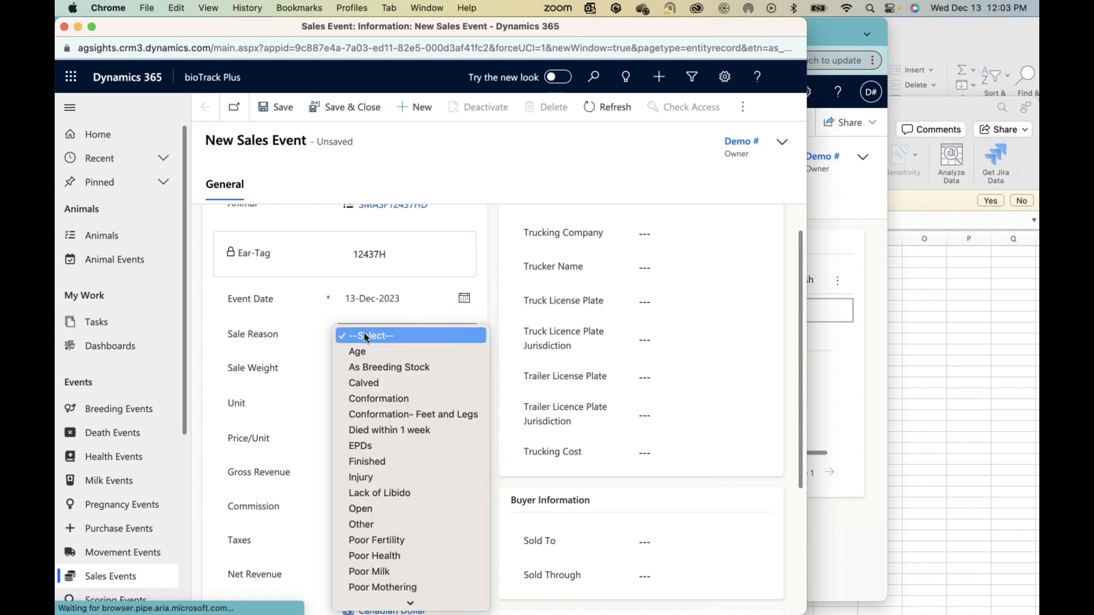
pyautogui.scroll(-1, 417, 436)
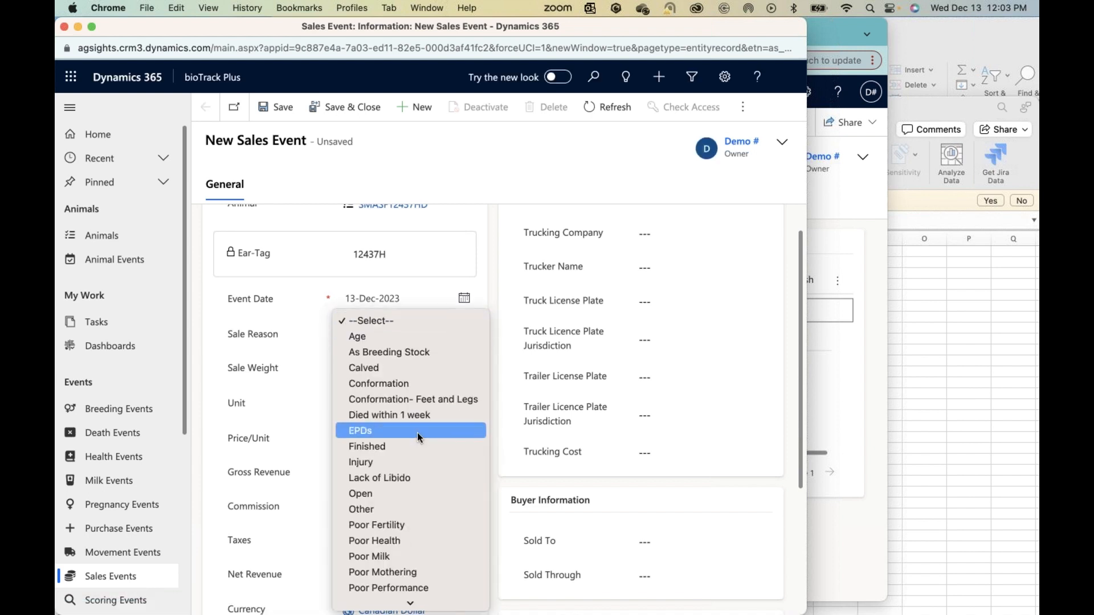
pyautogui.scroll(-5, 417, 436)
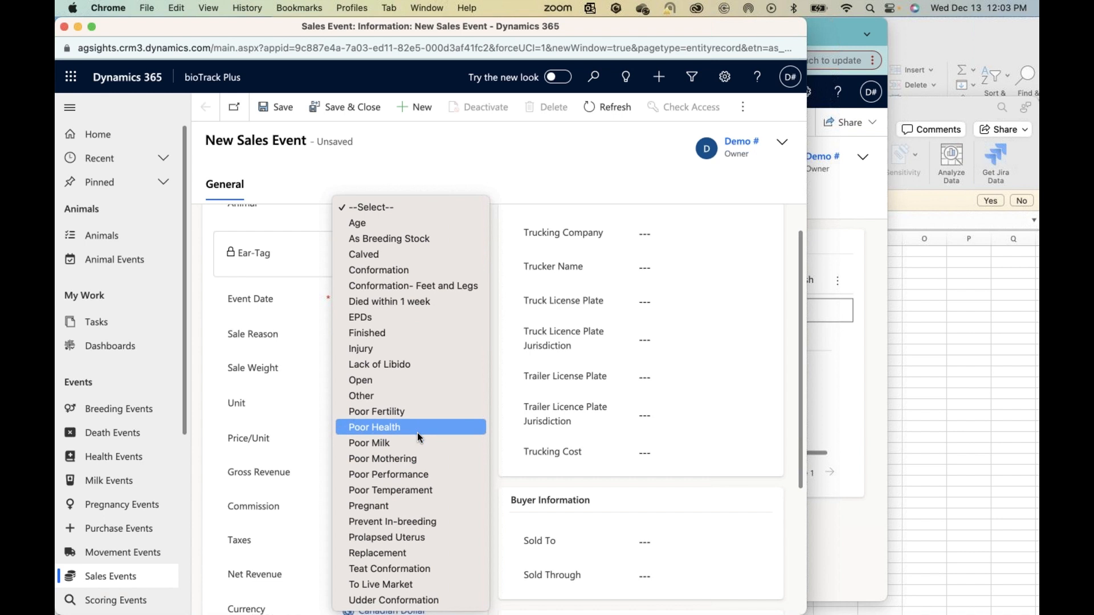
pyautogui.click(378, 382)
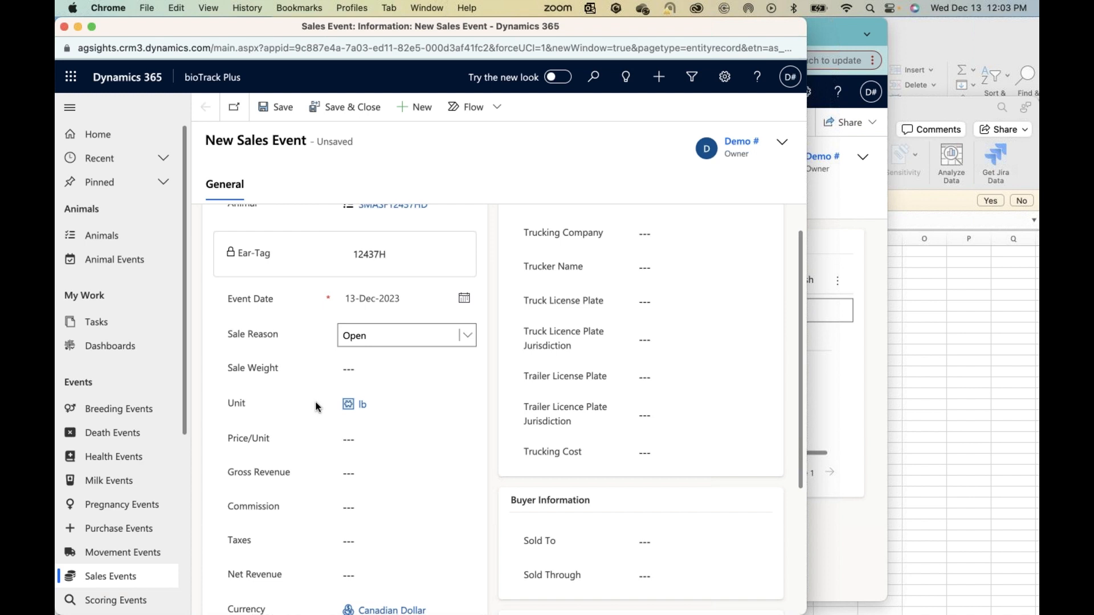
pyautogui.scroll(-1, 325, 376)
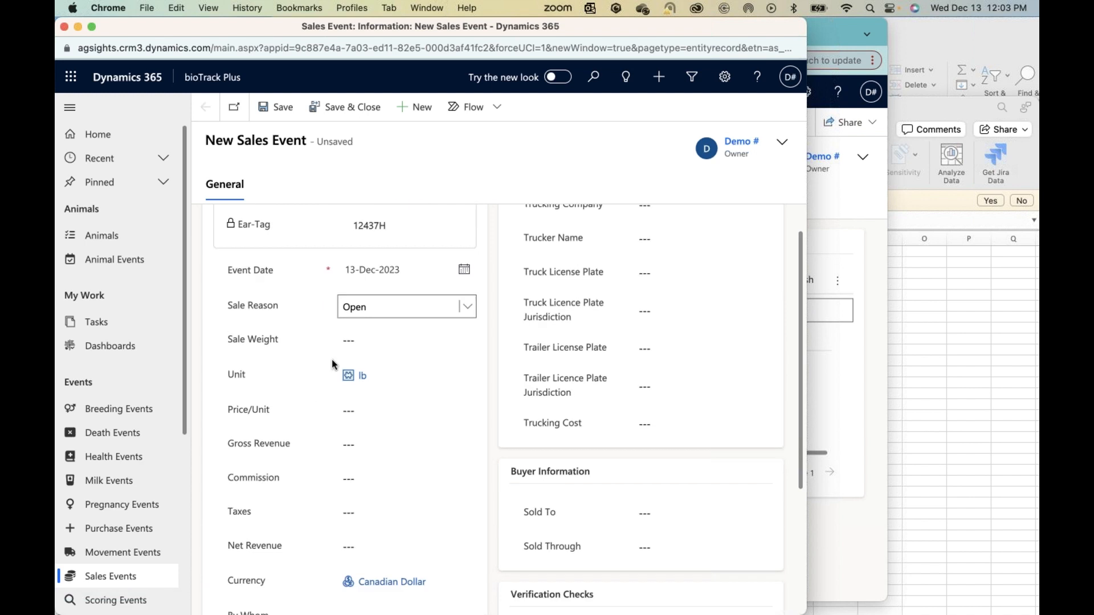
pyautogui.click(338, 325)
pyautogui.press('Tab')
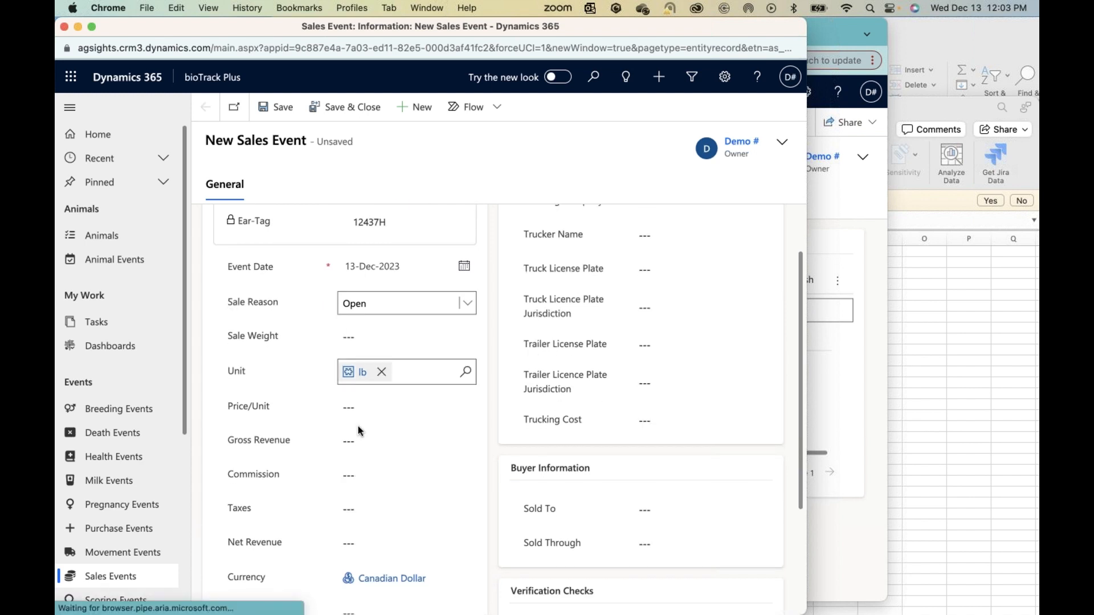
# Step: Enter Stockyard as the Sold To value in the sales event's buyer information
pyautogui.scroll(-3, 382, 501)
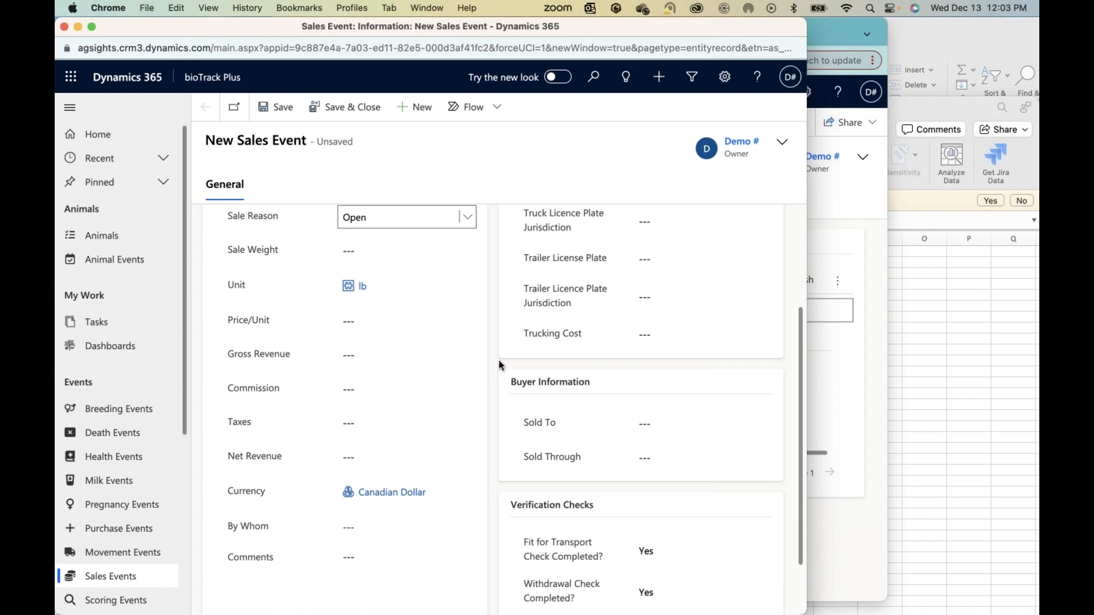
pyautogui.scroll(5, 499, 365)
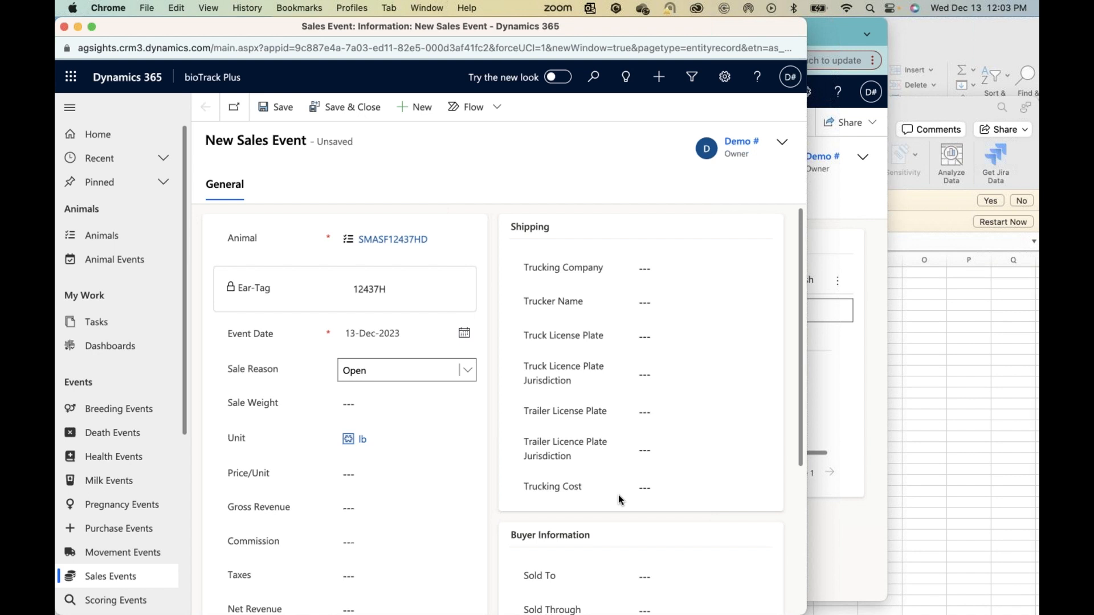
pyautogui.scroll(-5, 620, 496)
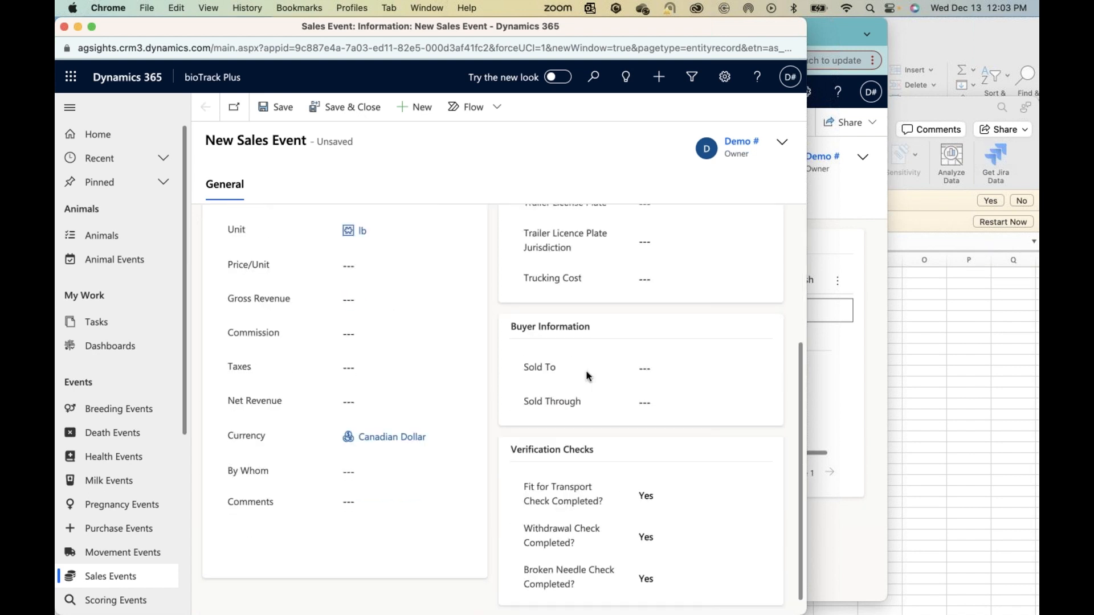
pyautogui.click(655, 368)
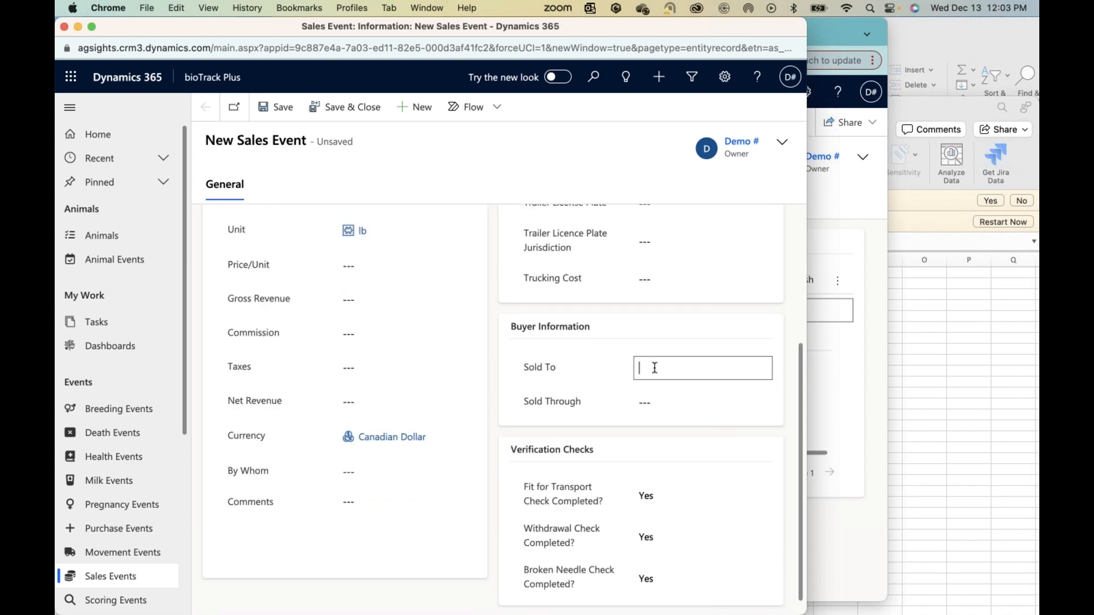
pyautogui.write('Stockyard')
pyautogui.click(653, 405)
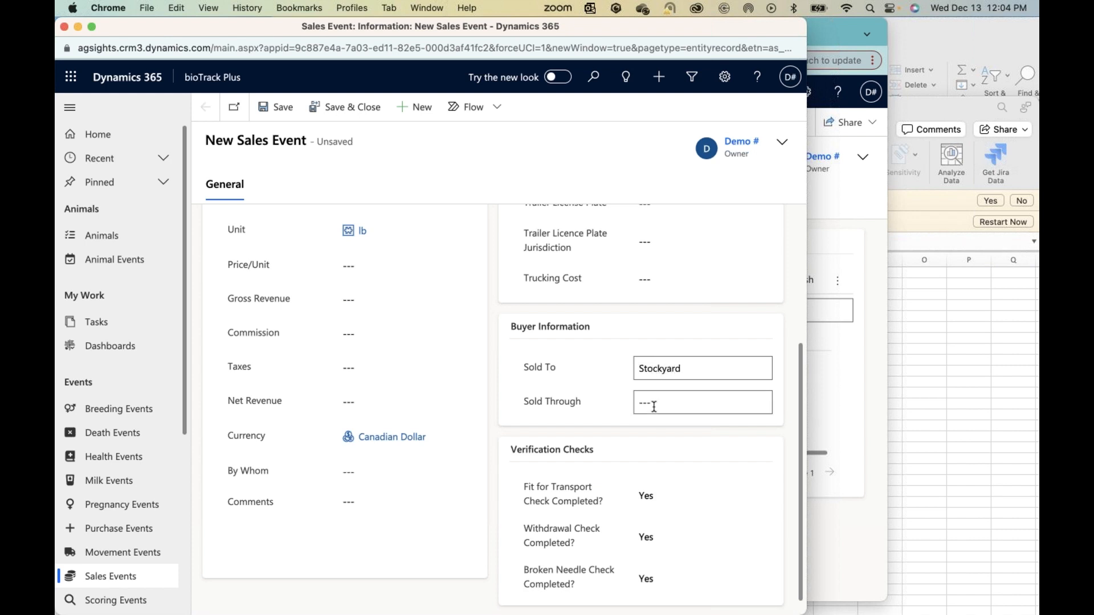
pyautogui.scroll(-1, 637, 430)
pyautogui.click(450, 482)
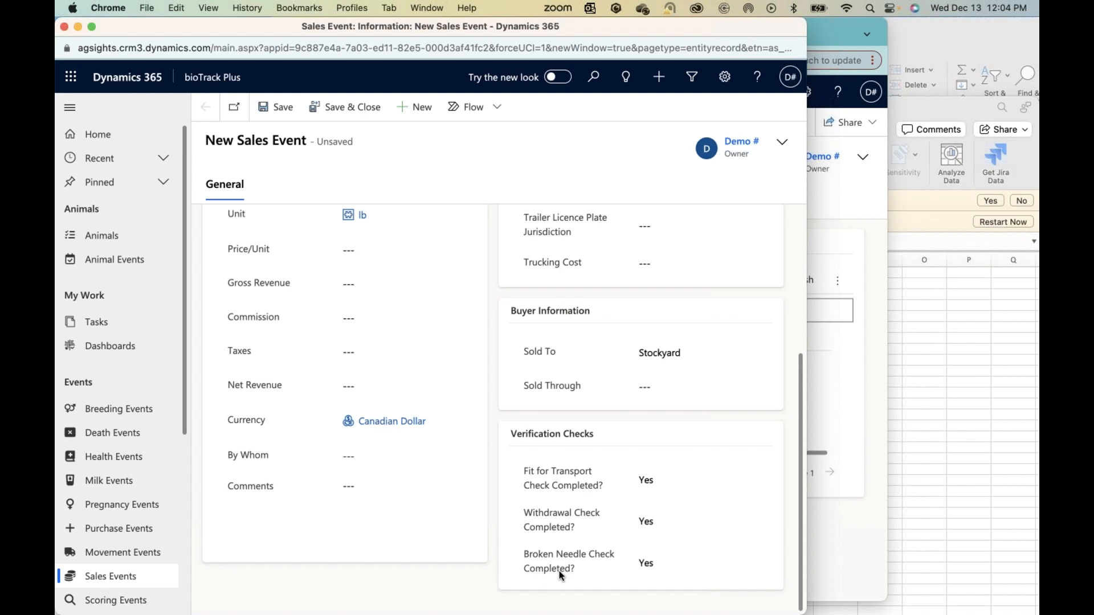
# Step: Review the completed sales event form, save the event, and close its window
pyautogui.scroll(5, 496, 434)
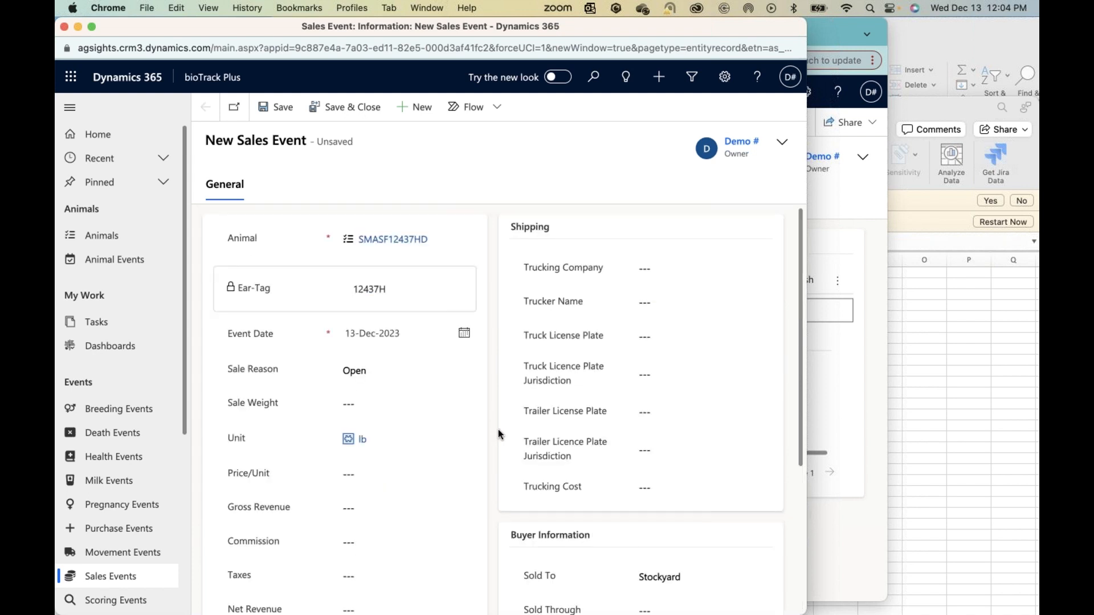
pyautogui.scroll(-3, 412, 222)
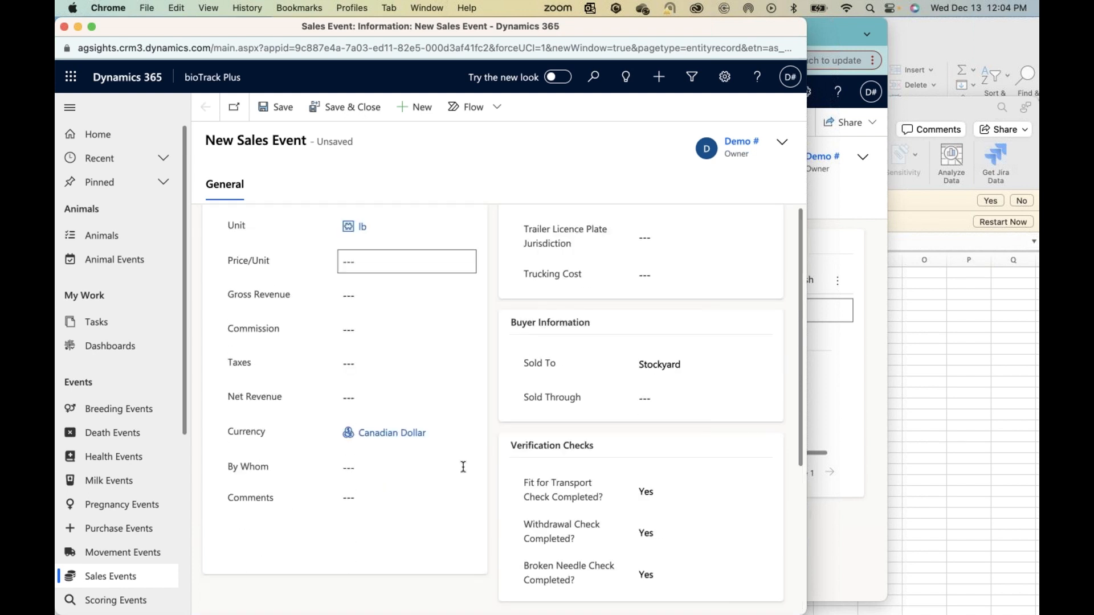
pyautogui.scroll(5, 464, 465)
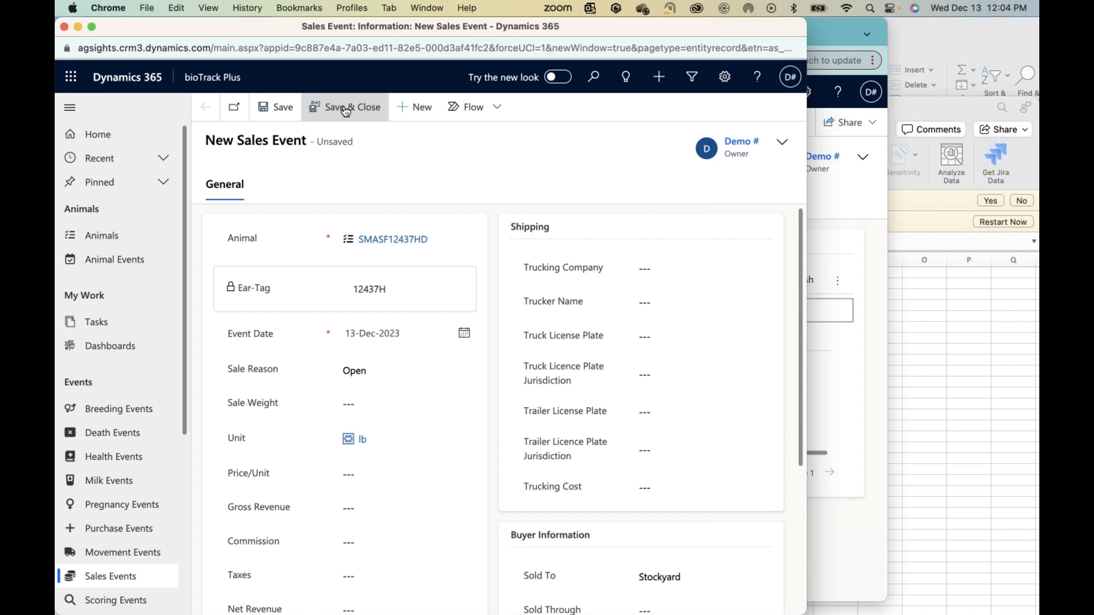
pyautogui.click(346, 109)
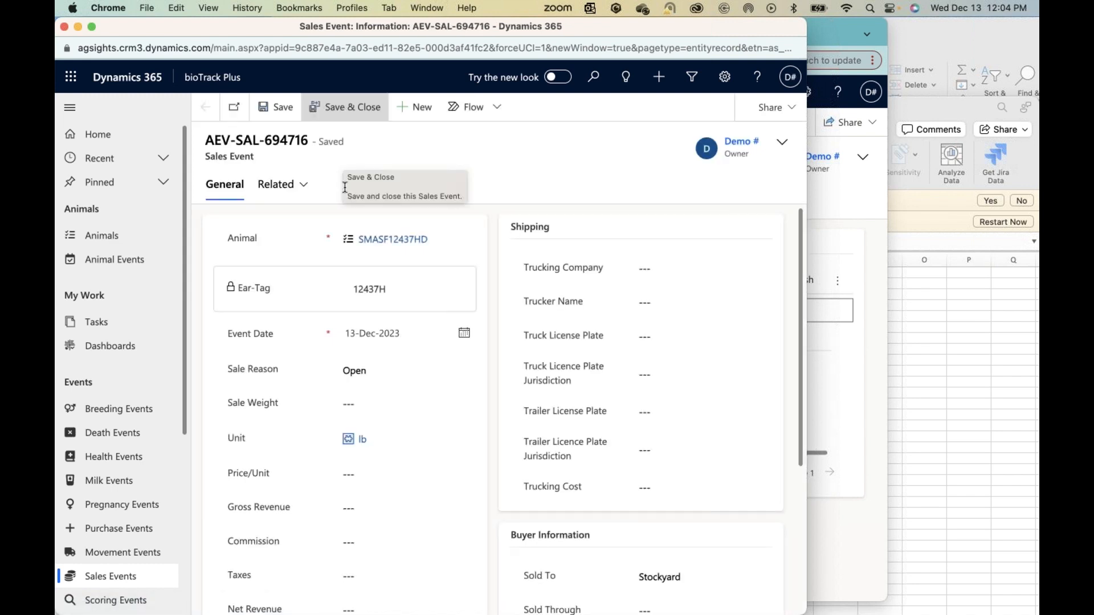
pyautogui.click(64, 27)
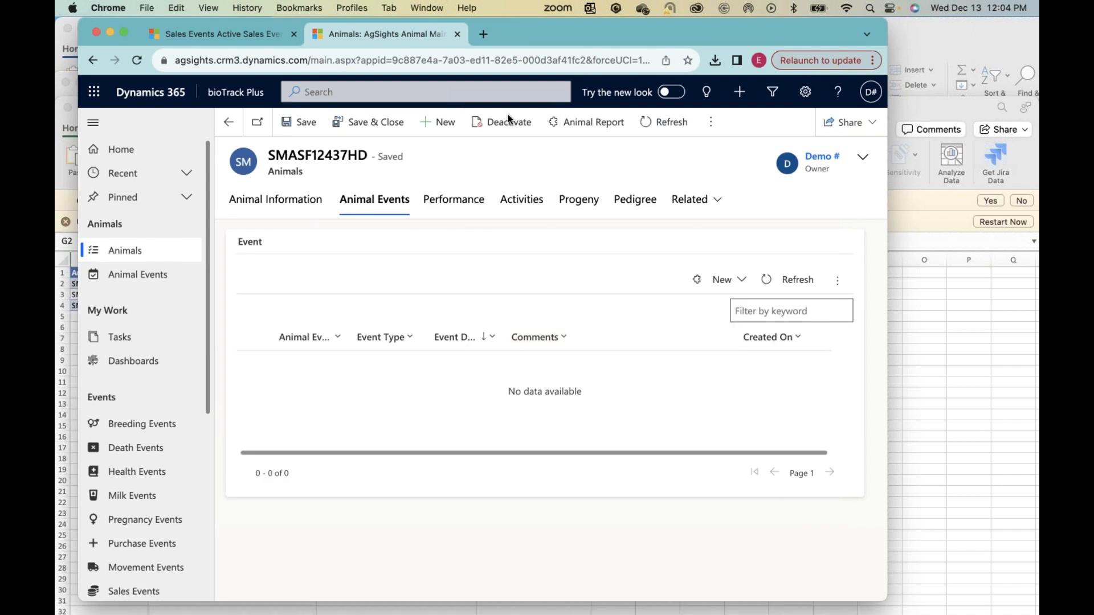
# Step: Refresh the SMASF12437HD animal record and review its owner and identification details
pyautogui.click(663, 126)
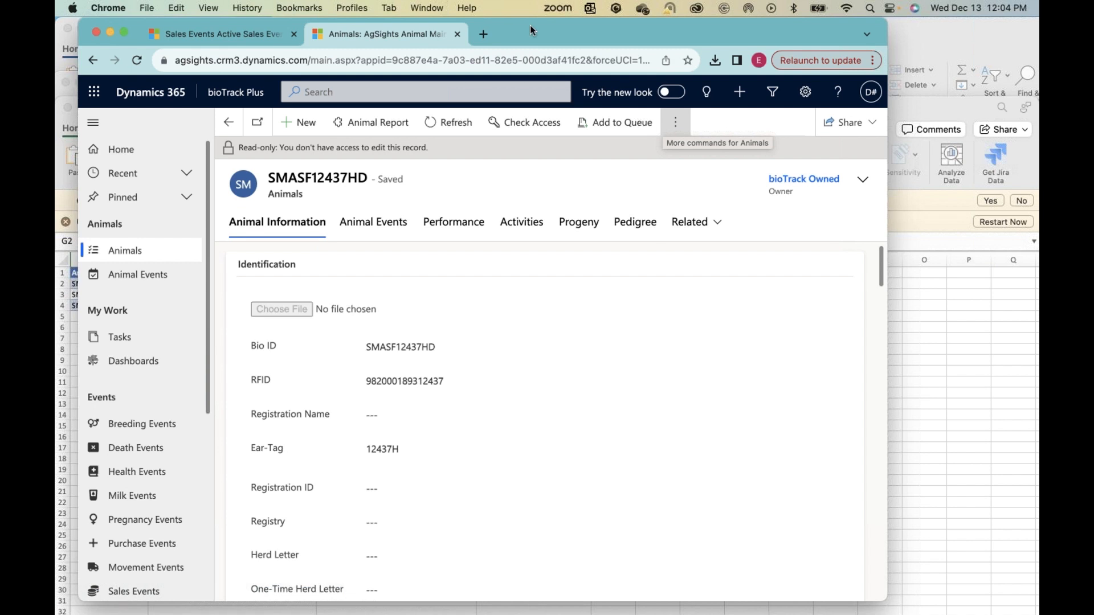
pyautogui.moveTo(625, 30); pyautogui.dragTo(531, 29)
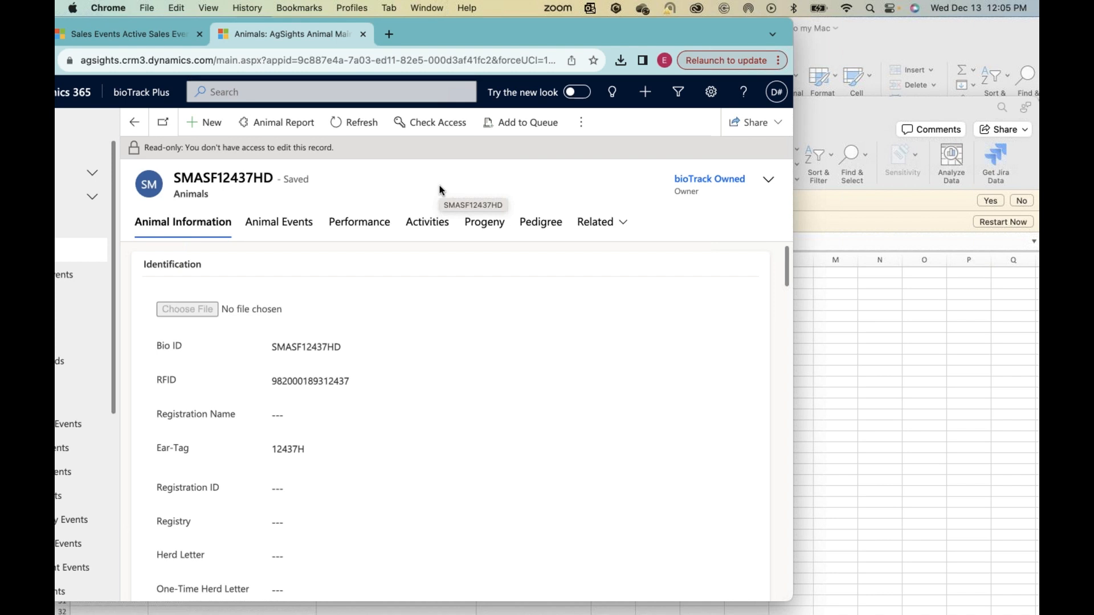
pyautogui.scroll(-2, 439, 188)
pyautogui.scroll(-4, 490, 424)
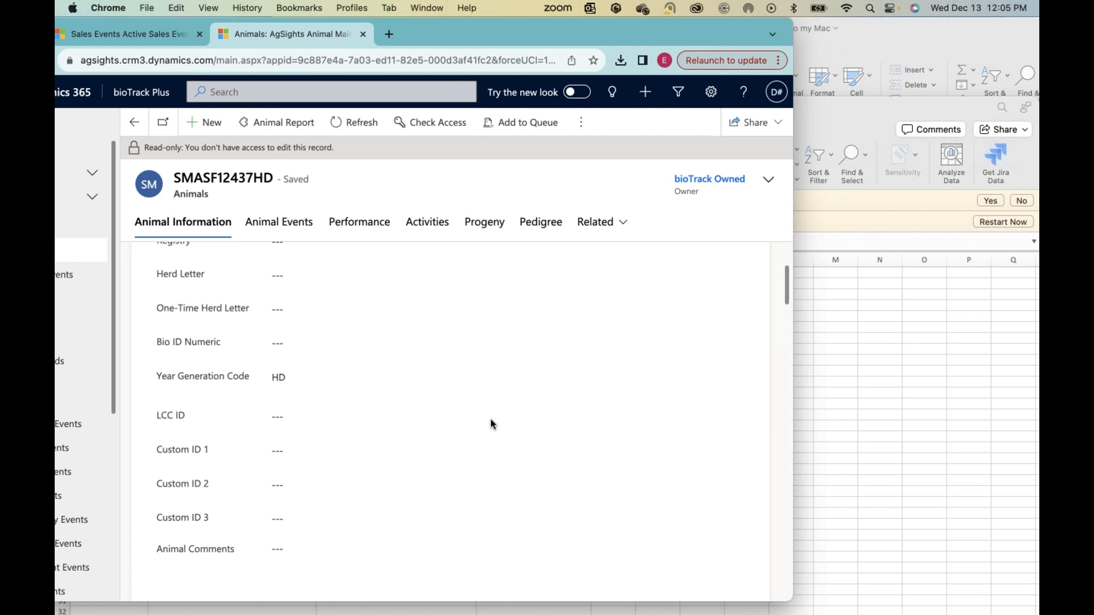
pyautogui.scroll(-8, 491, 418)
pyautogui.scroll(12, 490, 418)
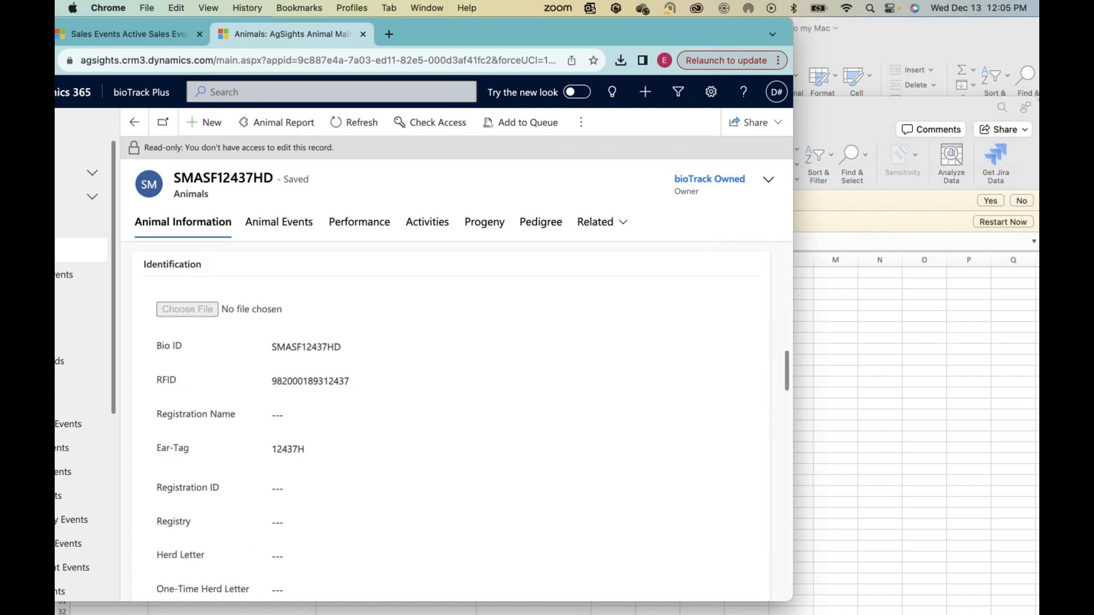
# Step: Open the Animals list in bioTrack Plus
pyautogui.moveTo(498, 30); pyautogui.dragTo(497, 29)
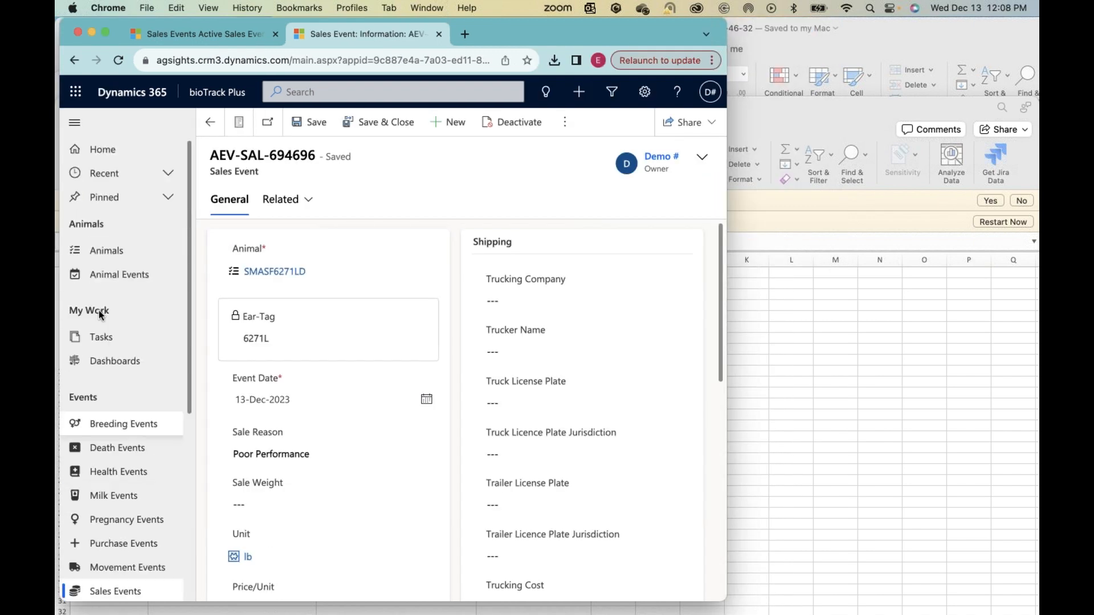
pyautogui.click(110, 247)
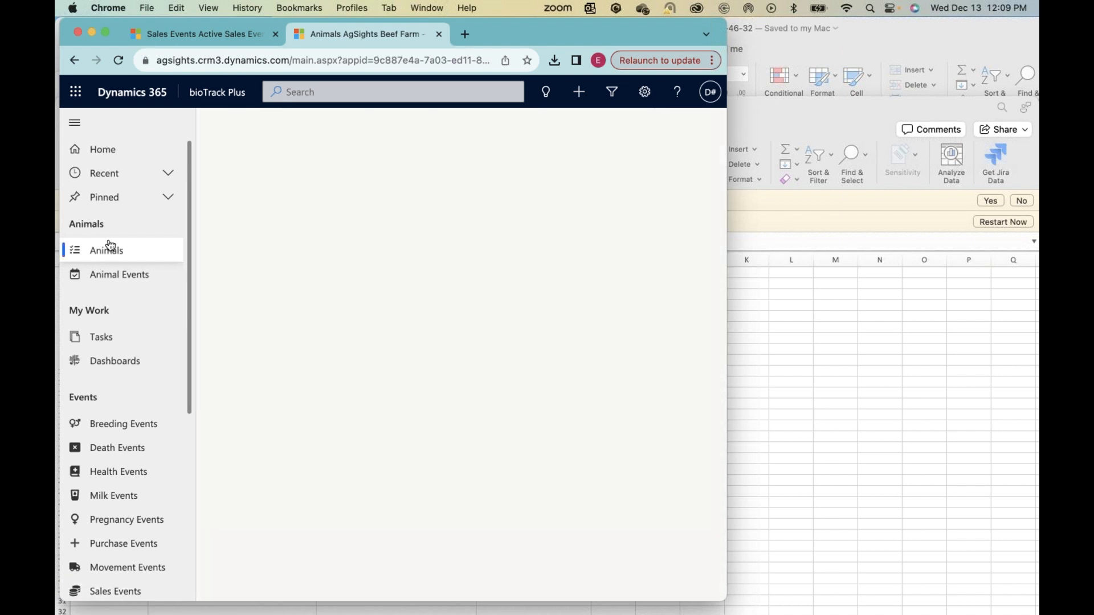
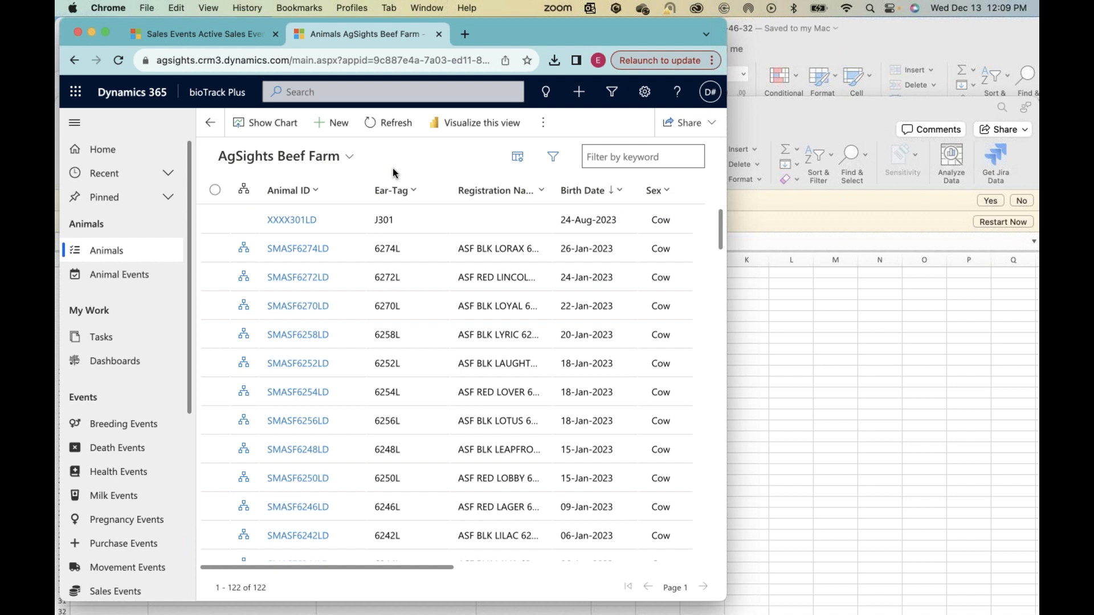
# Step: Create a new death event from the Death Events list and select XXXX7129LD as its animal
pyautogui.moveTo(720, 245); pyautogui.dragTo(716, 173)
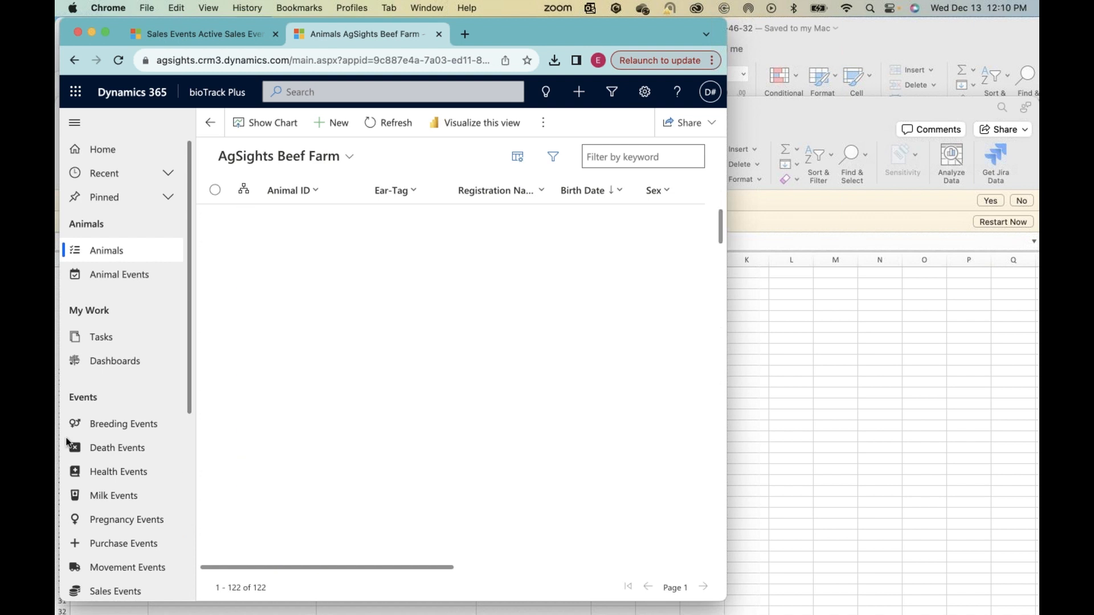
pyautogui.click(106, 454)
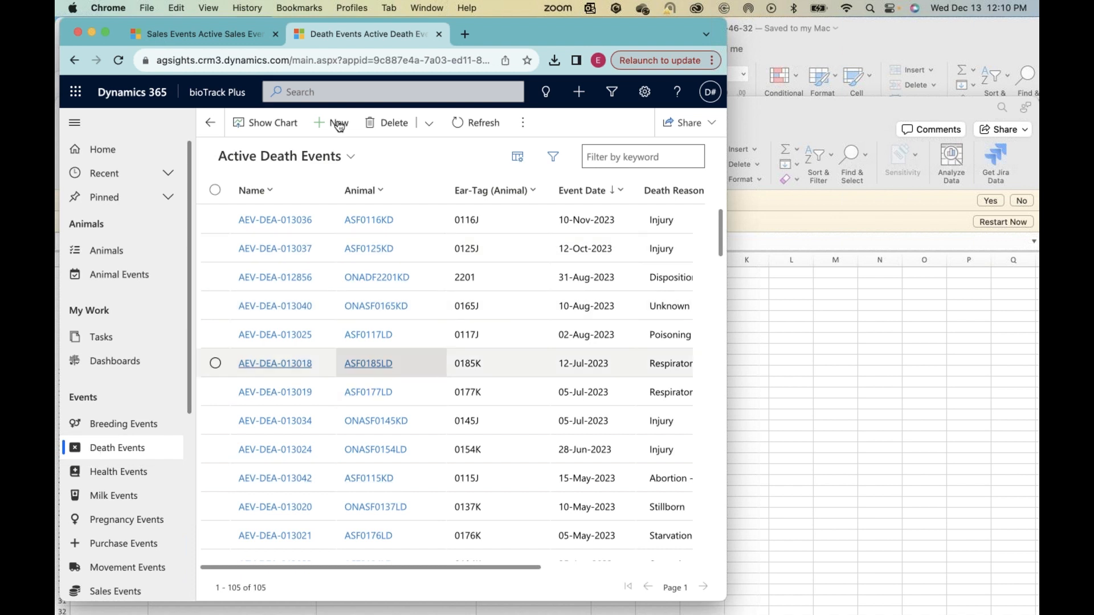
pyautogui.click(339, 124)
pyautogui.scroll(-3, 336, 454)
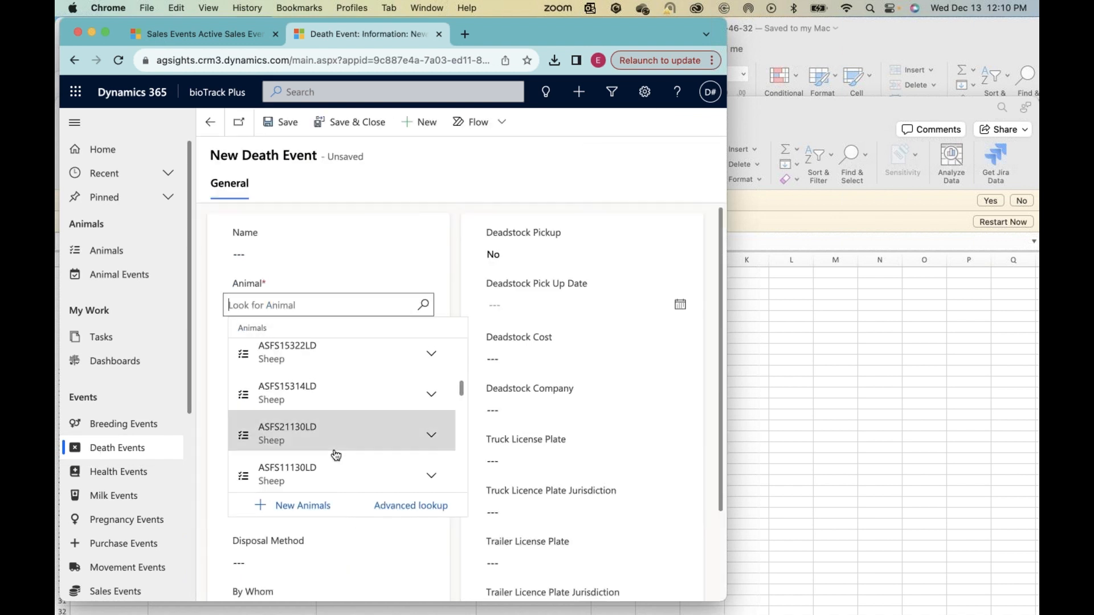
pyautogui.scroll(-3, 335, 454)
pyautogui.click(334, 454)
# Step: Review the animal and event date details, and set the Death Reason to Respiratory Illness
pyautogui.scroll(-1, 232, 378)
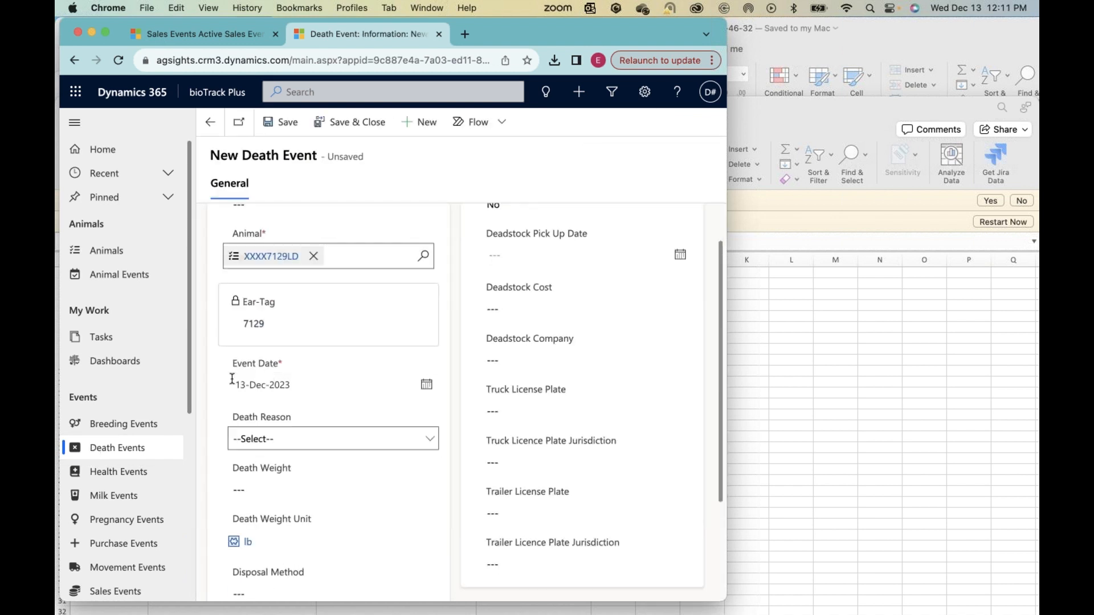
pyautogui.scroll(-1, 231, 378)
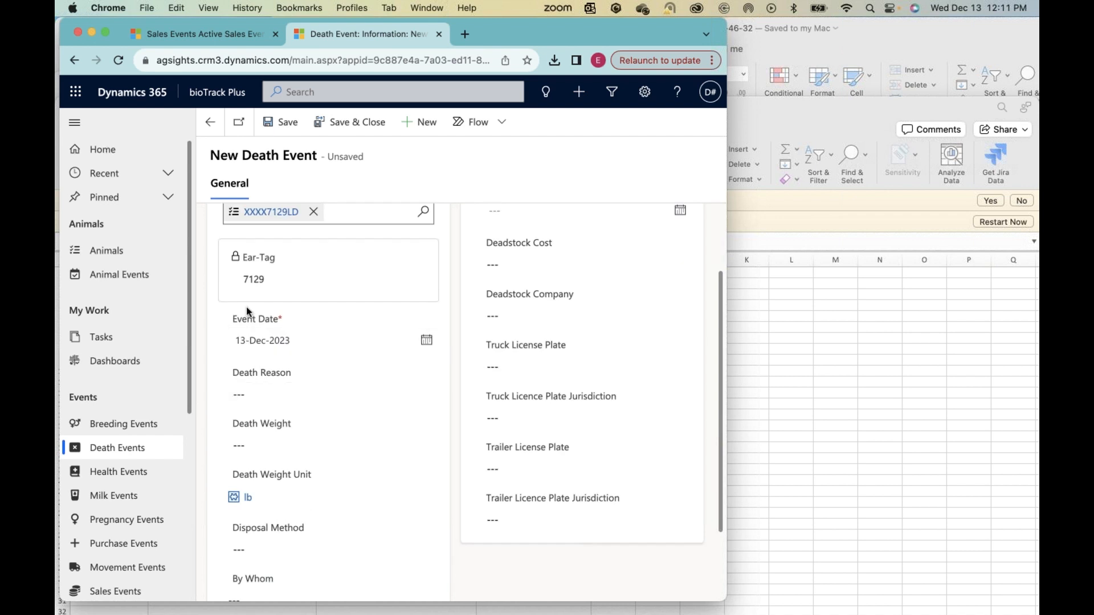
pyautogui.scroll(2, 247, 310)
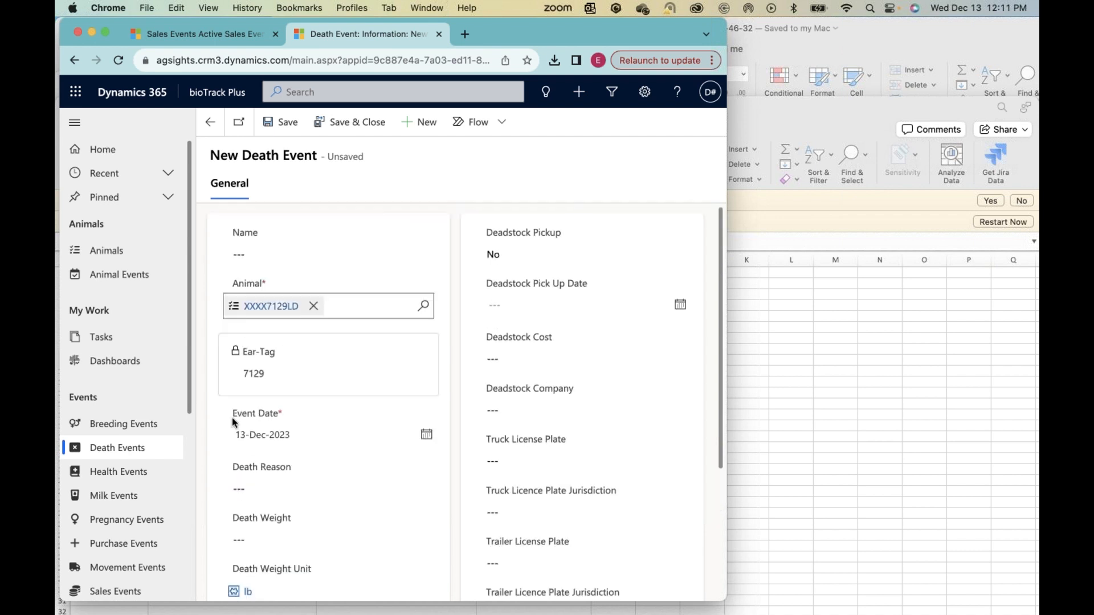
pyautogui.scroll(-1, 246, 431)
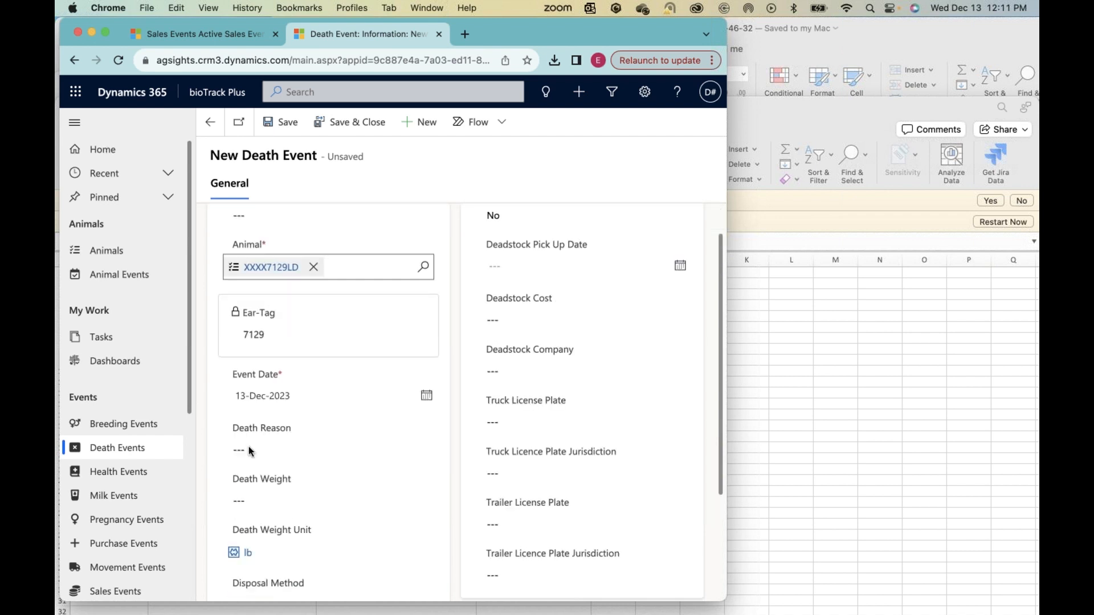
pyautogui.click(248, 450)
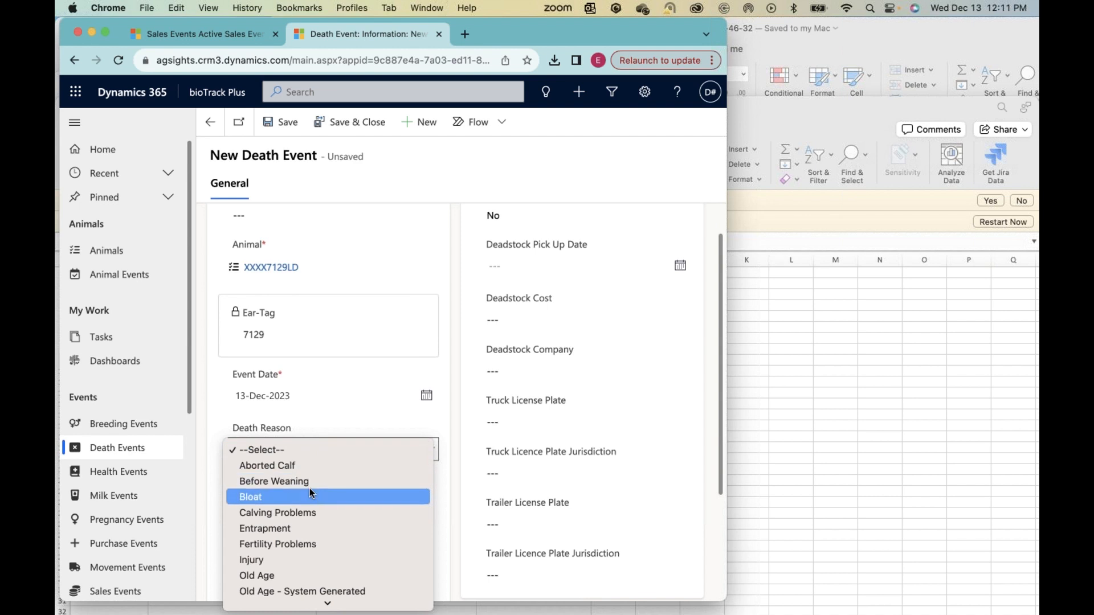
pyautogui.scroll(-2, 309, 488)
pyautogui.scroll(-3, 310, 487)
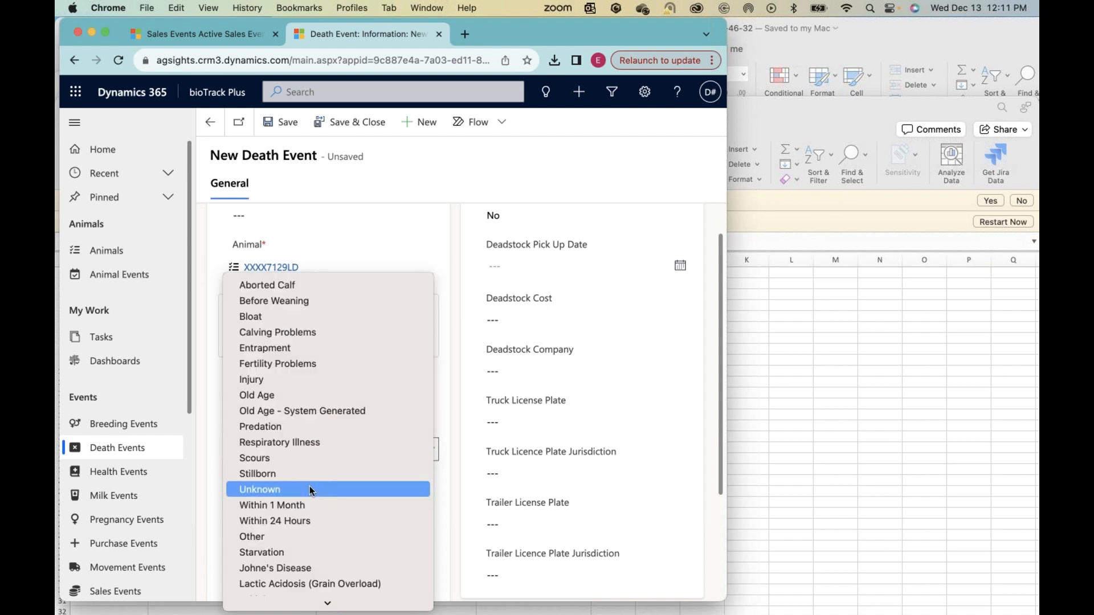
pyautogui.scroll(-2, 309, 486)
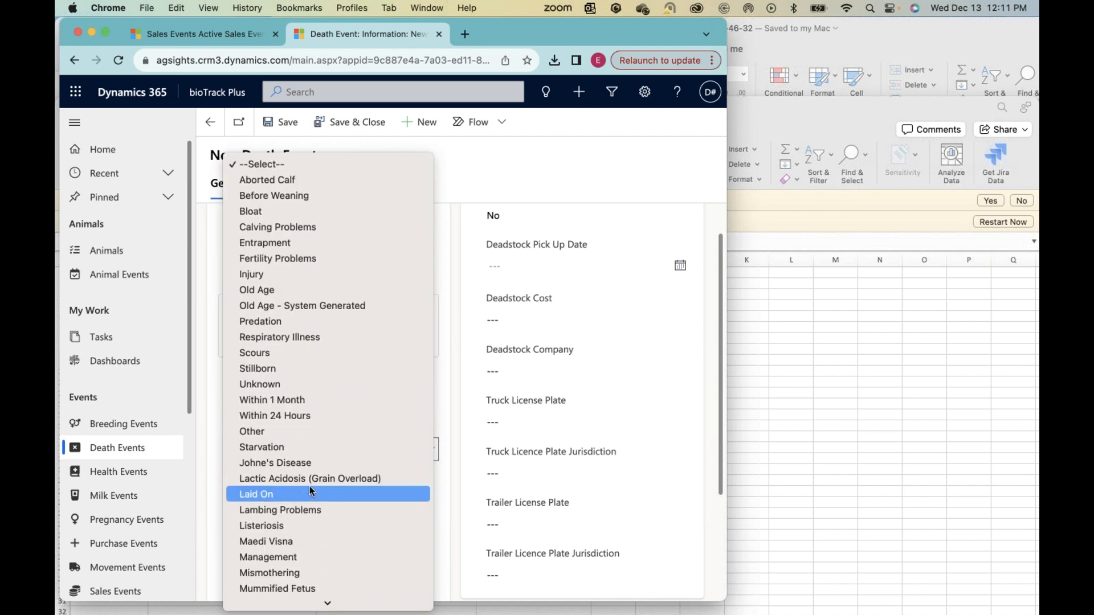
pyautogui.click(274, 322)
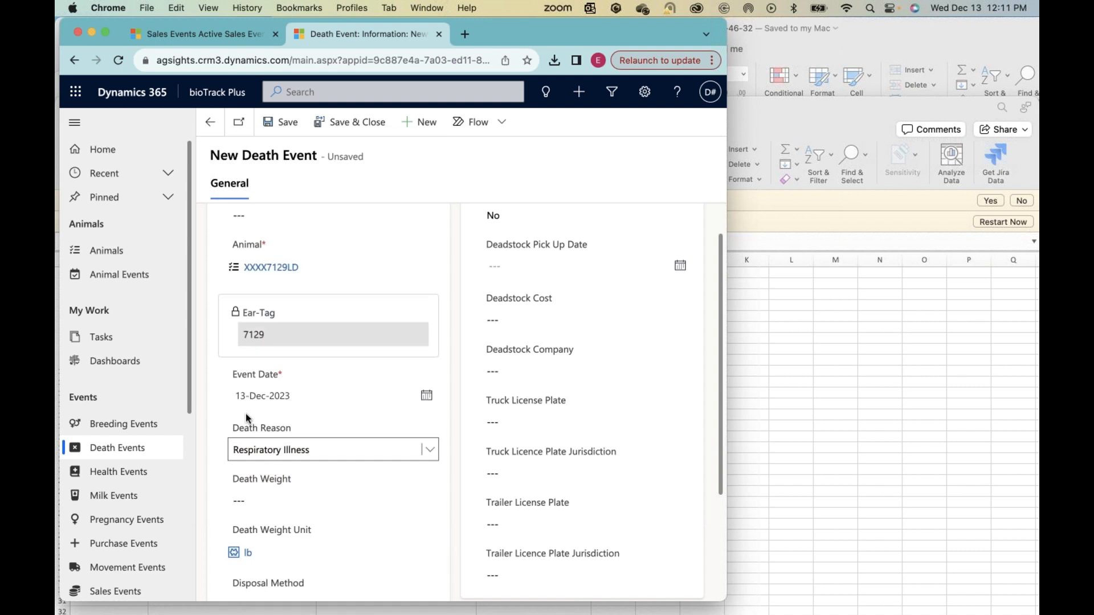
# Step: Set the death event's Disposal Method to Burial and leave the By Whom field blank
pyautogui.scroll(-2, 246, 413)
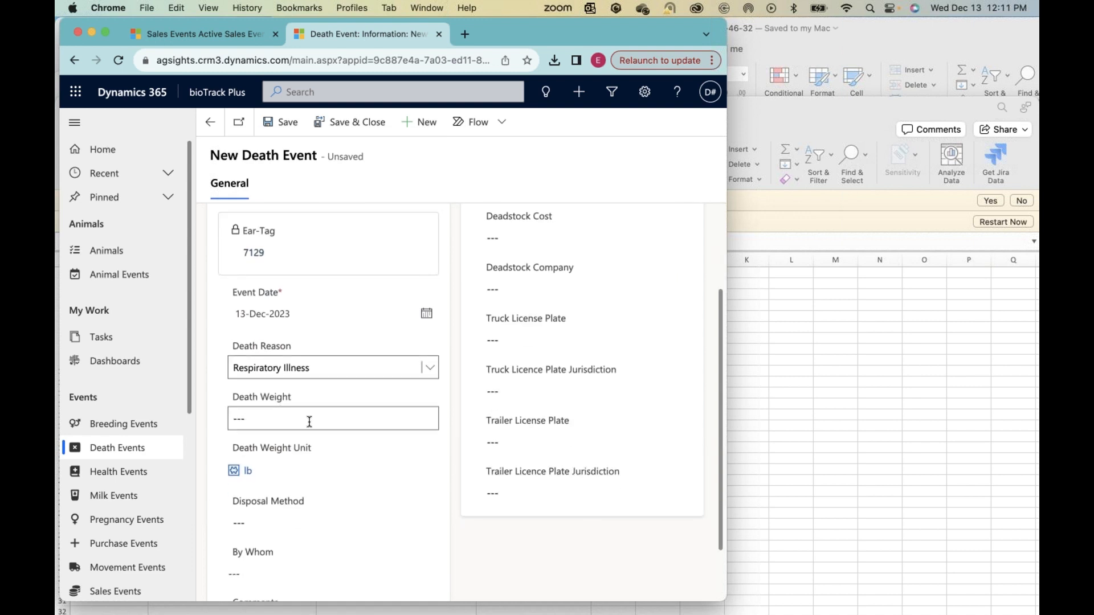
pyautogui.scroll(-2, 291, 456)
pyautogui.click(270, 454)
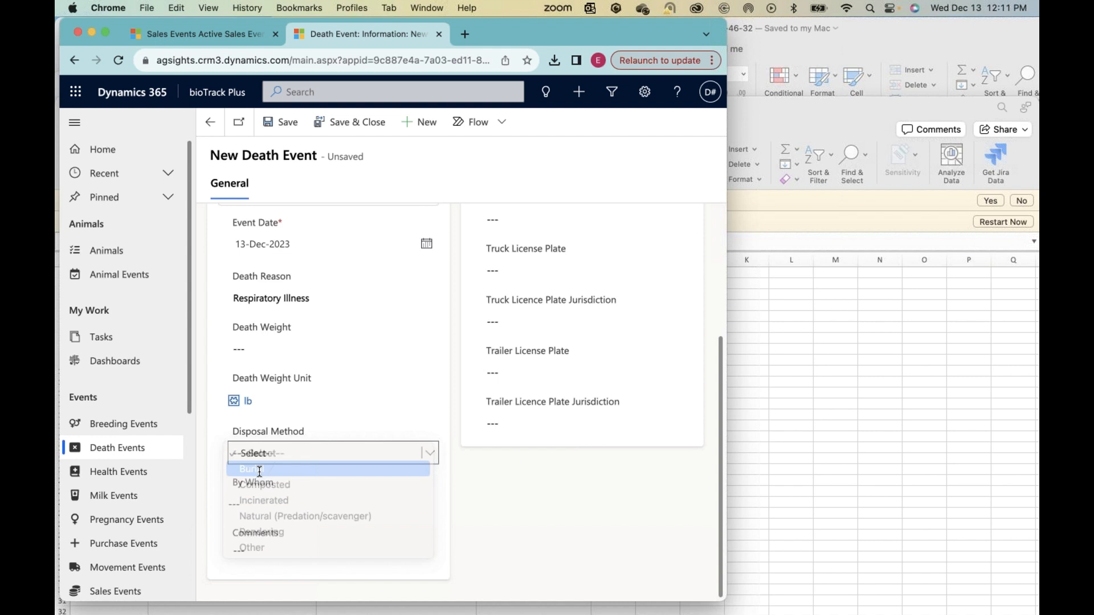
pyautogui.click(259, 474)
pyautogui.click(304, 503)
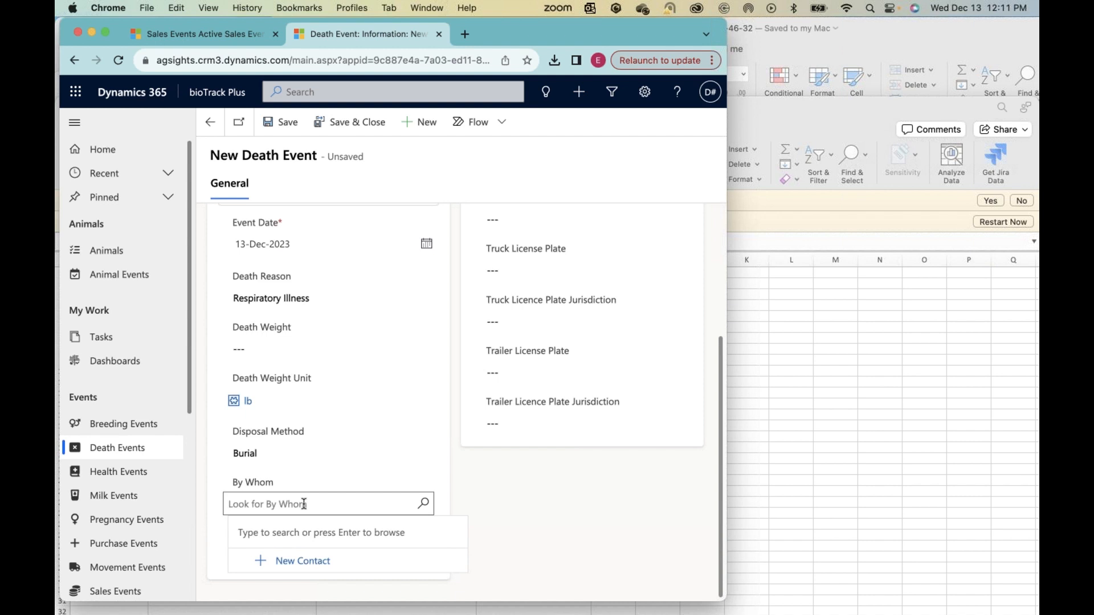
pyautogui.click(462, 480)
# Step: Review the deadstock pickup and transport fields, leaving Deadstock Pickup at No, and save and close the death event
pyautogui.scroll(3, 476, 345)
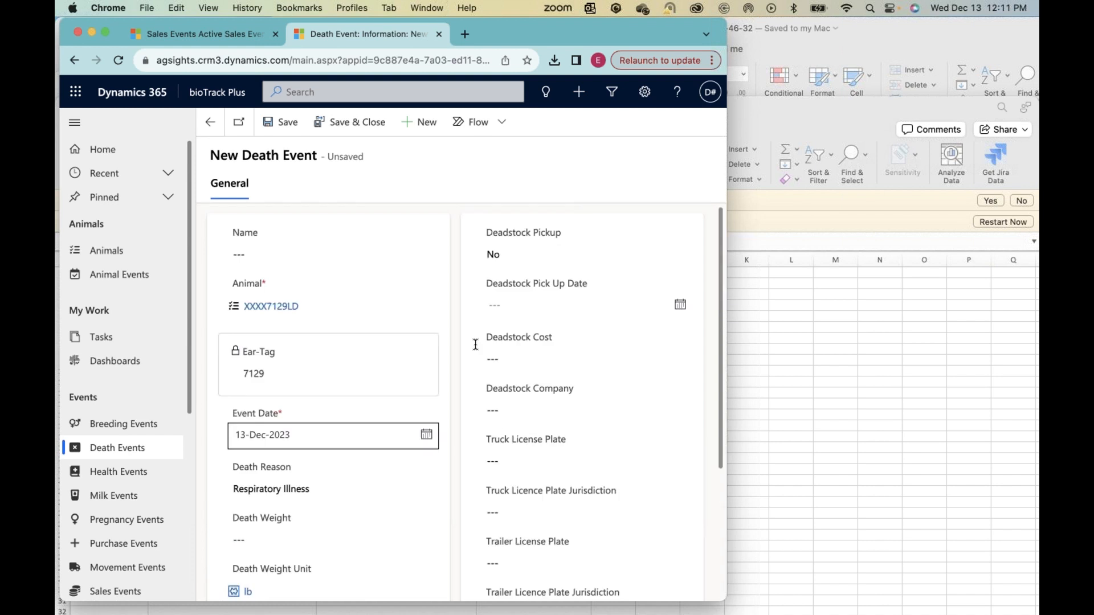
pyautogui.click(496, 259)
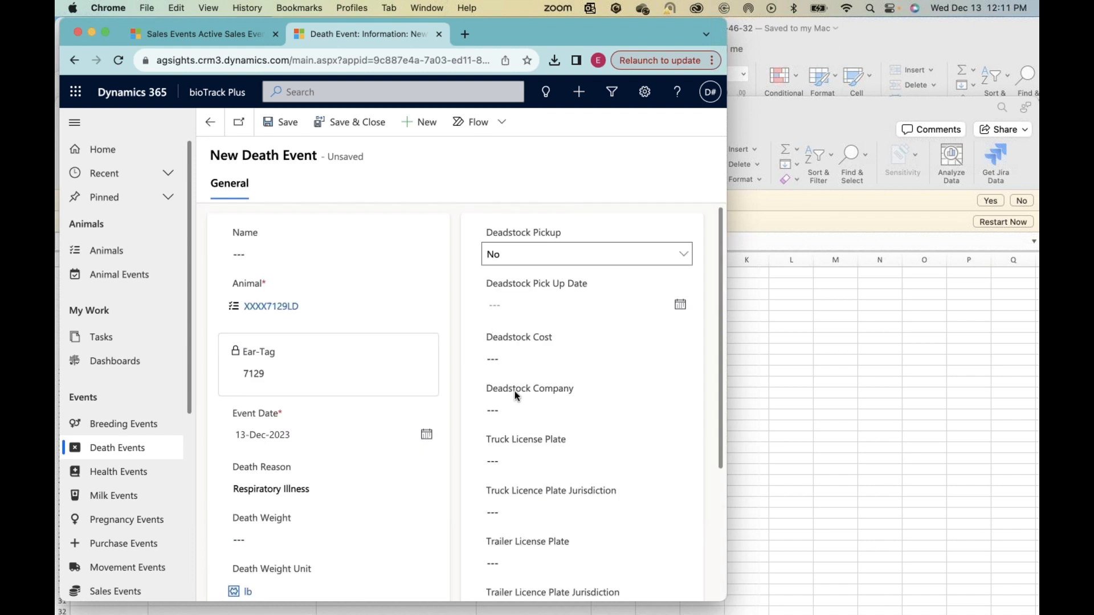
pyautogui.scroll(-4, 439, 383)
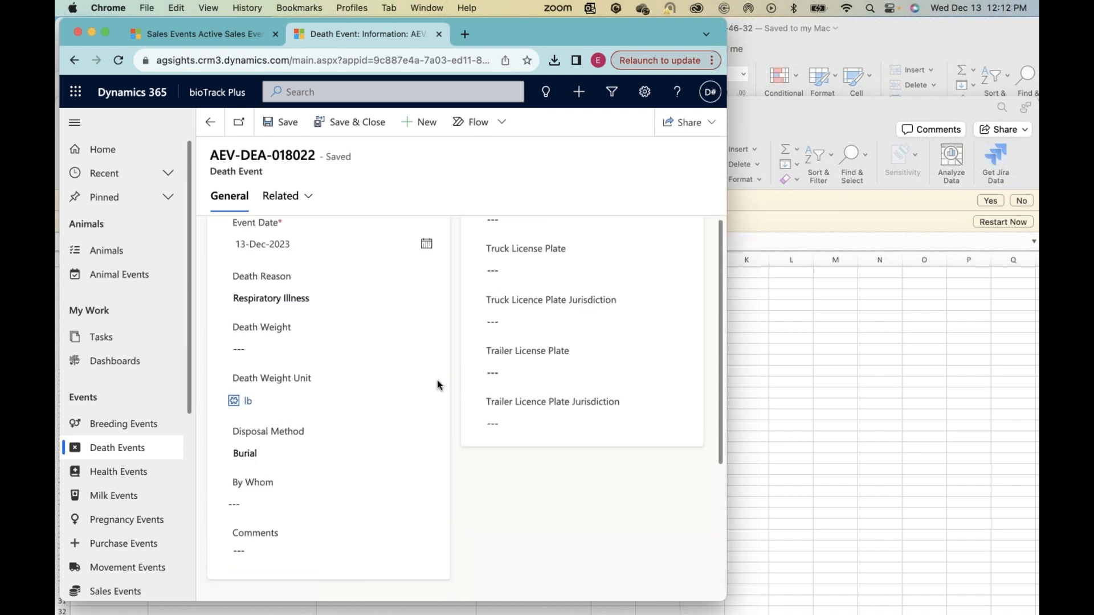
pyautogui.scroll(4, 440, 384)
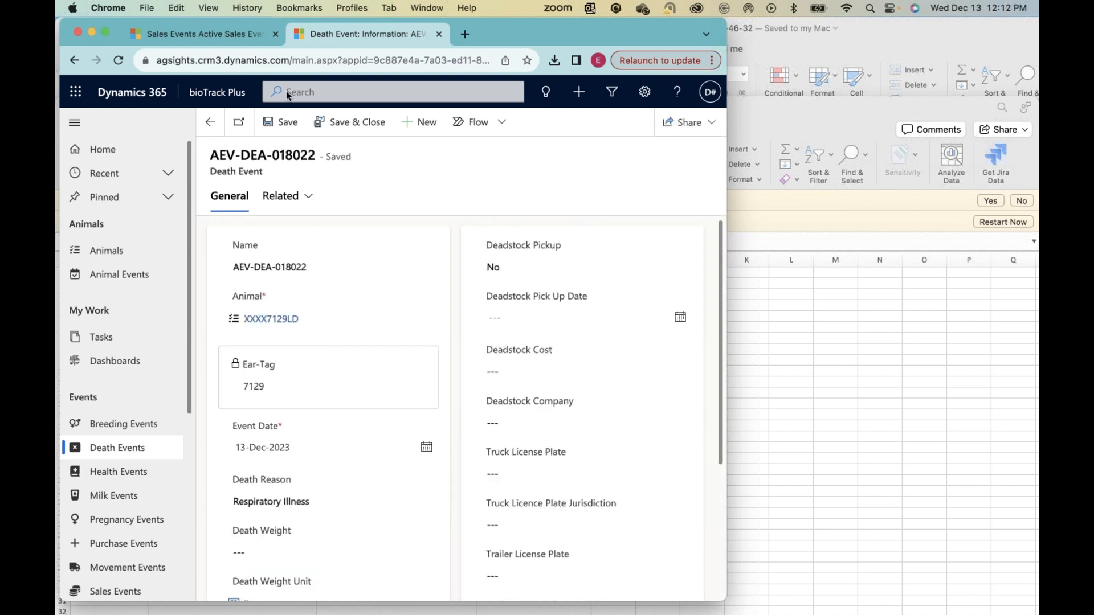
pyautogui.click(339, 126)
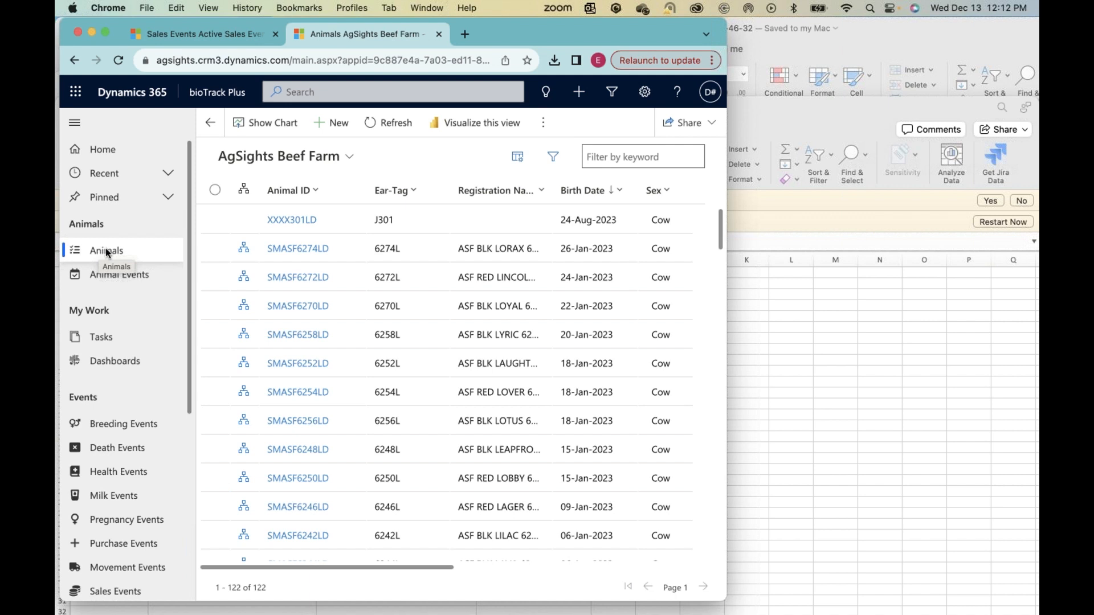
# Step: Show the Inventory by Sex chart for the AgSights Beef Farm animals and examine the bull and cow bars
pyautogui.scroll(-2, 353, 478)
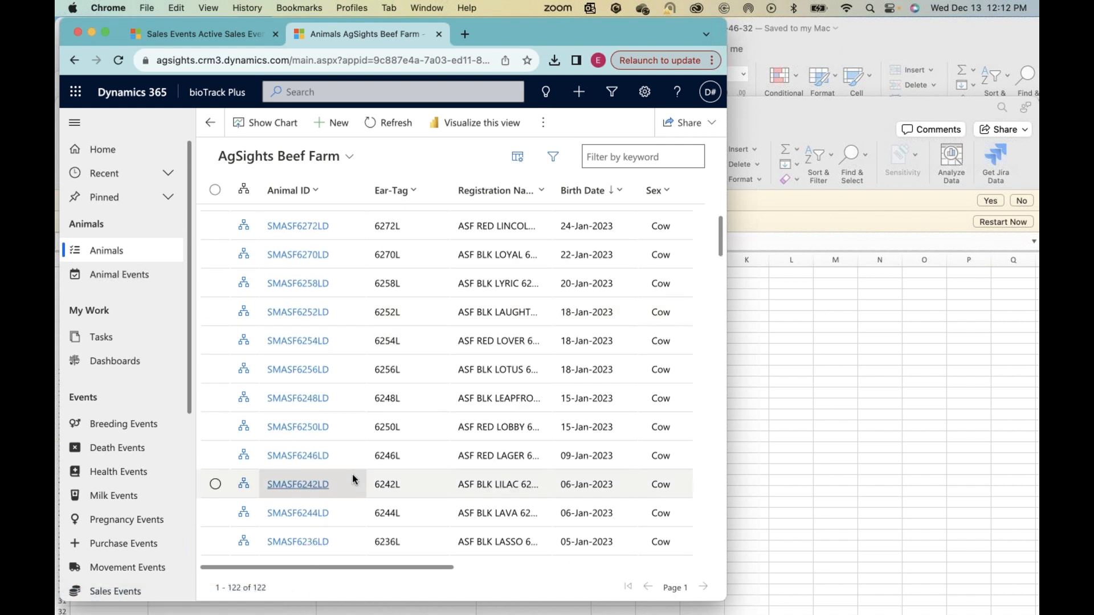
pyautogui.scroll(2, 353, 479)
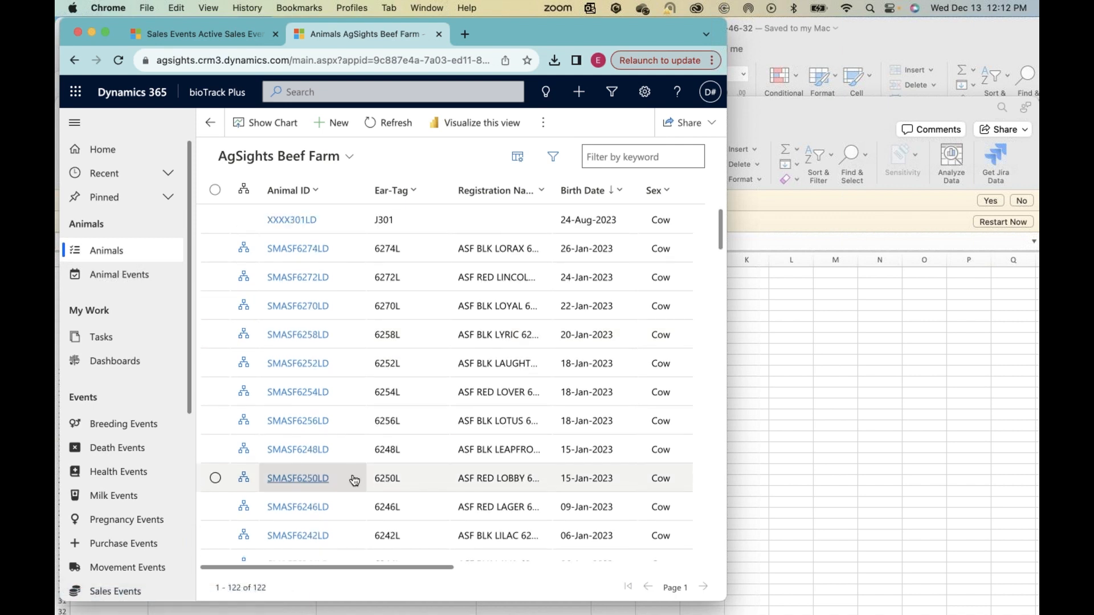
pyautogui.click(281, 123)
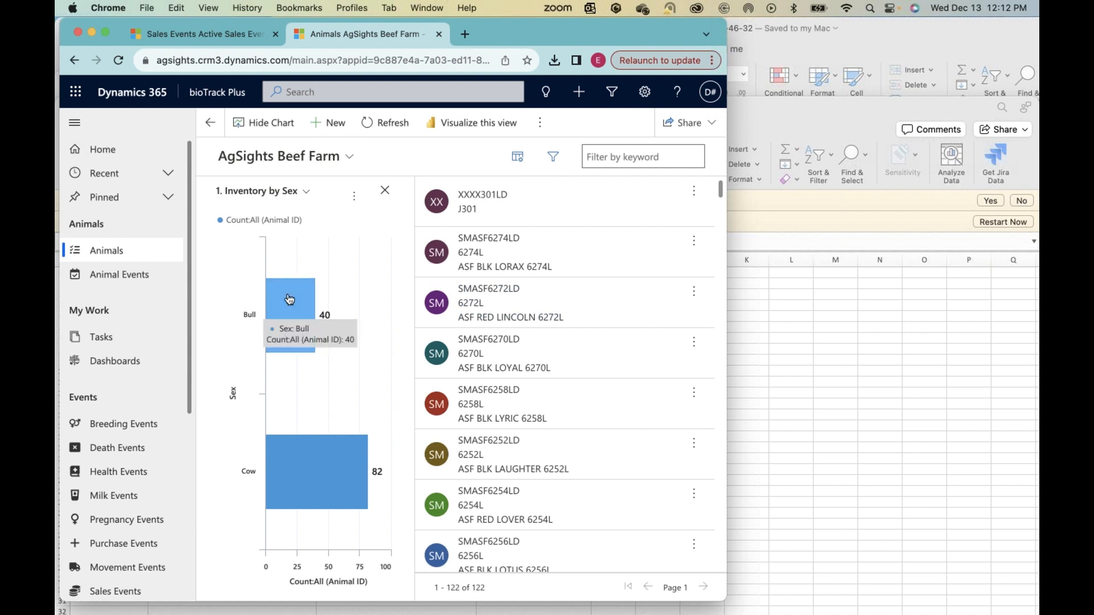
pyautogui.moveTo(312, 479)
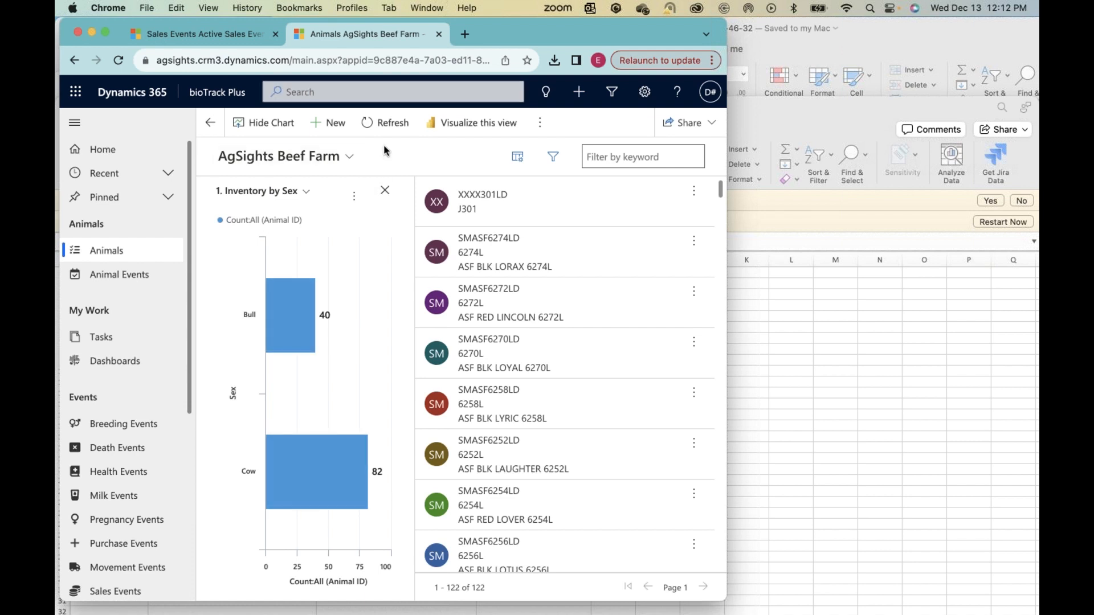
# Step: Switch the chart to Inventory by Location and Sex and examine the bull and cow counts for each location
pyautogui.click(307, 193)
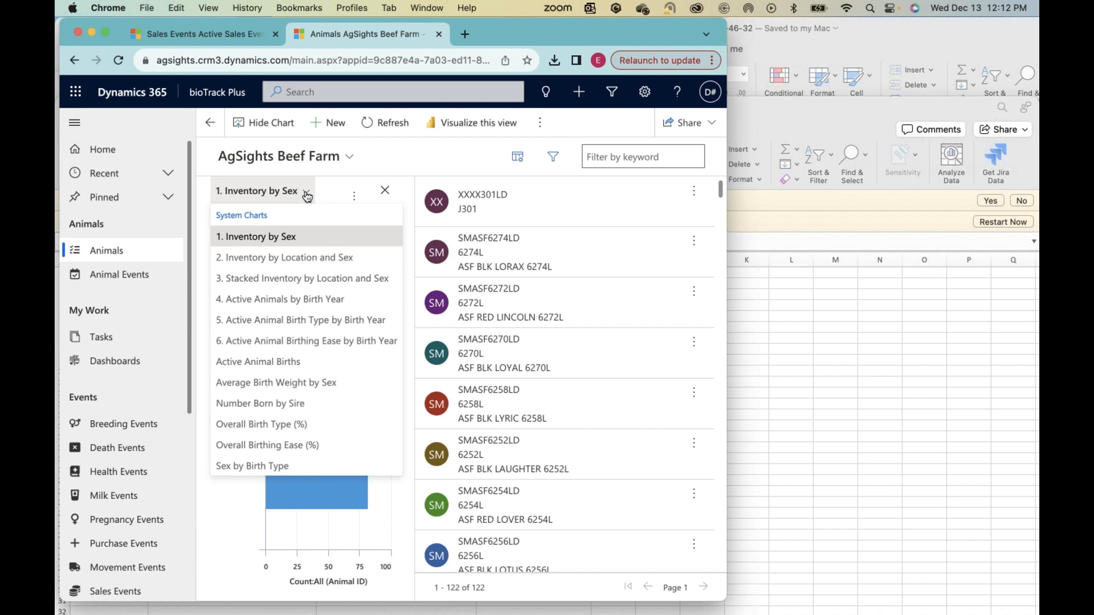
pyautogui.click(266, 259)
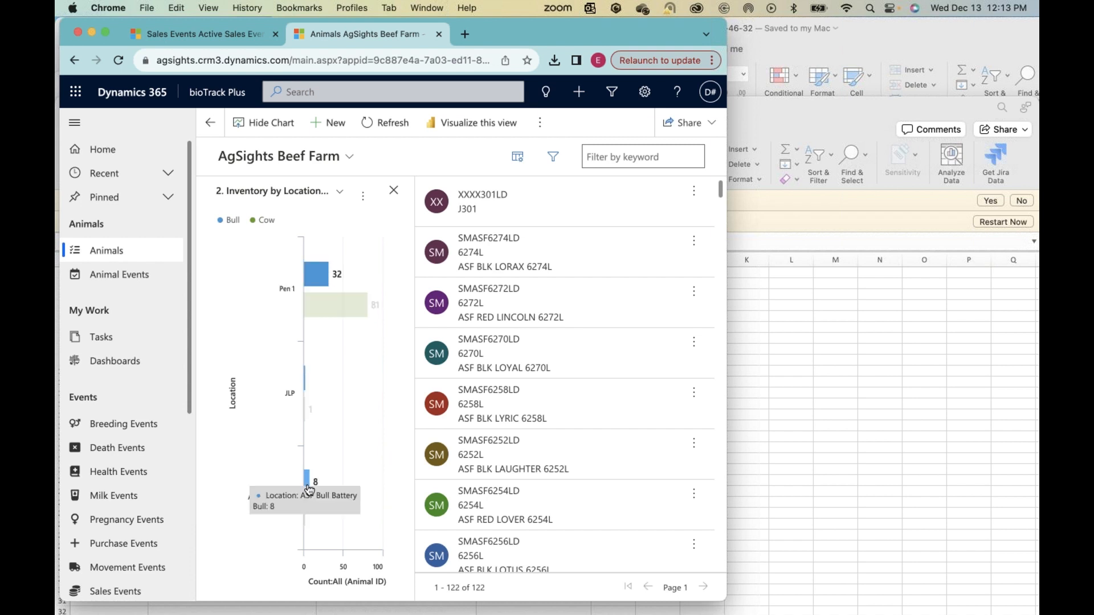
pyautogui.moveTo(304, 522)
pyautogui.moveTo(320, 276)
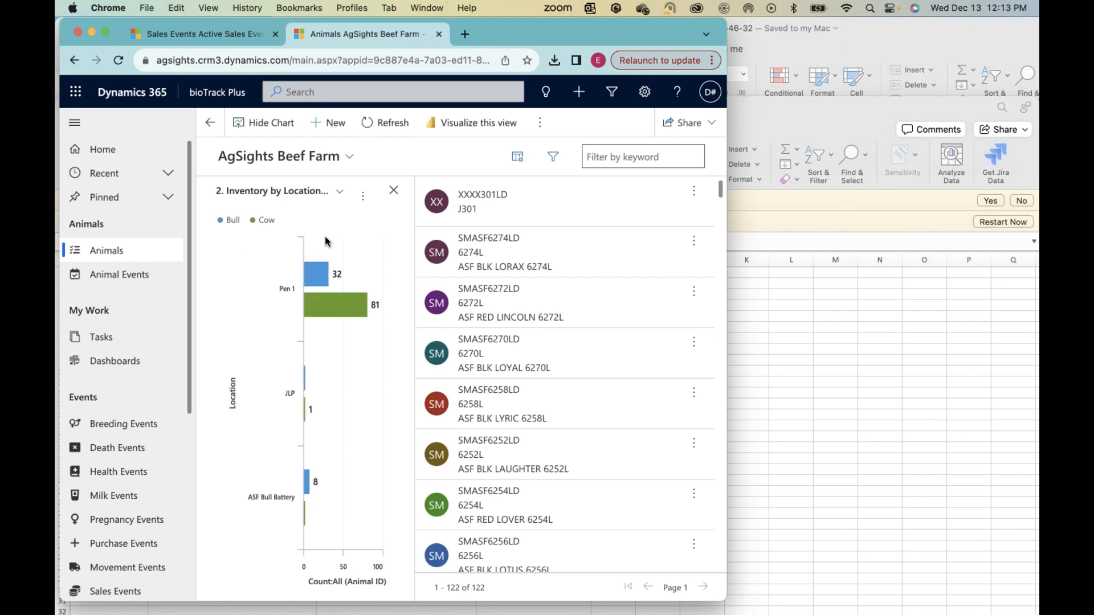
# Step: Create a new location record named Finishing Pens in Locations and set its Location Type to Pen
pyautogui.scroll(-8, 122, 490)
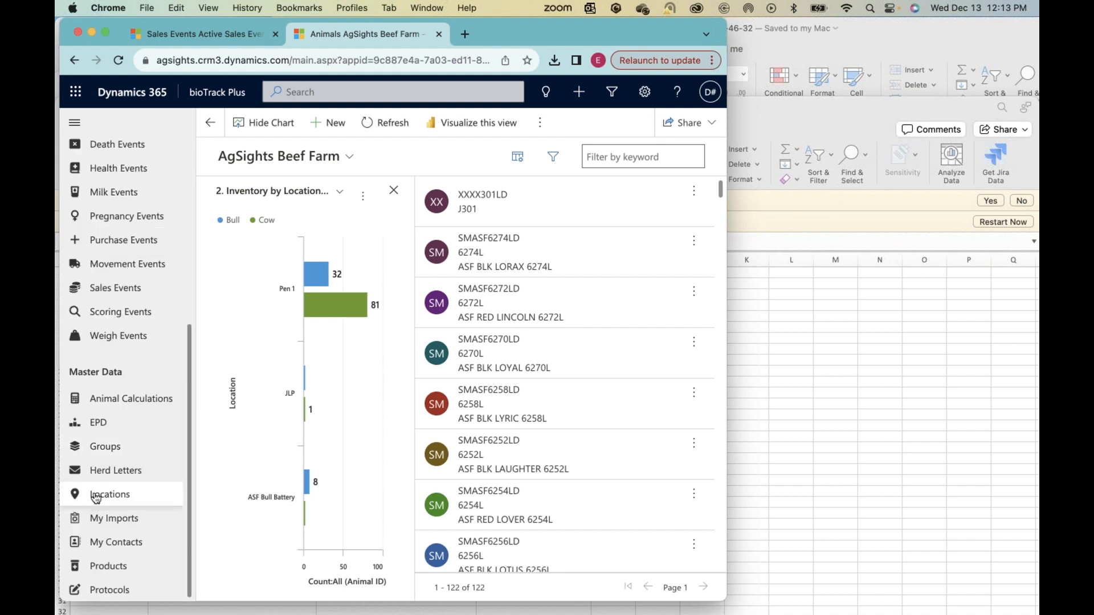
pyautogui.click(95, 498)
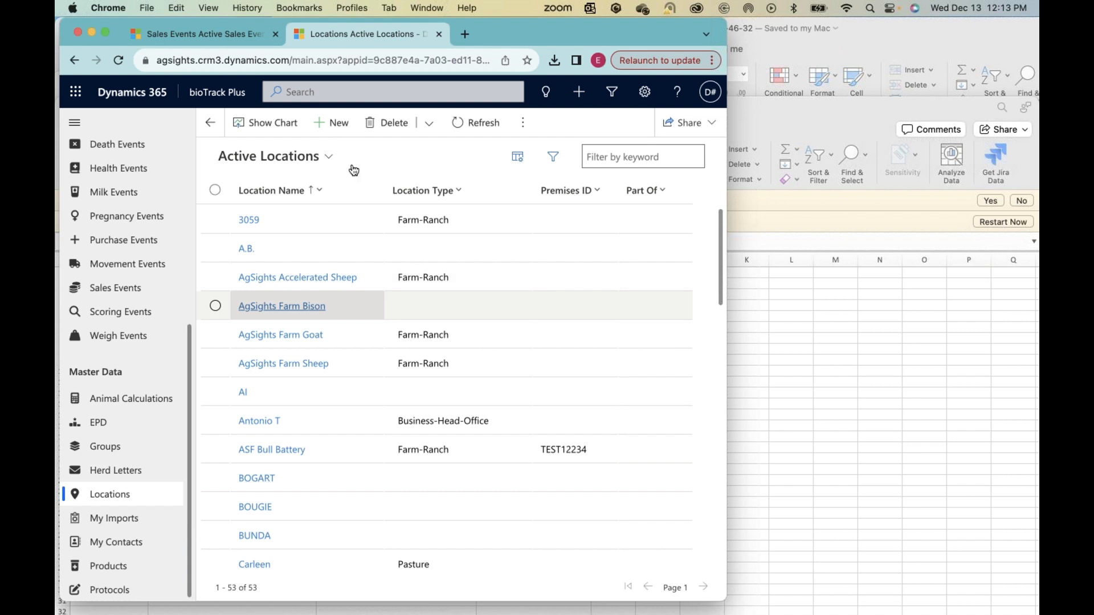
pyautogui.click(337, 125)
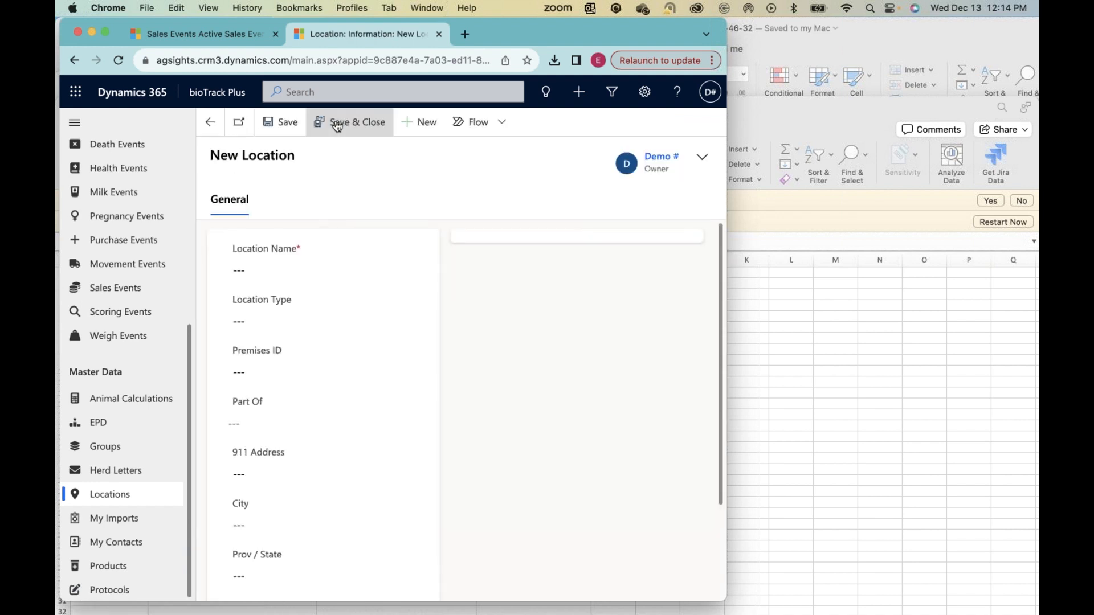
pyautogui.click(252, 277)
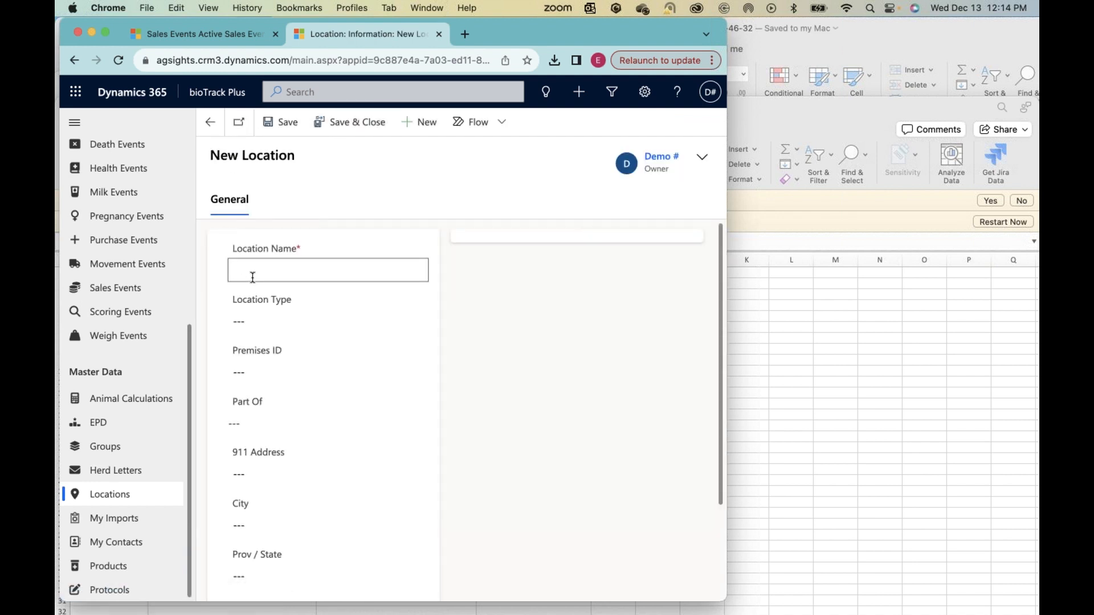
pyautogui.write('Finishing Pens')
pyautogui.click(254, 323)
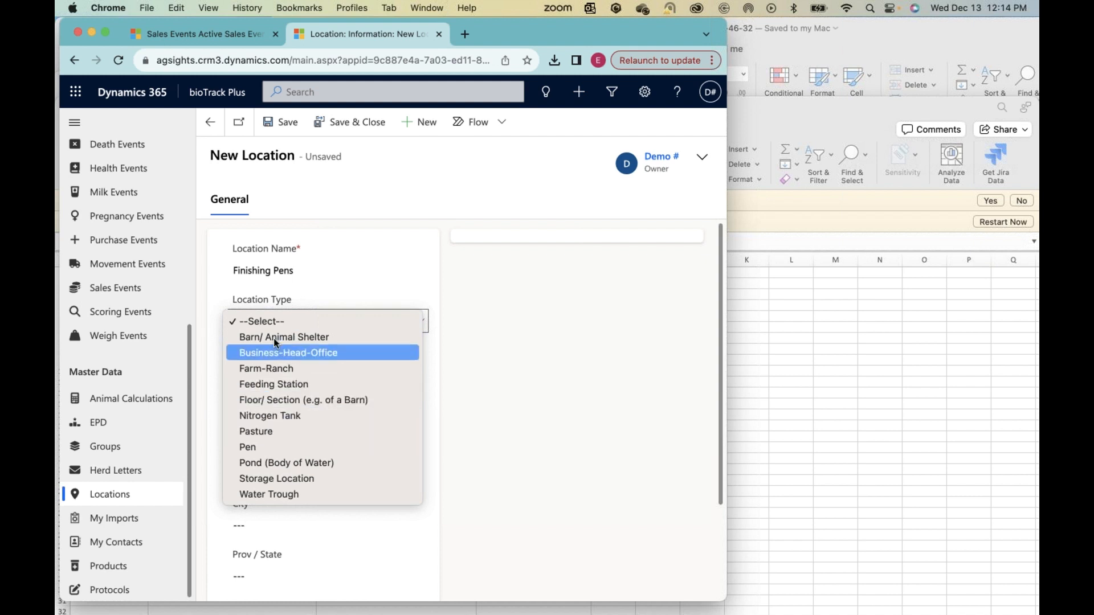
pyautogui.click(357, 445)
# Step: Try to look up an AgSights location in the Part Of field of the new Finishing Pens location
pyautogui.scroll(-1, 499, 438)
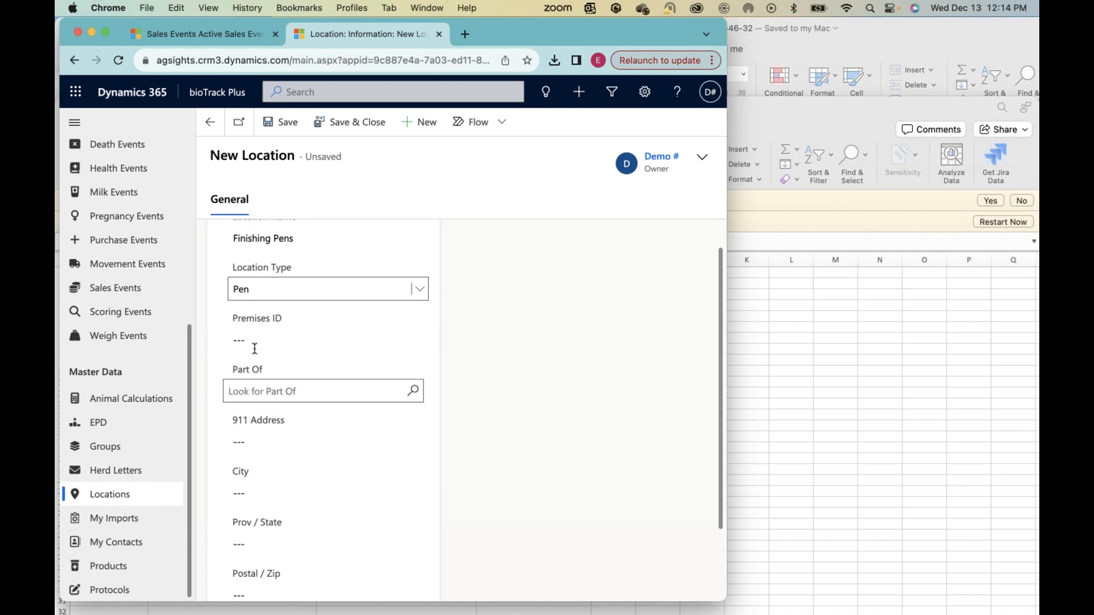
pyautogui.scroll(-1, 324, 392)
pyautogui.click(393, 359)
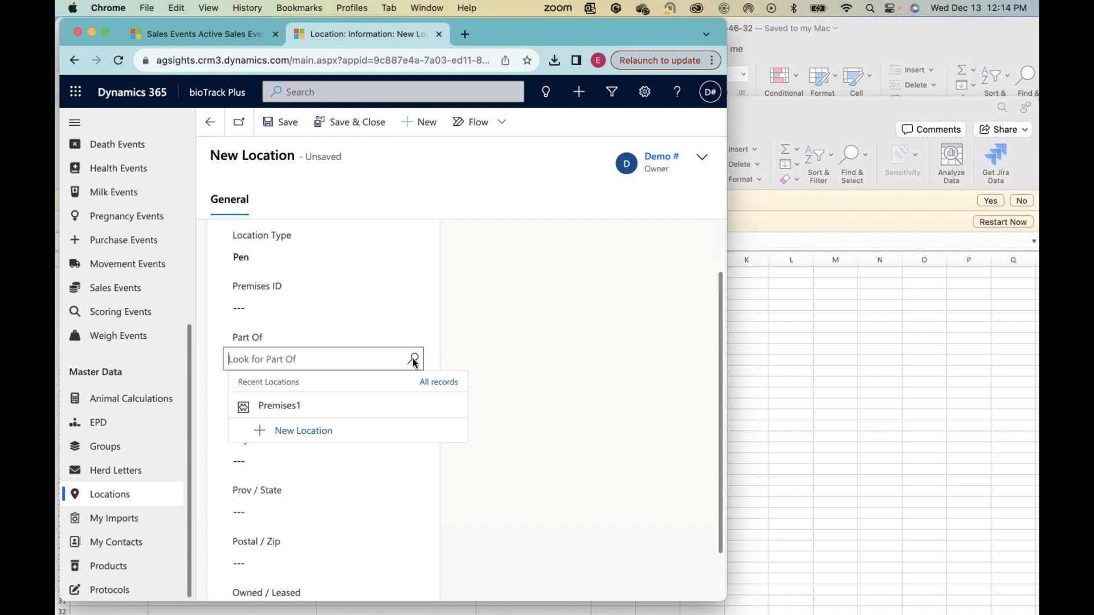
pyautogui.write('AgS')
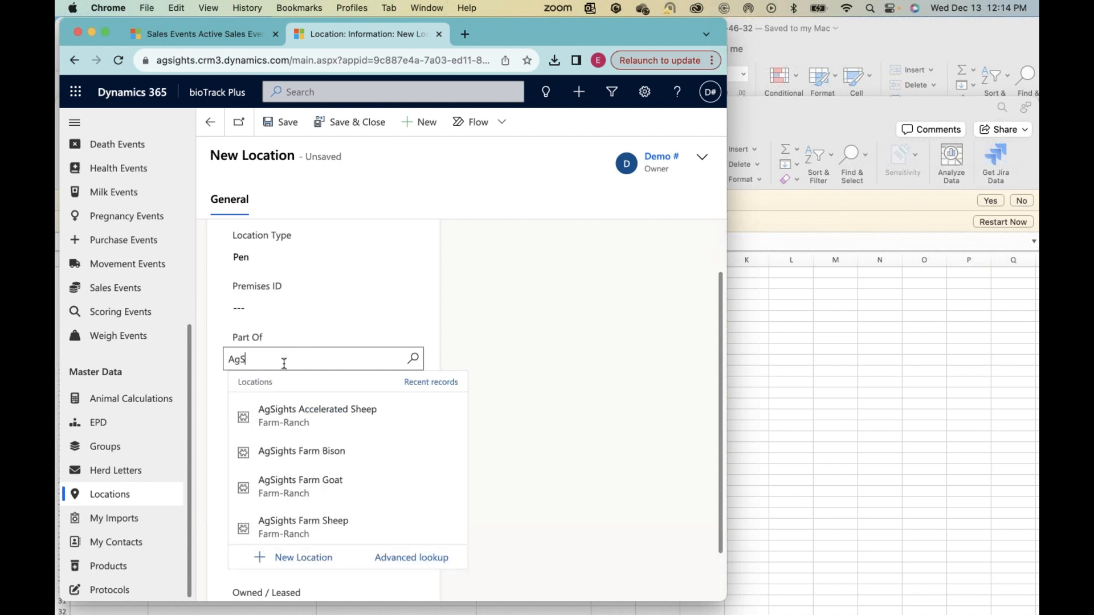
pyautogui.press('BackSpace')
pyautogui.press('BackSpace')
pyautogui.press('BackSpace')
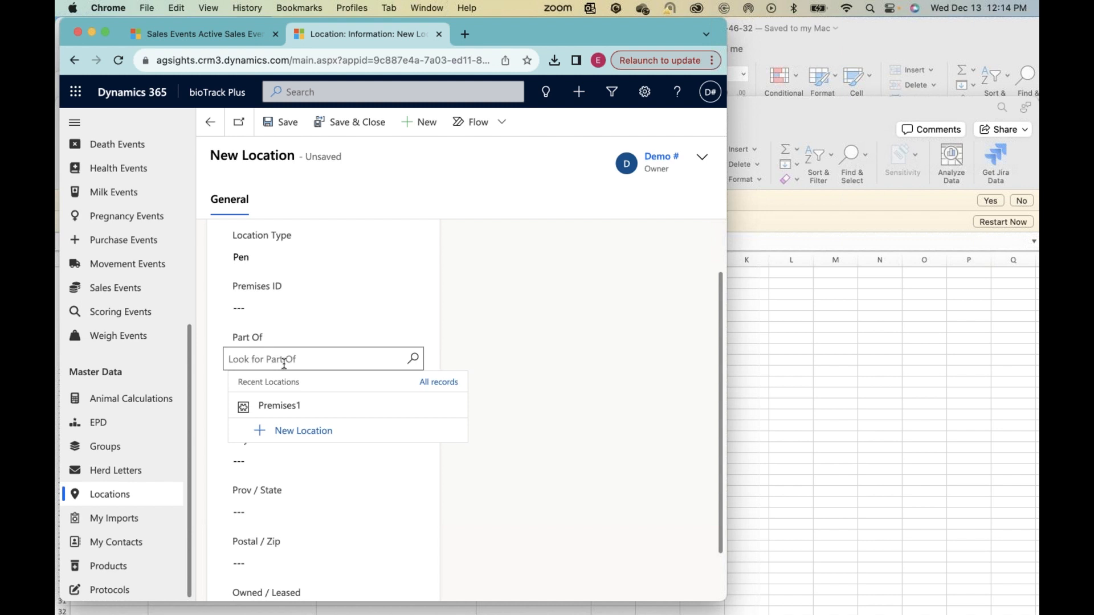
pyautogui.write('AgSi')
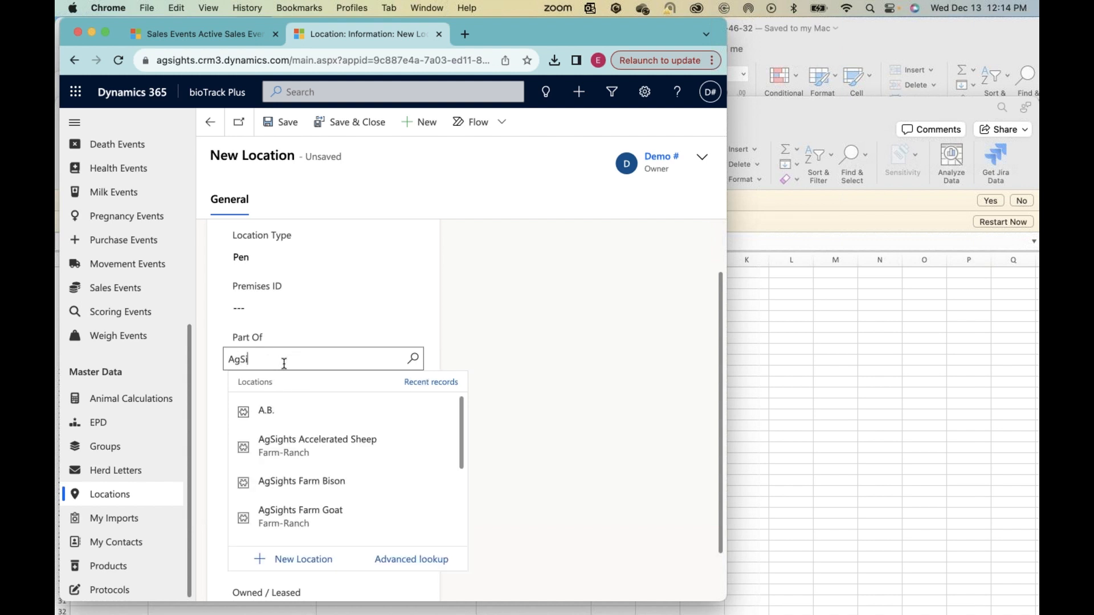
pyautogui.write('ghts D')
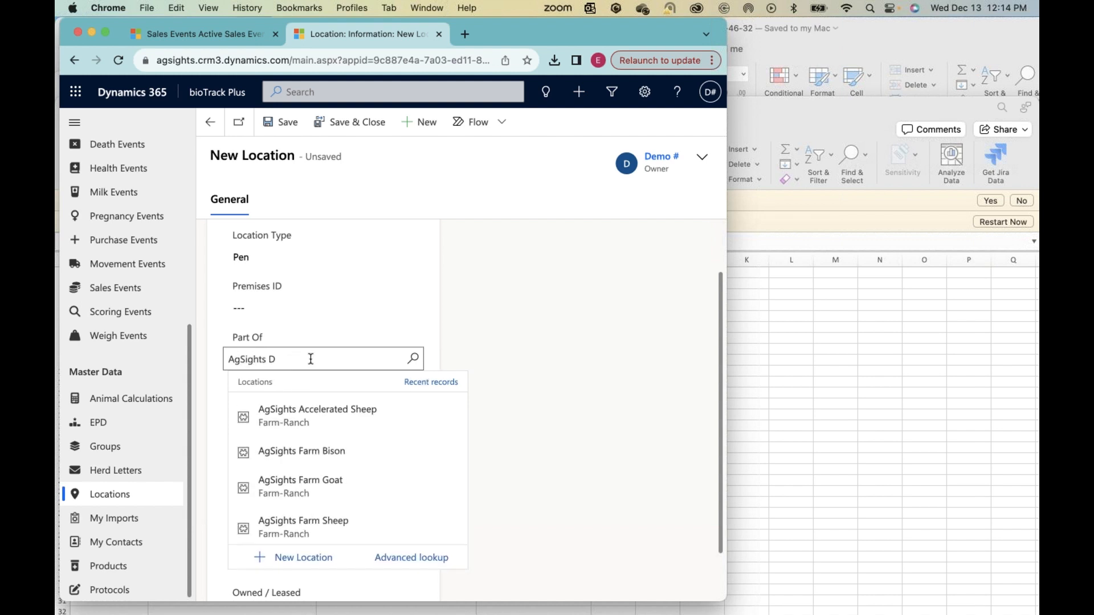
pyautogui.press('BackSpace')
pyautogui.click(461, 340)
pyautogui.click(247, 360)
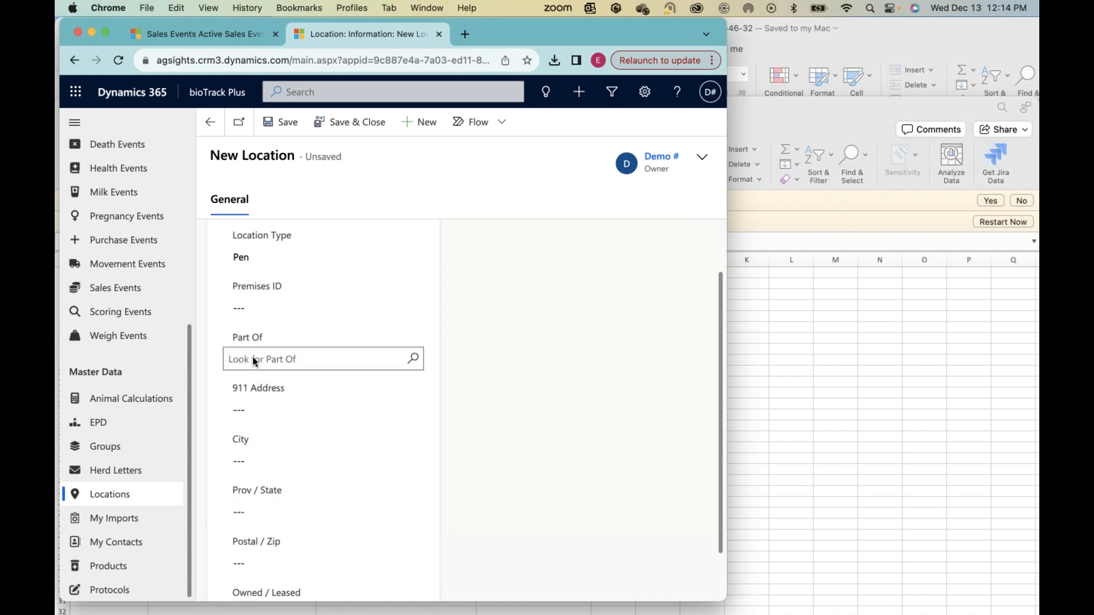
# Step: Review the remaining address and ownership fields, leaving them blank, and save the Finishing Pens location
pyautogui.scroll(-2, 252, 356)
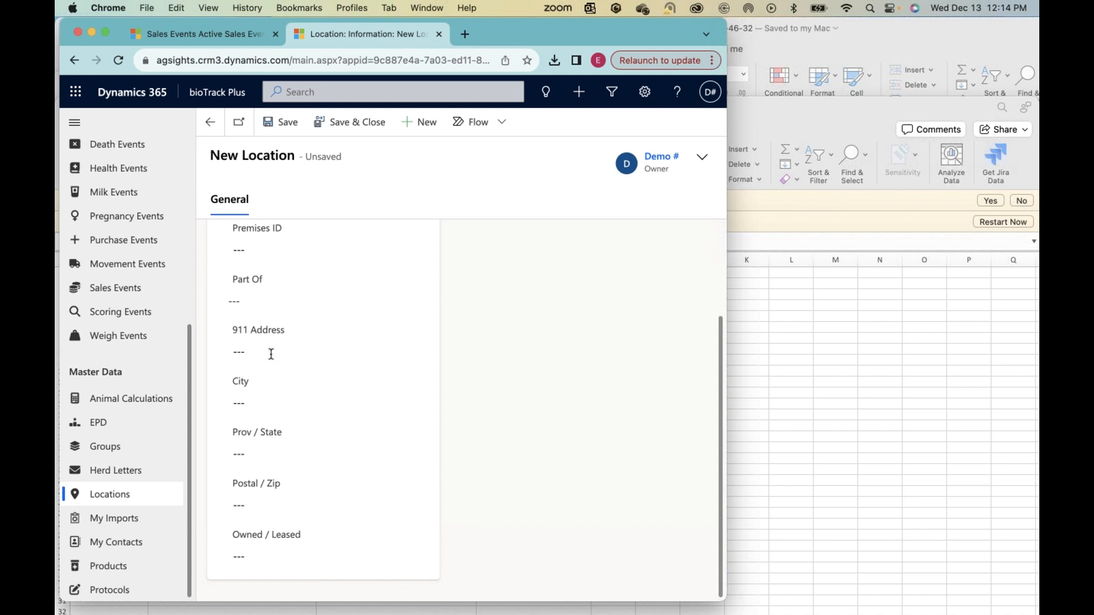
pyautogui.scroll(2, 270, 356)
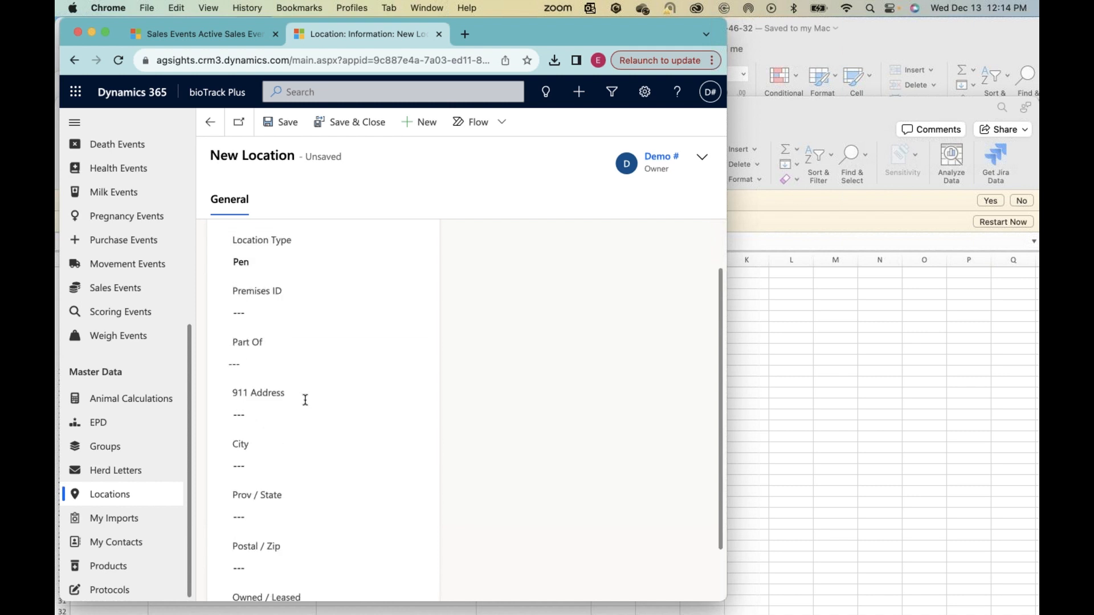
pyautogui.scroll(1, 305, 400)
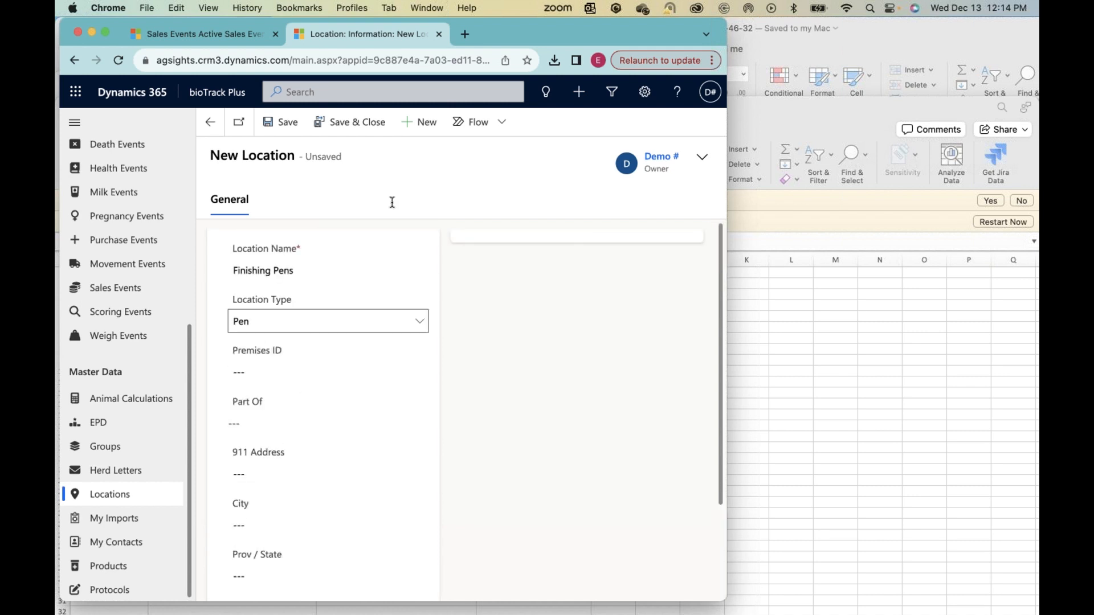
pyautogui.click(287, 124)
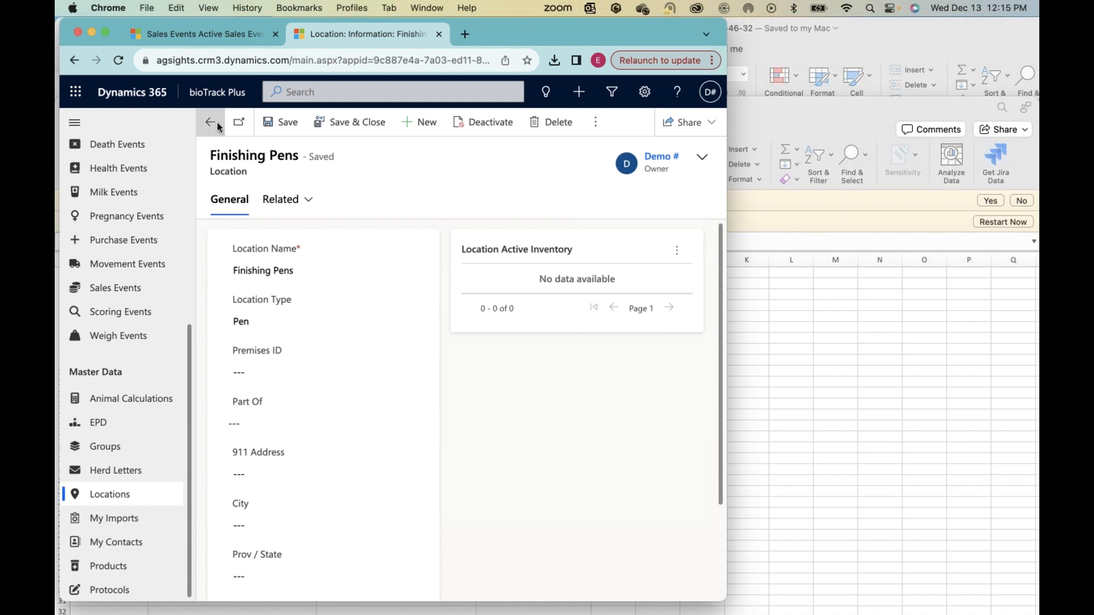
# Step: Return to the AgSights Beef Farm animal list and filter the Sex column to equal Bull
pyautogui.scroll(5, 121, 513)
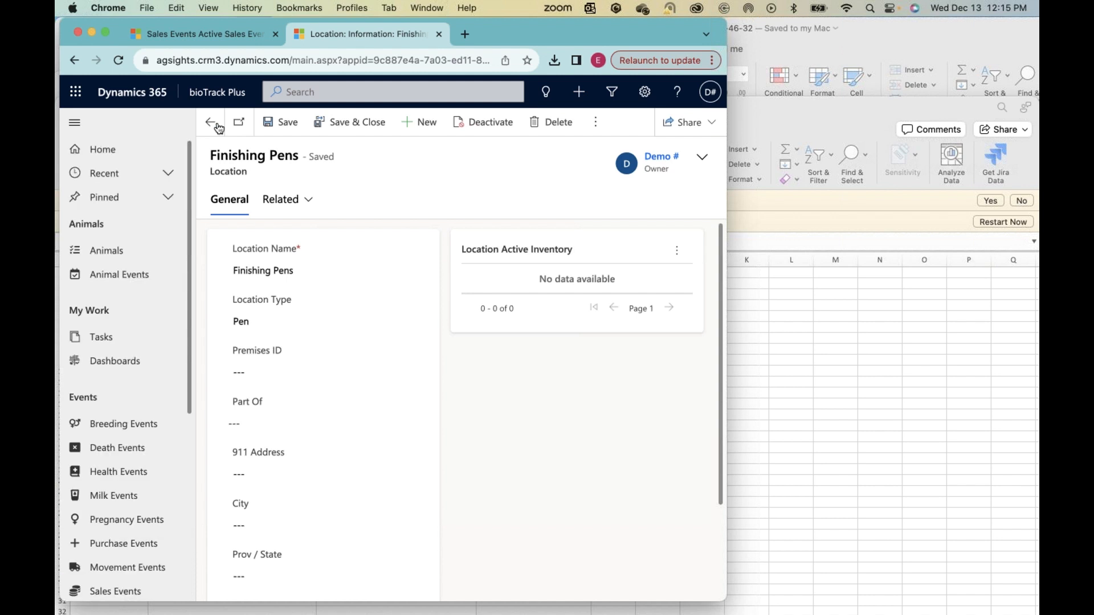
pyautogui.click(211, 123)
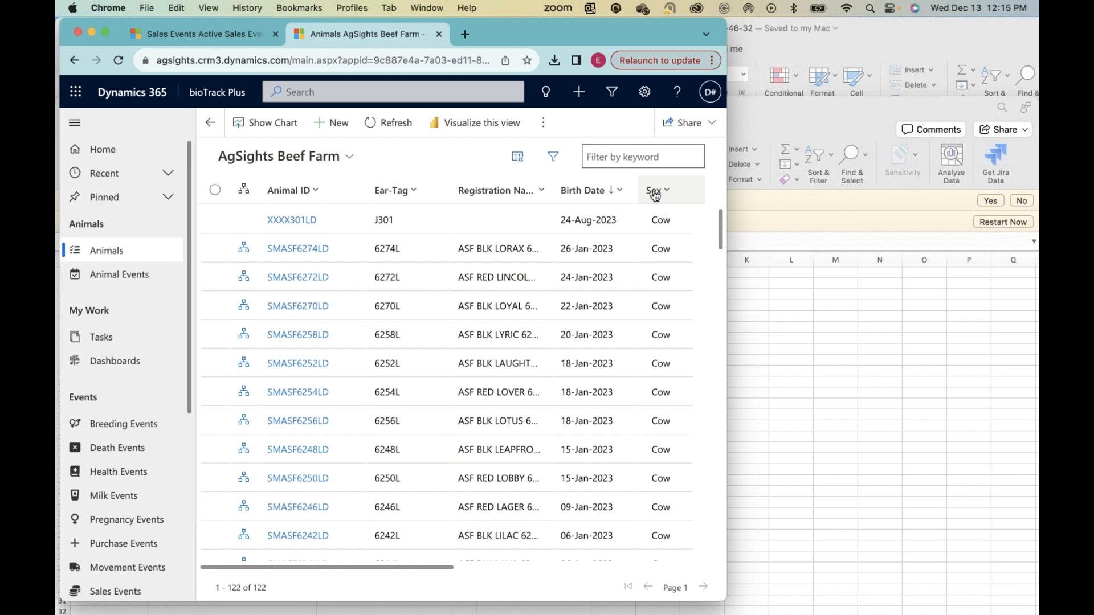
pyautogui.hscroll(4, 655, 190)
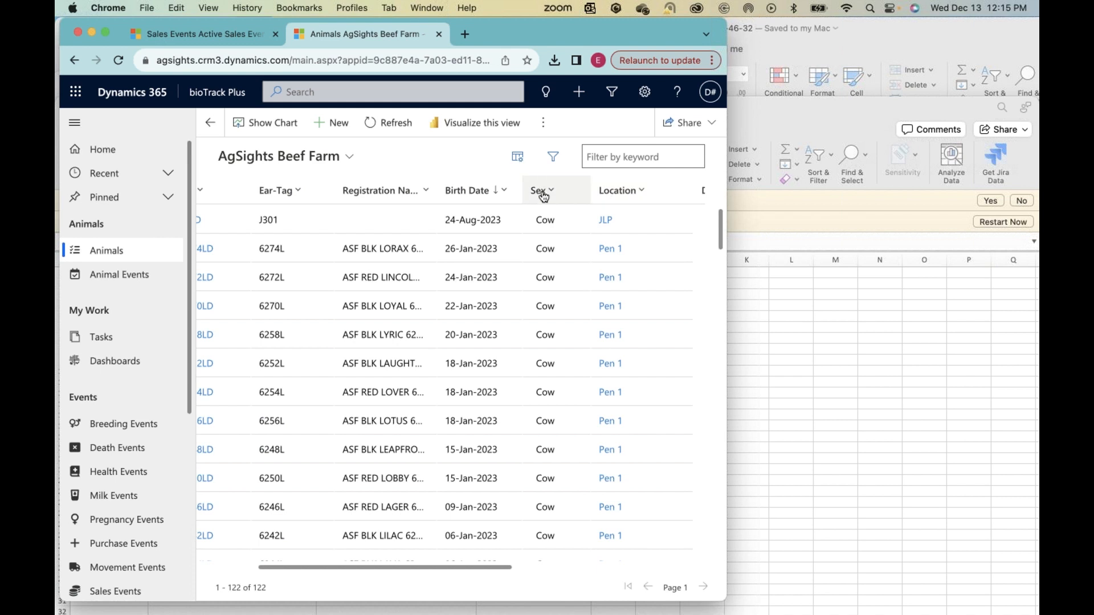
pyautogui.click(544, 194)
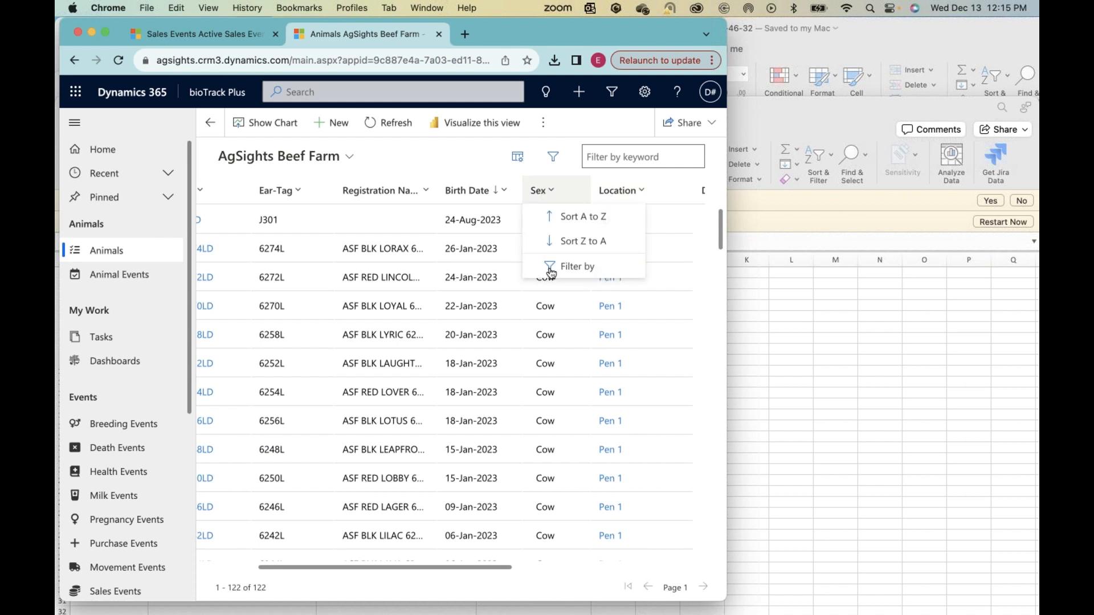
pyautogui.click(582, 277)
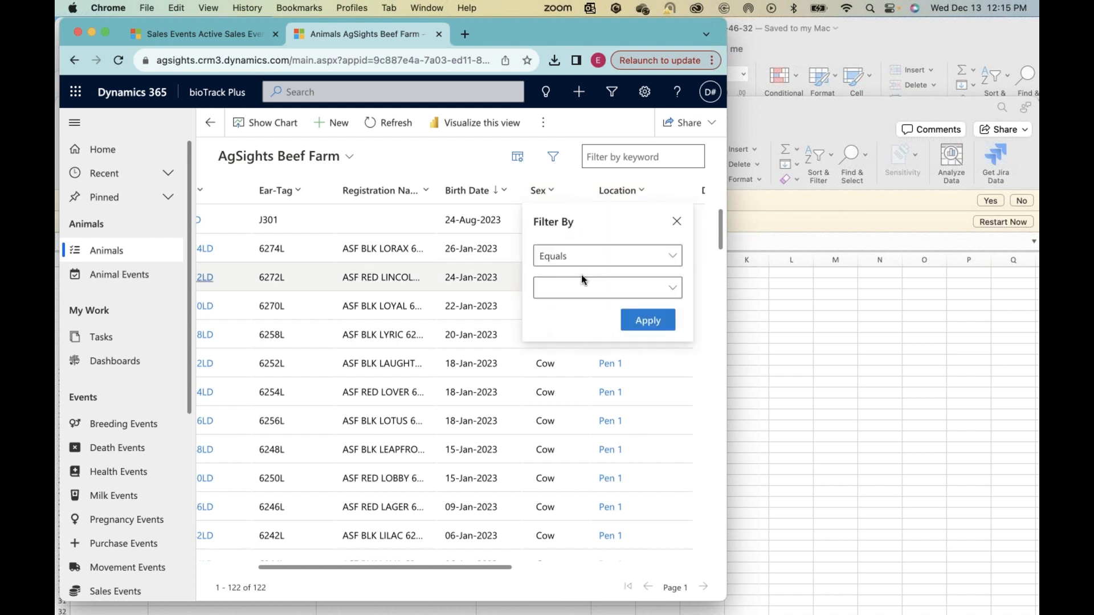
pyautogui.click(657, 294)
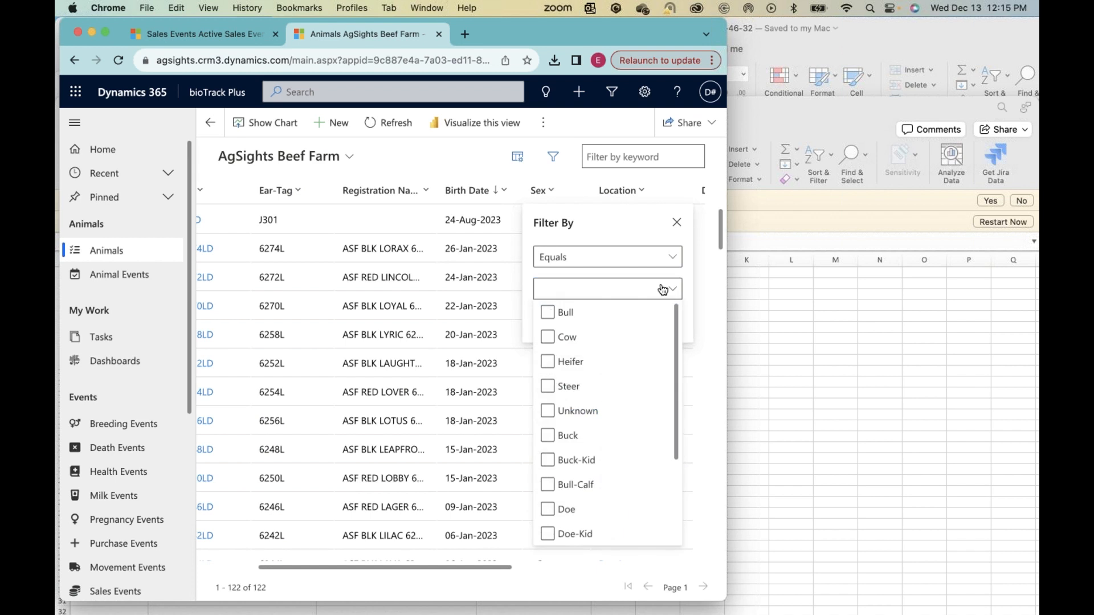
pyautogui.click(569, 312)
pyautogui.click(591, 227)
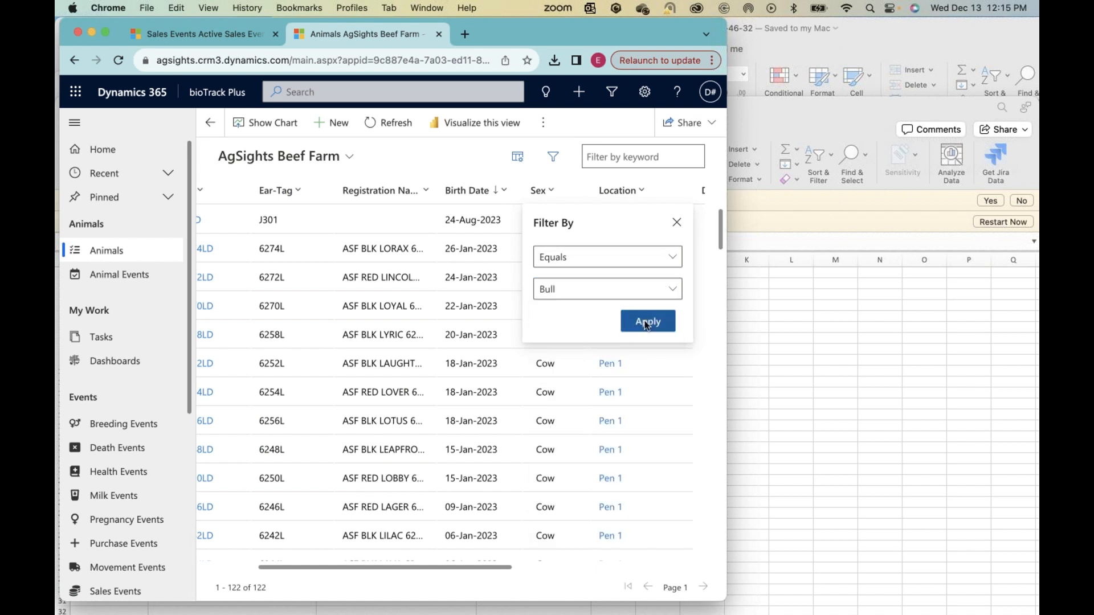
pyautogui.click(646, 322)
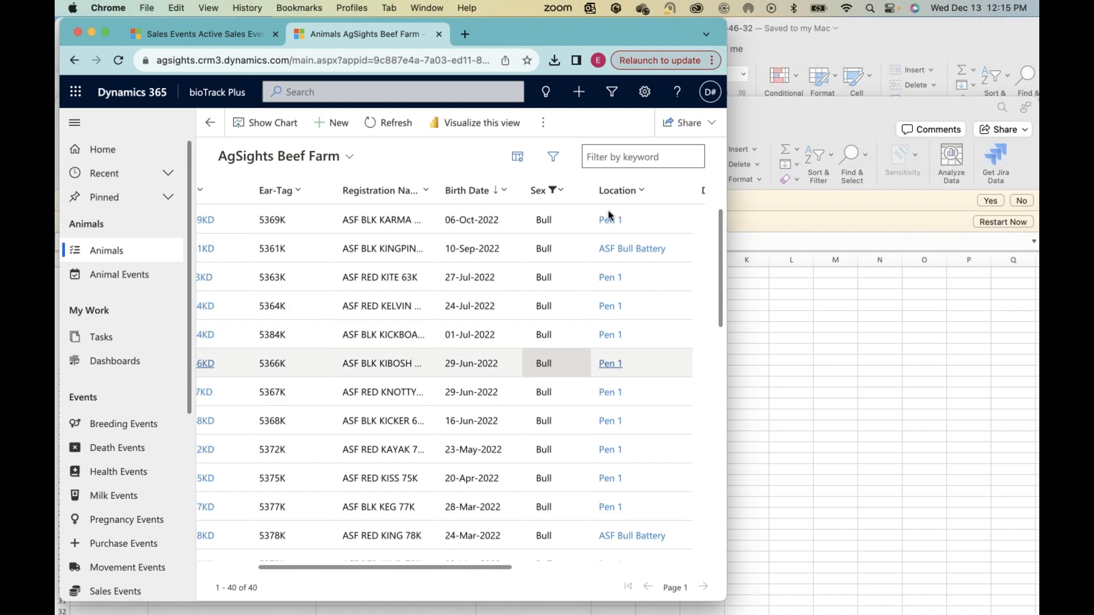
# Step: Filter the bulls' Location column with Does not equal ASF Bull Battery
pyautogui.scroll(-1, 608, 216)
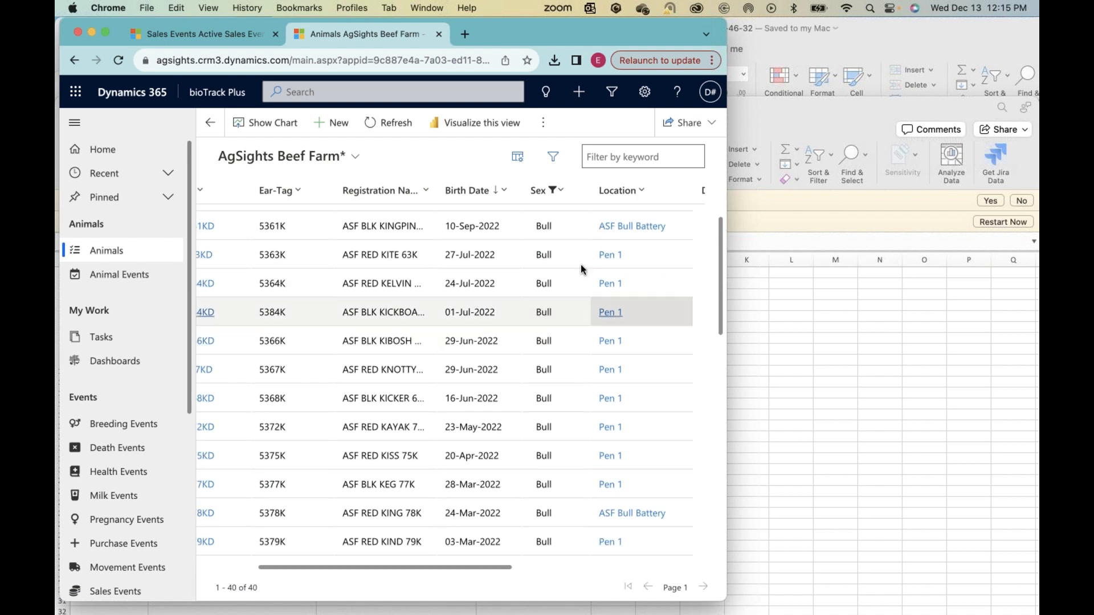
pyautogui.scroll(1, 620, 254)
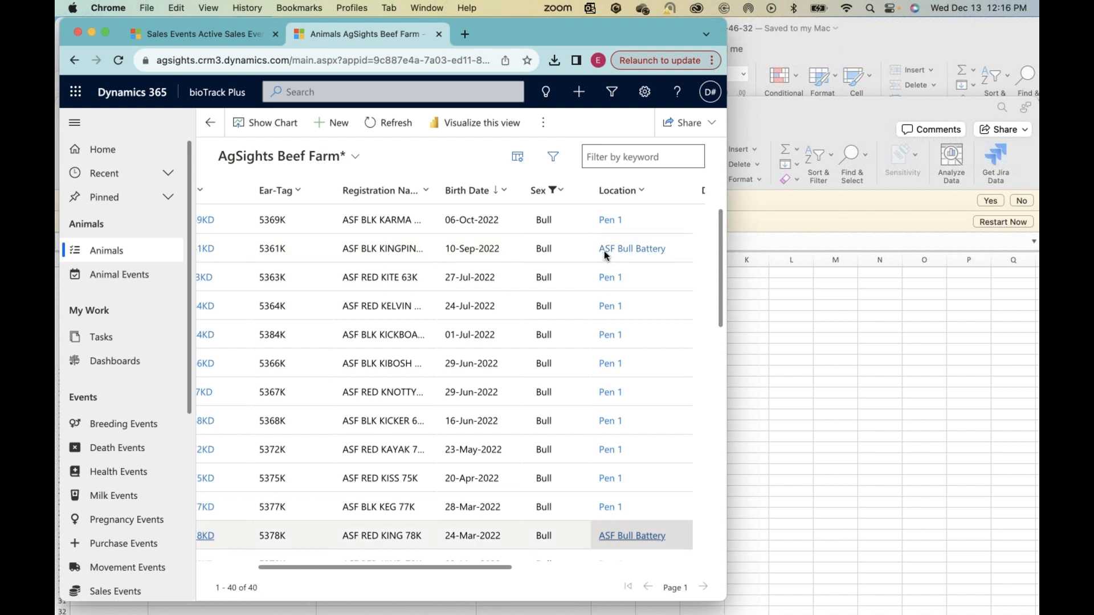
pyautogui.click(625, 190)
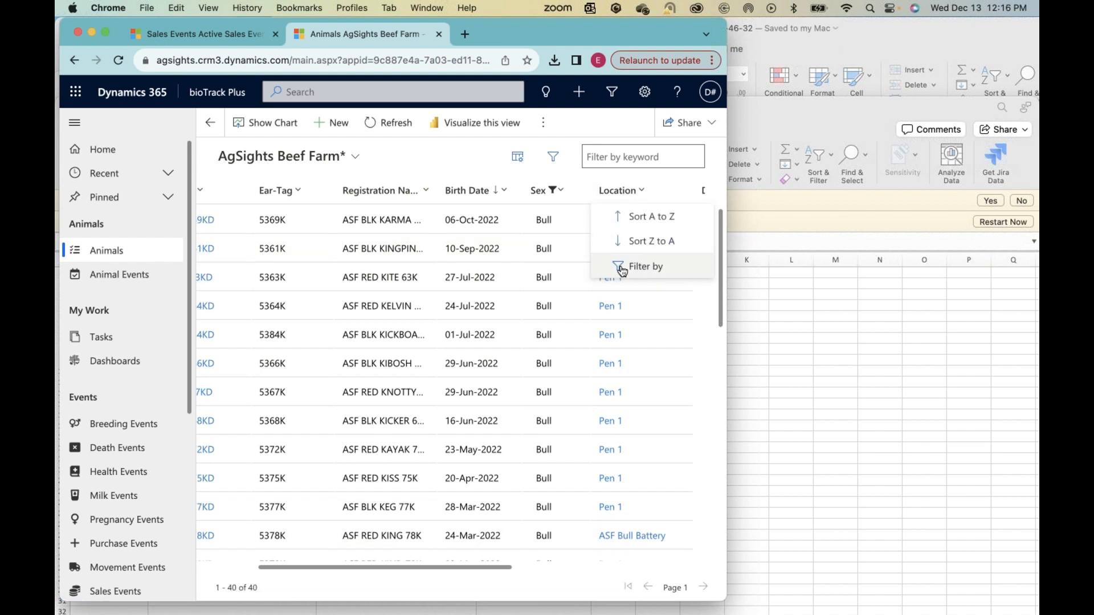
pyautogui.click(624, 268)
pyautogui.click(620, 256)
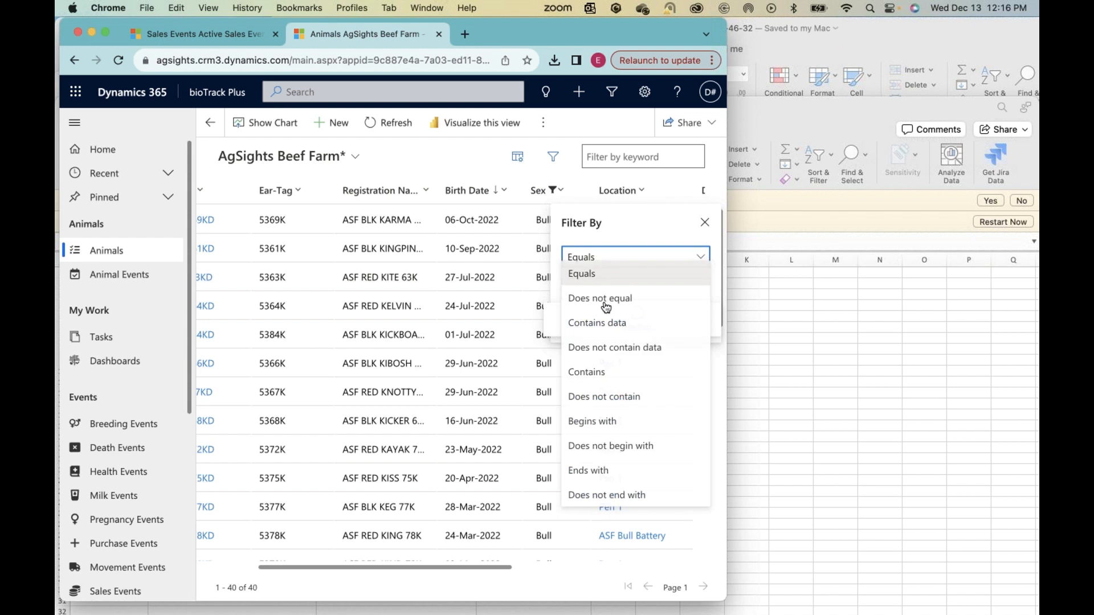
pyautogui.click(606, 307)
pyautogui.click(589, 289)
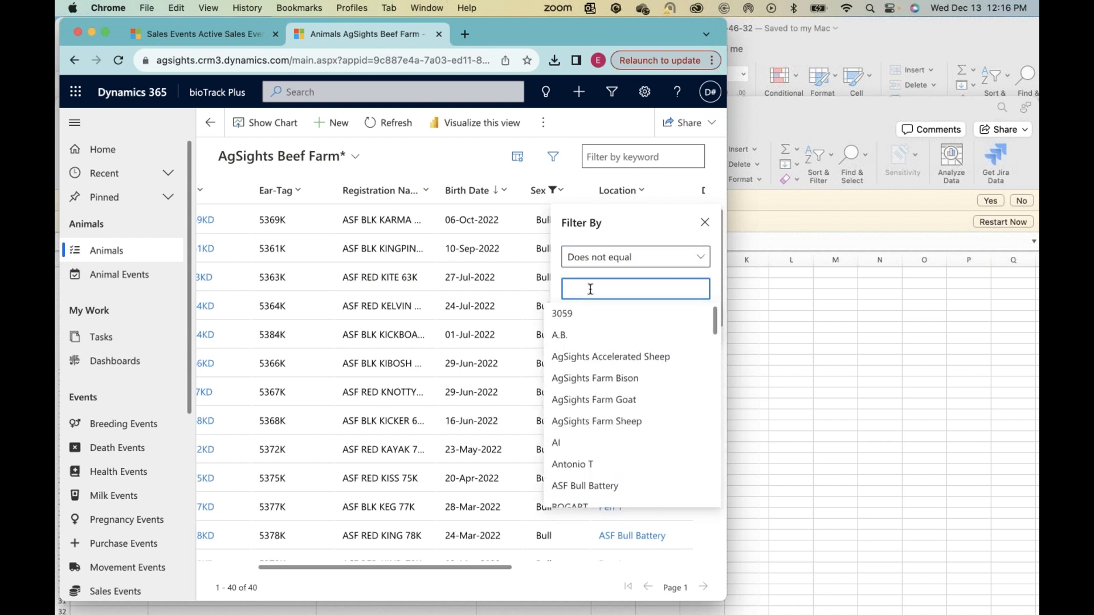
pyautogui.write('ASF')
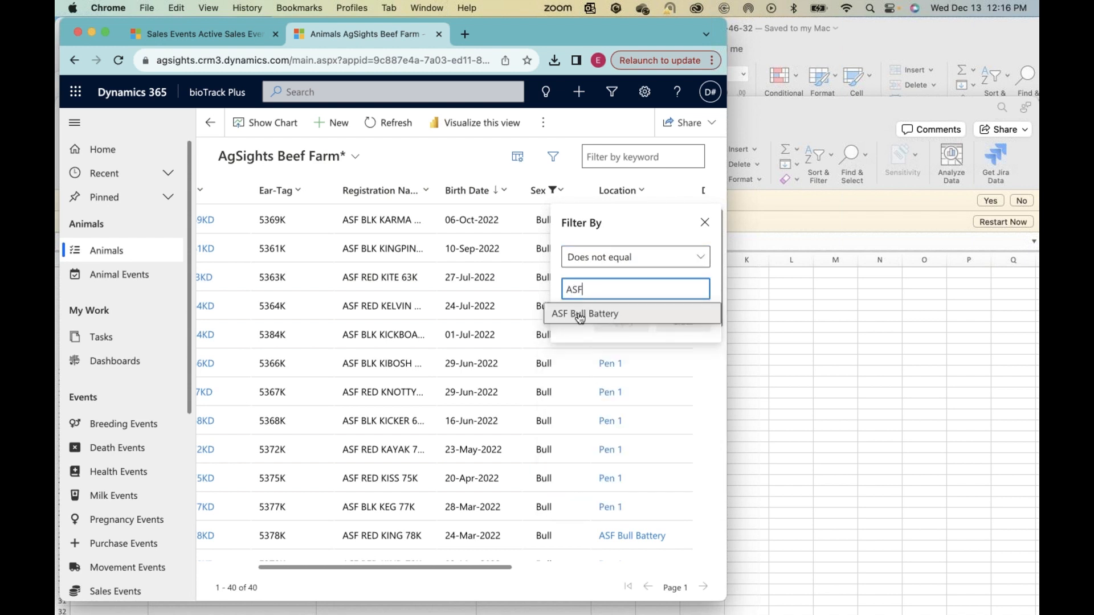
pyautogui.click(578, 312)
pyautogui.click(610, 341)
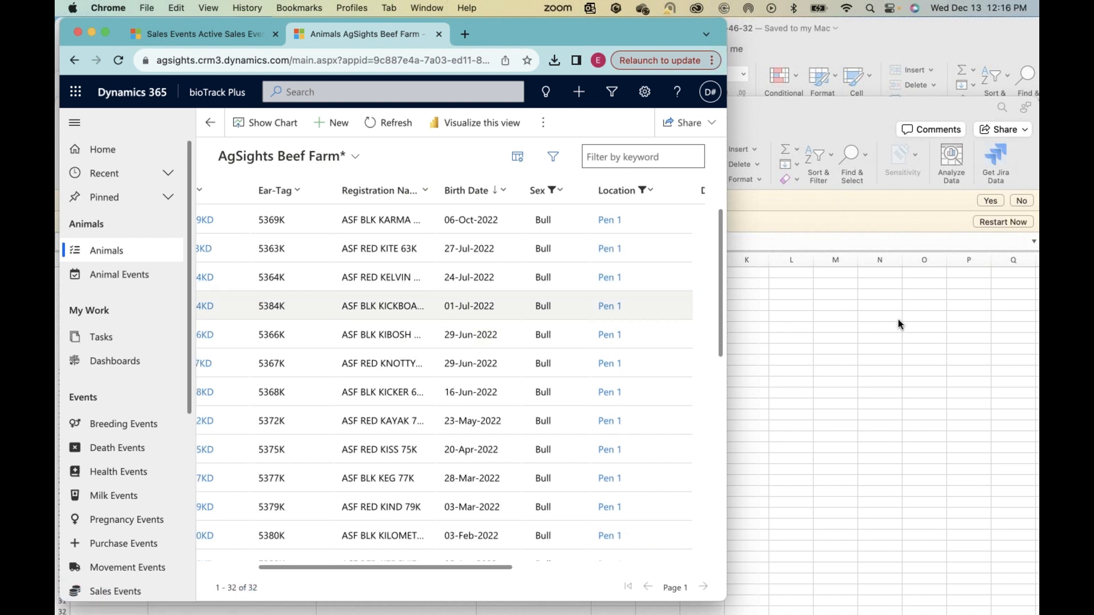
# Step: Examine the filtered bulls' birth dates, locations, and dam and sire columns throughout the list
pyautogui.scroll(-3, 608, 413)
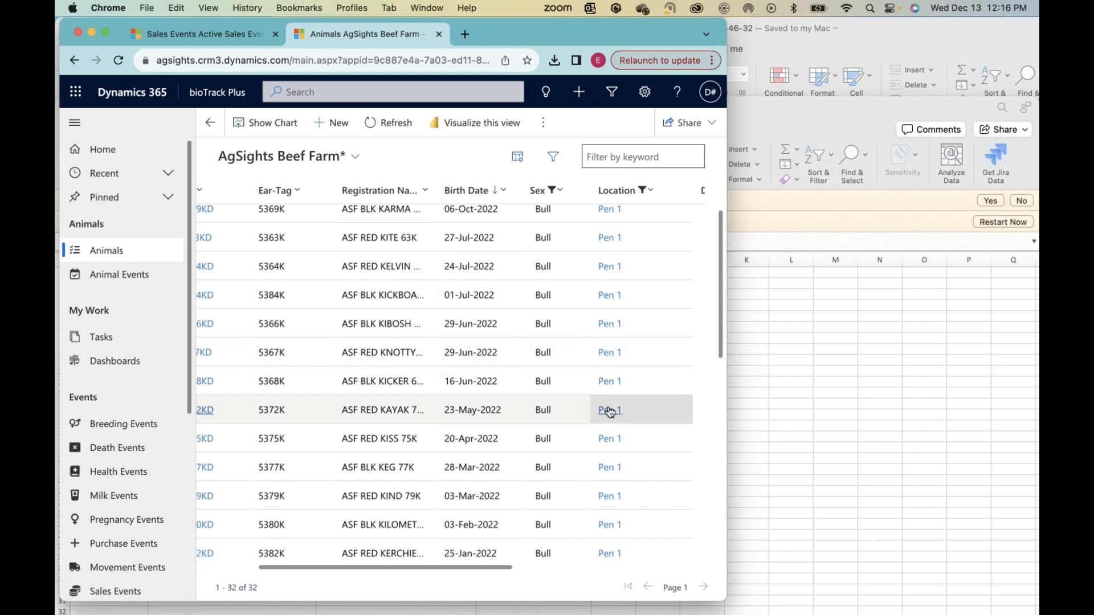
pyautogui.scroll(-10, 605, 414)
pyautogui.scroll(15, 607, 410)
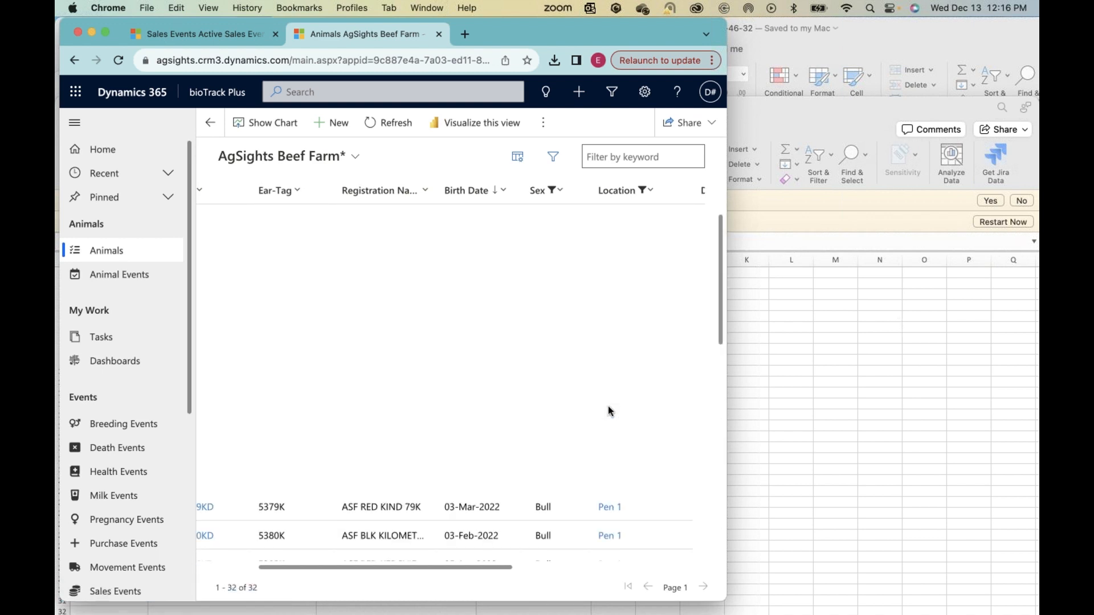
pyautogui.scroll(-5, 464, 470)
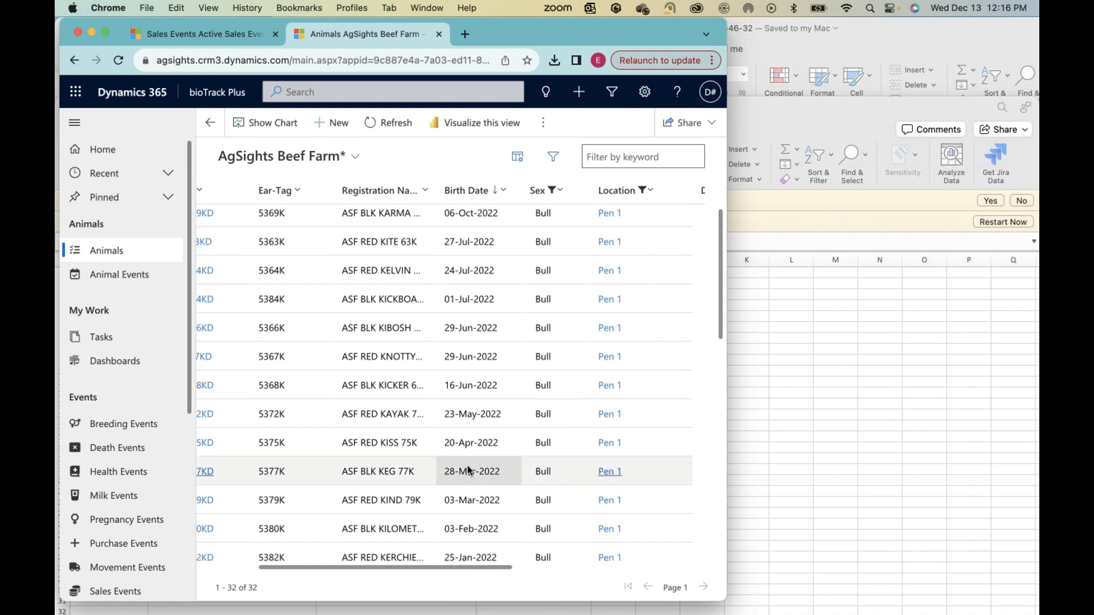
pyautogui.scroll(-10, 467, 470)
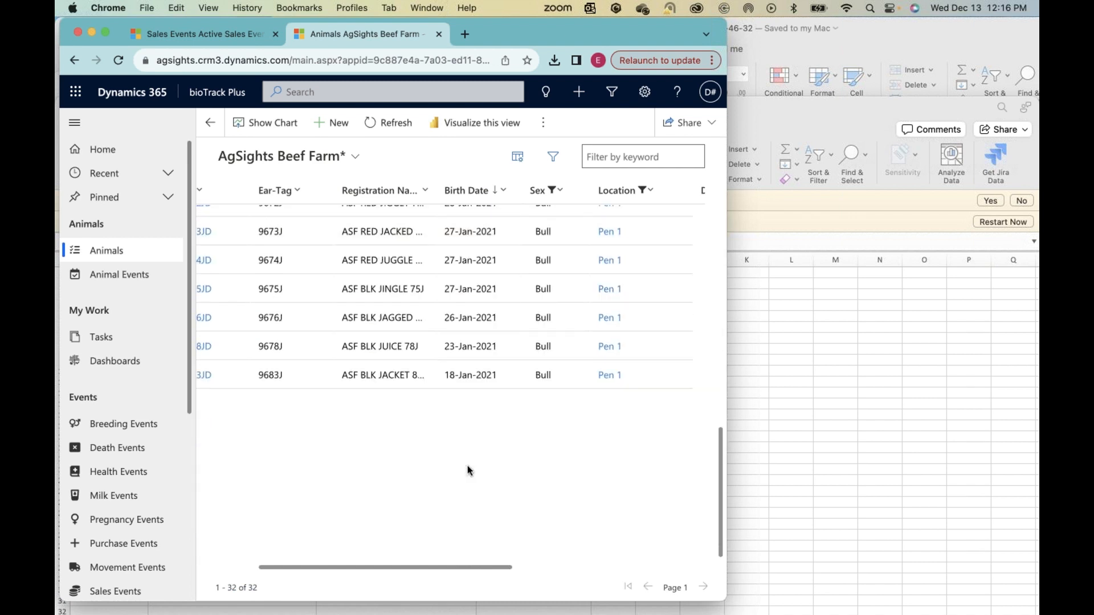
pyautogui.scroll(15, 467, 470)
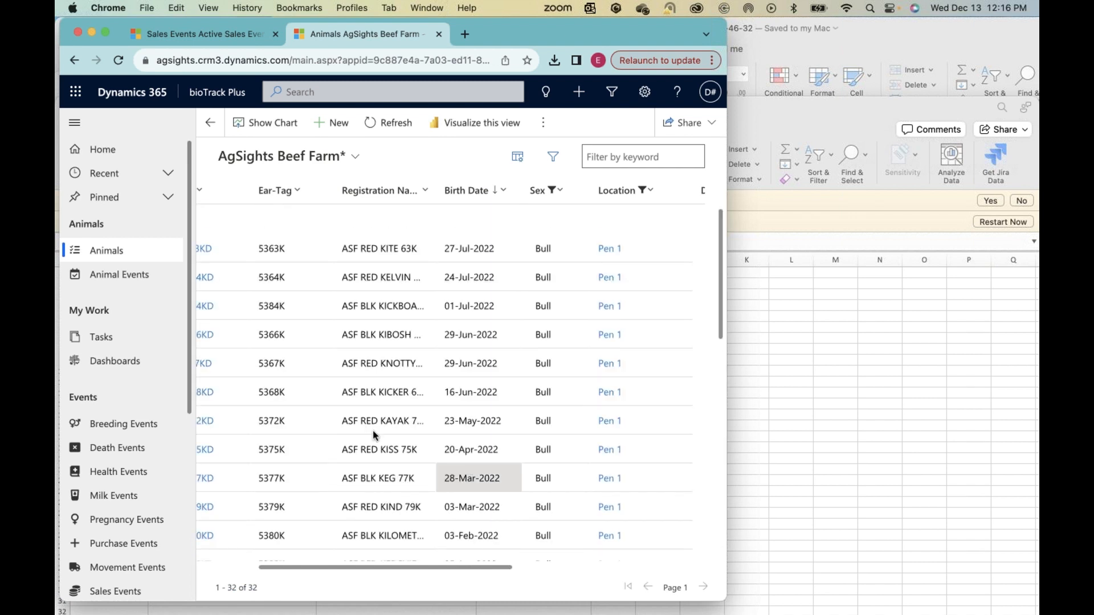
pyautogui.hscroll(-5, 372, 429)
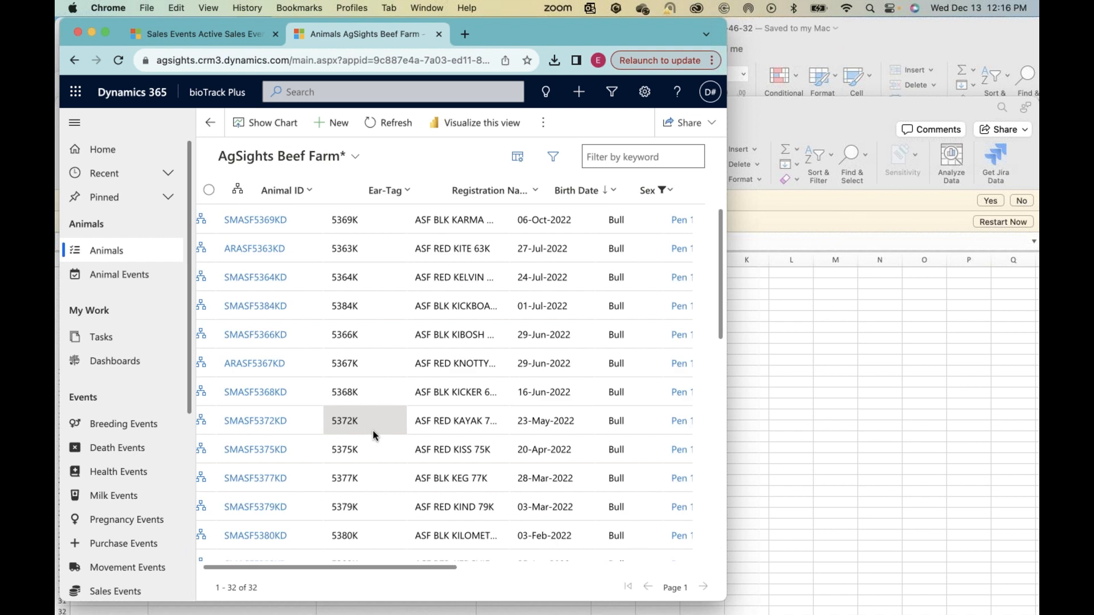
pyautogui.hscroll(15, 625, 359)
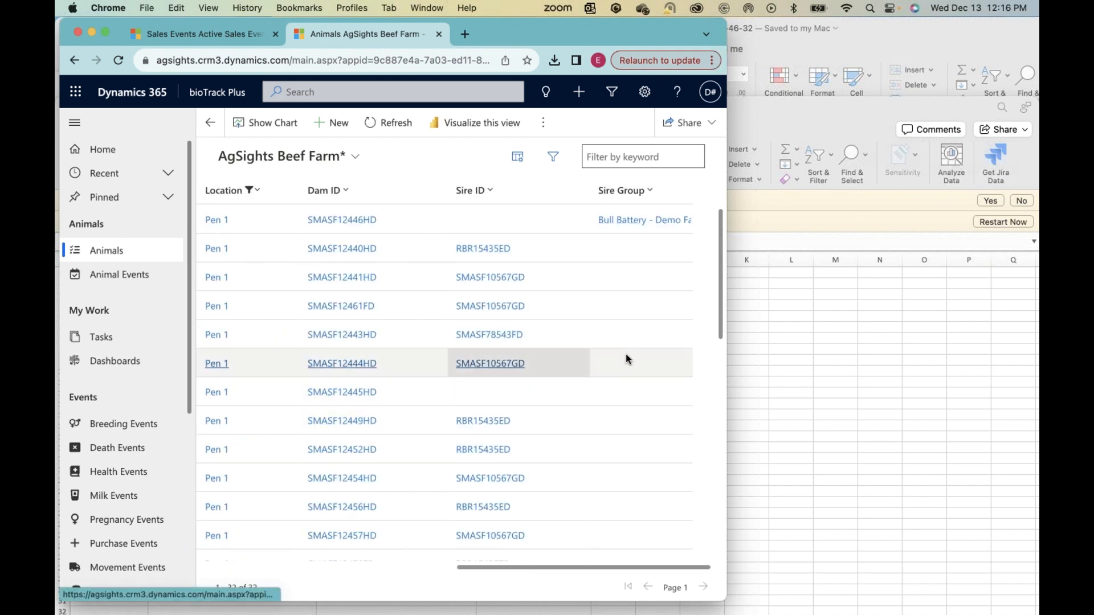
pyautogui.hscroll(-15, 626, 359)
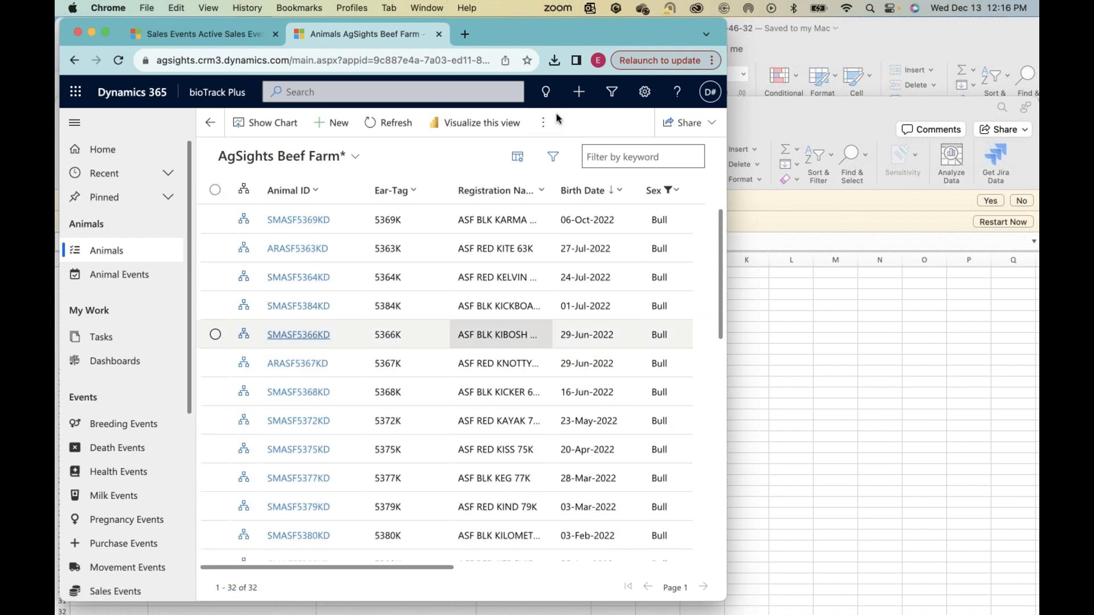
# Step: Export the filtered bull list to Excel and place the opened workbook so the browser behind stays accessible
pyautogui.click(544, 124)
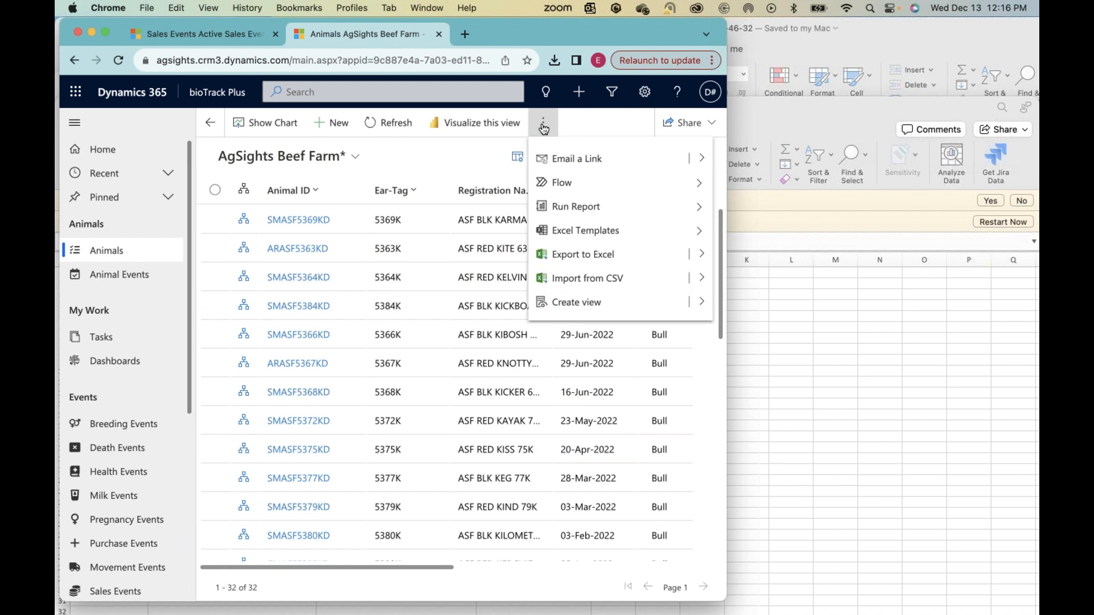
pyautogui.click(546, 253)
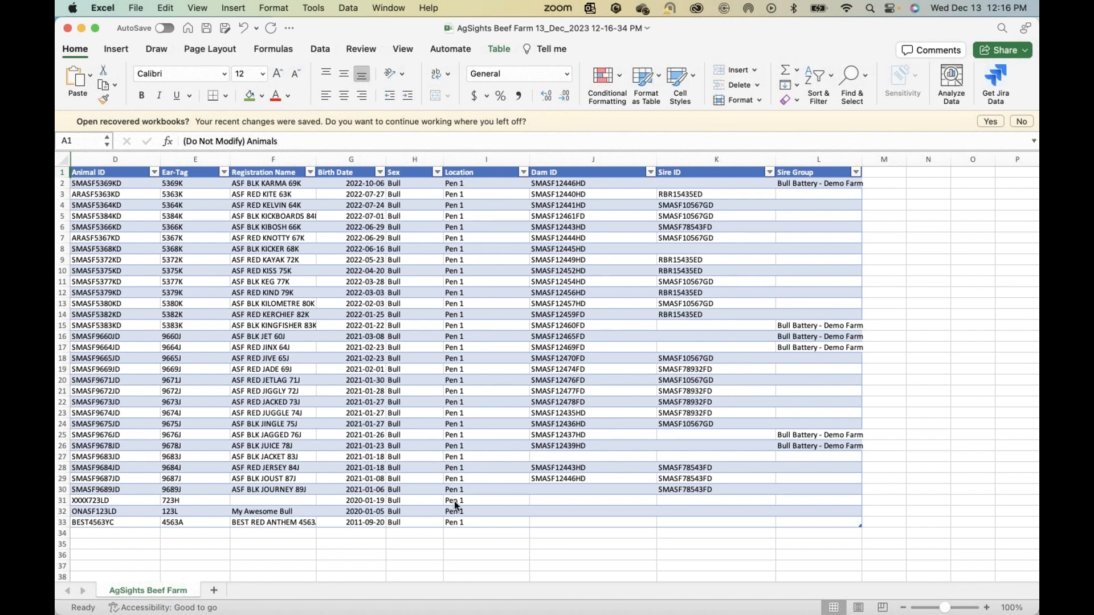
pyautogui.moveTo(389, 26); pyautogui.dragTo(392, 80)
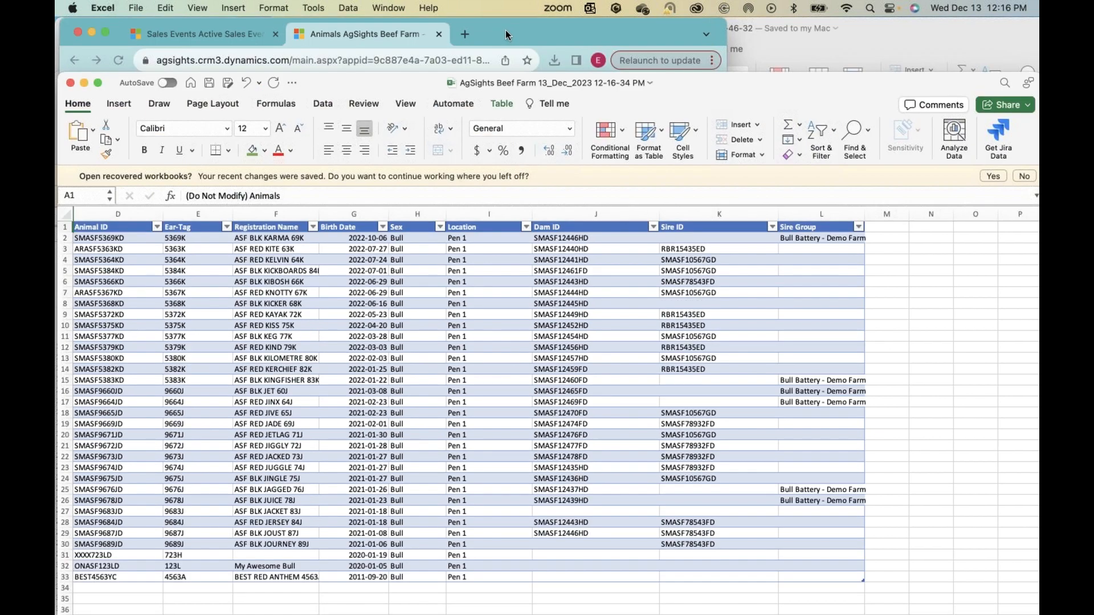
# Step: Switch back to bioTrack Plus in the browser, go to Movement Events and start downloading an Excel template
pyautogui.click(506, 29)
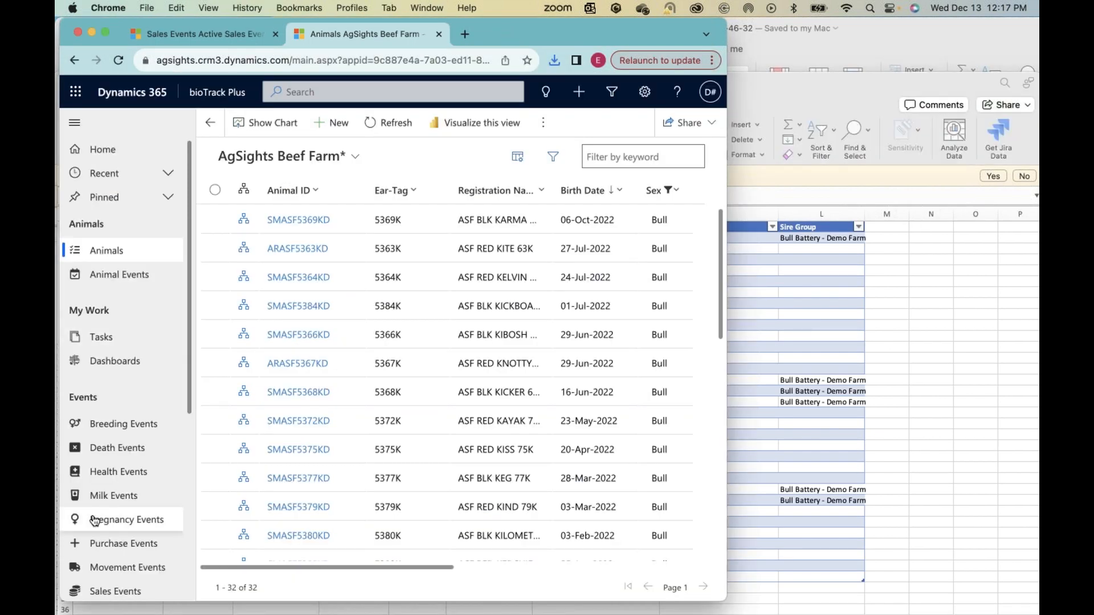
pyautogui.scroll(-2, 111, 524)
pyautogui.click(111, 523)
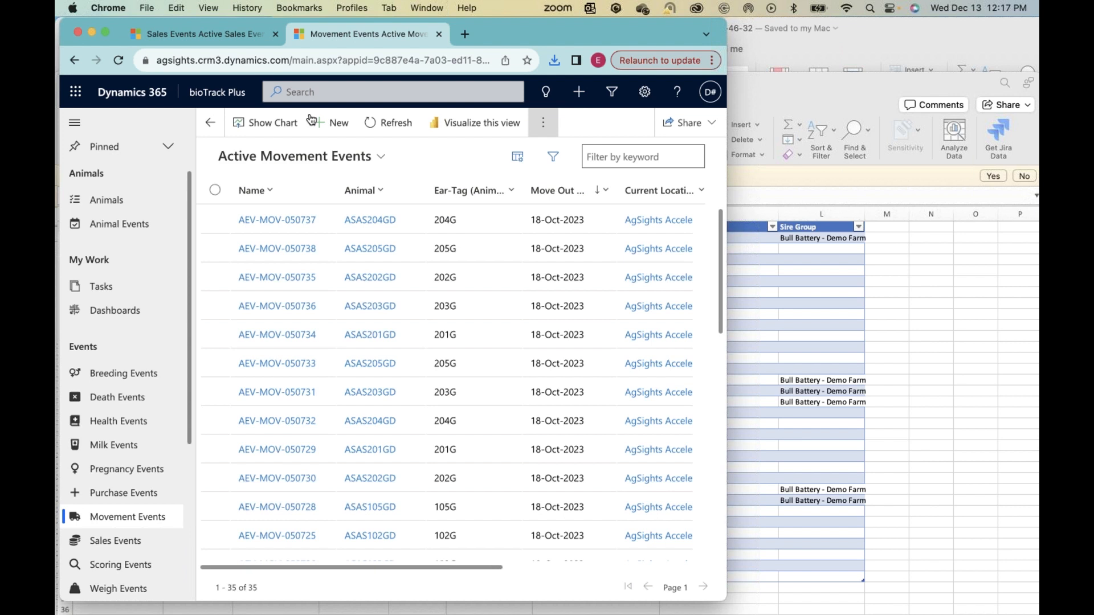
pyautogui.click(544, 122)
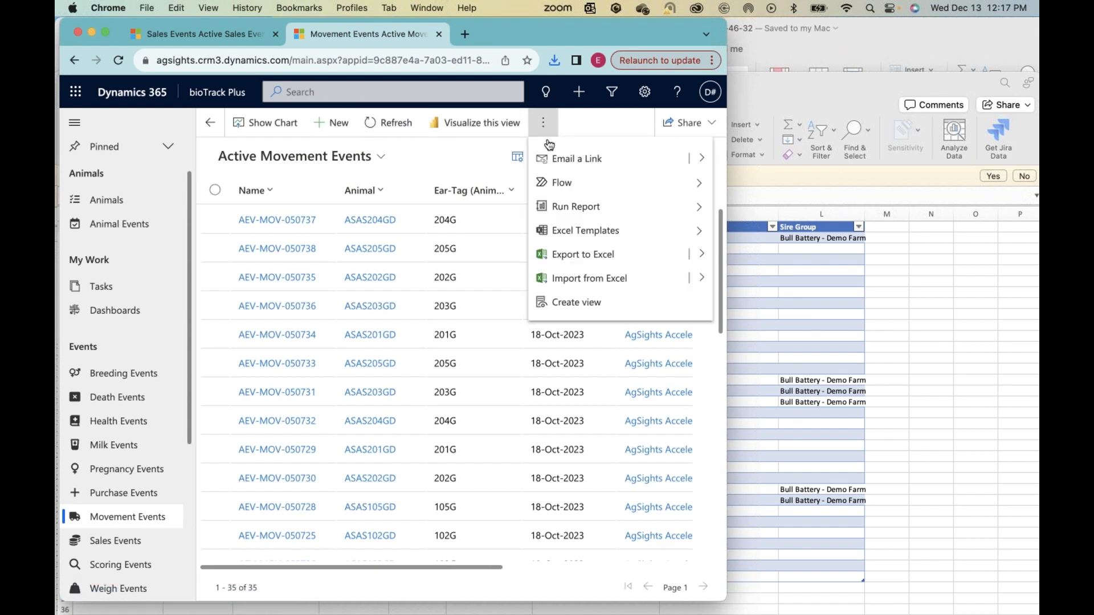
pyautogui.click(701, 231)
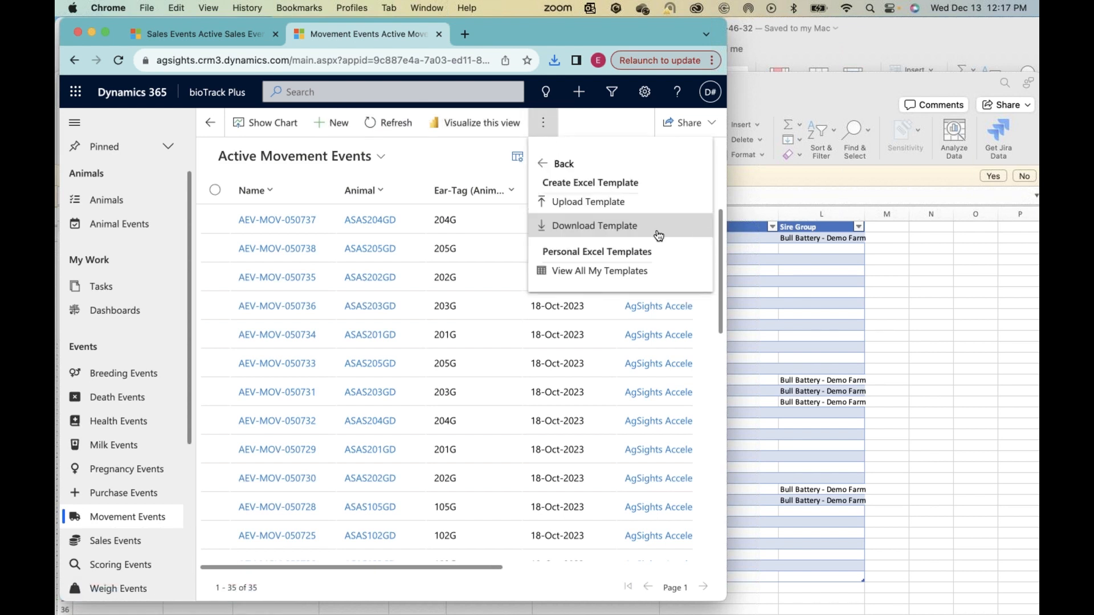
pyautogui.click(597, 228)
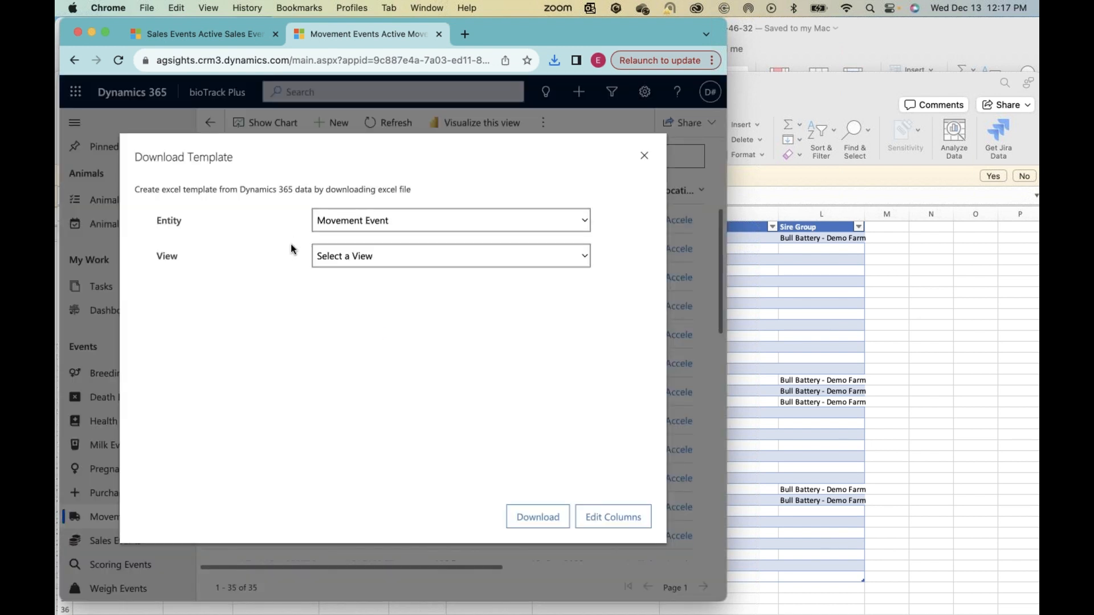
# Step: Download the Add Movement Event - Basic (TEMPLATE) view and place the opened template workbook beside the bull export
pyautogui.click(376, 258)
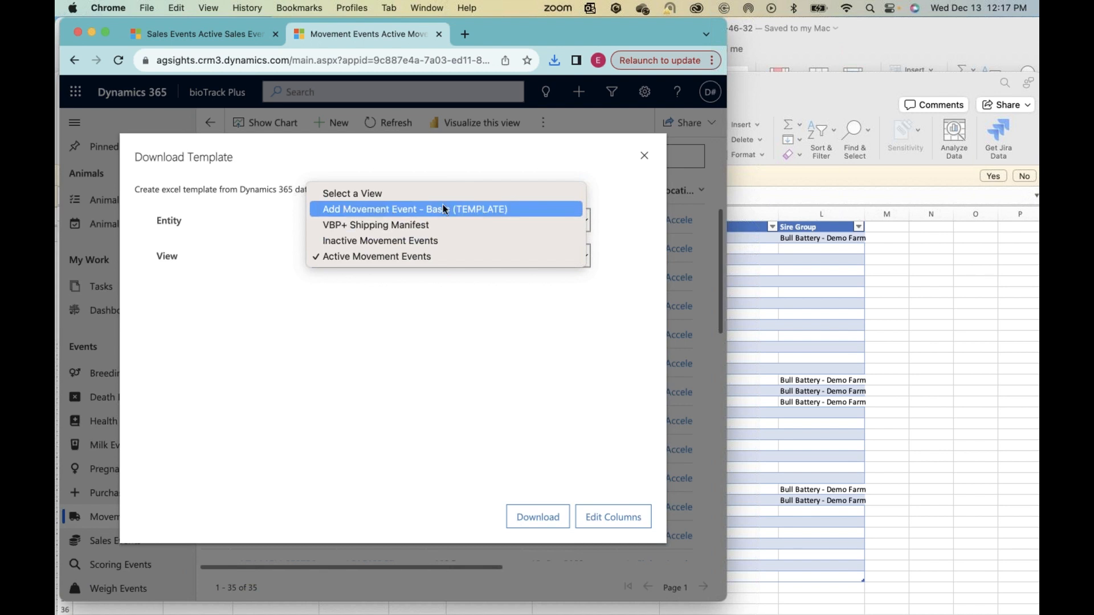
pyautogui.click(478, 212)
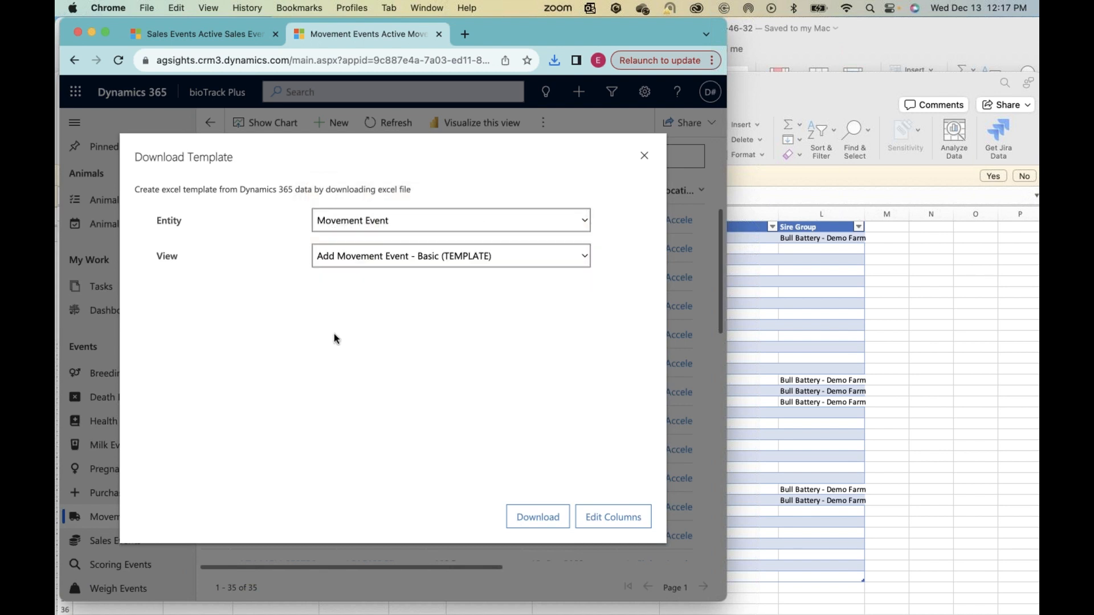
pyautogui.click(638, 515)
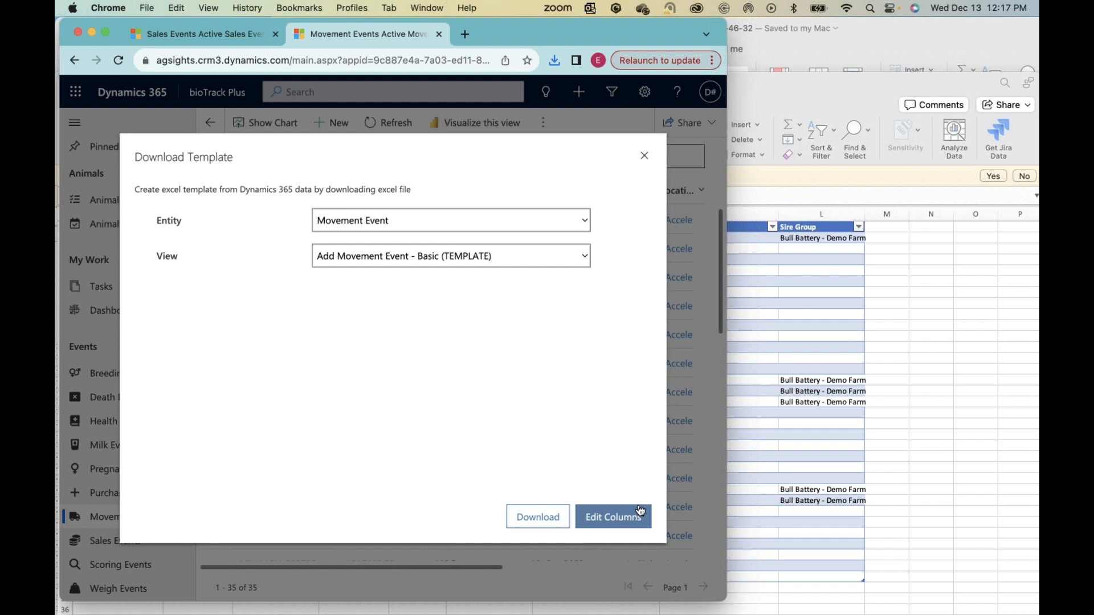
pyautogui.click(598, 524)
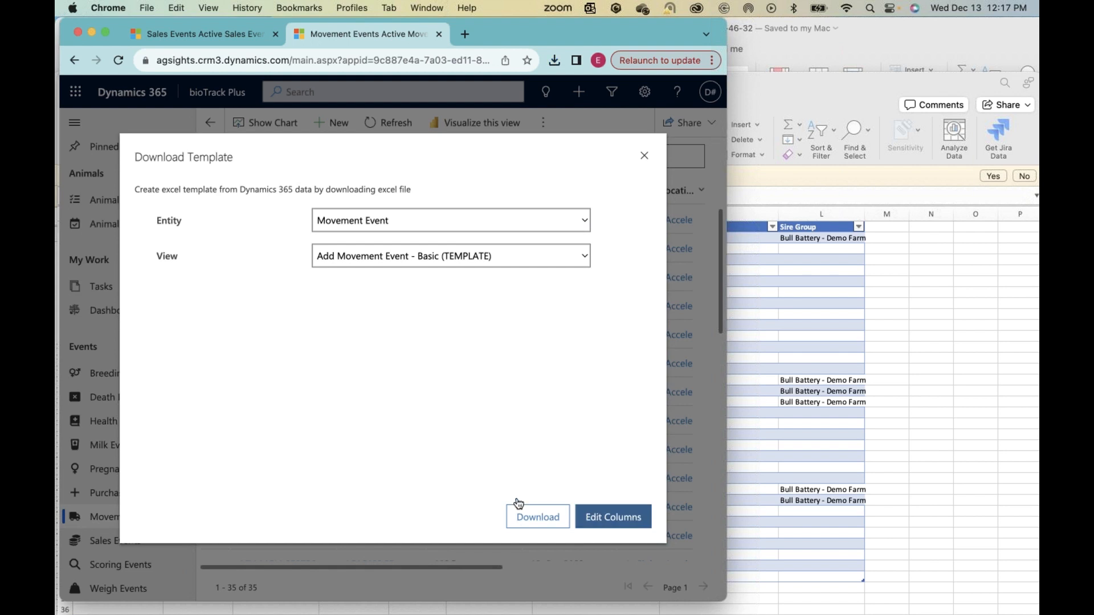
pyautogui.click(540, 528)
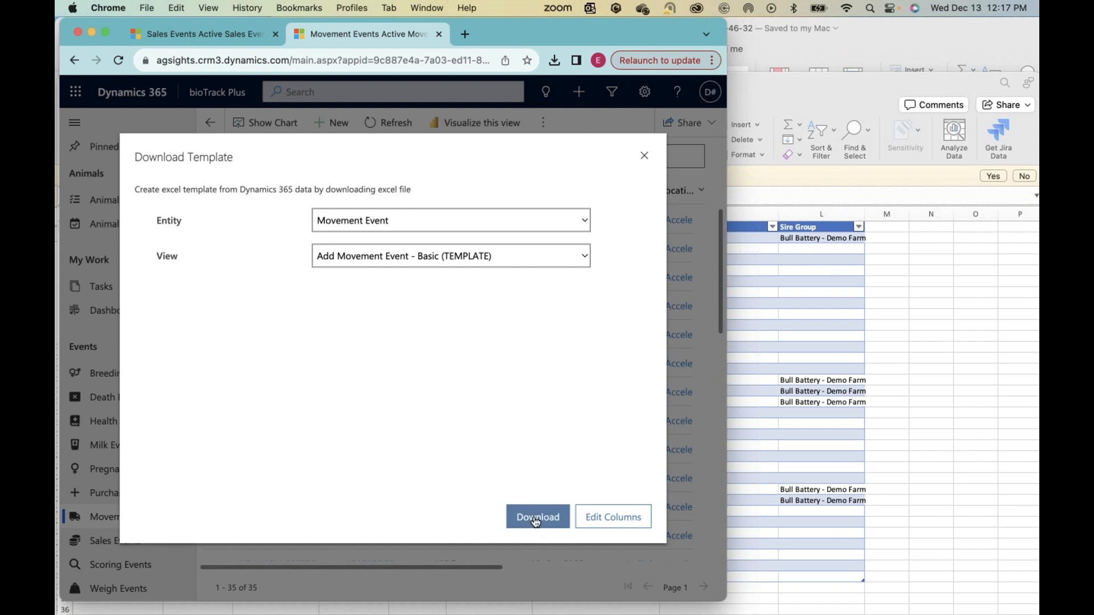
pyautogui.click(536, 521)
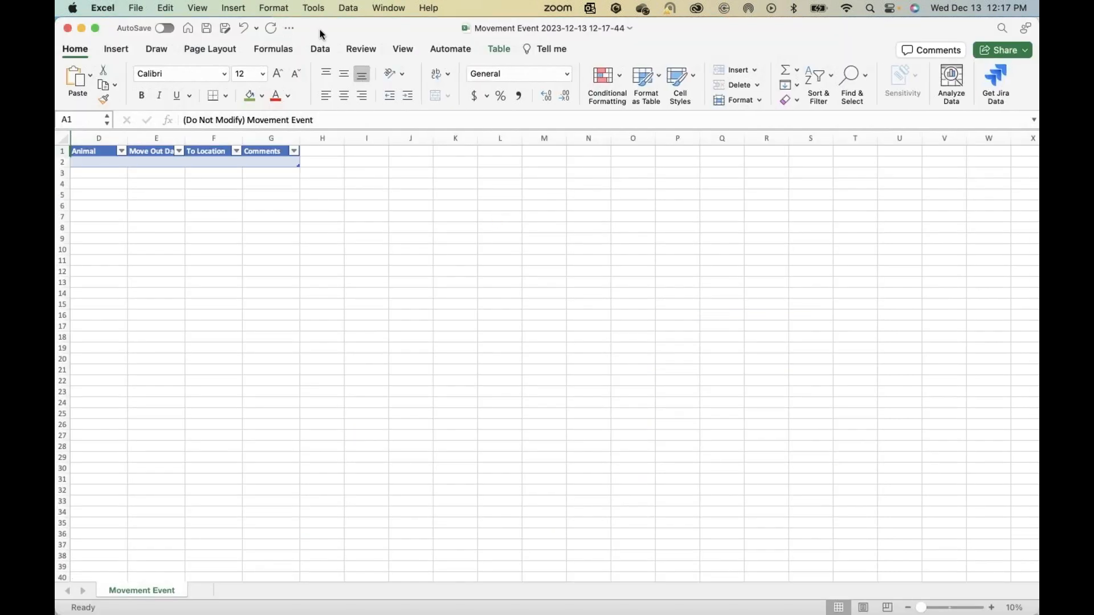
pyautogui.moveTo(586, 33); pyautogui.dragTo(618, 19)
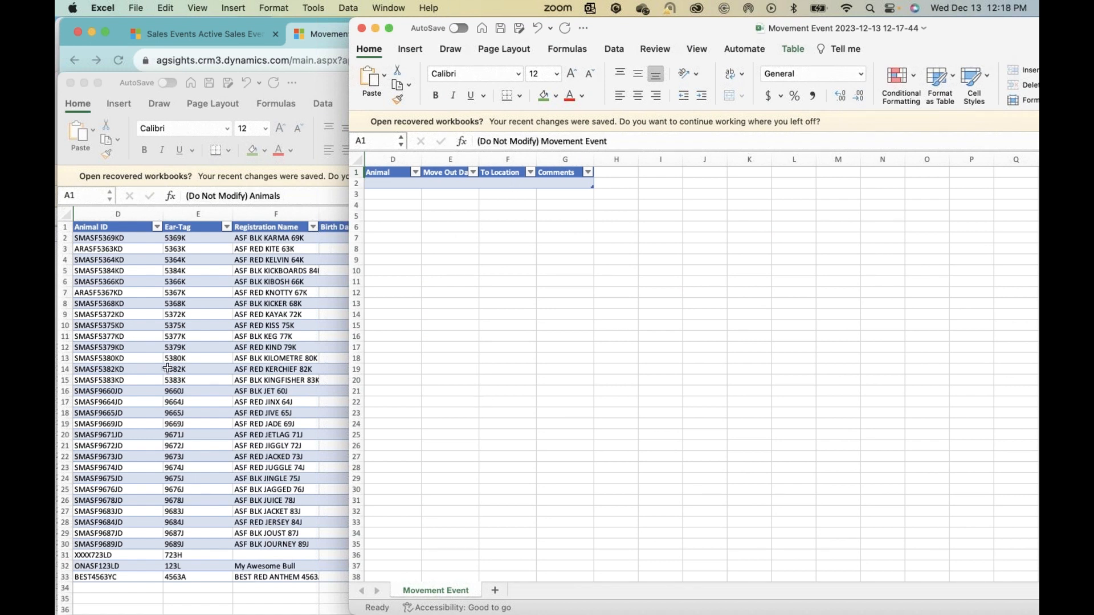
# Step: Copy all the bulls' Animal IDs (D2:D33) from the exported list into the movement template's Animal column, starting at D2
pyautogui.click(121, 330)
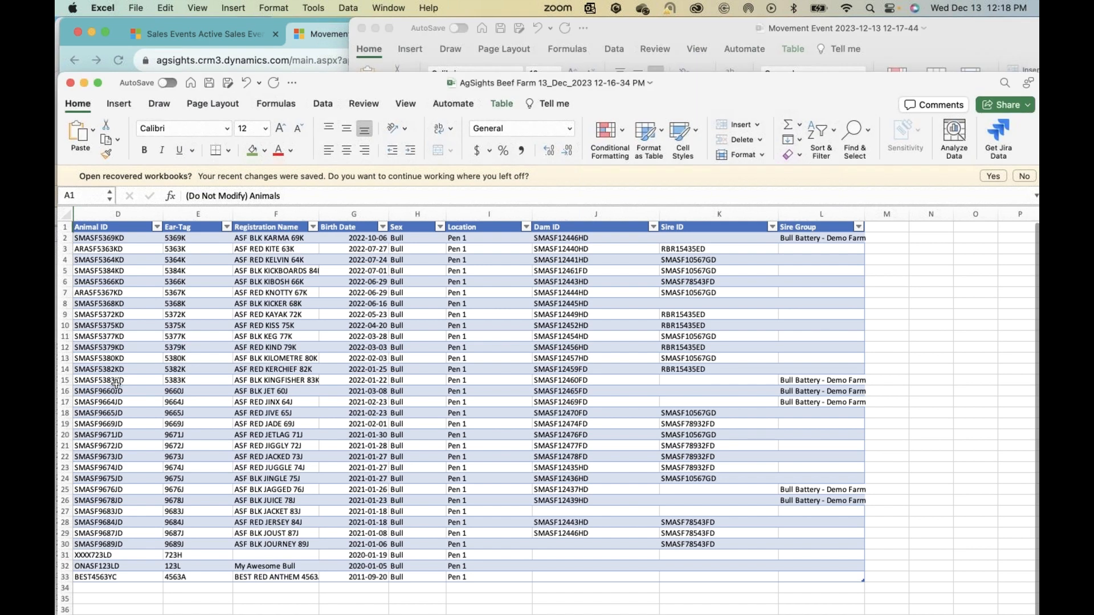
pyautogui.moveTo(109, 238); pyautogui.dragTo(115, 574)
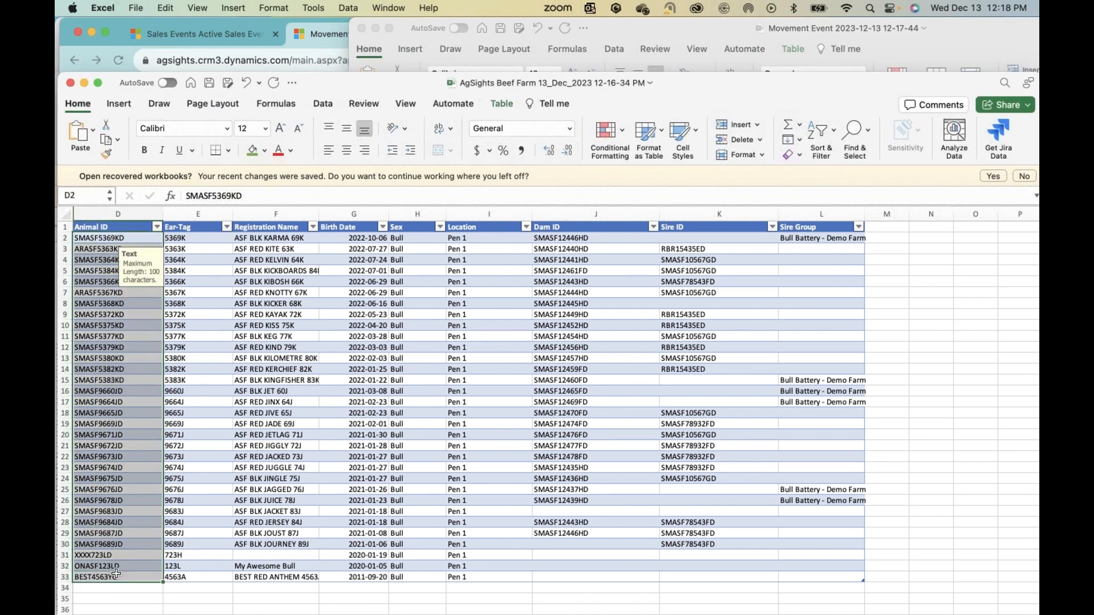
pyautogui.press('super+c')
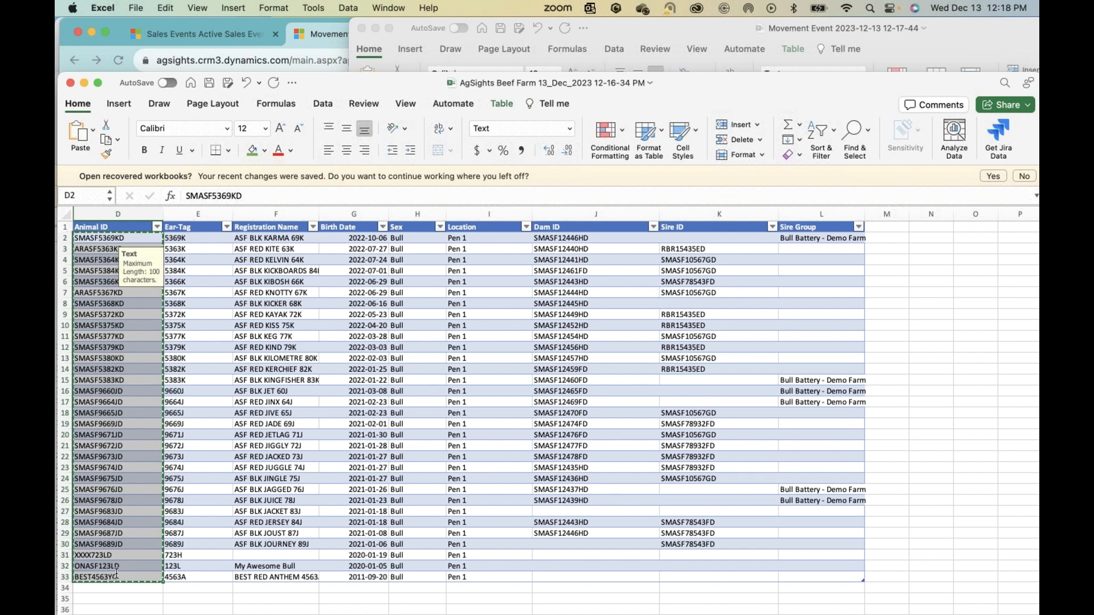
pyautogui.click(629, 32)
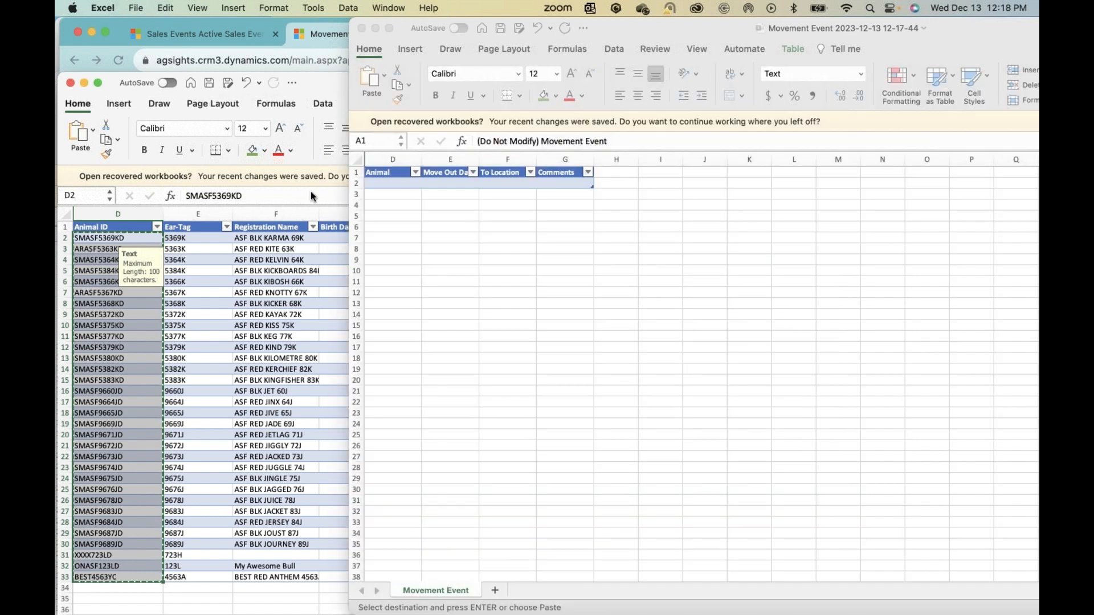
pyautogui.click(374, 181)
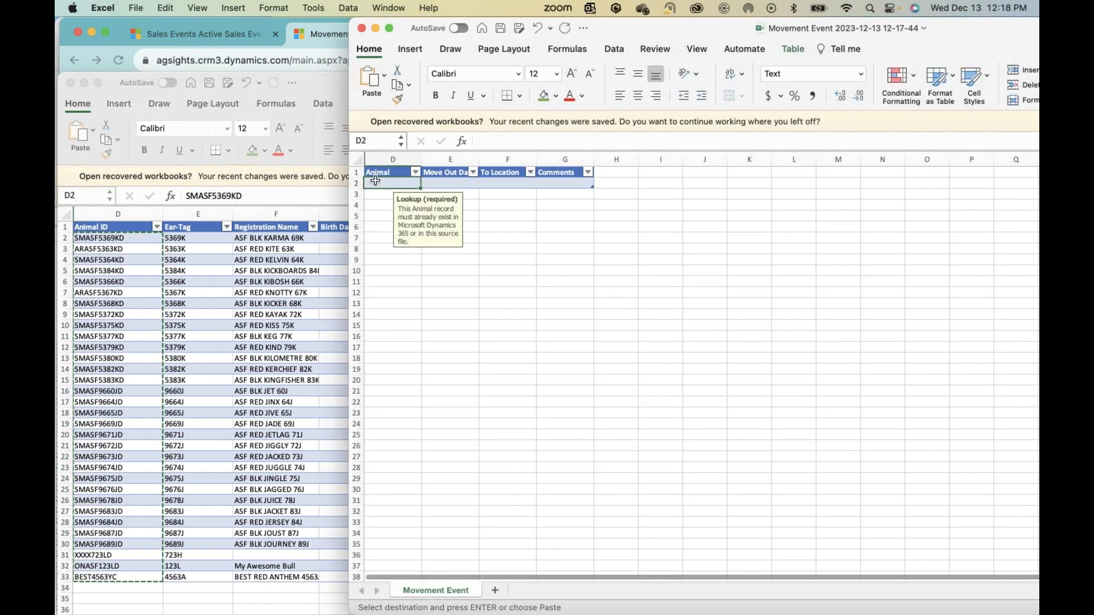
pyautogui.press('super+v')
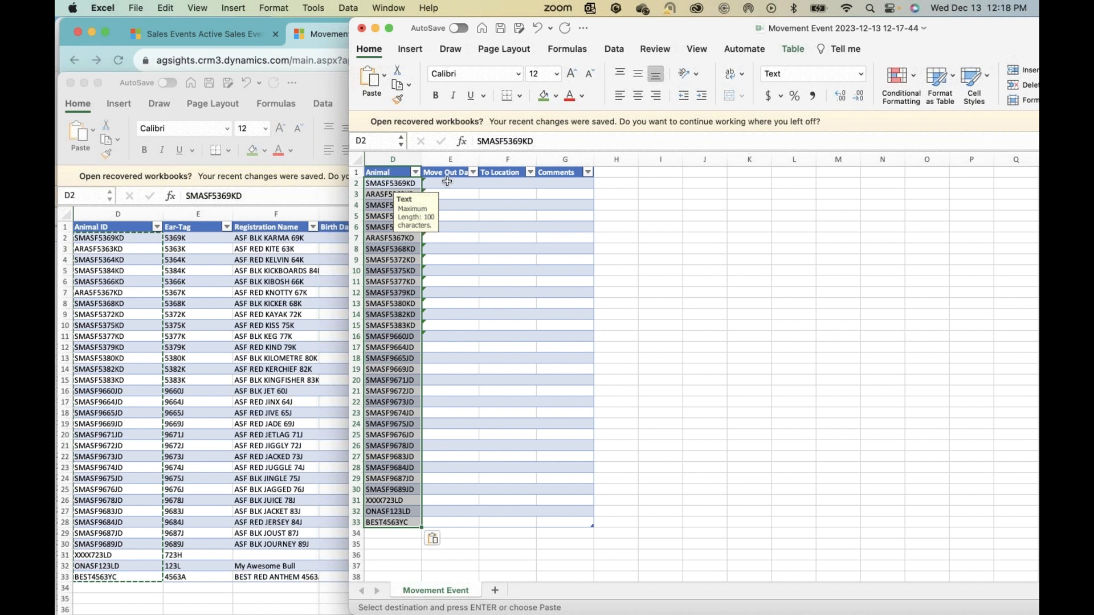
# Step: Enter 2023-12-01 as the first animal's Move Out Date and fill the same date down to row 33 with Copy Cells
pyautogui.click(448, 181)
pyautogui.write('202')
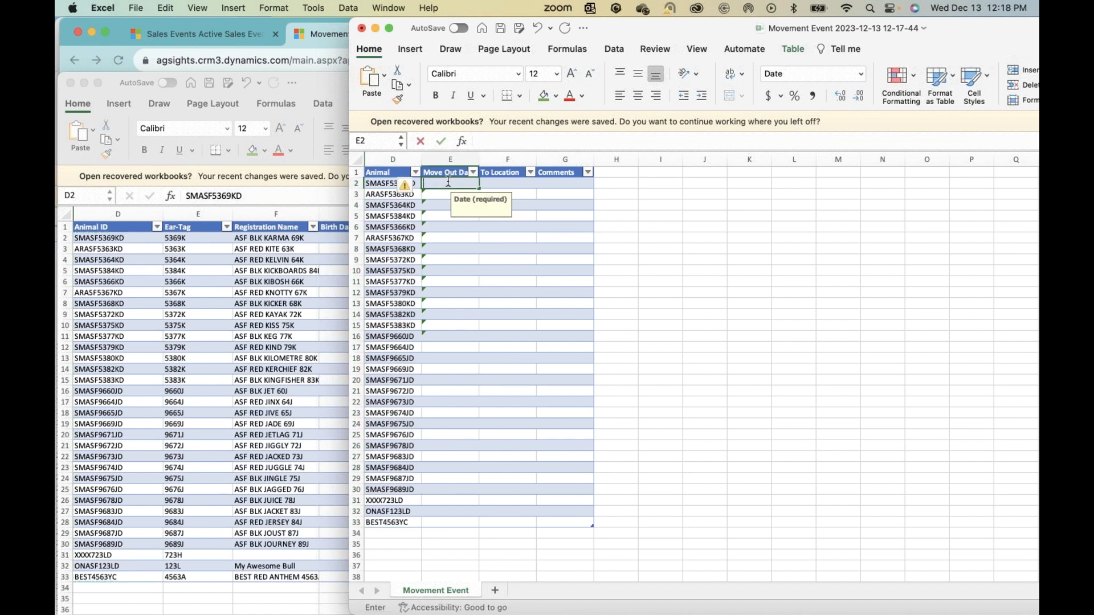
pyautogui.write('3-')
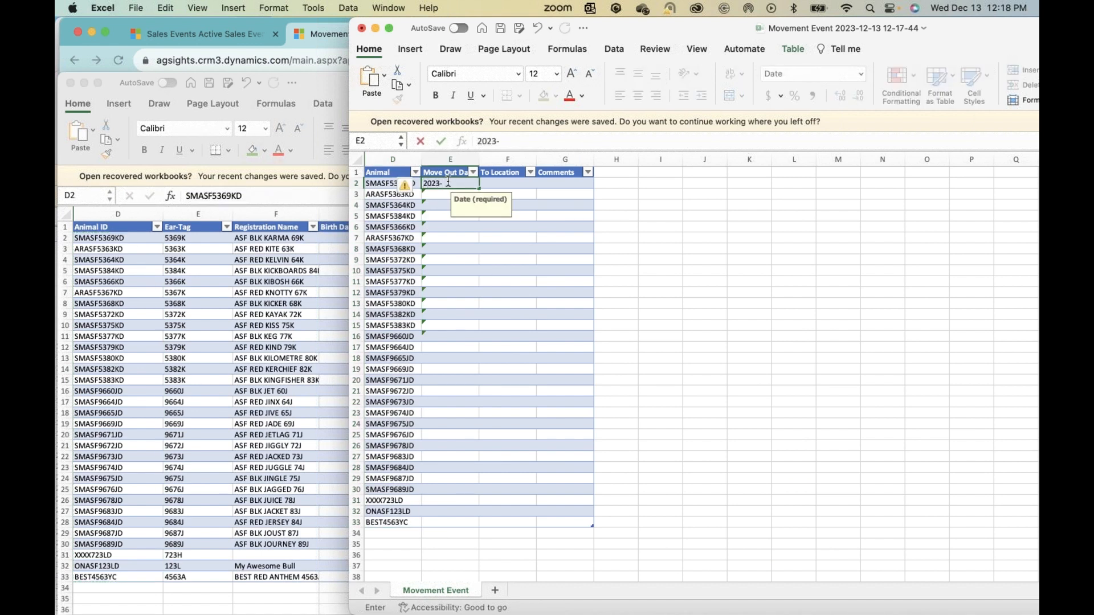
pyautogui.write('12-01')
pyautogui.press('Return')
pyautogui.click(459, 183)
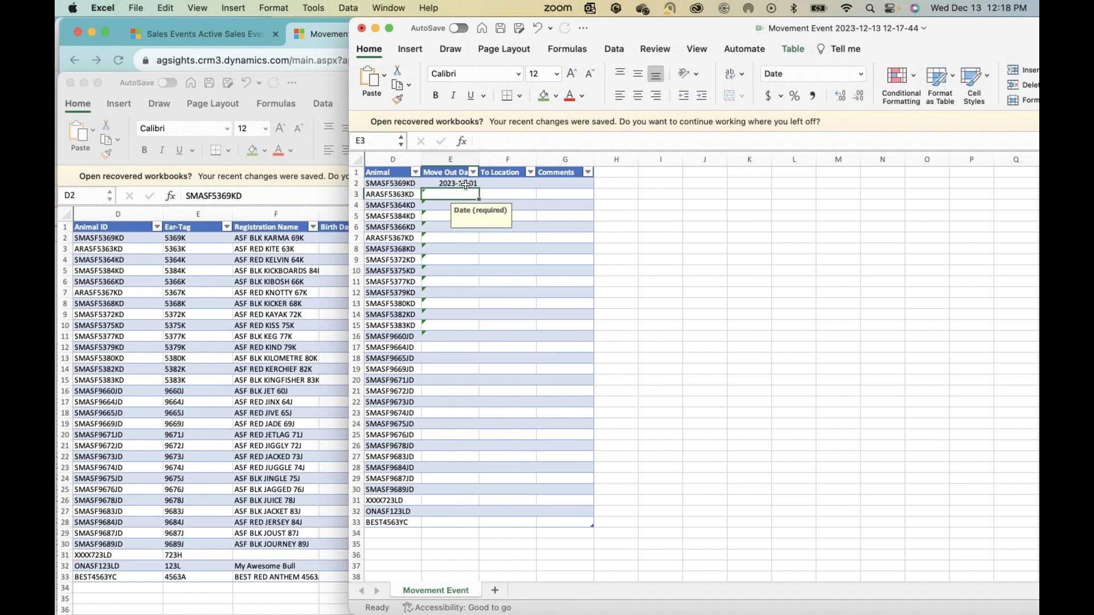
pyautogui.moveTo(479, 188); pyautogui.dragTo(460, 524)
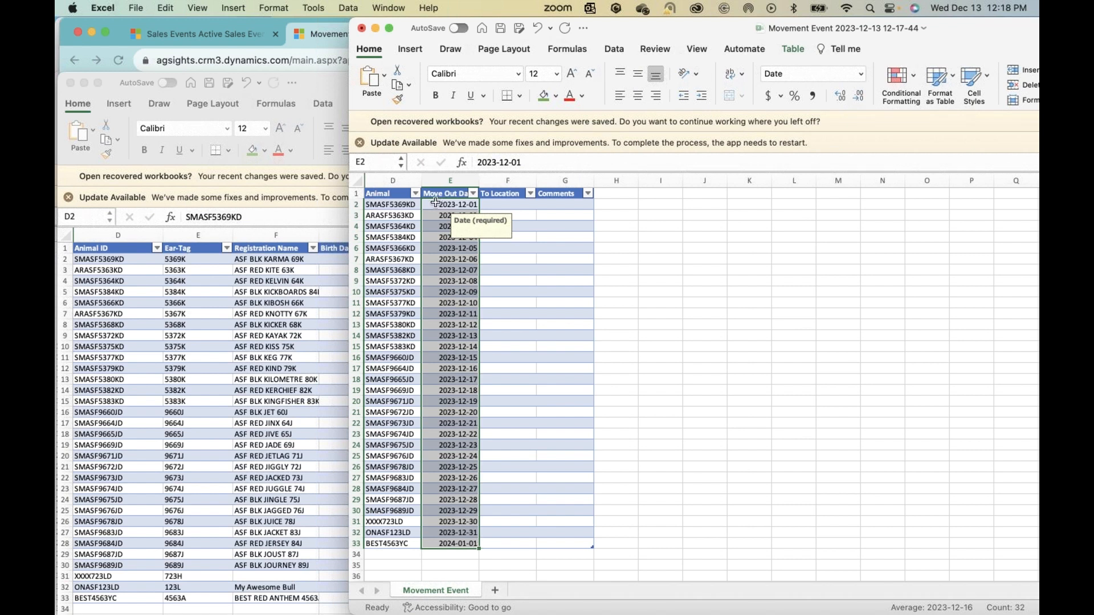
pyautogui.click(438, 204)
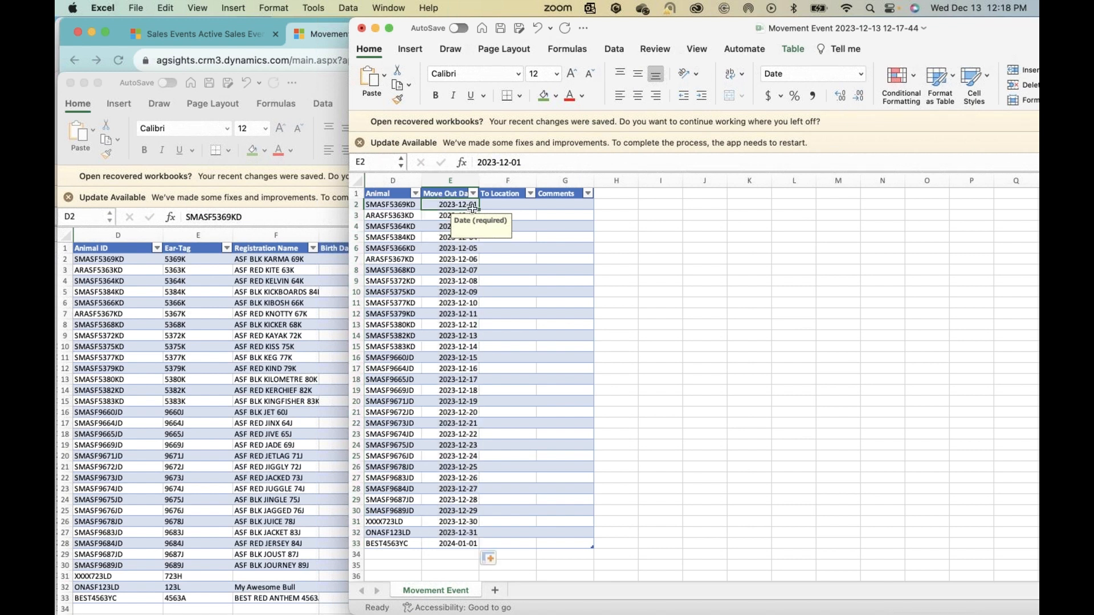
pyautogui.click(493, 559)
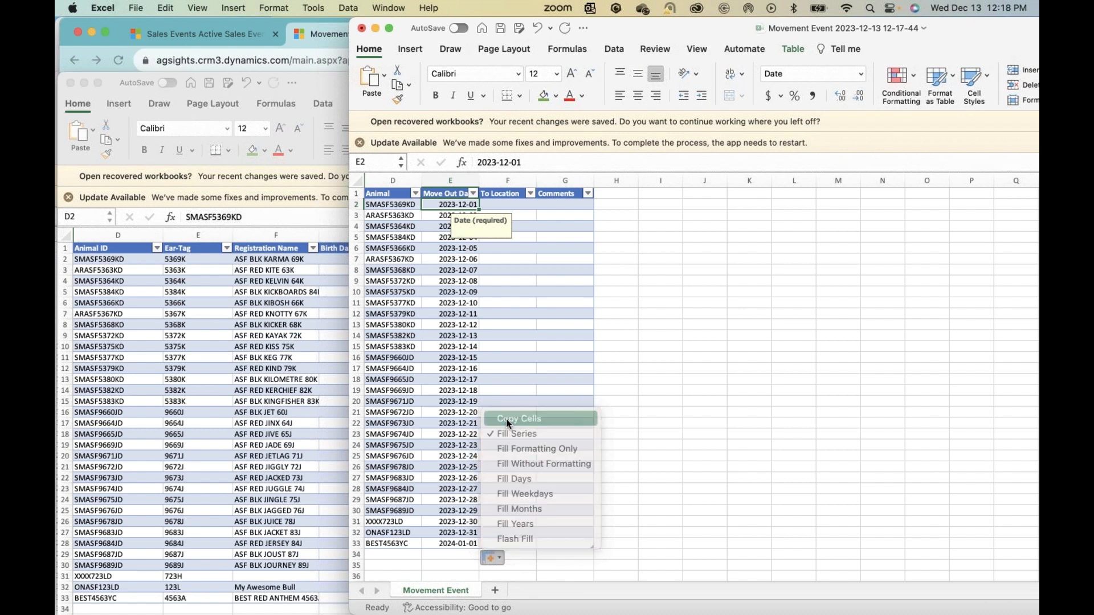
pyautogui.click(507, 420)
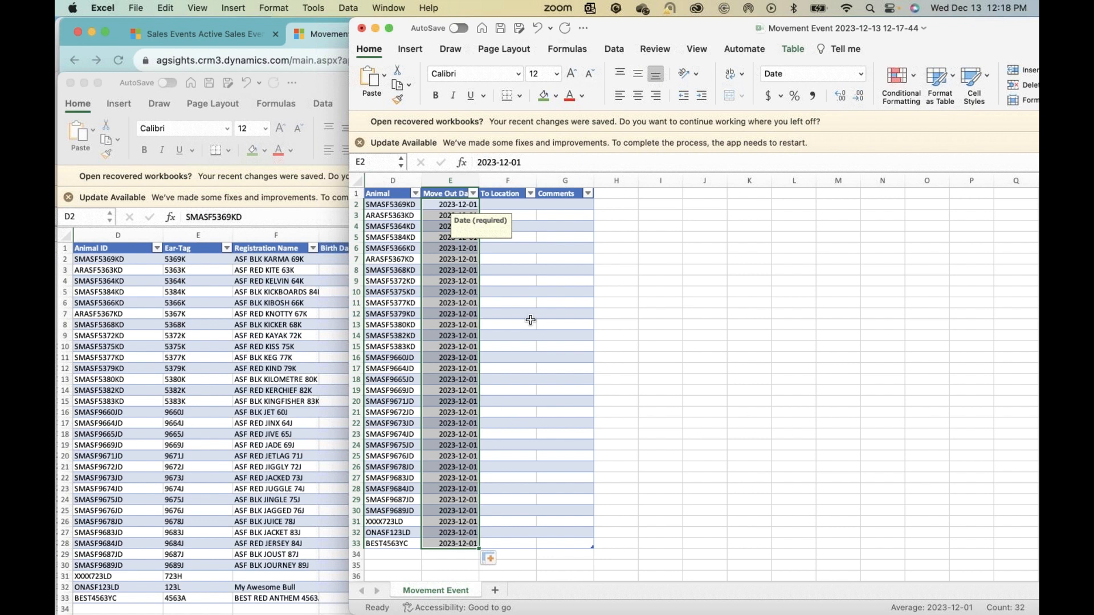
# Step: Enter Finishing Pens as the first animal's To Location and fill it down to row 33
pyautogui.click(496, 205)
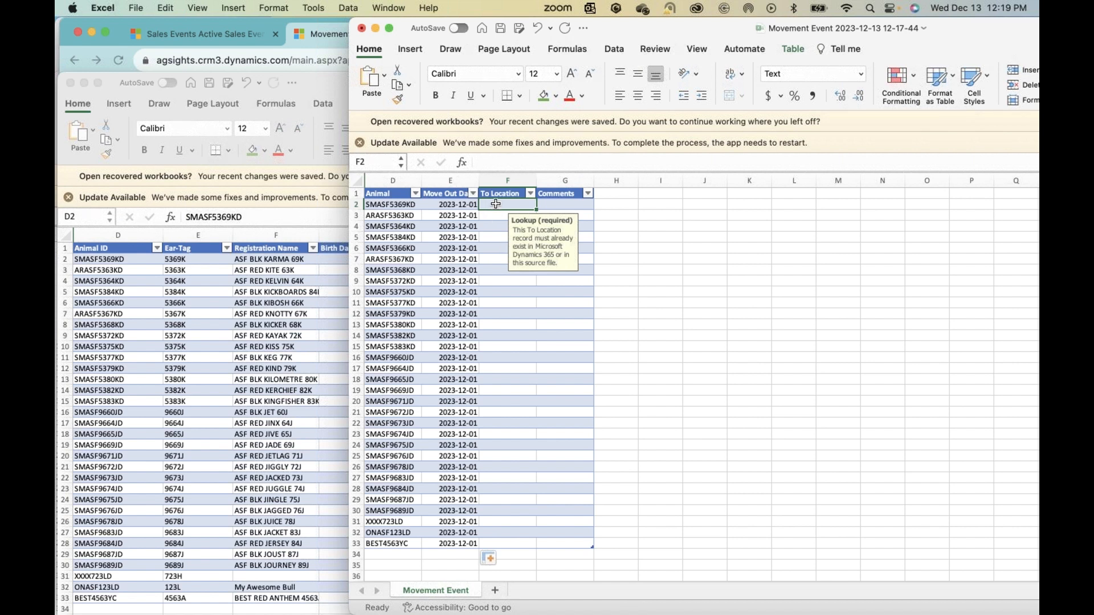
pyautogui.write('Fi')
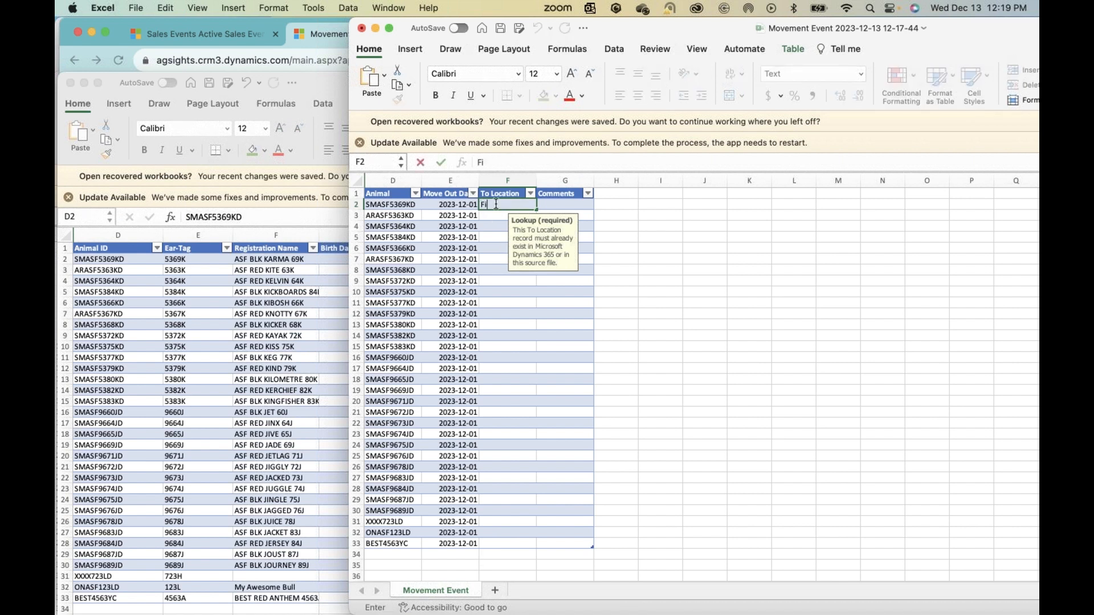
pyautogui.write('nishing Pens')
pyautogui.press('Return')
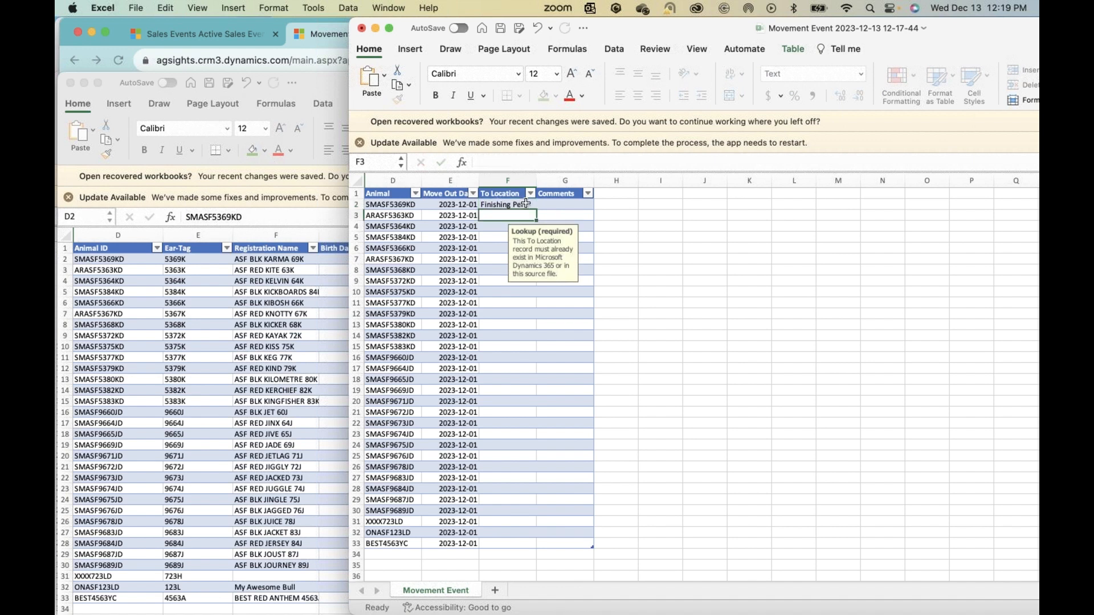
pyautogui.press('Up')
pyautogui.moveTo(537, 211); pyautogui.dragTo(529, 543)
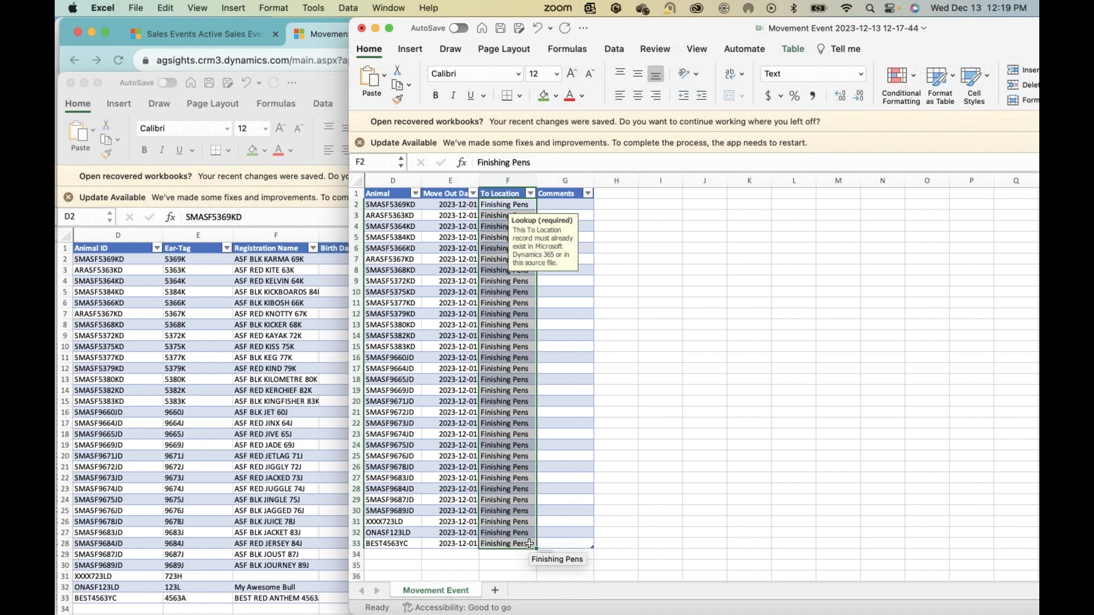
# Step: Change the To Location of the last animal, in F33, to Finishing Pen
pyautogui.click(527, 543)
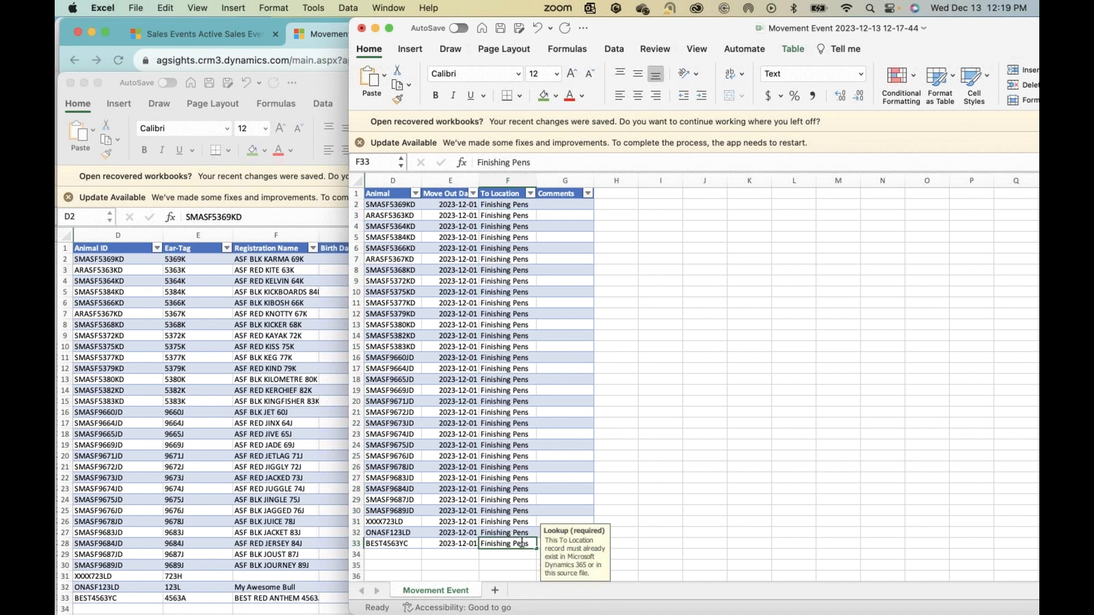
pyautogui.doubleClick(522, 543)
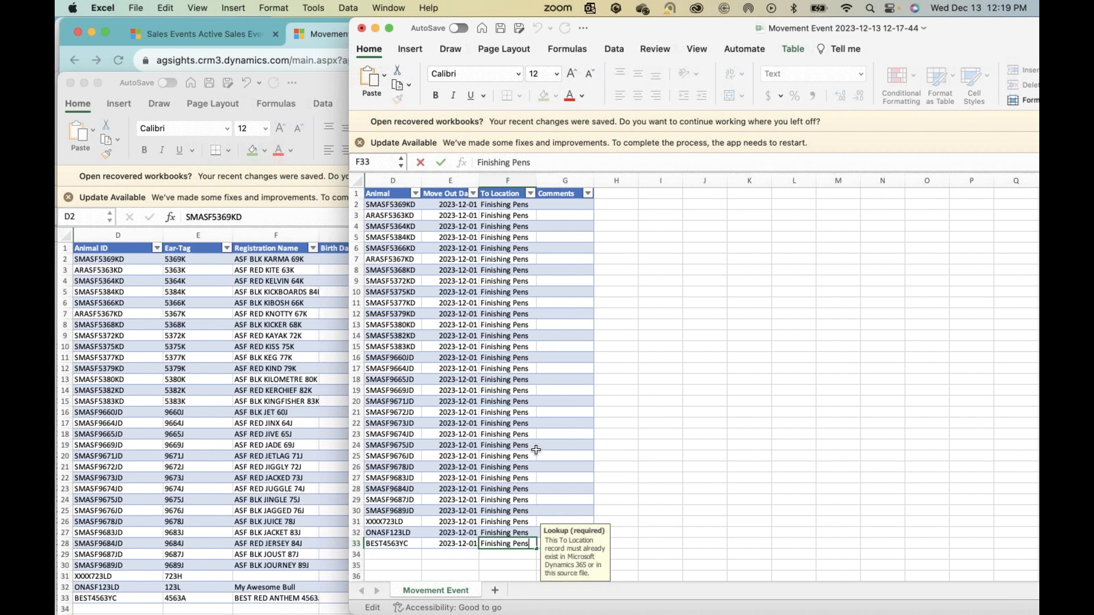
pyautogui.press('BackSpace')
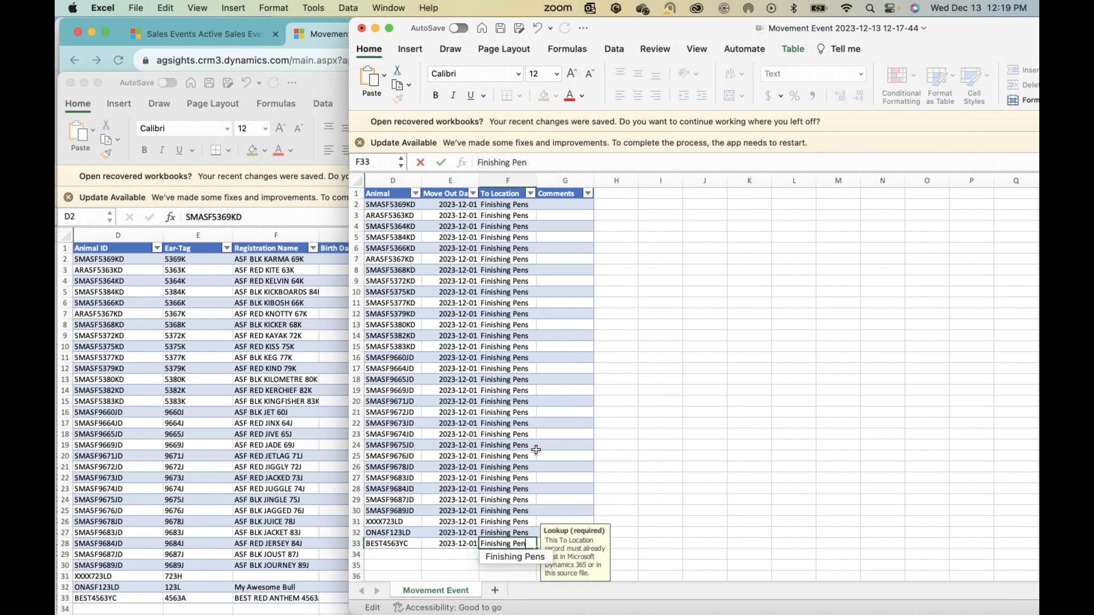
pyautogui.press('Return')
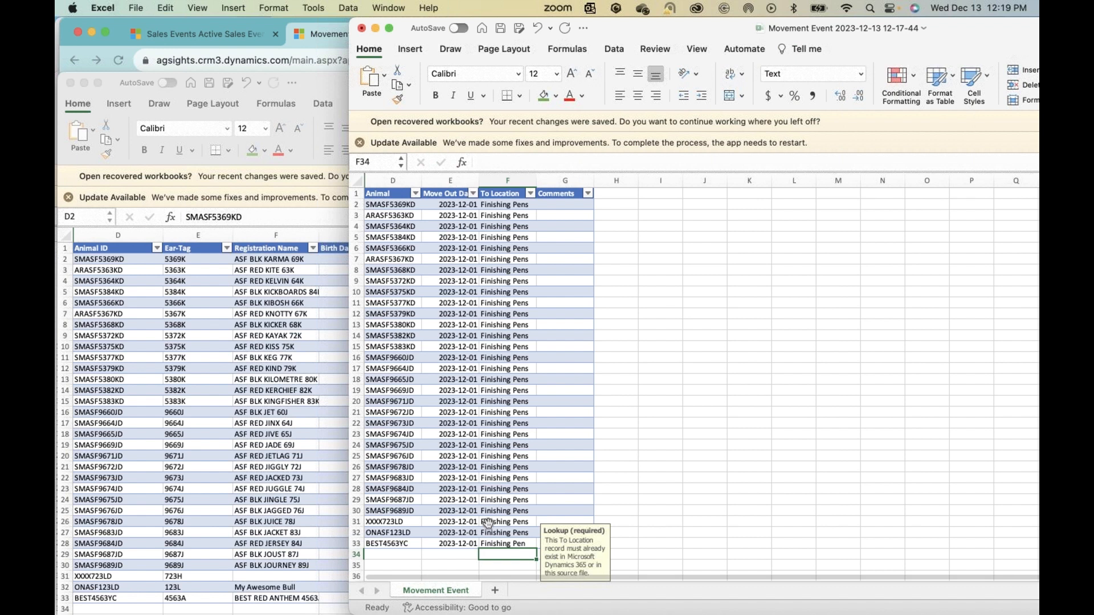
pyautogui.press('Up')
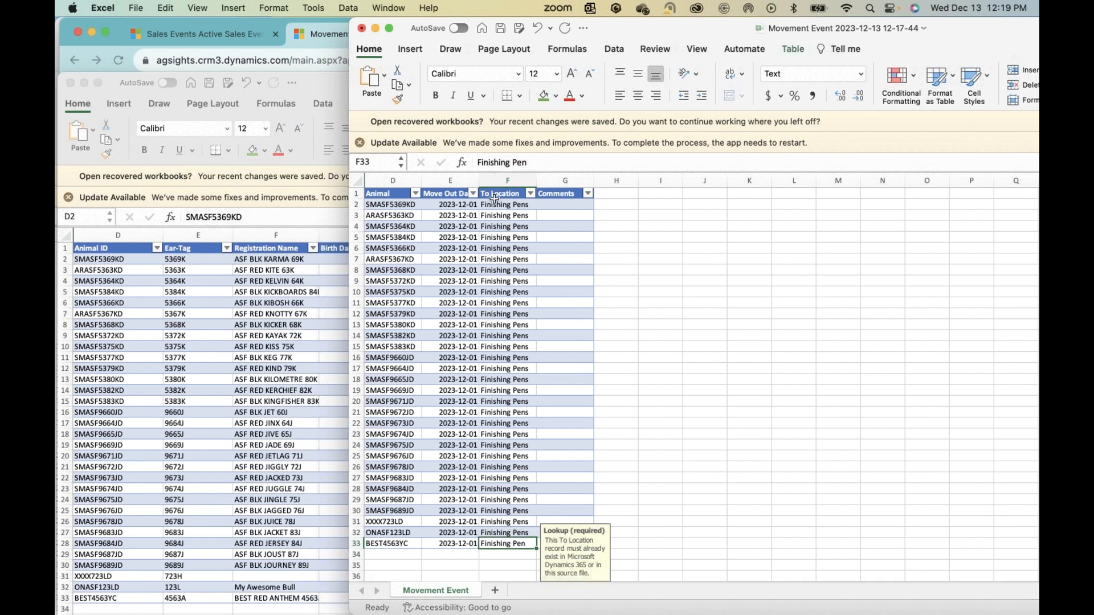
pyautogui.click(499, 201)
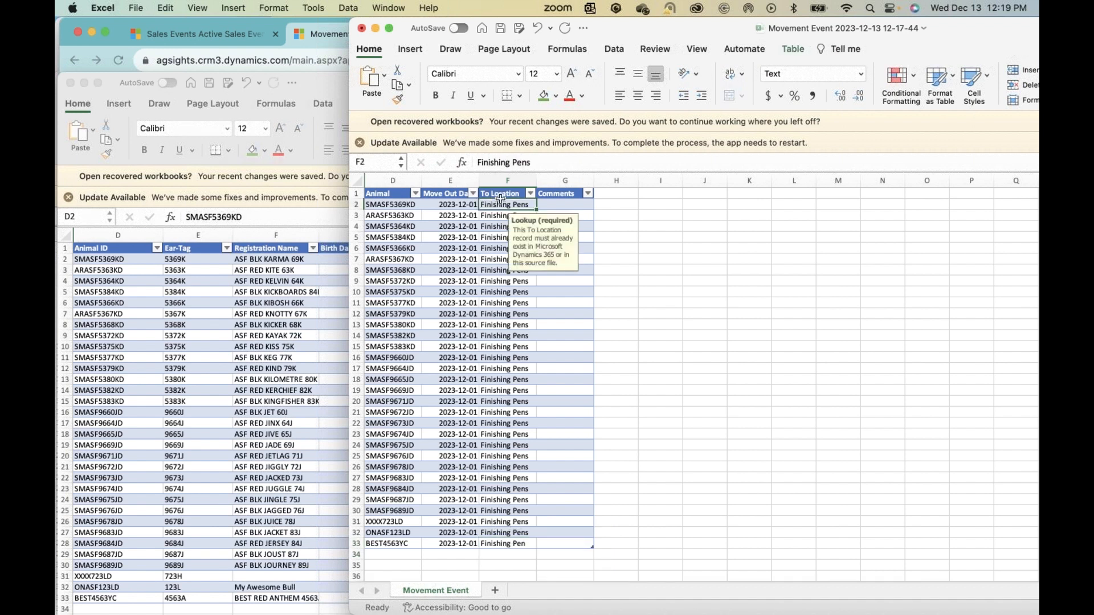
pyautogui.click(465, 368)
pyautogui.click(551, 205)
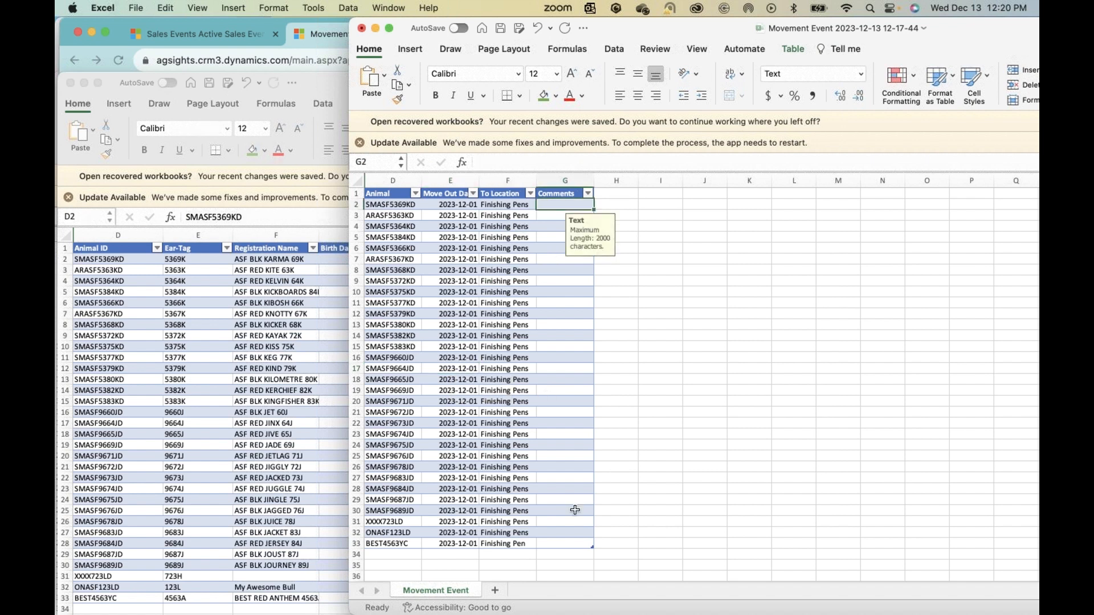
pyautogui.click(619, 470)
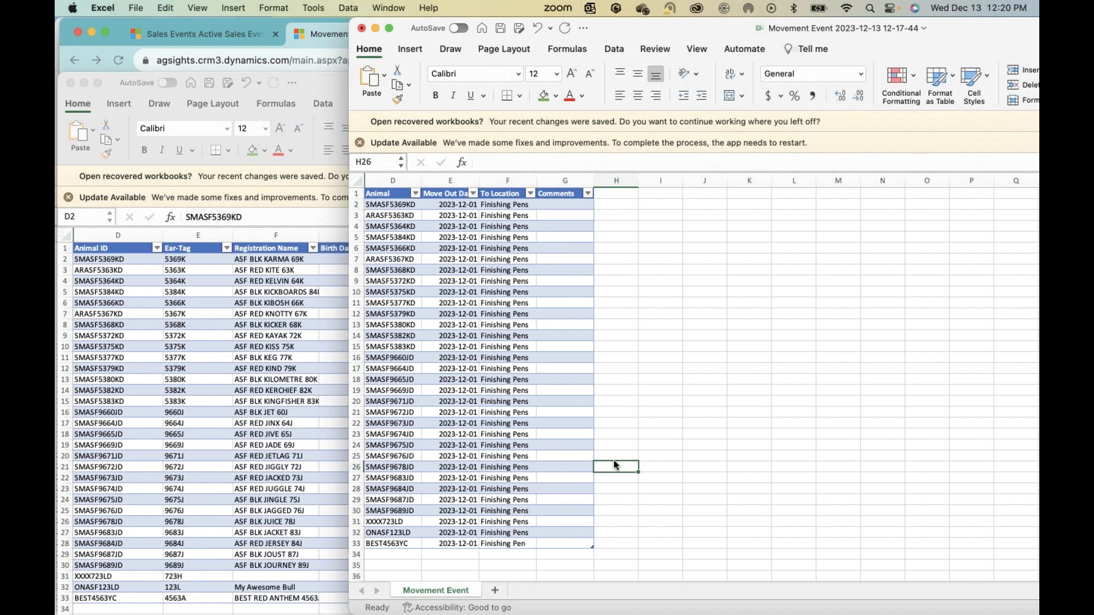
# Step: Save only the active movement event sheet as a CSV UTF-8 (Comma delimited) file in Downloads, keeping its file name
pyautogui.click(144, 10)
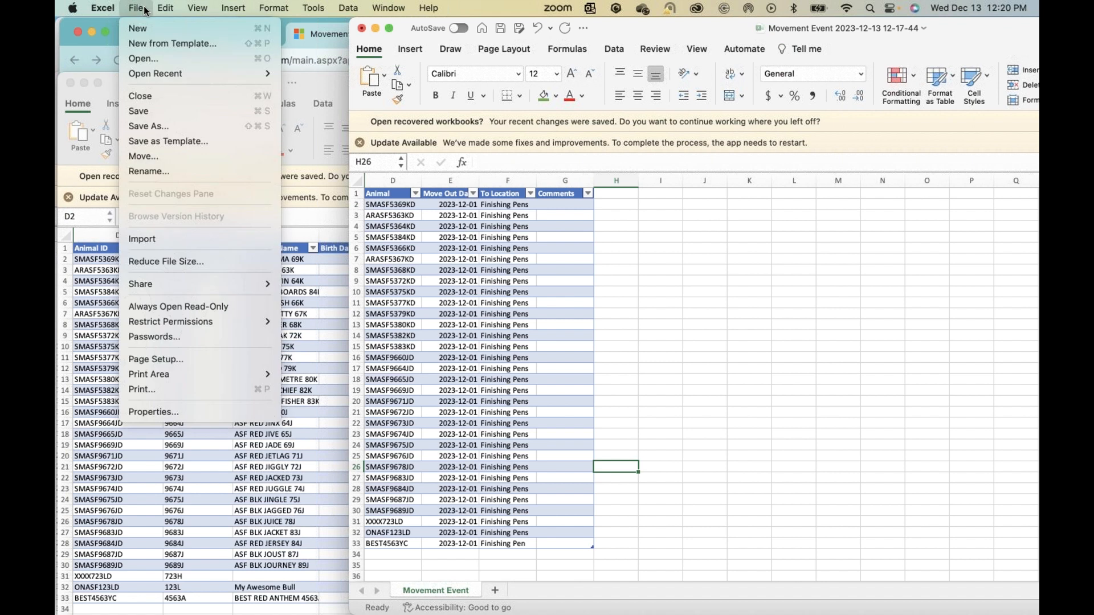
pyautogui.click(144, 126)
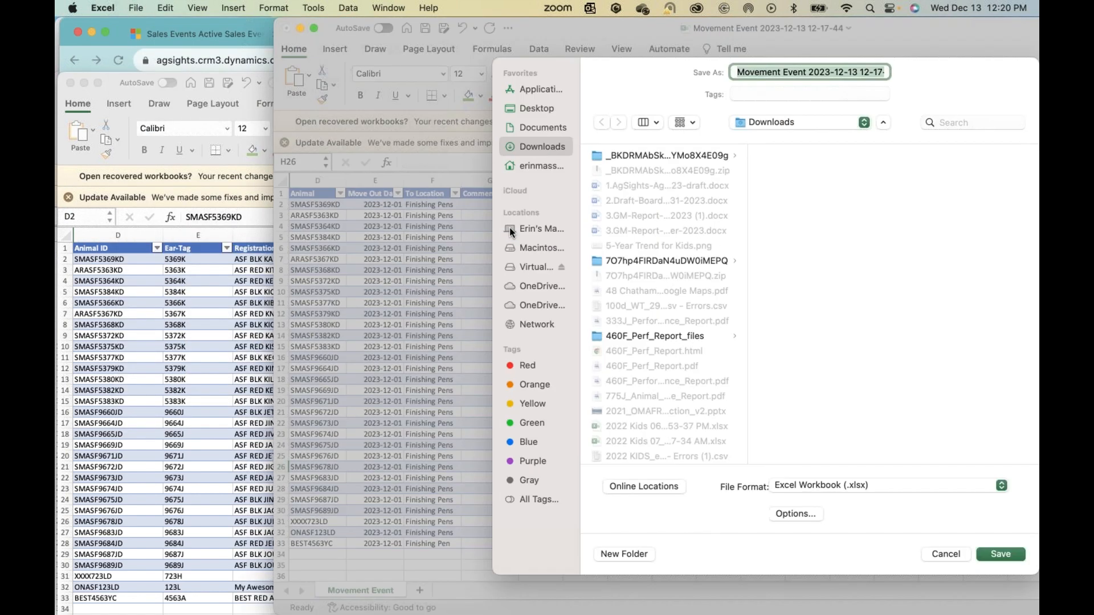
pyautogui.click(797, 485)
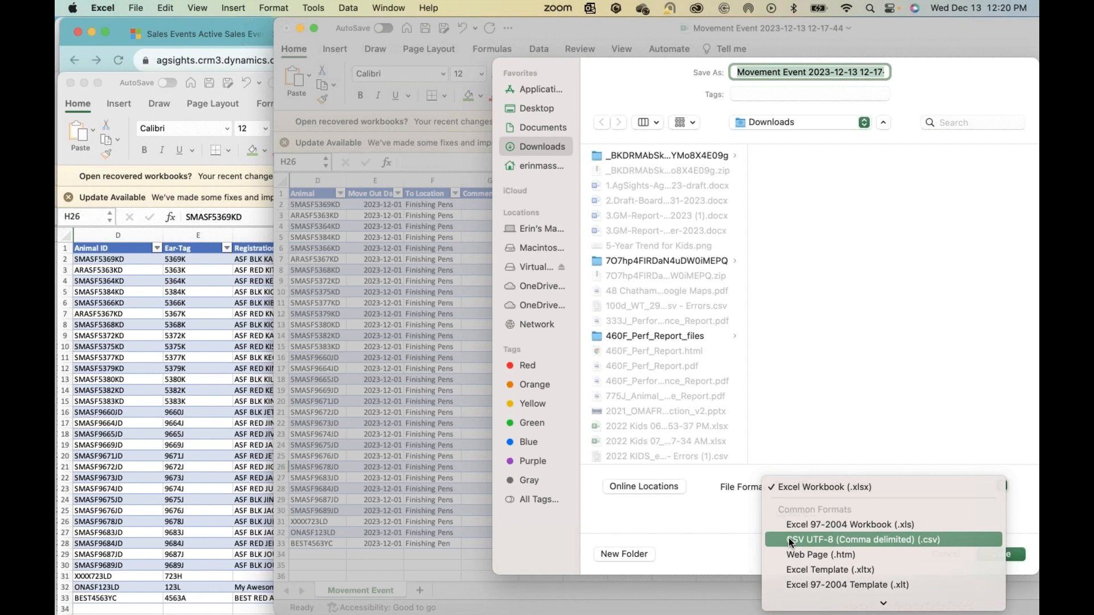
pyautogui.click(789, 538)
pyautogui.click(1004, 556)
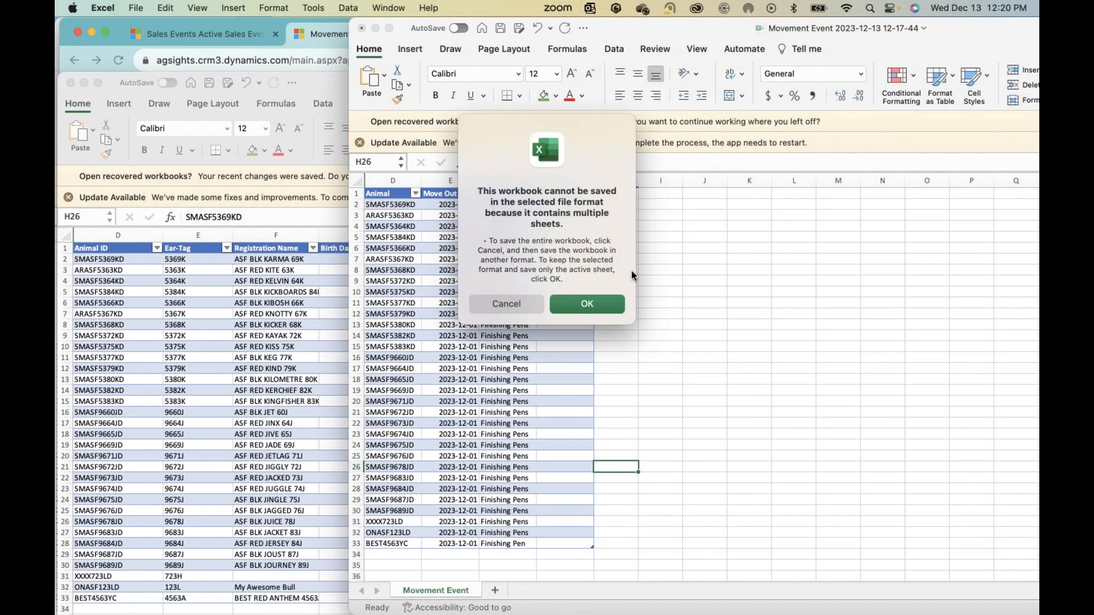
pyautogui.click(585, 307)
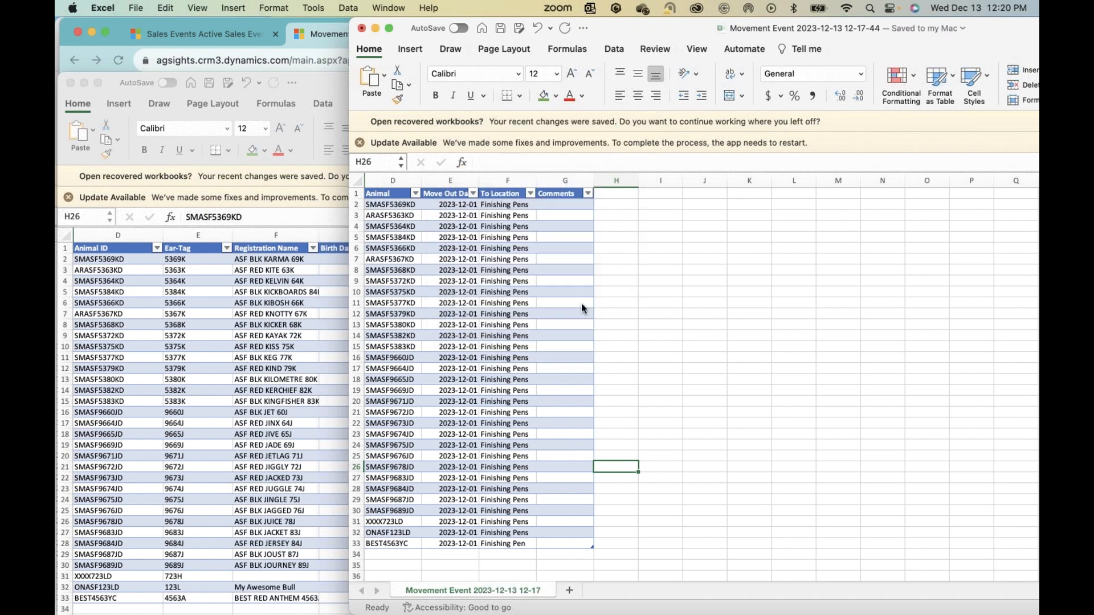
pyautogui.click(317, 36)
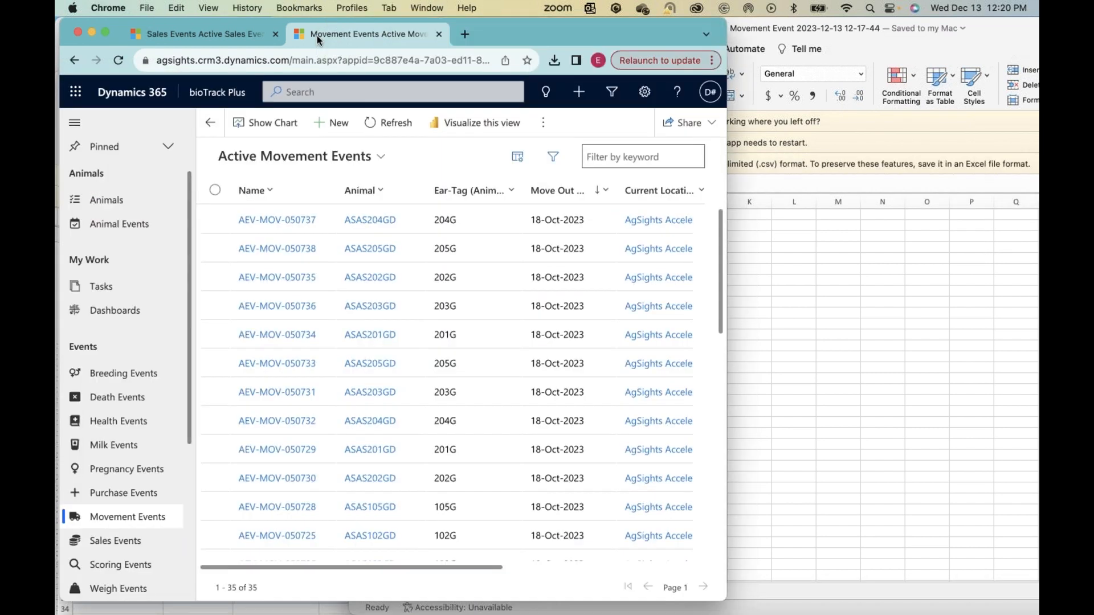
pyautogui.click(545, 129)
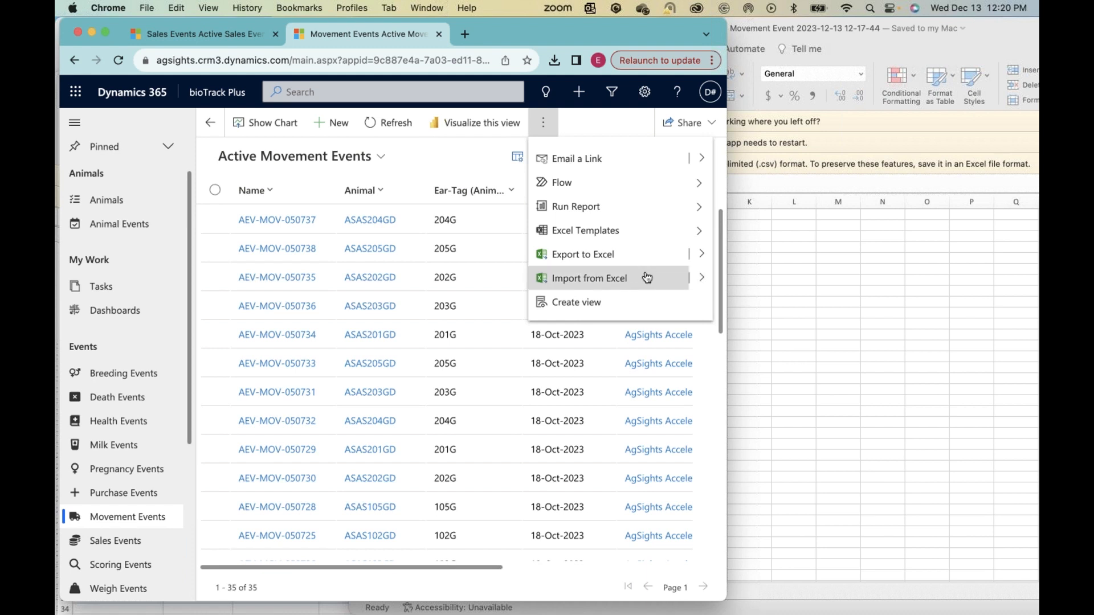
pyautogui.click(701, 281)
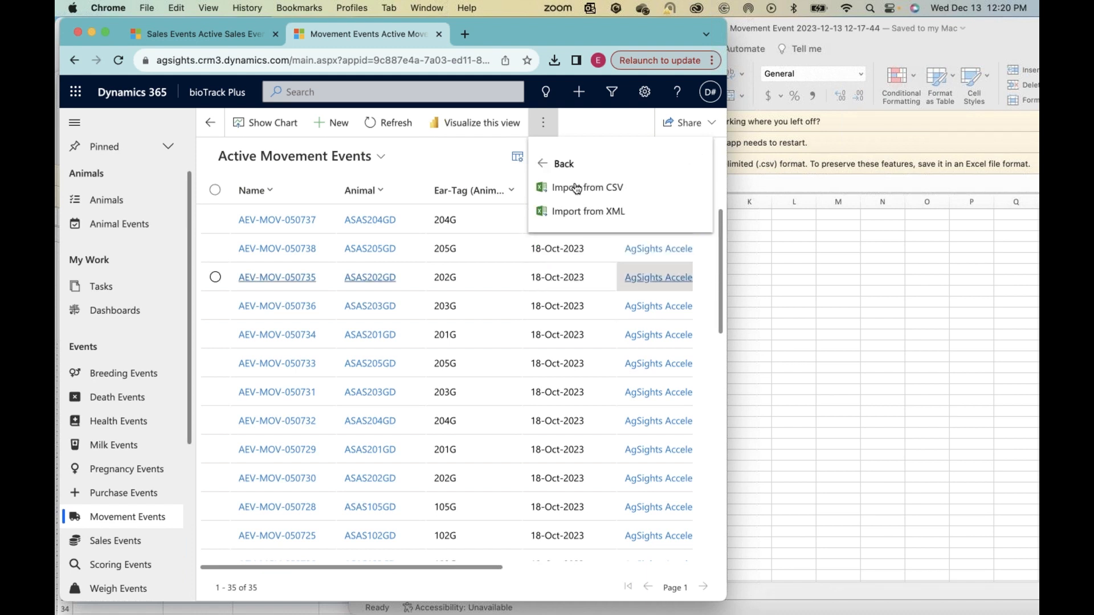
pyautogui.click(577, 188)
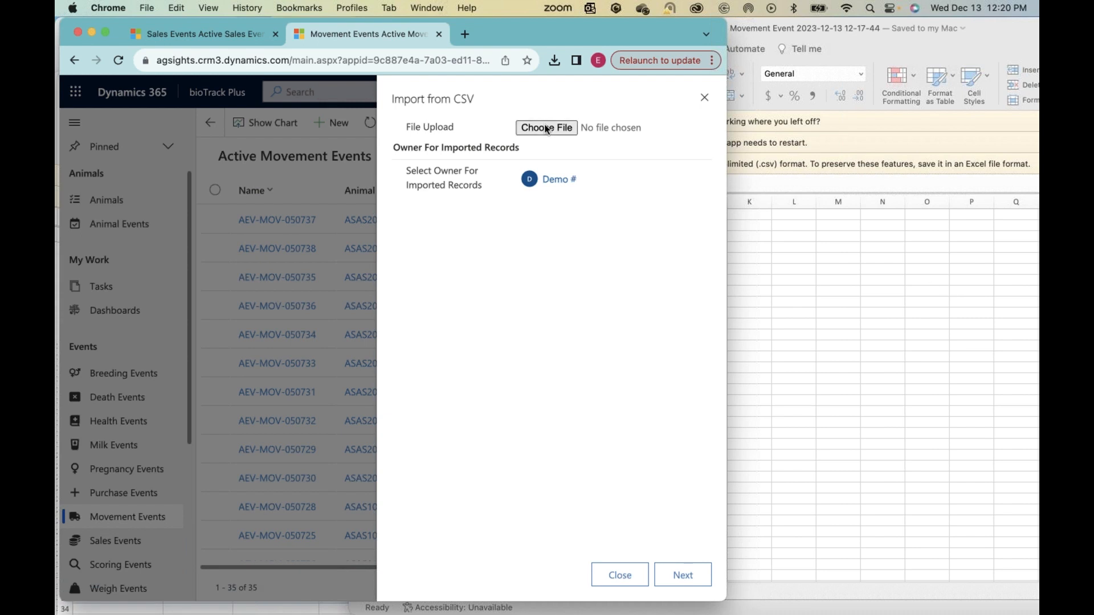
pyautogui.click(547, 130)
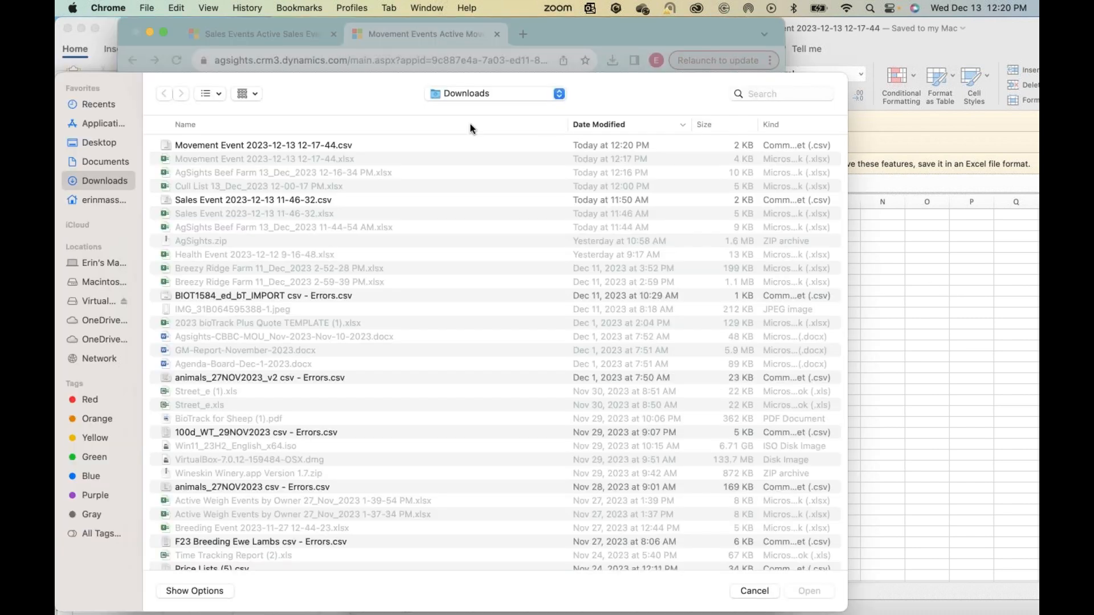
pyautogui.click(272, 149)
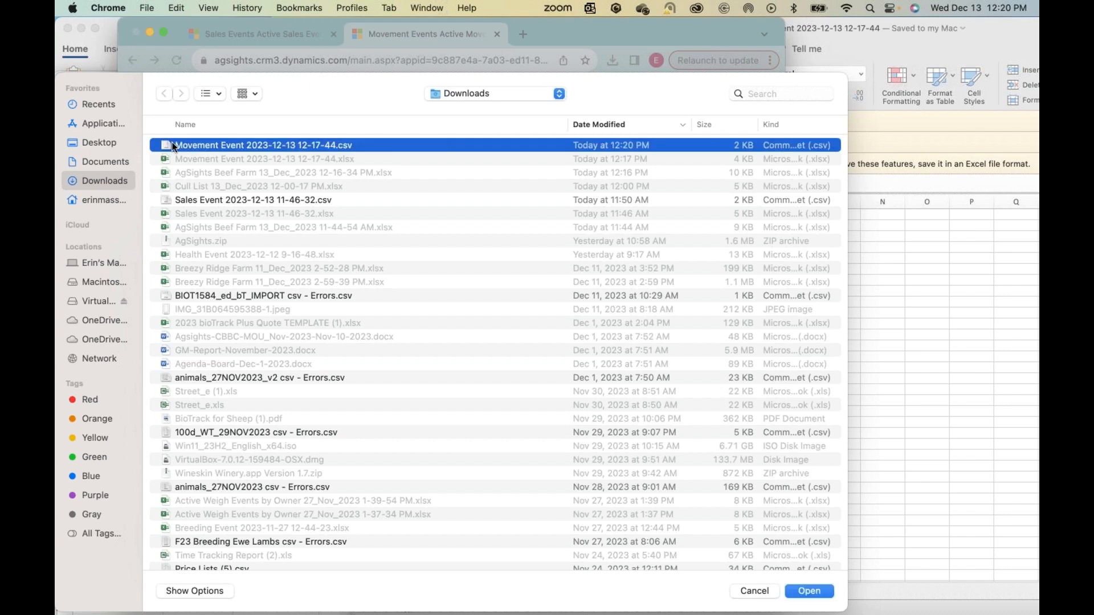
pyautogui.click(807, 592)
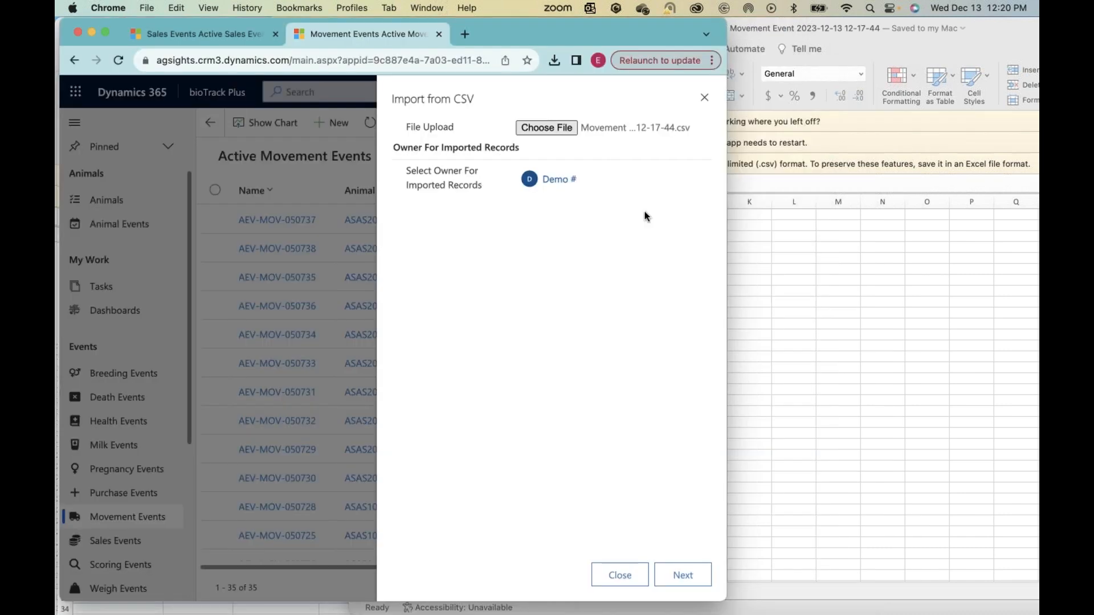
# Step: Proceed with the default delimiter and duplicate settings to the mapping review and open the lookup options of the Animal field
pyautogui.click(679, 576)
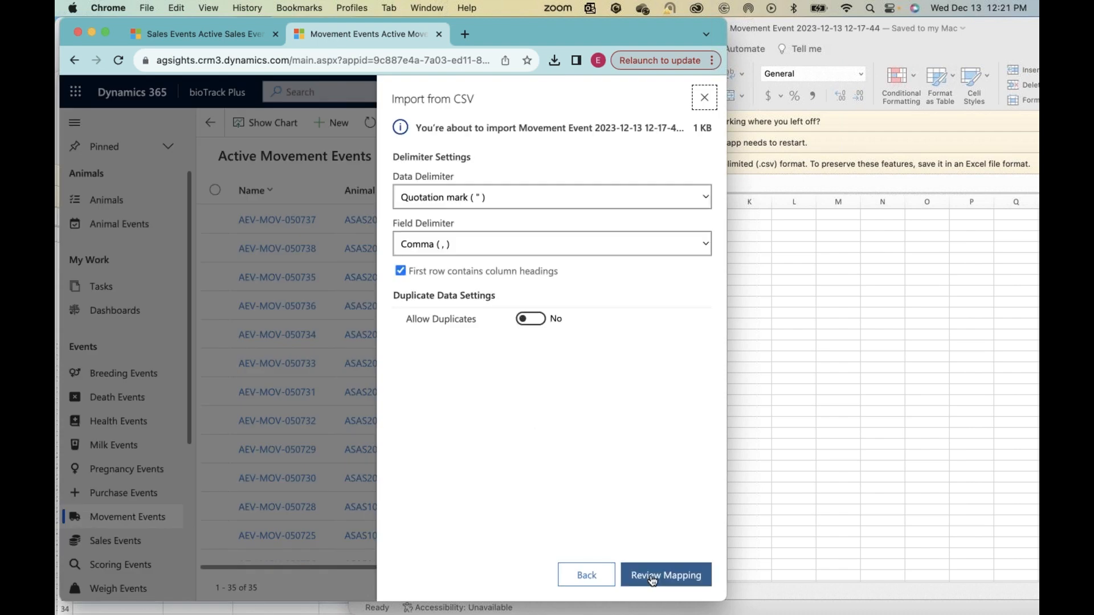
pyautogui.click(652, 579)
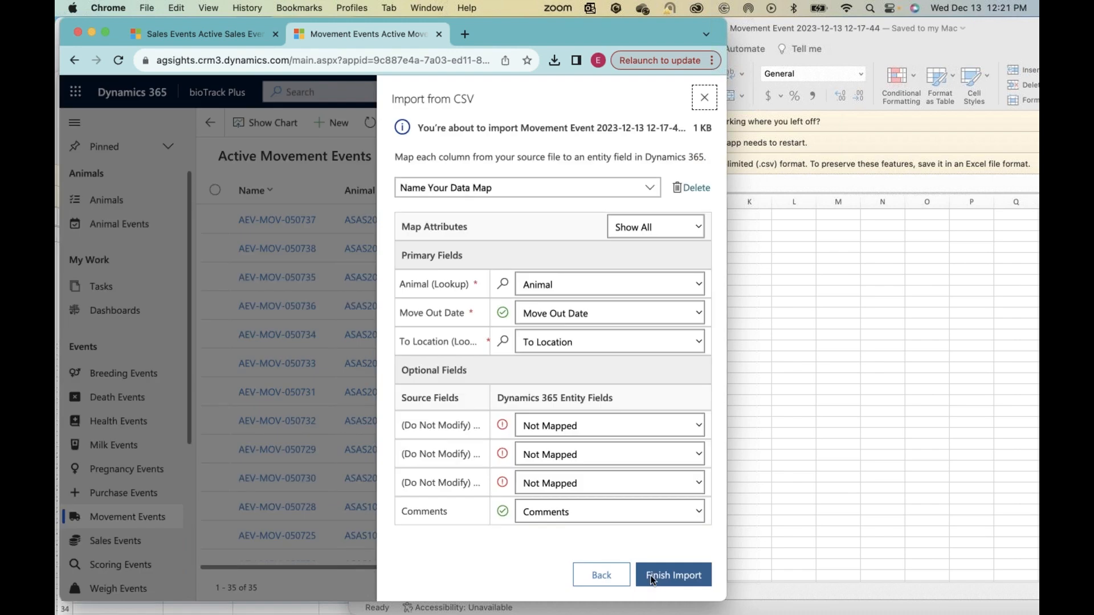
pyautogui.click(504, 285)
pyautogui.scroll(-2, 479, 343)
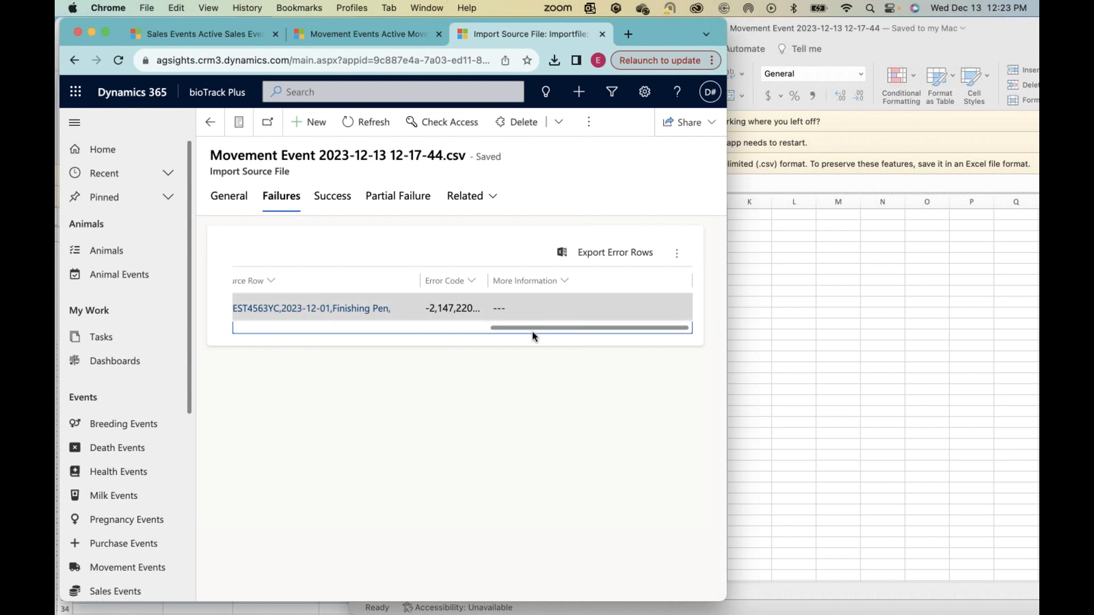
# Step: Examine the error details on the import's Failures list, widening the Log Phase column, and export the error rows
pyautogui.hscroll(-10, 359, 333)
pyautogui.hscroll(-5, 311, 331)
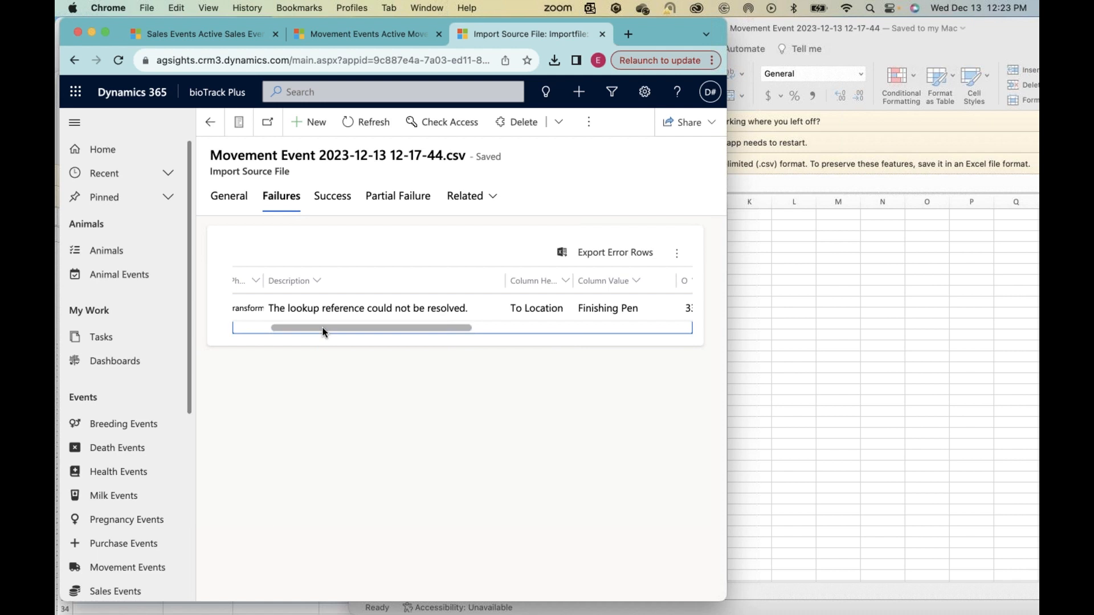
pyautogui.moveTo(322, 329); pyautogui.dragTo(288, 329)
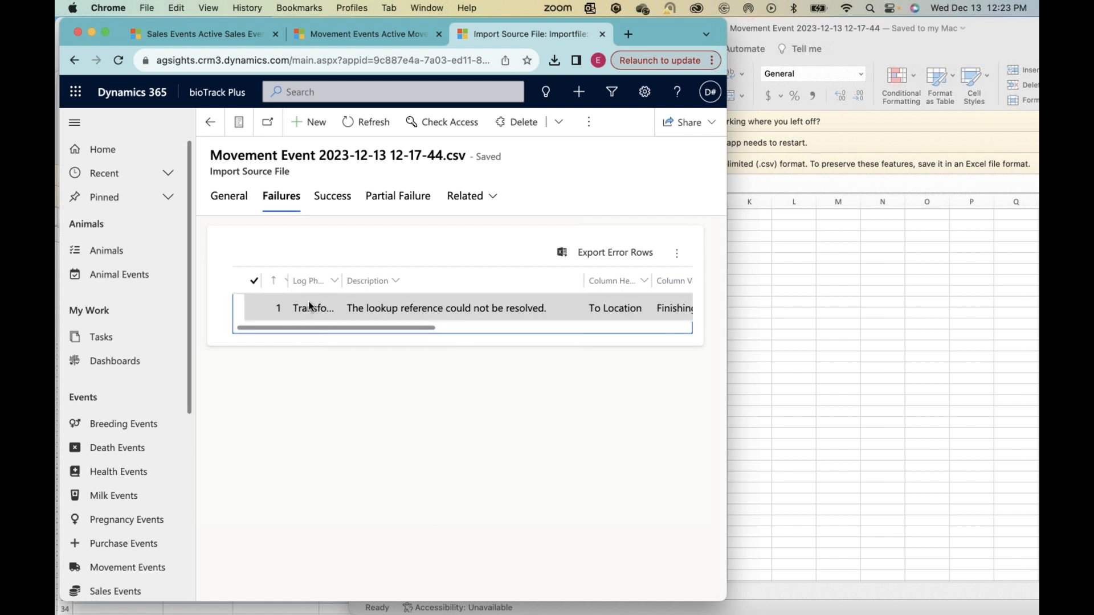
pyautogui.moveTo(342, 281); pyautogui.dragTo(375, 280)
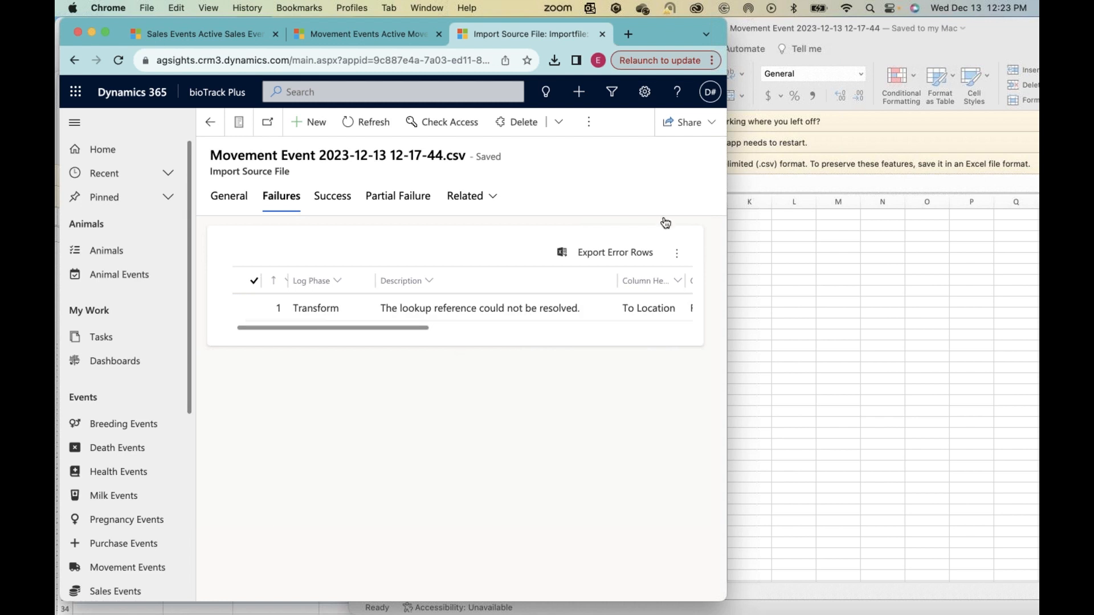
pyautogui.click(592, 260)
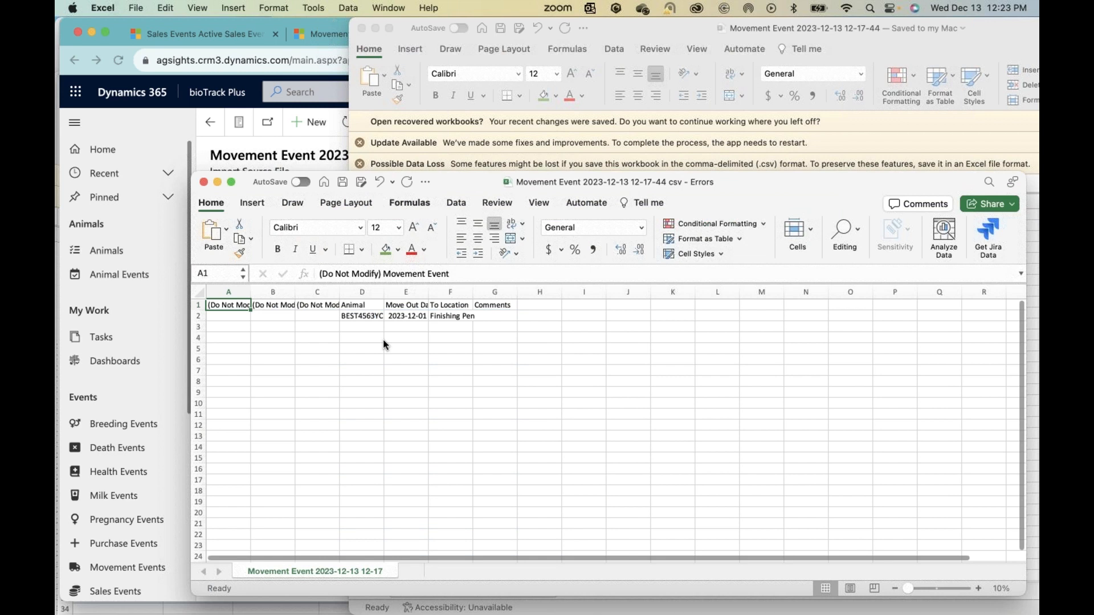
# Step: In the exported Errors file in Excel, correct the failed animal's To Location in F2 to Finishing Pens
pyautogui.click(320, 377)
pyautogui.click(466, 358)
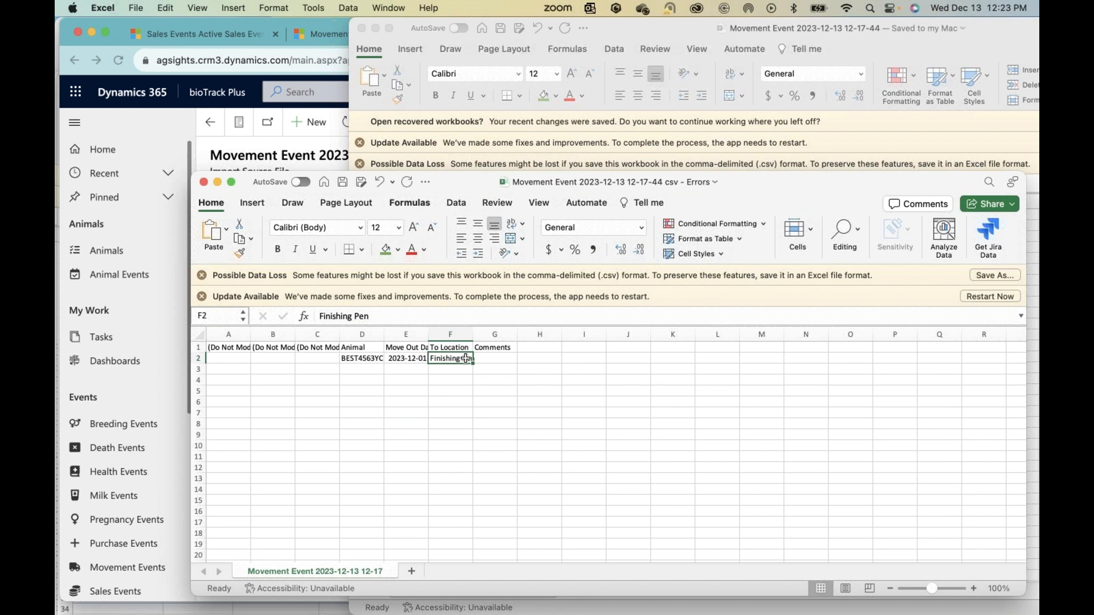
pyautogui.doubleClick(466, 357)
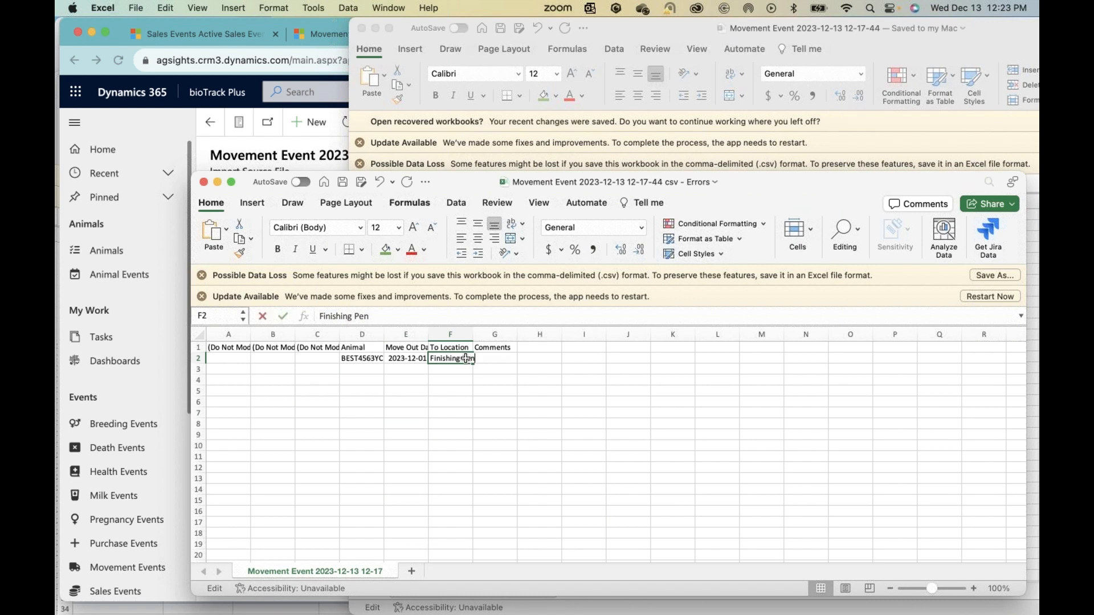
pyautogui.write('s')
pyautogui.press('Return')
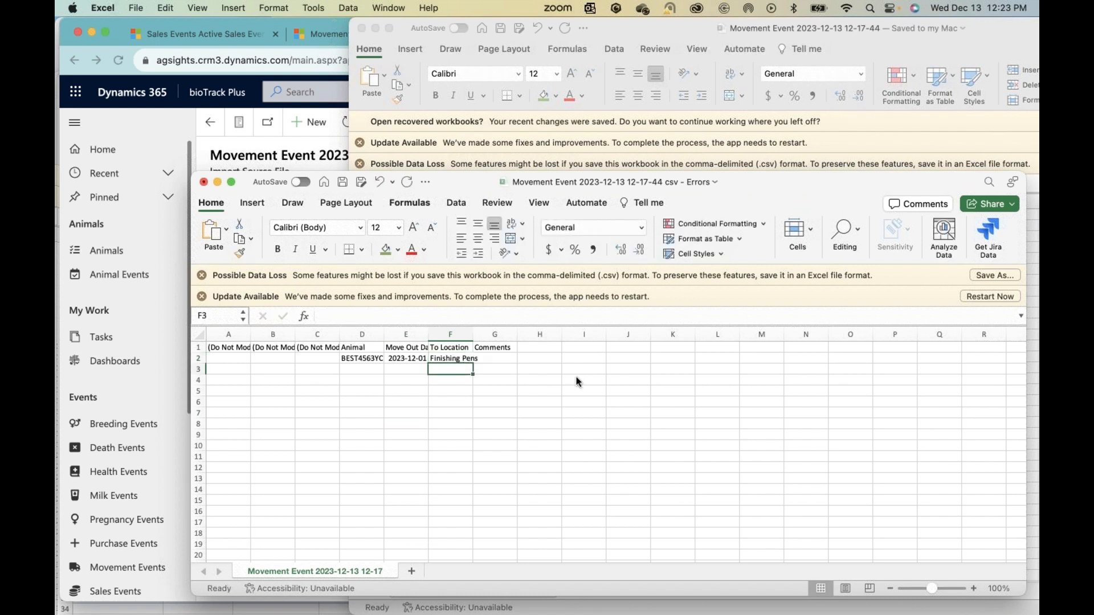
# Step: Return to Chrome, open the Movement Events list, show its chart and view the available system charts
pyautogui.click(171, 130)
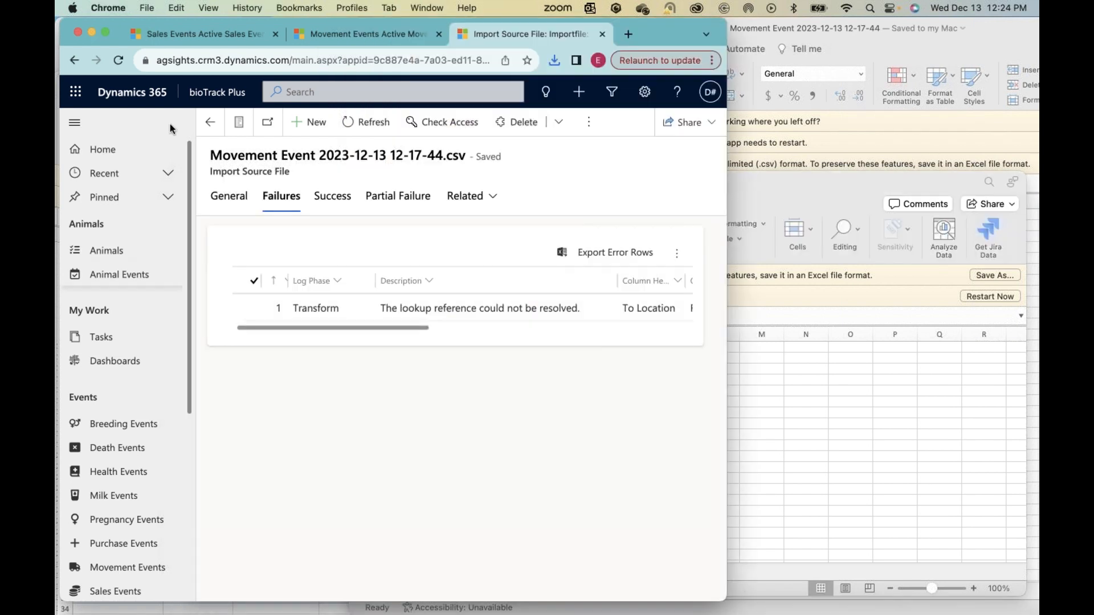
pyautogui.click(112, 570)
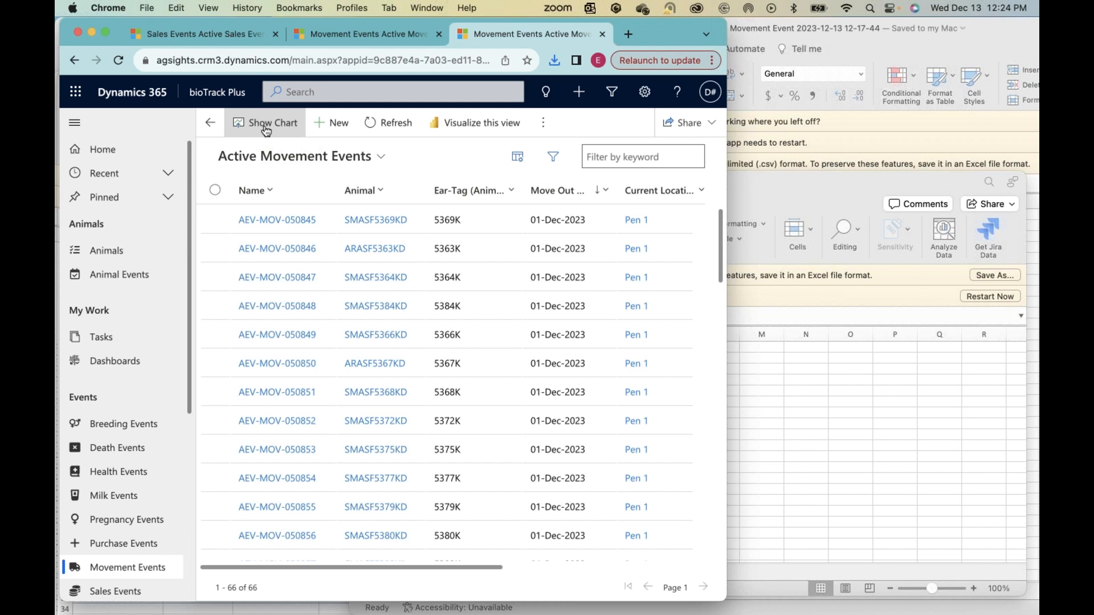
pyautogui.click(265, 129)
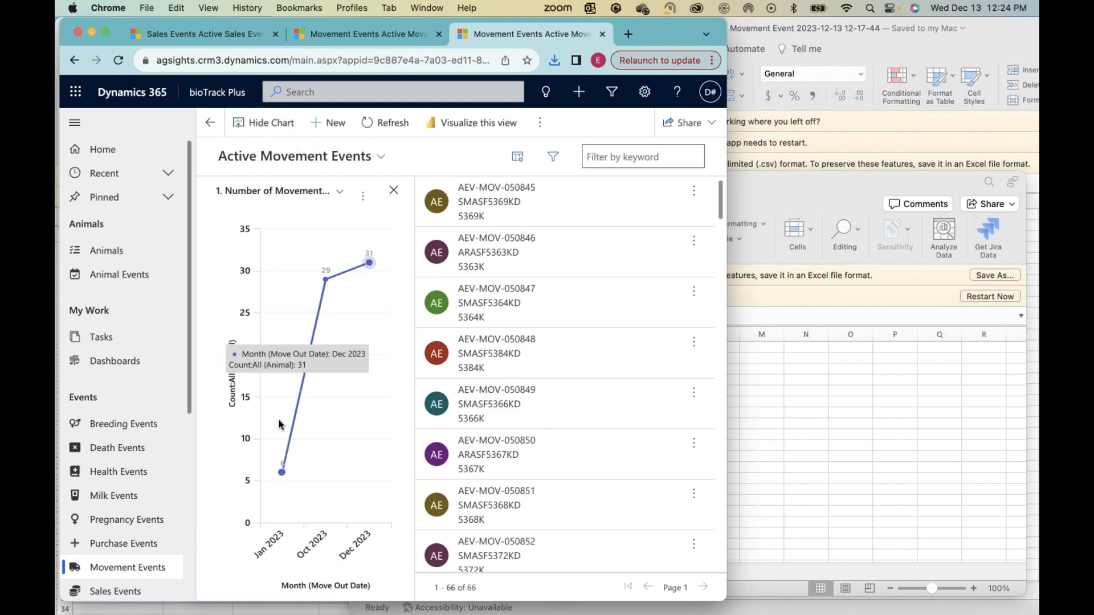
pyautogui.click(341, 192)
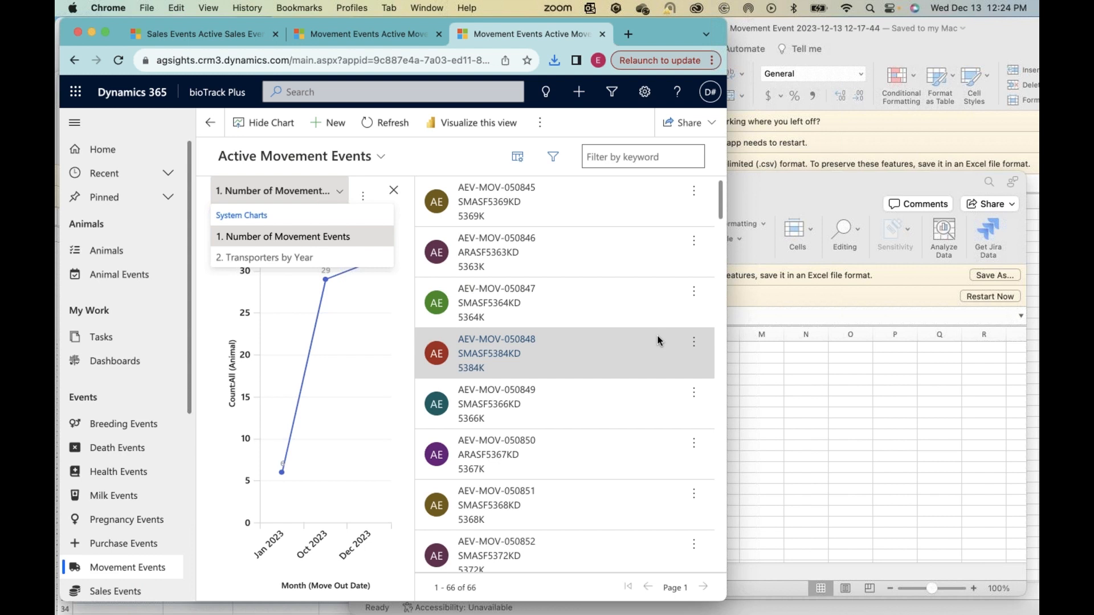
# Step: Widen the browser window, open the Animals list and show its Inventory by Sex chart to compare bulls and cows
pyautogui.moveTo(845, 342); pyautogui.dragTo(844, 340)
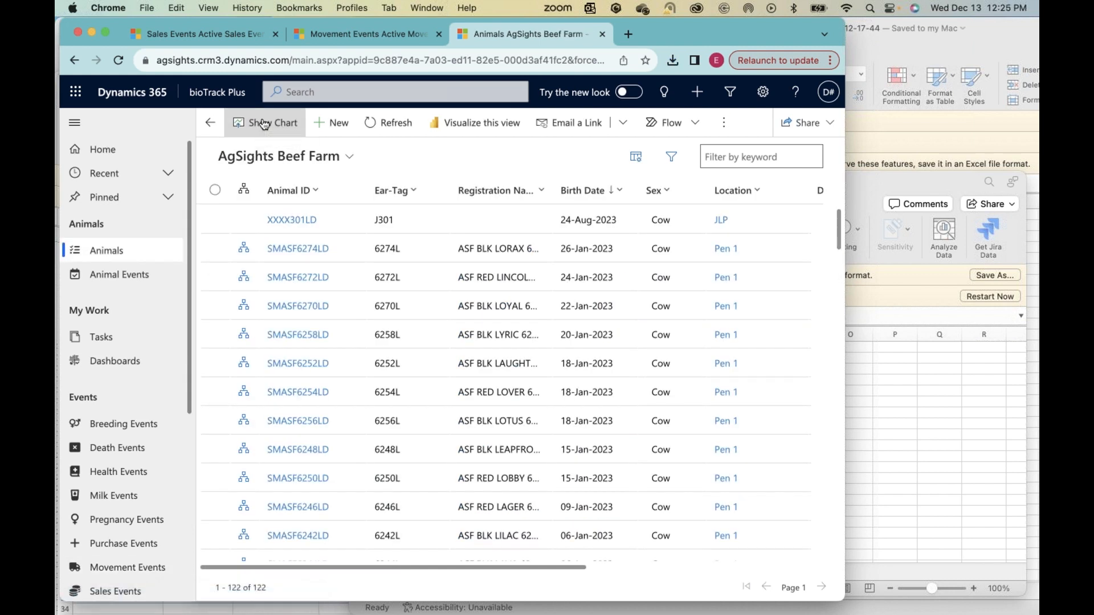
pyautogui.click(262, 122)
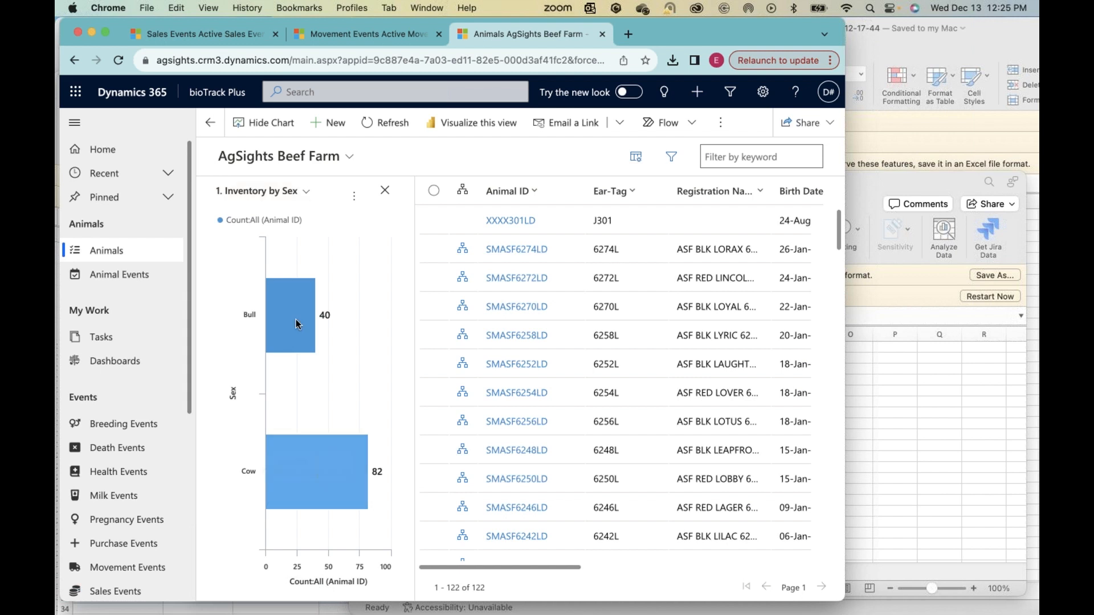
pyautogui.moveTo(297, 325)
pyautogui.moveTo(303, 484)
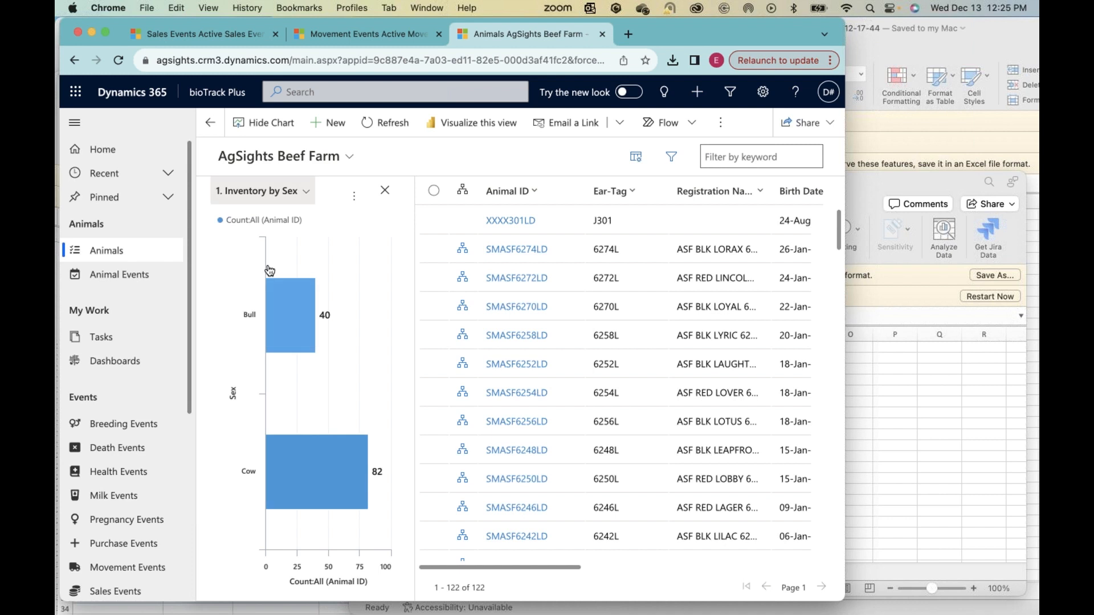
# Step: Switch the animals chart to 2. Inventory by Location and Sex and inspect the bull count for Finishing Pens
pyautogui.click(287, 192)
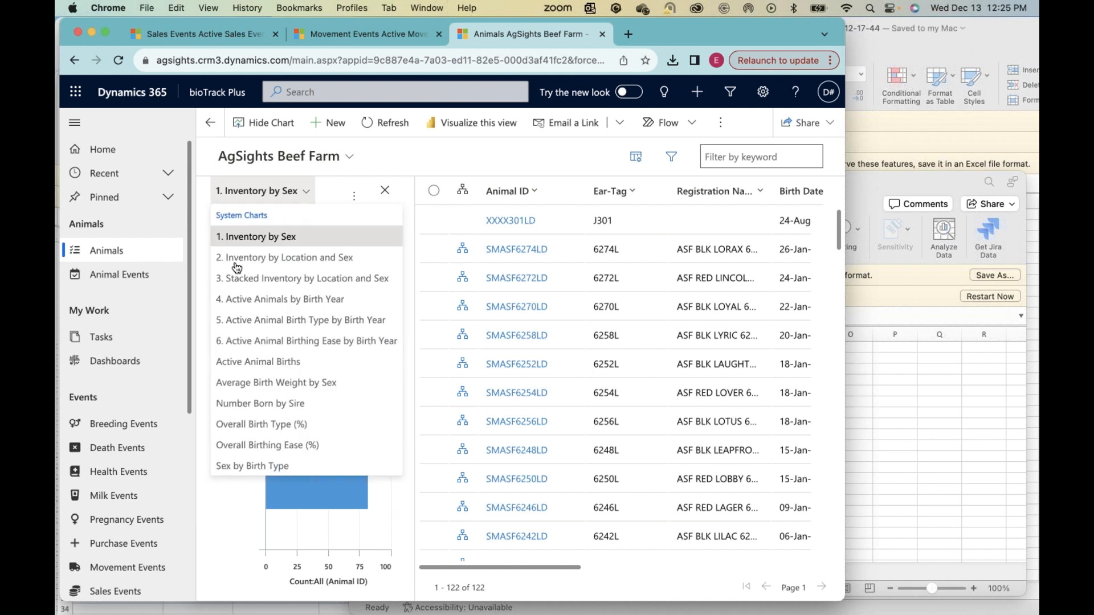
pyautogui.click(299, 258)
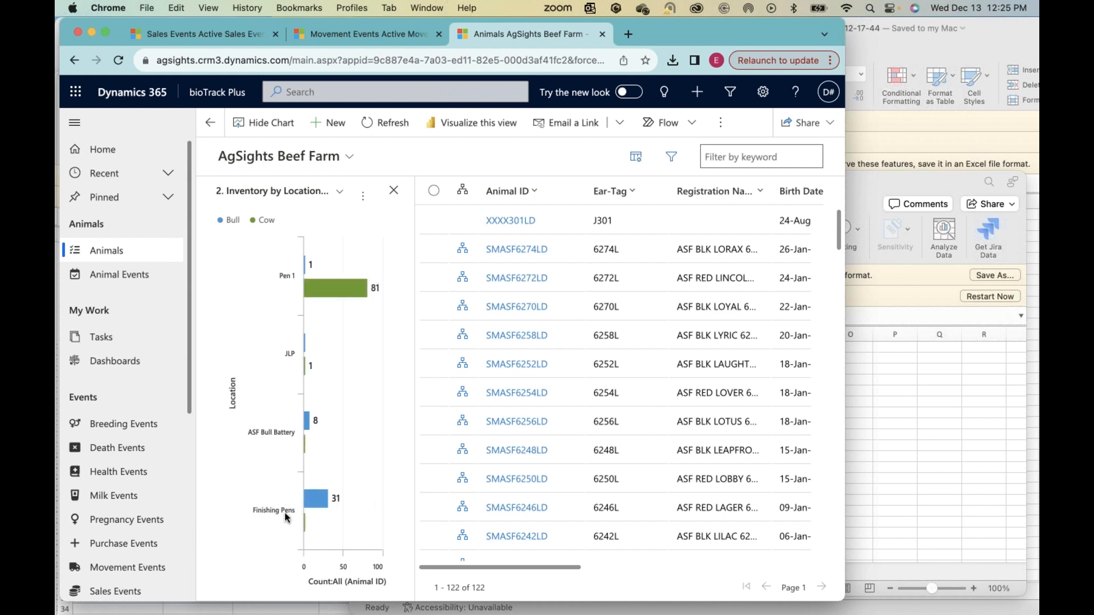
pyautogui.moveTo(320, 503)
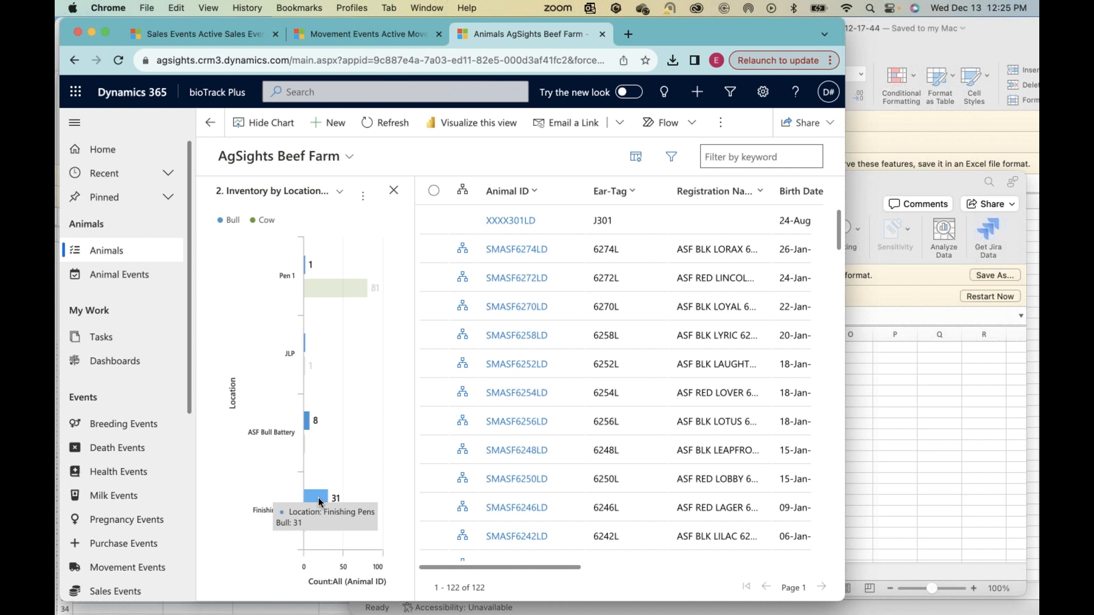
pyautogui.moveTo(347, 293)
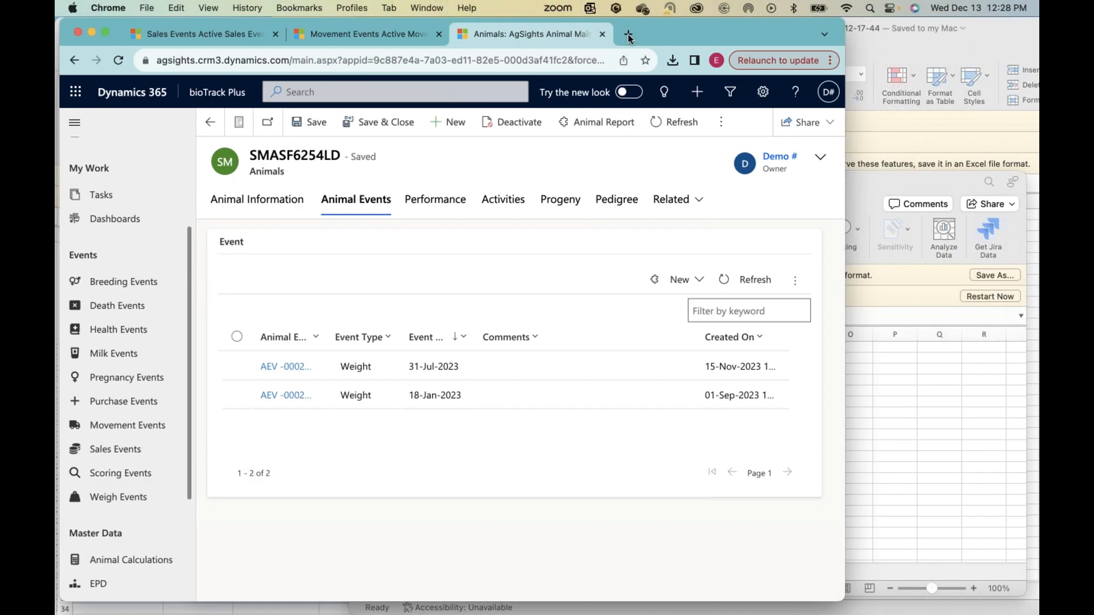
# Step: Open the agsights.com home page in a new browser tab and dismiss the overlay covering it
pyautogui.click(628, 34)
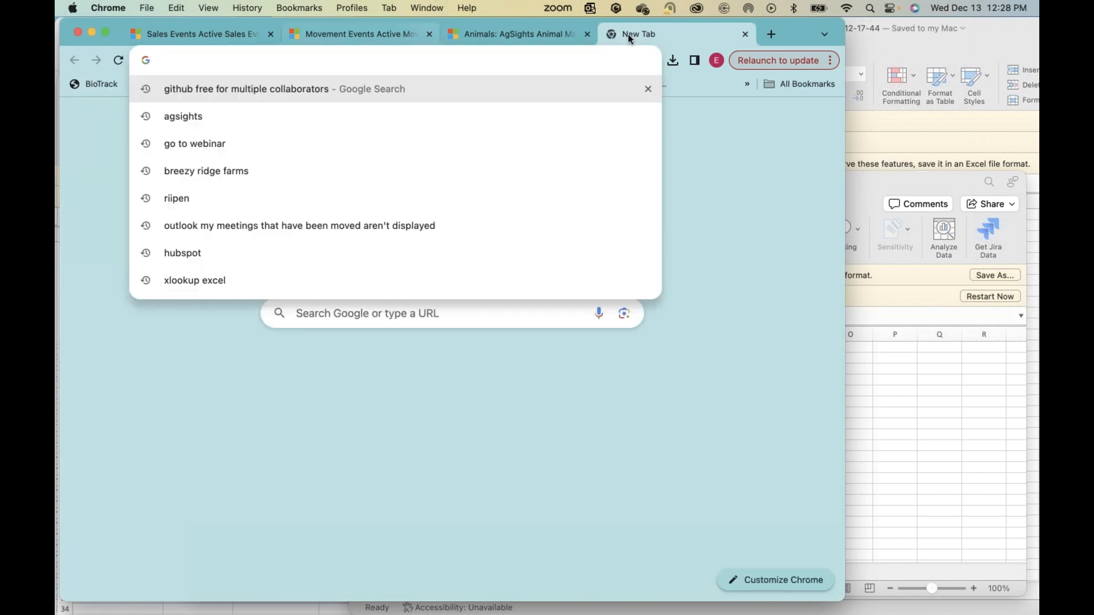
pyautogui.write('agsigt')
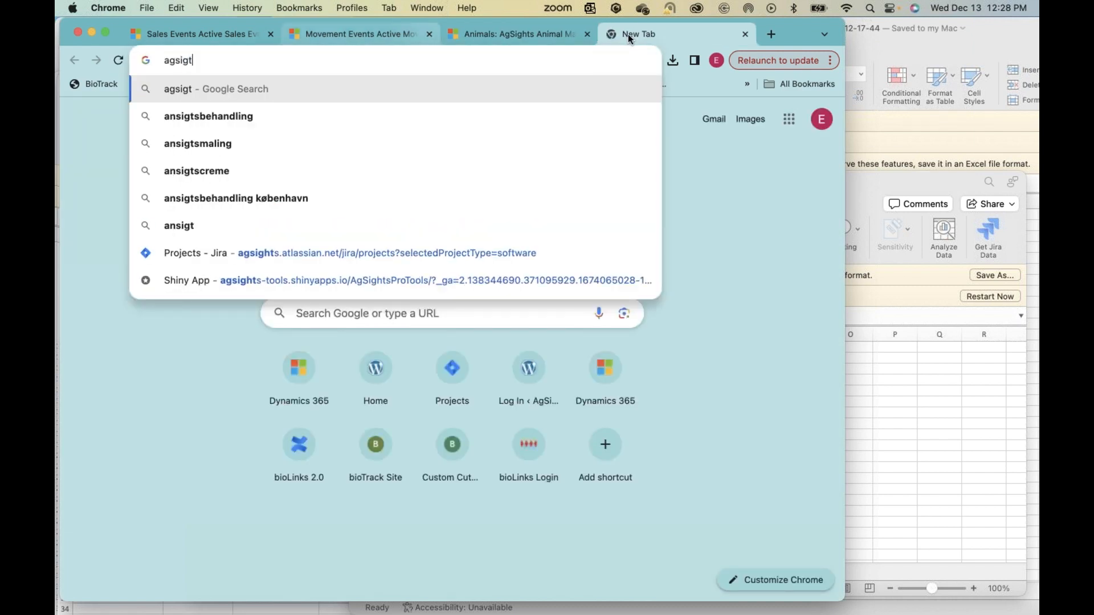
pyautogui.press('BackSpace')
pyautogui.write('hts.com')
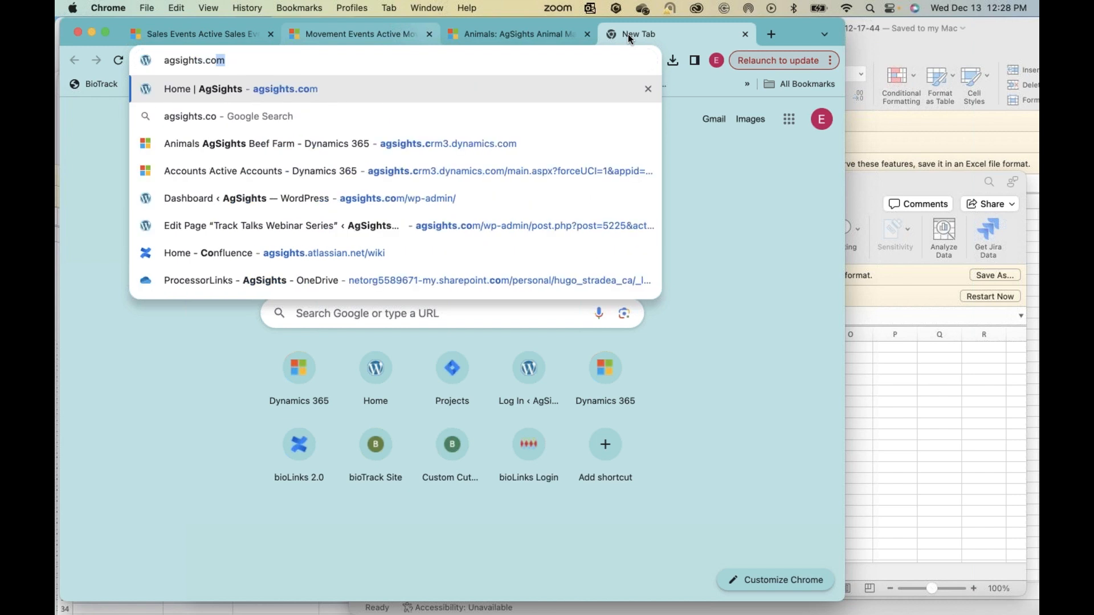
pyautogui.press('Return')
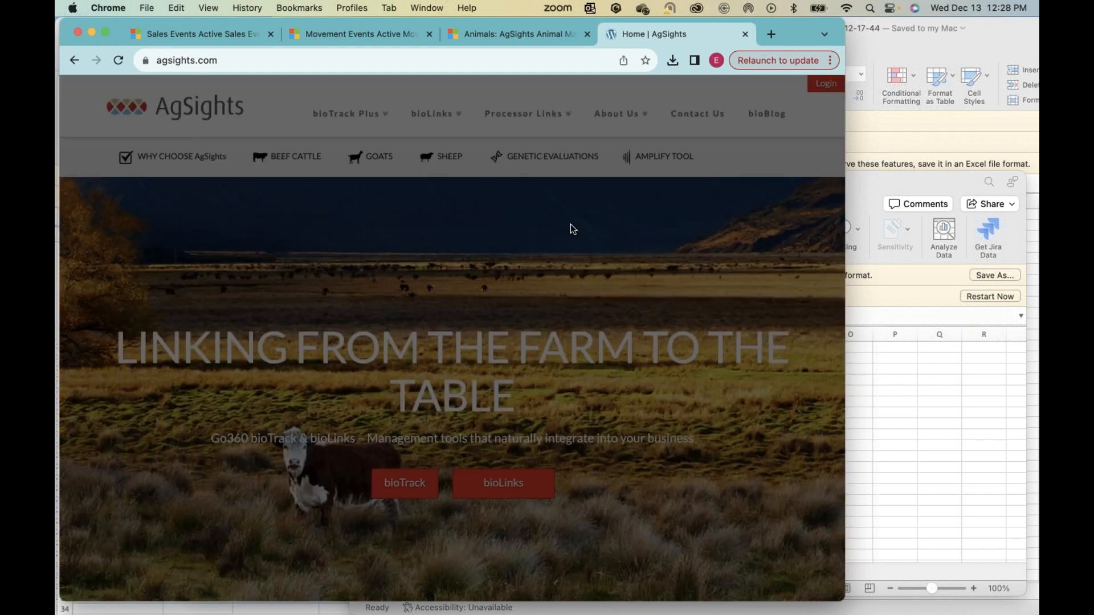
pyautogui.click(603, 226)
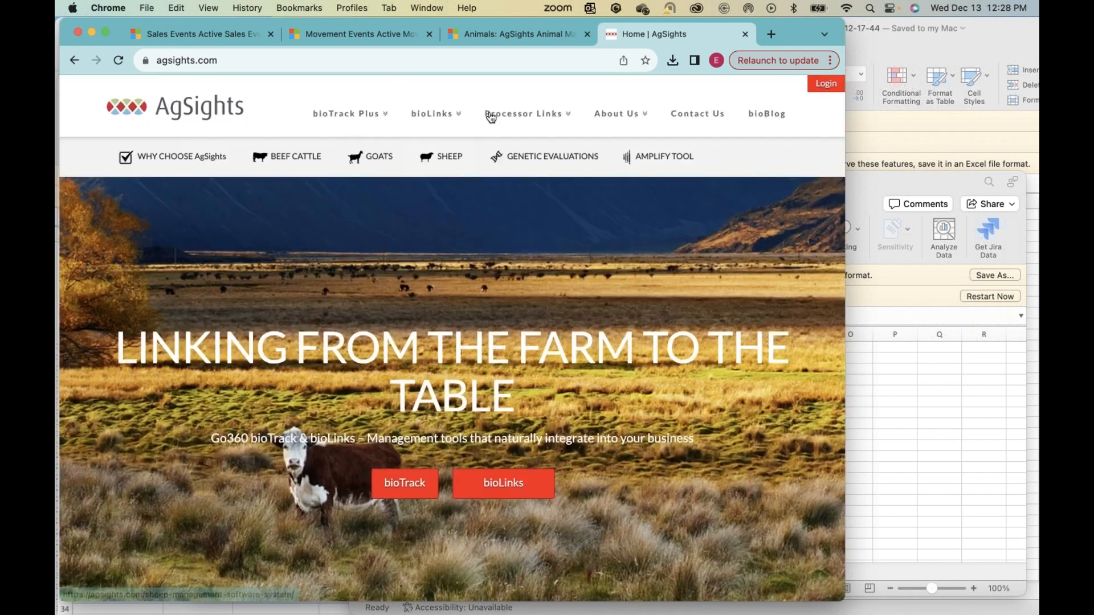
# Step: Open the Track Talks Webinar Series page under bioTrack Plus and highlight the January 17th entry in the 2023-2024 schedule
pyautogui.moveTo(378, 117)
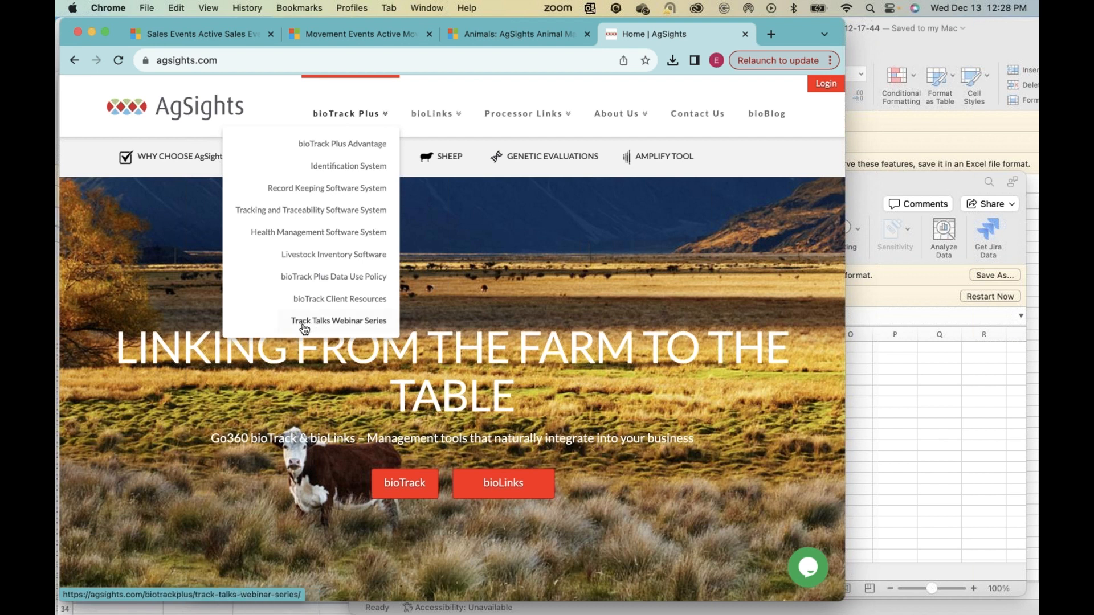
pyautogui.click(323, 326)
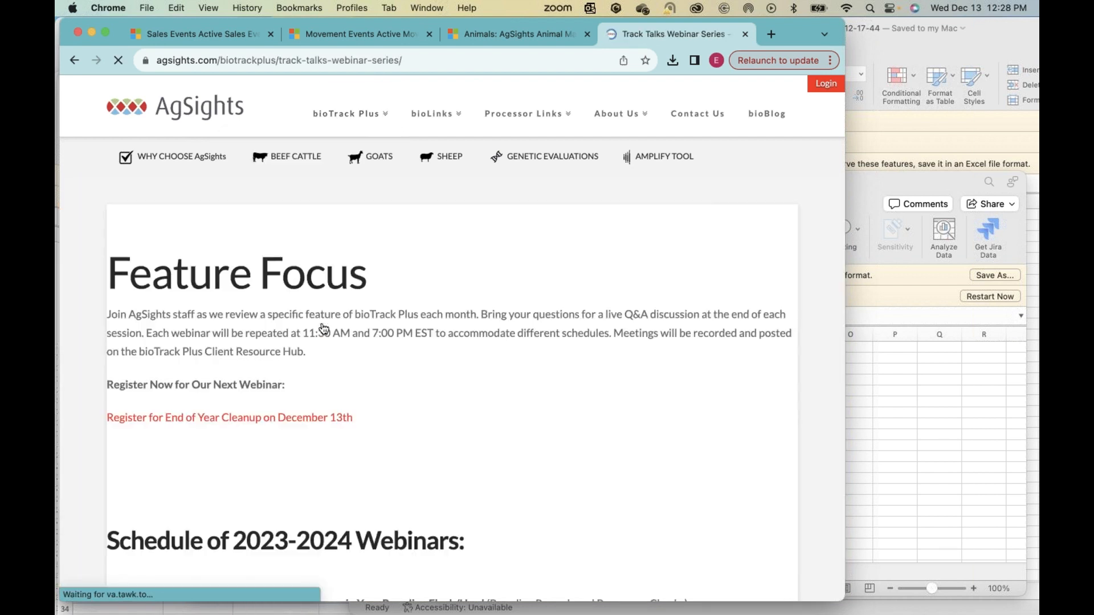
pyautogui.scroll(-2, 322, 326)
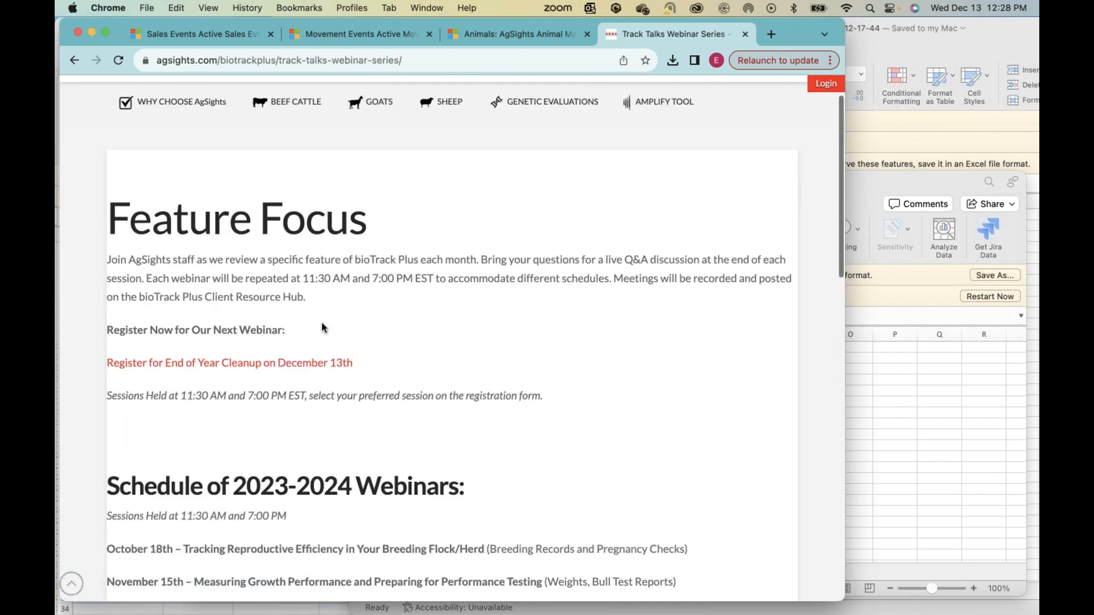
pyautogui.scroll(-2, 323, 327)
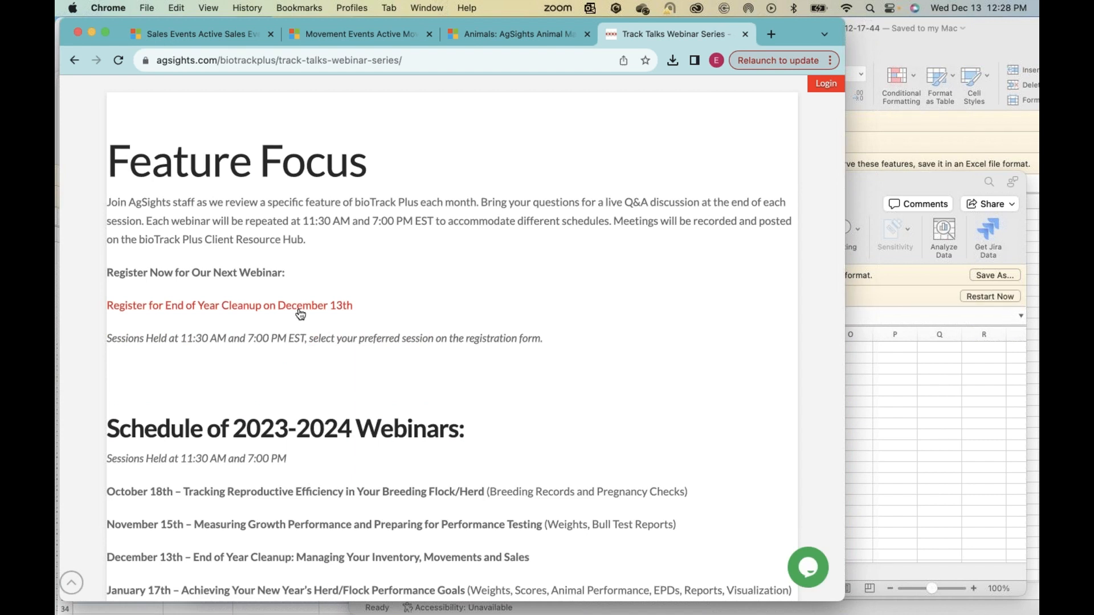
pyautogui.scroll(-6, 402, 360)
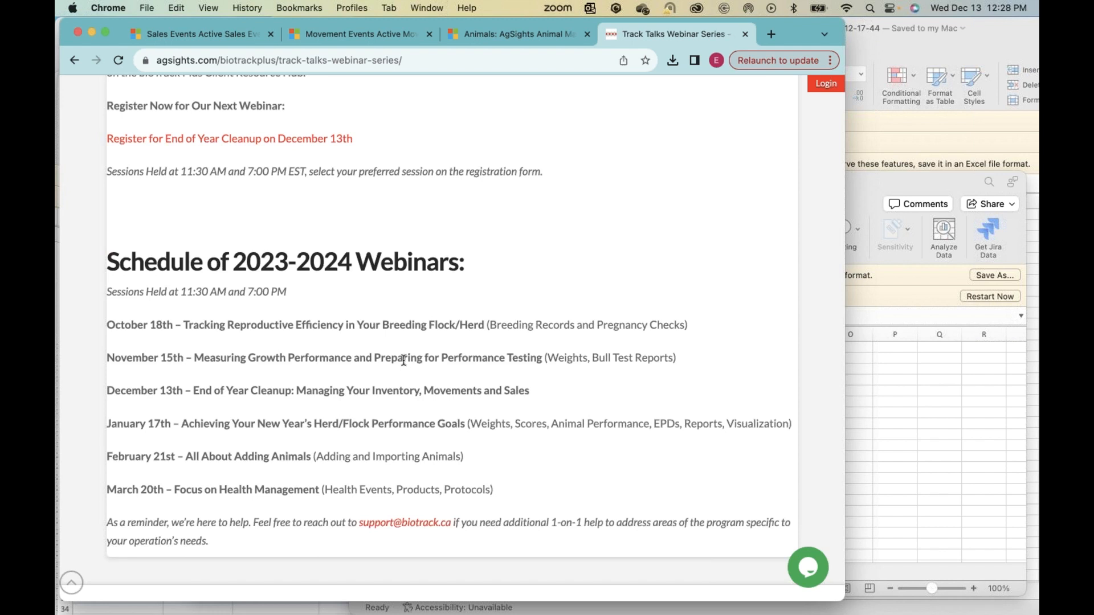
pyautogui.moveTo(366, 423); pyautogui.dragTo(470, 423)
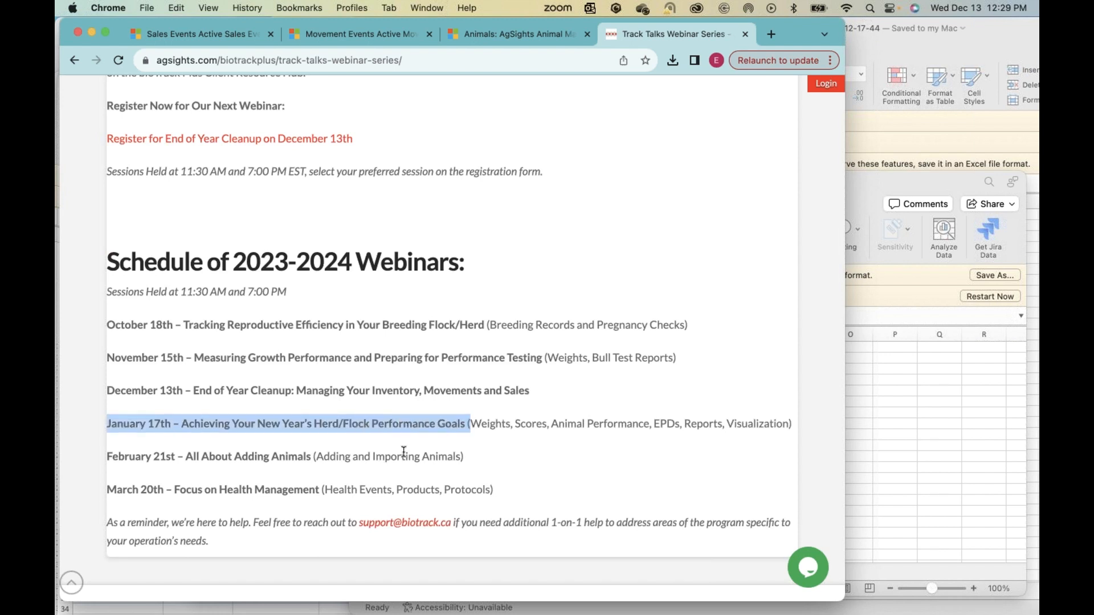